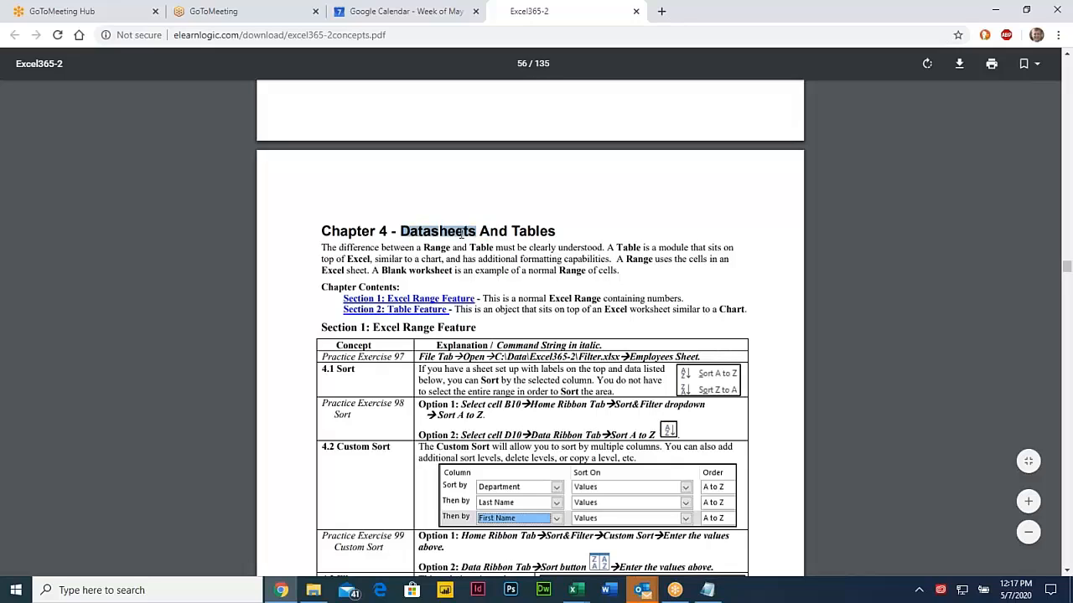
# Step: Review the Chapter 4 Datasheets And Tables pages of the workbook PDF, covering the Excel Range Feature and Table Features sections
pyautogui.moveTo(513, 232); pyautogui.dragTo(563, 235)
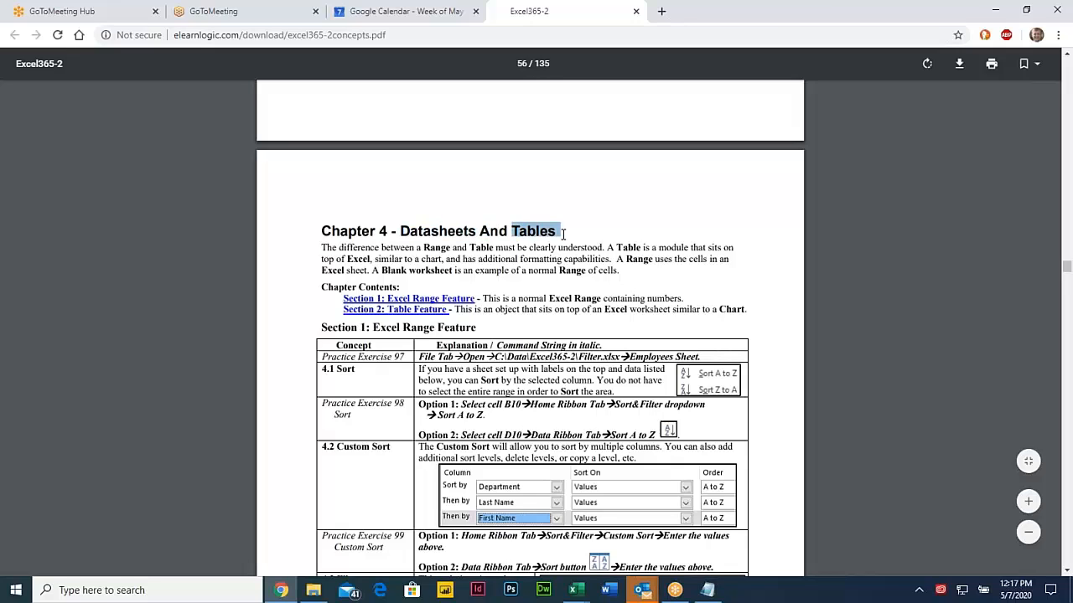
pyautogui.click(394, 231)
pyautogui.moveTo(398, 232); pyautogui.dragTo(542, 234)
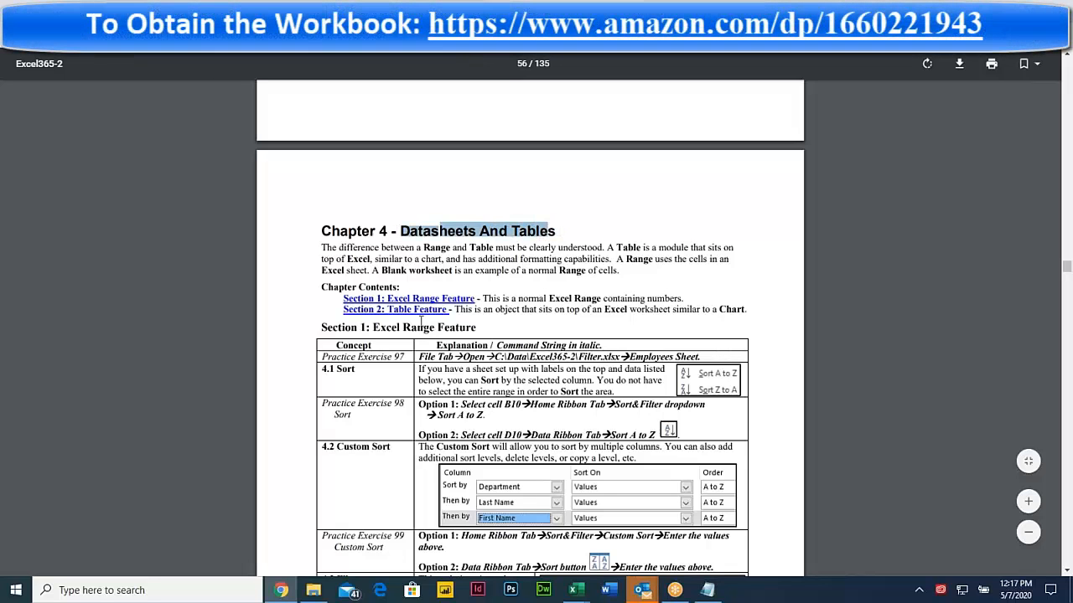
pyautogui.scroll(-4, 422, 325)
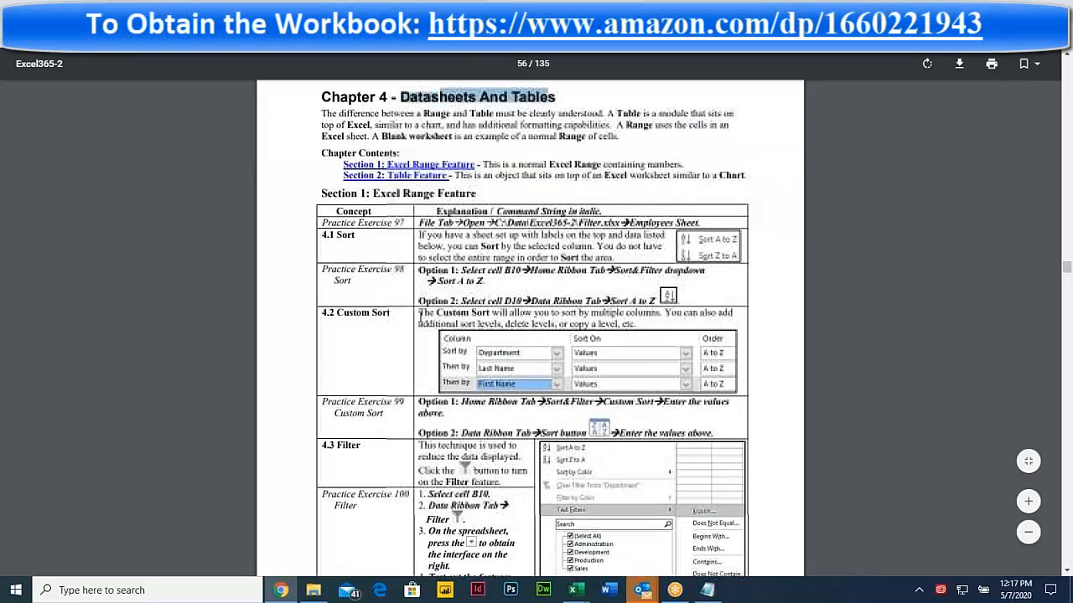
pyautogui.click(379, 193)
pyautogui.moveTo(375, 193); pyautogui.dragTo(466, 193)
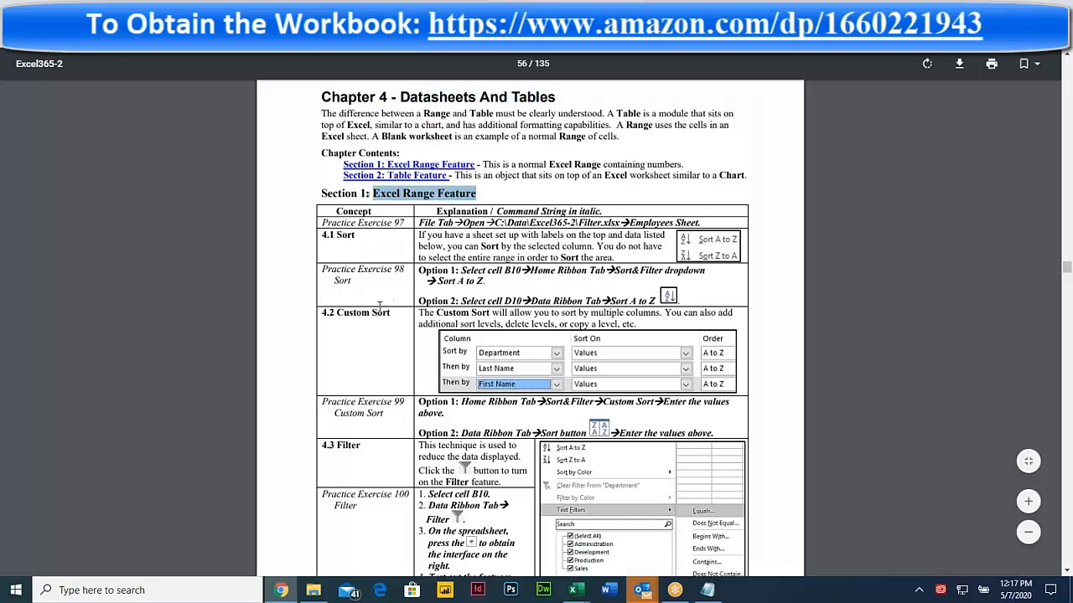
pyautogui.scroll(-6, 380, 306)
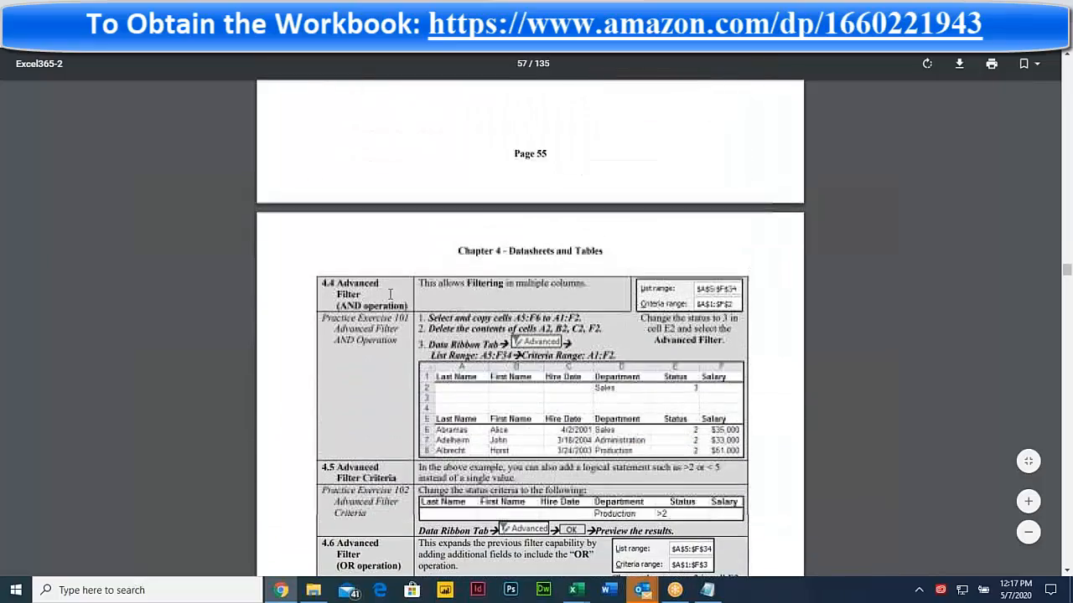
pyautogui.scroll(-10, 390, 294)
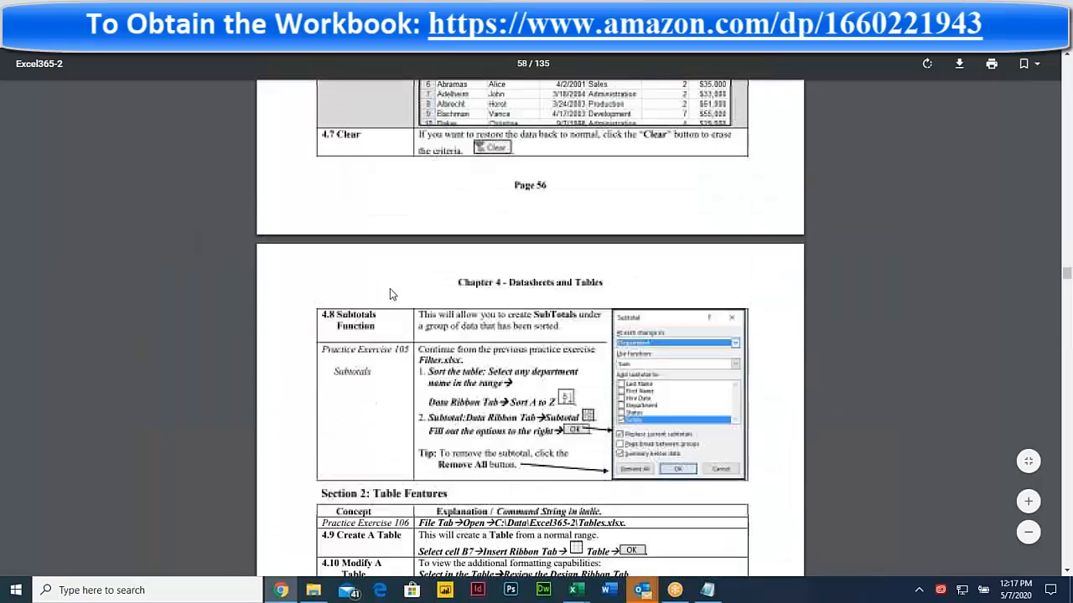
pyautogui.scroll(-5, 390, 294)
pyautogui.moveTo(345, 227); pyautogui.dragTo(450, 228)
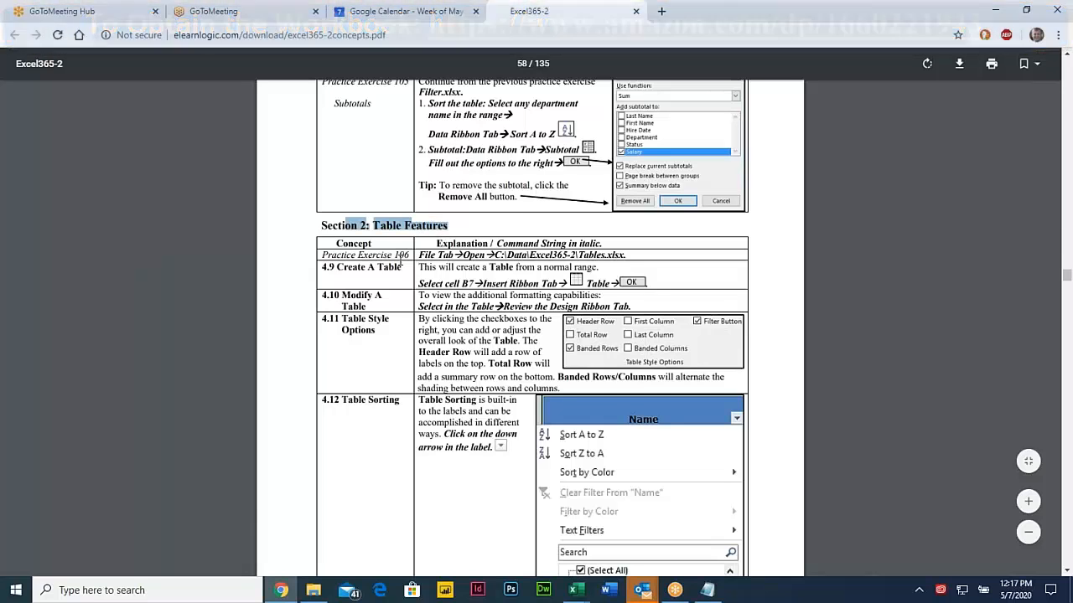
pyautogui.scroll(-5, 400, 256)
pyautogui.scroll(3, 399, 259)
pyautogui.scroll(2, 400, 260)
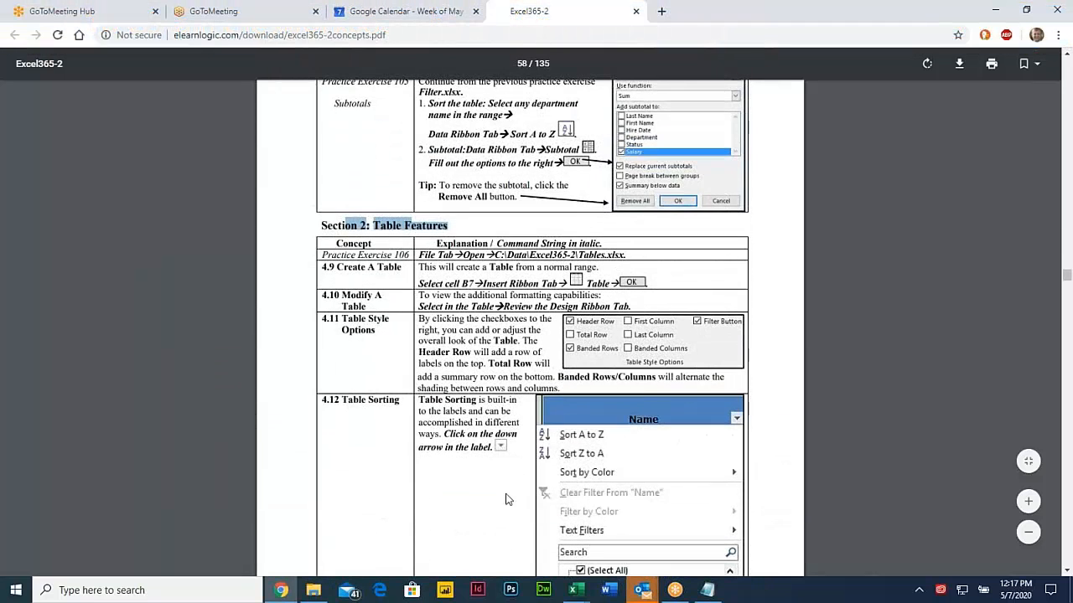
pyautogui.scroll(15, 387, 340)
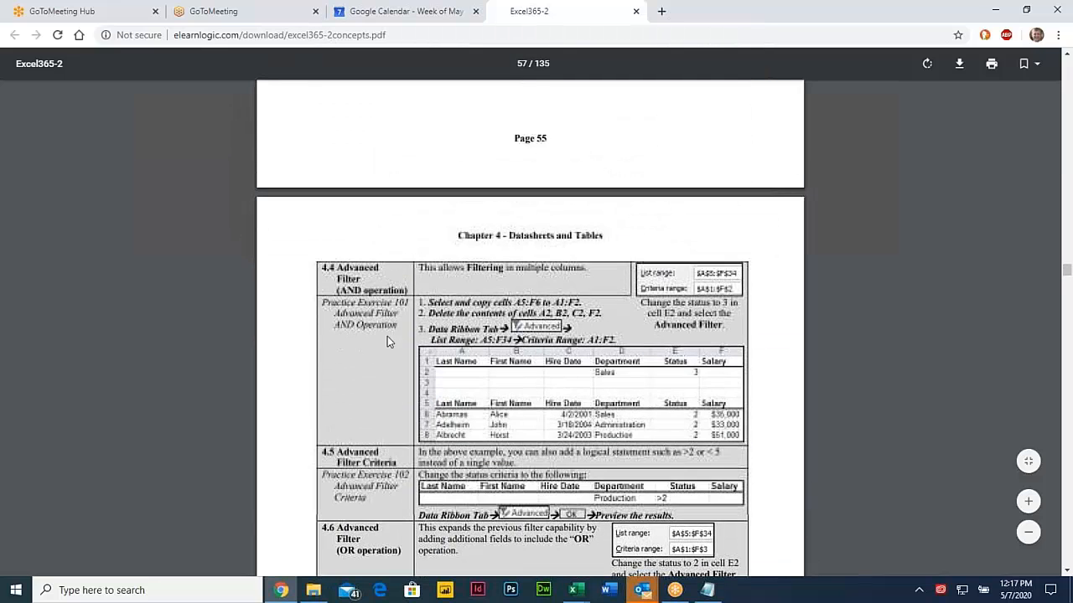
# Step: Switch to Excel and open the workbook Filter.xlsx from the C:\Data\Excel365-2 folder
pyautogui.click(574, 590)
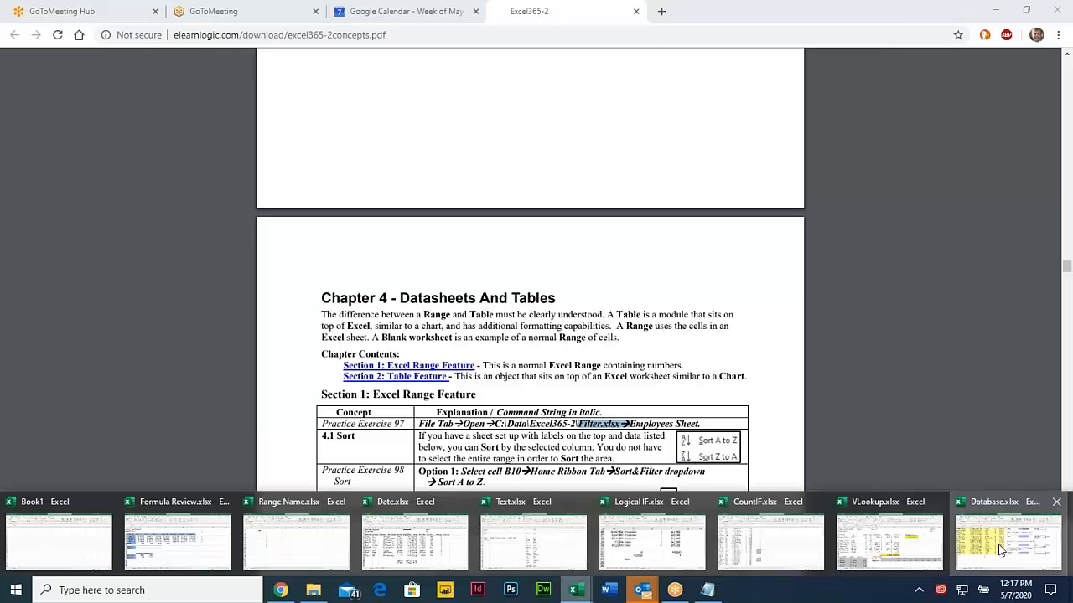
pyautogui.click(1000, 549)
pyautogui.click(38, 120)
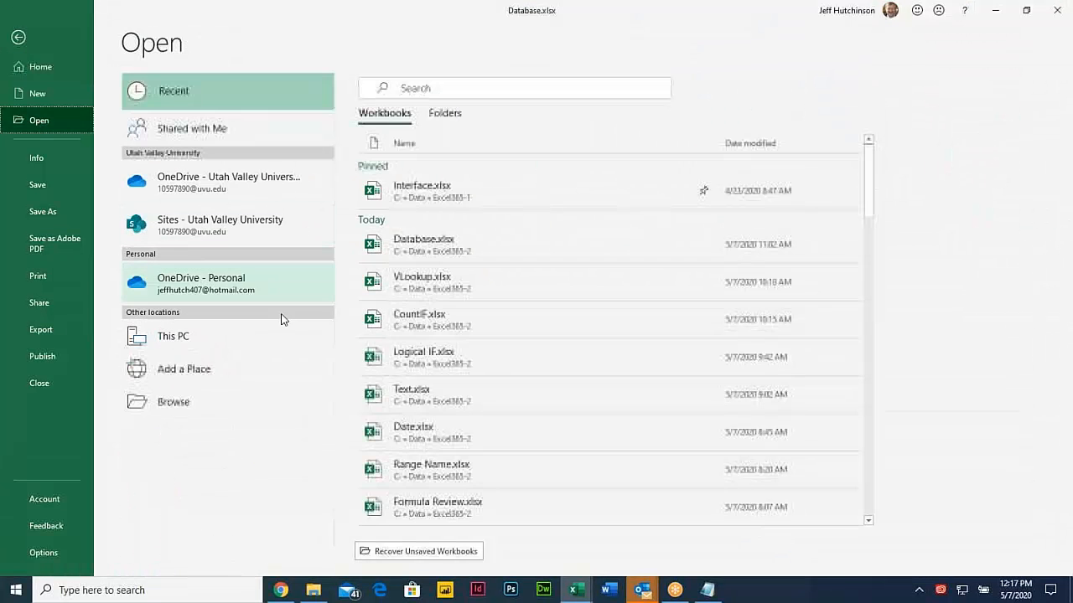
pyautogui.click(194, 403)
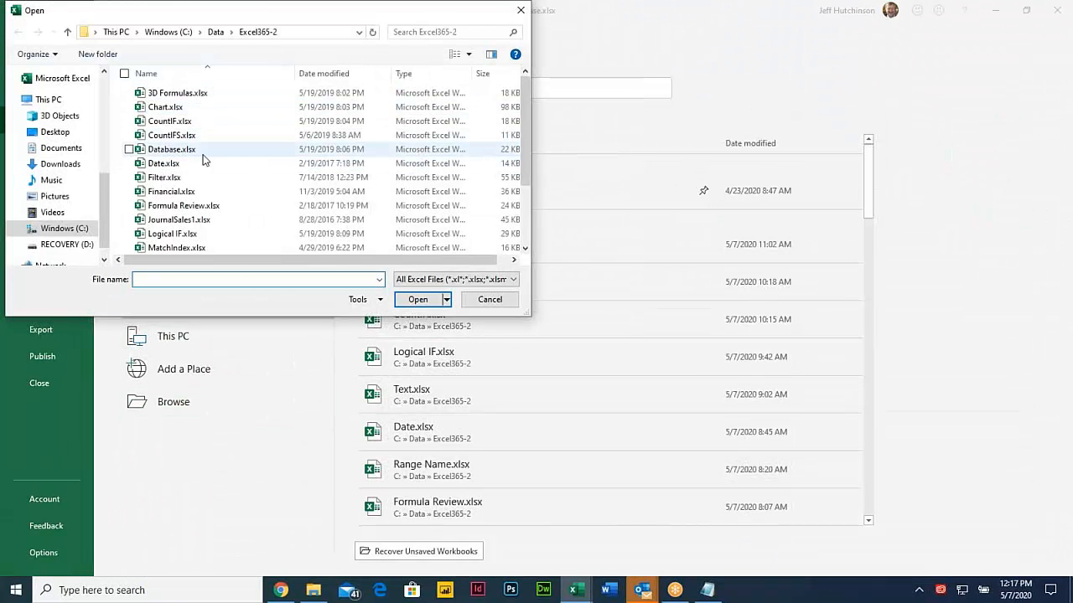
pyautogui.click(184, 179)
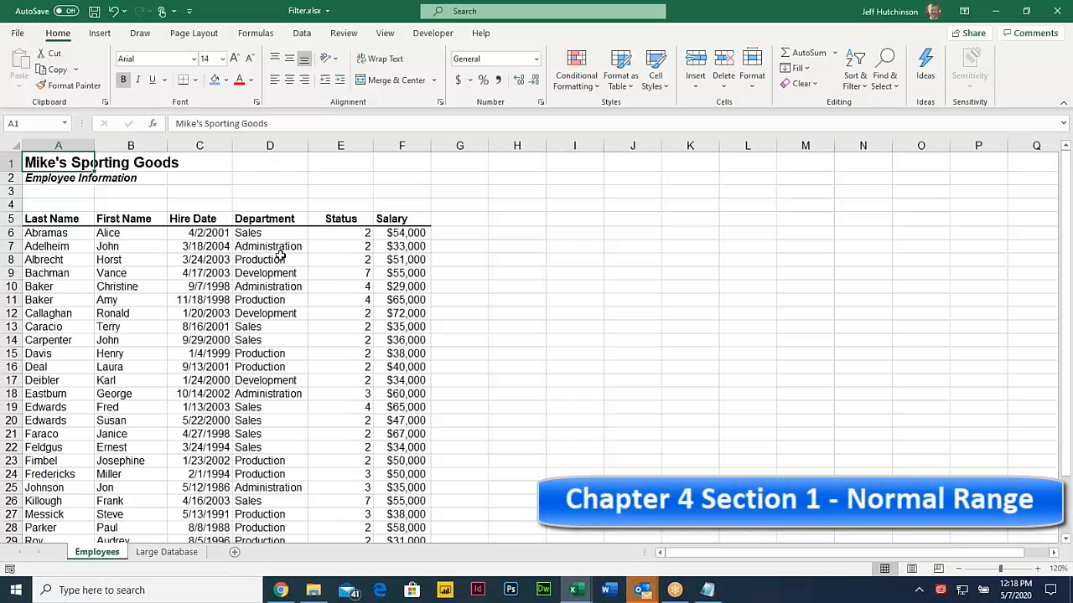
# Step: Examine the employee list on the Employees sheet, checking the name, hire date, department and salary columns down to the last row
pyautogui.click(200, 259)
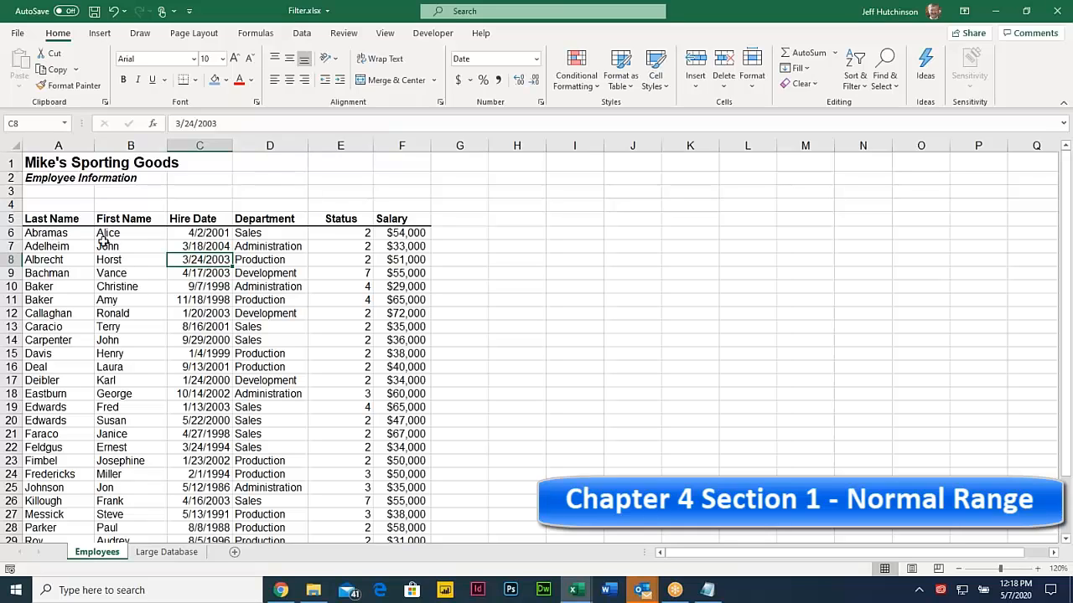
pyautogui.moveTo(277, 233); pyautogui.dragTo(305, 254)
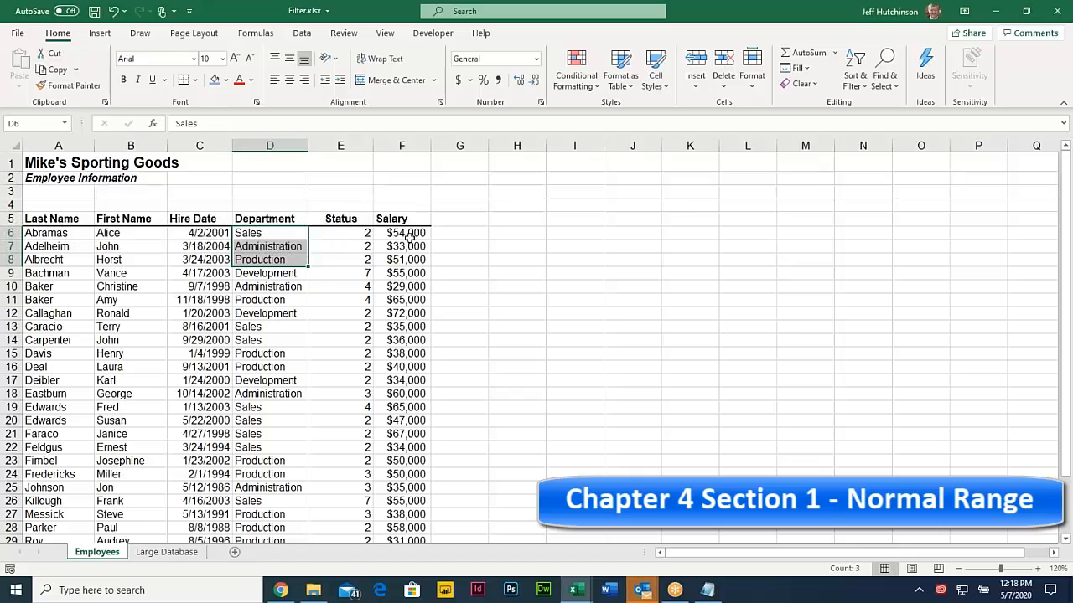
pyautogui.moveTo(402, 233); pyautogui.dragTo(402, 261)
pyautogui.click(270, 260)
pyautogui.scroll(-4, 273, 263)
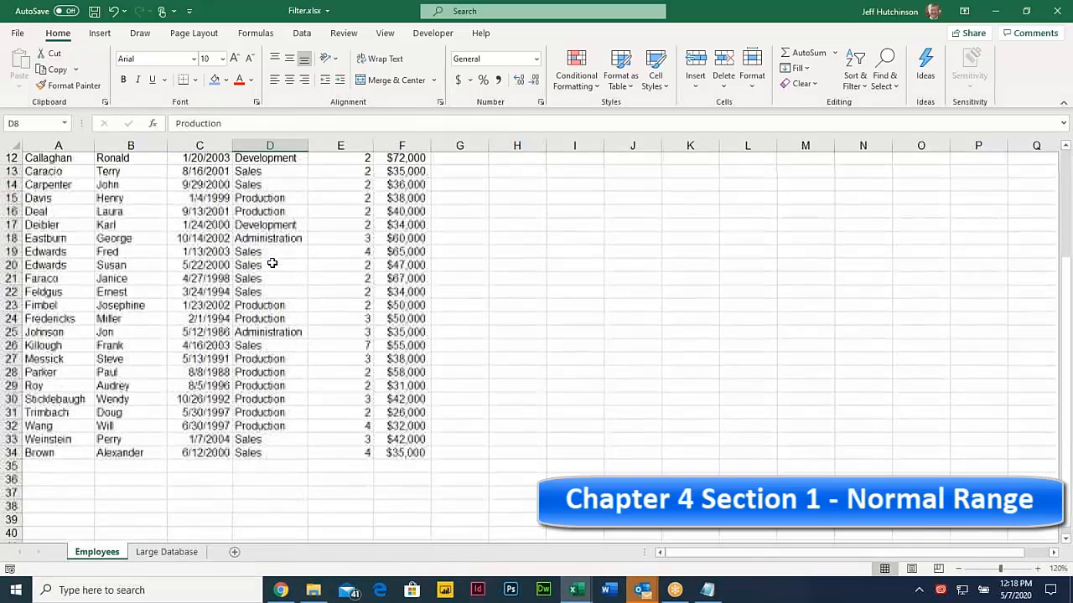
pyautogui.scroll(4, 273, 262)
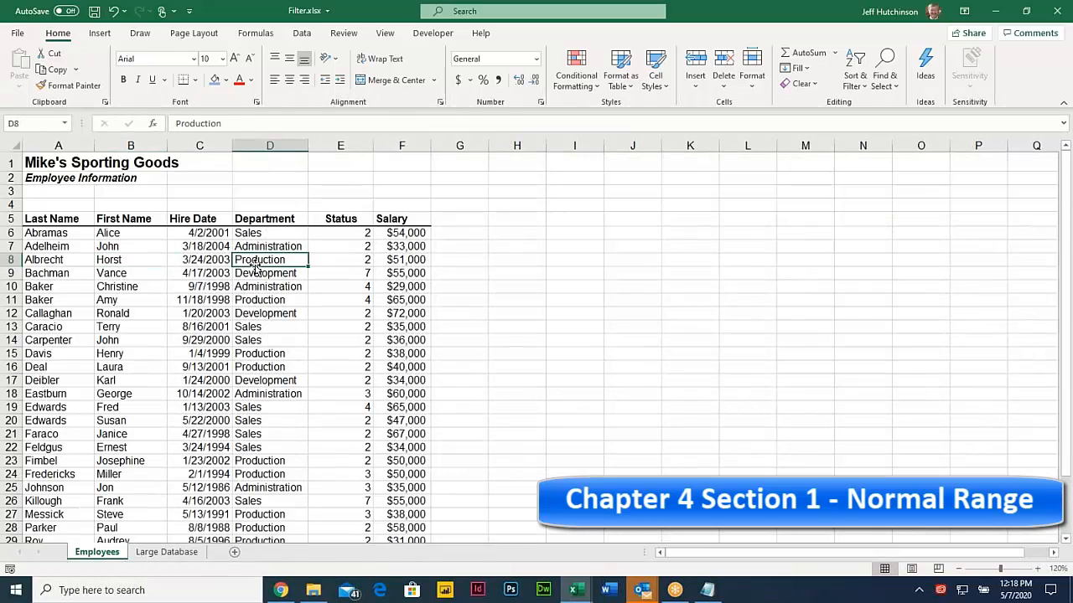
pyautogui.click(124, 270)
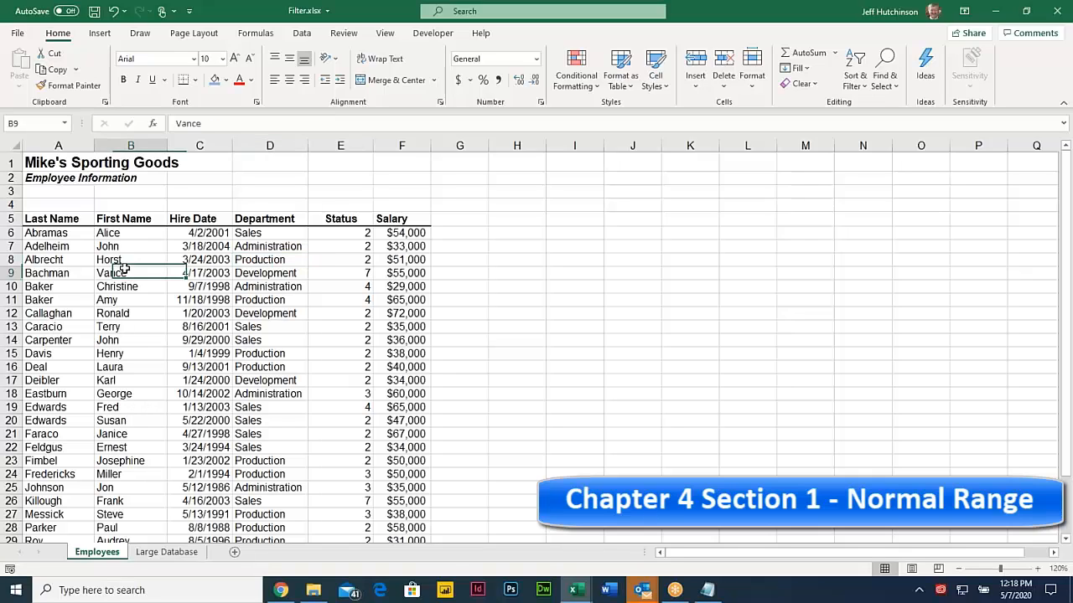
pyautogui.click(268, 302)
pyautogui.moveTo(67, 277); pyautogui.dragTo(67, 286)
pyautogui.click(236, 287)
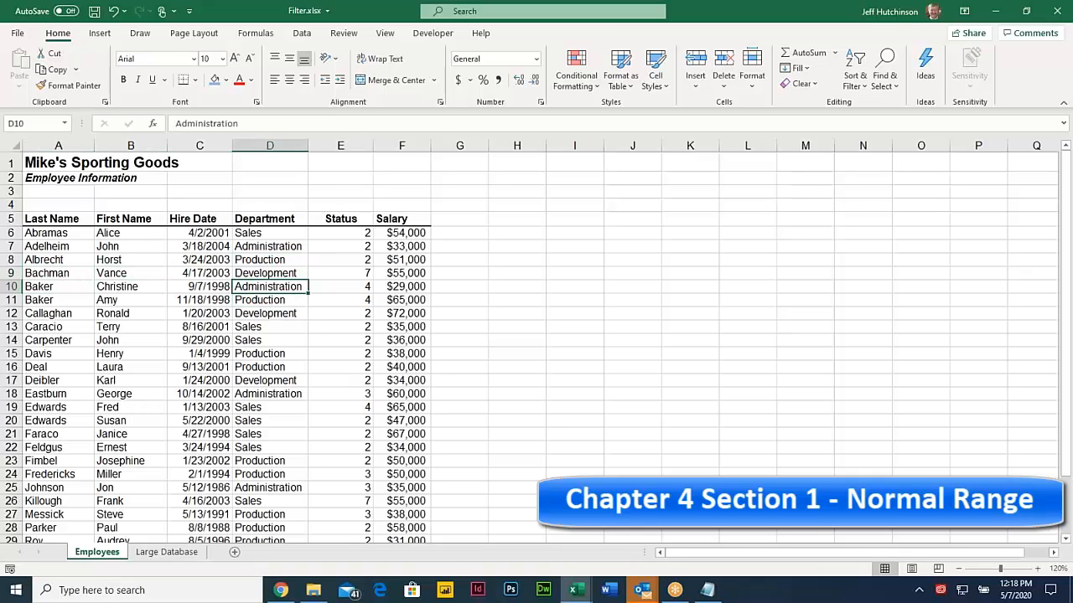
pyautogui.click(127, 263)
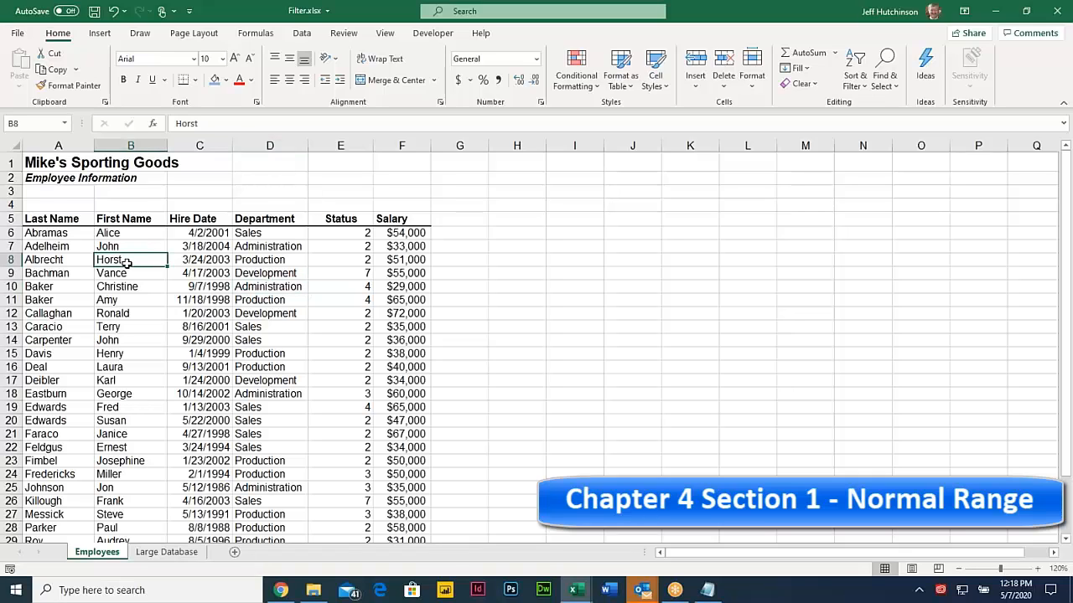
pyautogui.click(125, 273)
pyautogui.click(127, 297)
pyautogui.click(244, 299)
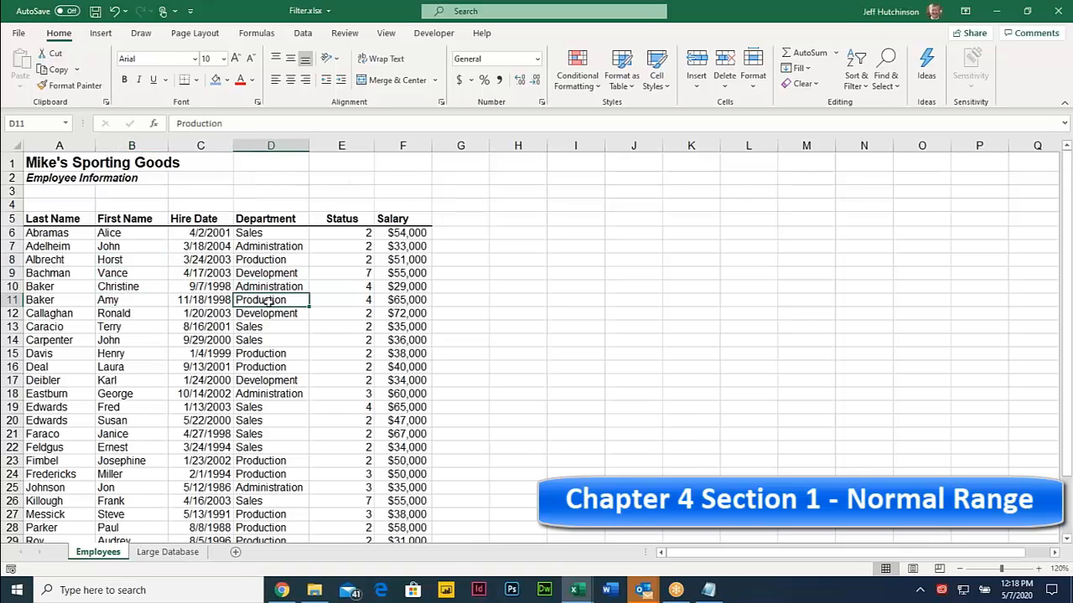
pyautogui.click(164, 314)
pyautogui.click(264, 327)
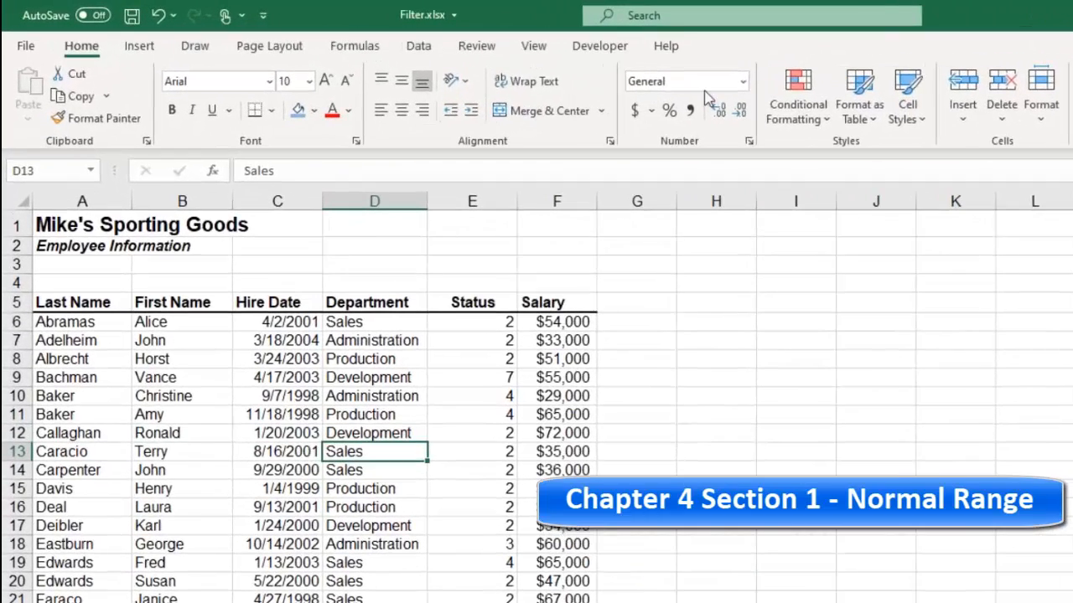
# Step: Sort the employee list by the Department column from A to Z
pyautogui.click(369, 411)
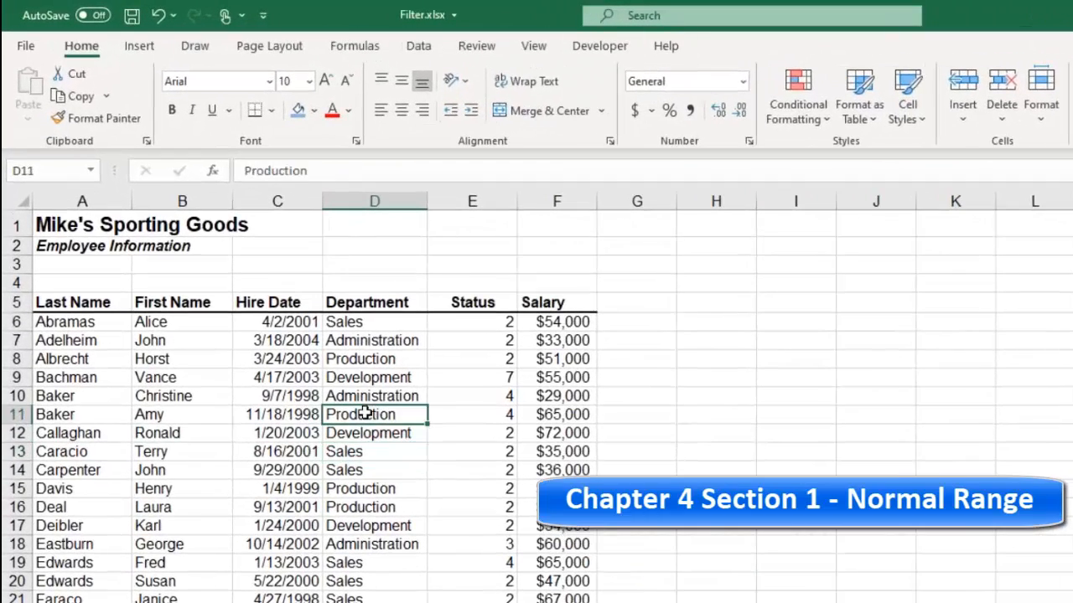
pyautogui.press('Up')
pyautogui.press('Up')
pyautogui.press('Up')
pyautogui.click(378, 413)
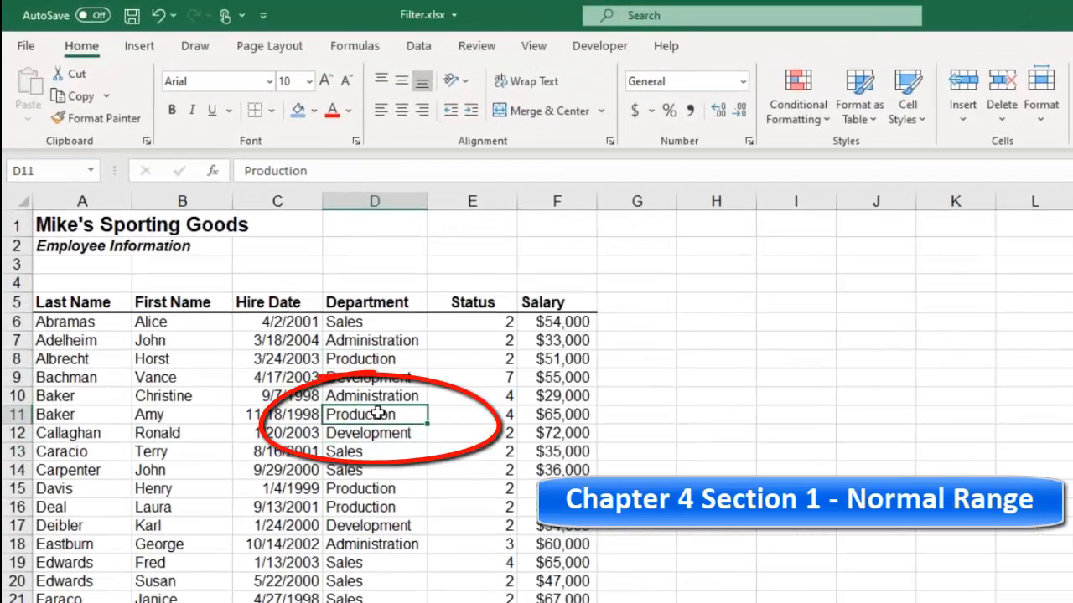
pyautogui.click(418, 51)
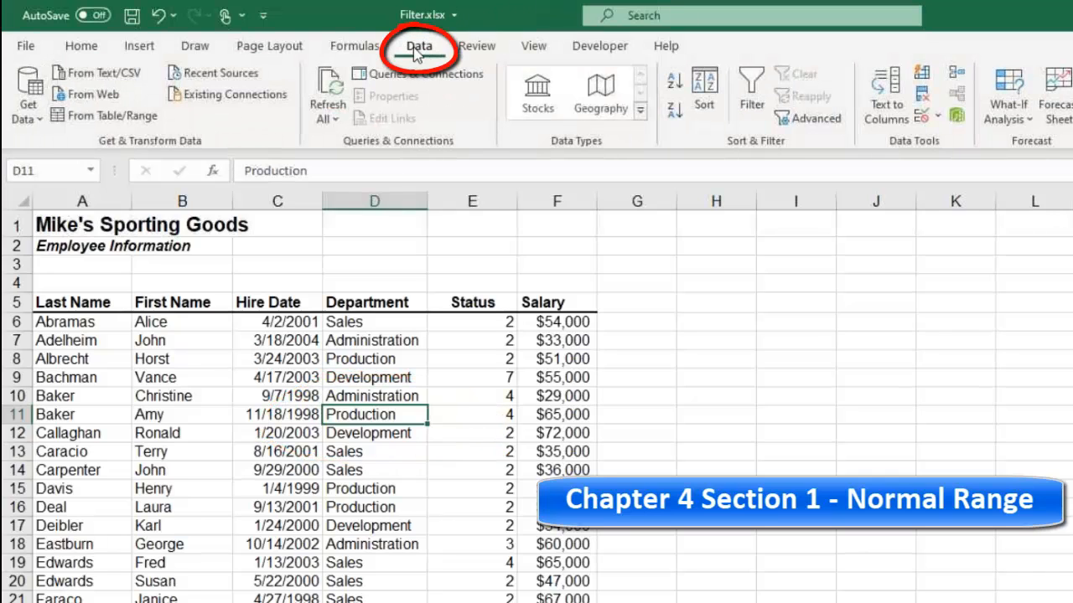
pyautogui.click(675, 82)
pyautogui.click(674, 83)
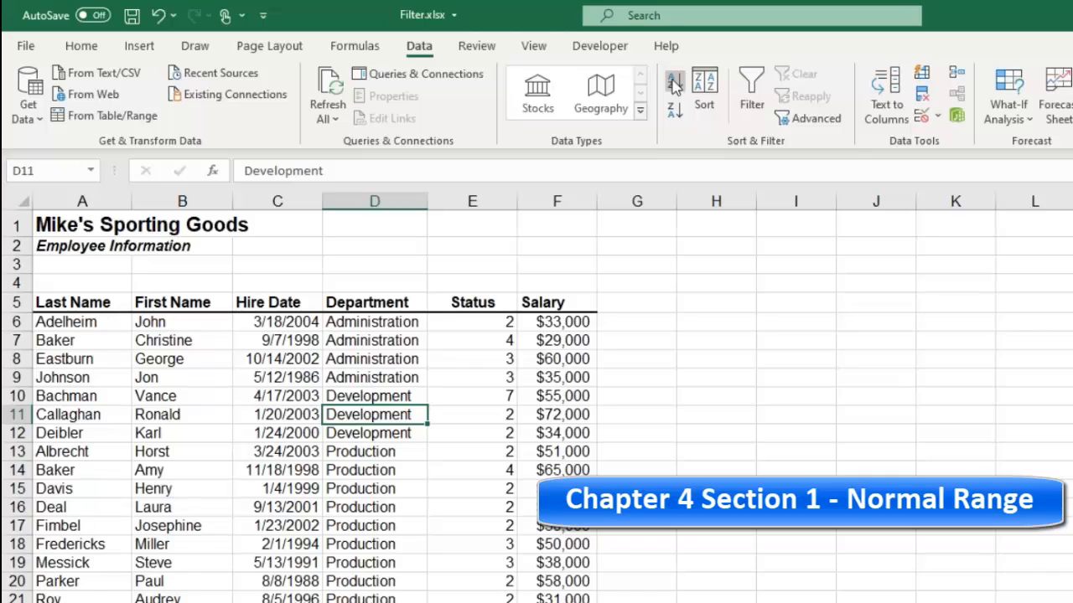
# Step: Reverse the Department sort to Z to A, and re-sort the employee list by Status from smallest to largest
pyautogui.click(675, 106)
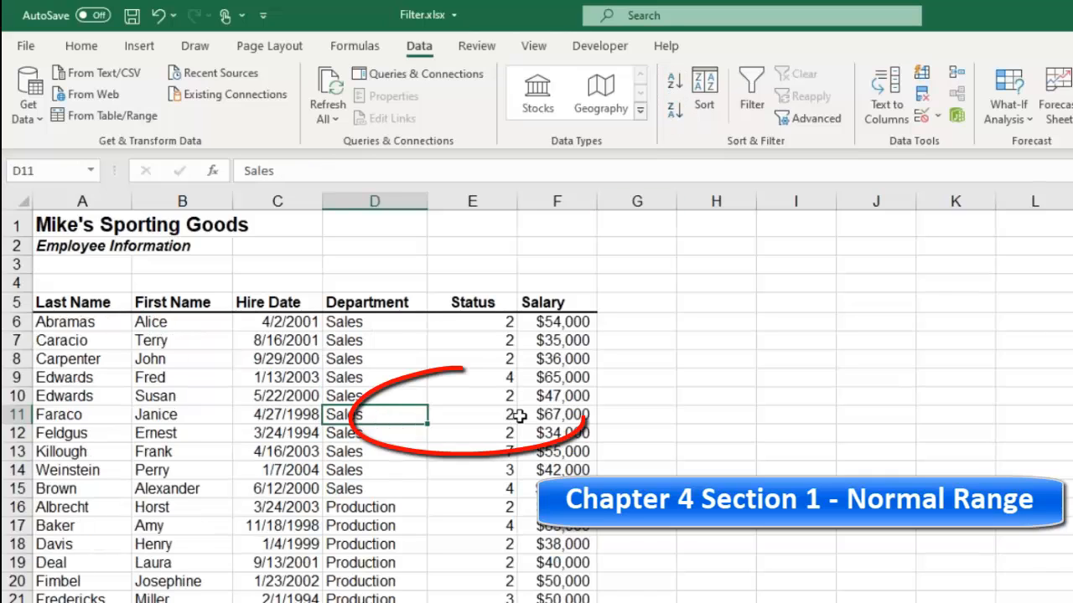
pyautogui.click(501, 408)
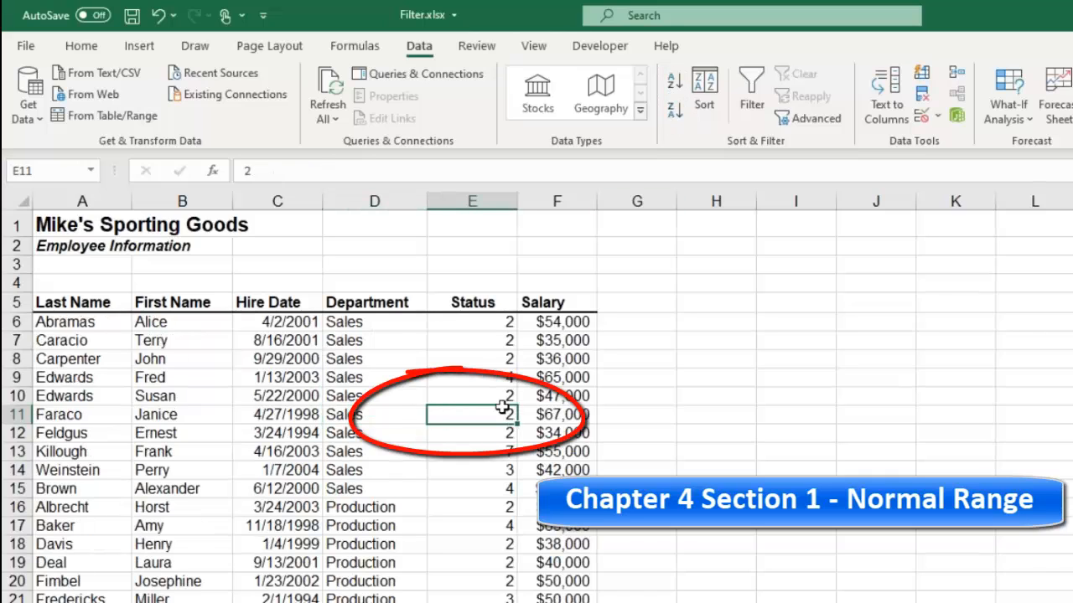
pyautogui.click(675, 84)
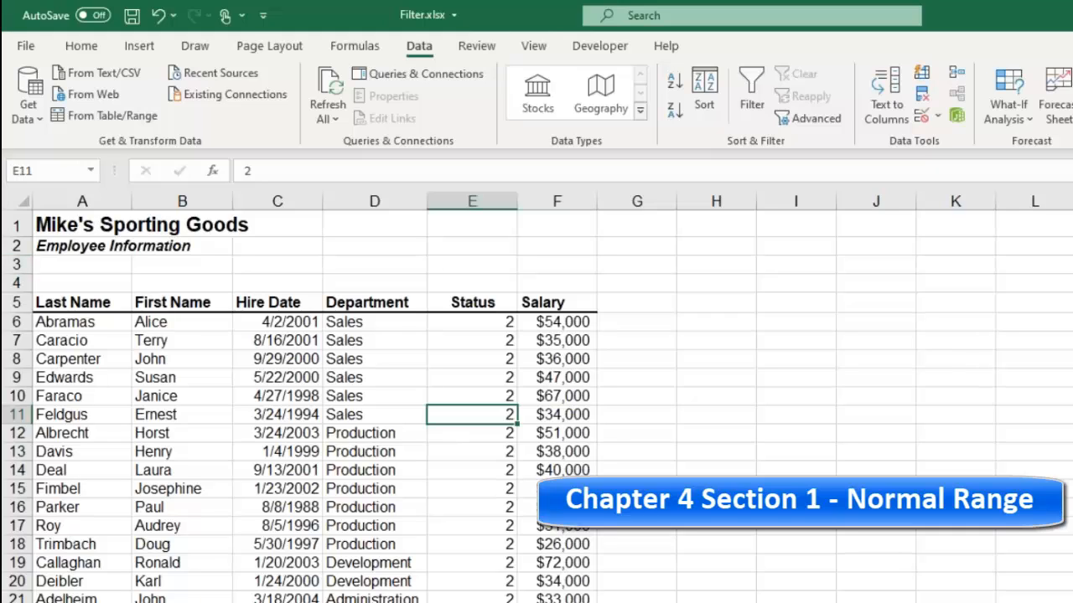
# Step: Sort the employee list by Hire Date from oldest to newest, and re-sort it by Last Name from A to Z
pyautogui.click(473, 337)
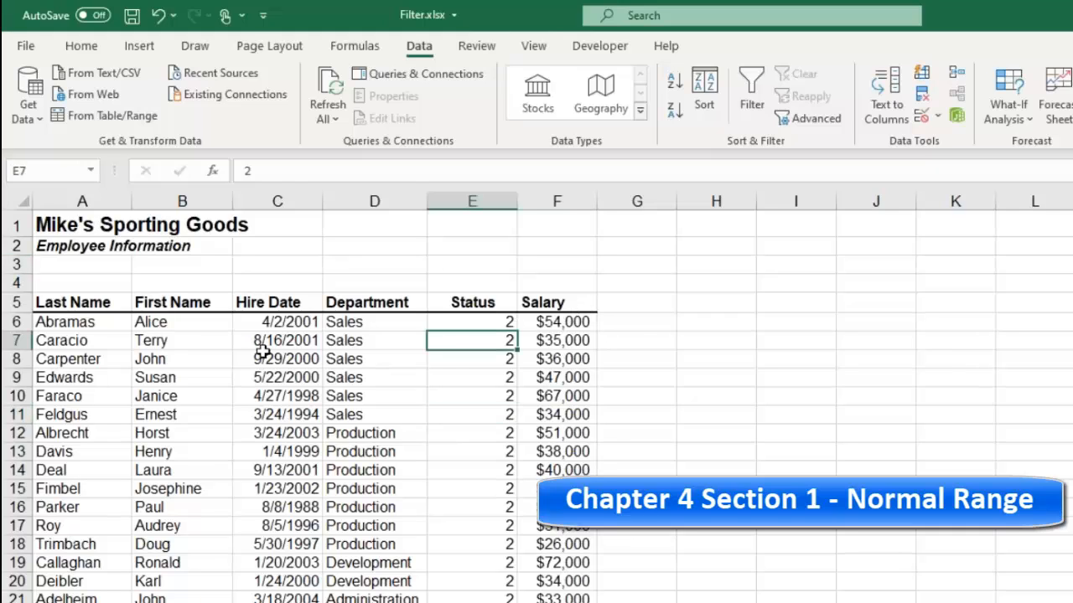
pyautogui.click(264, 357)
pyautogui.click(675, 82)
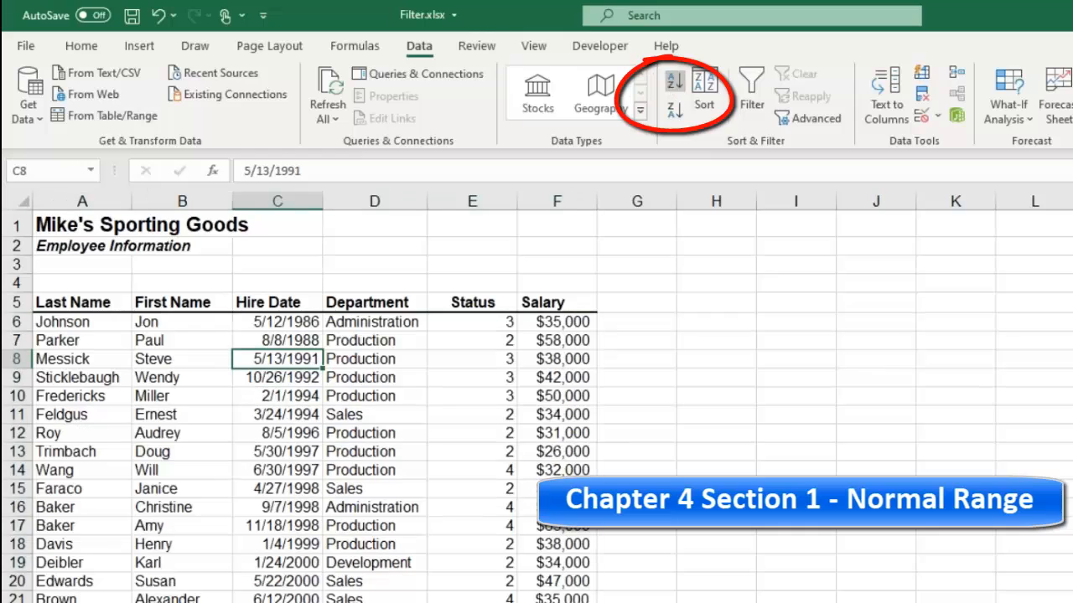
pyautogui.click(35, 379)
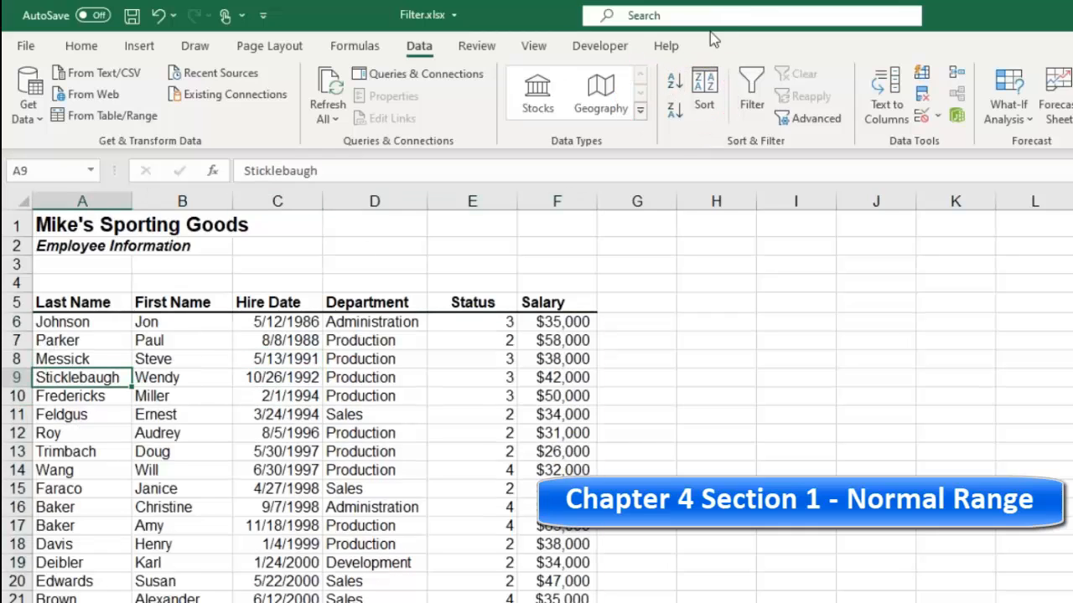
pyautogui.click(675, 82)
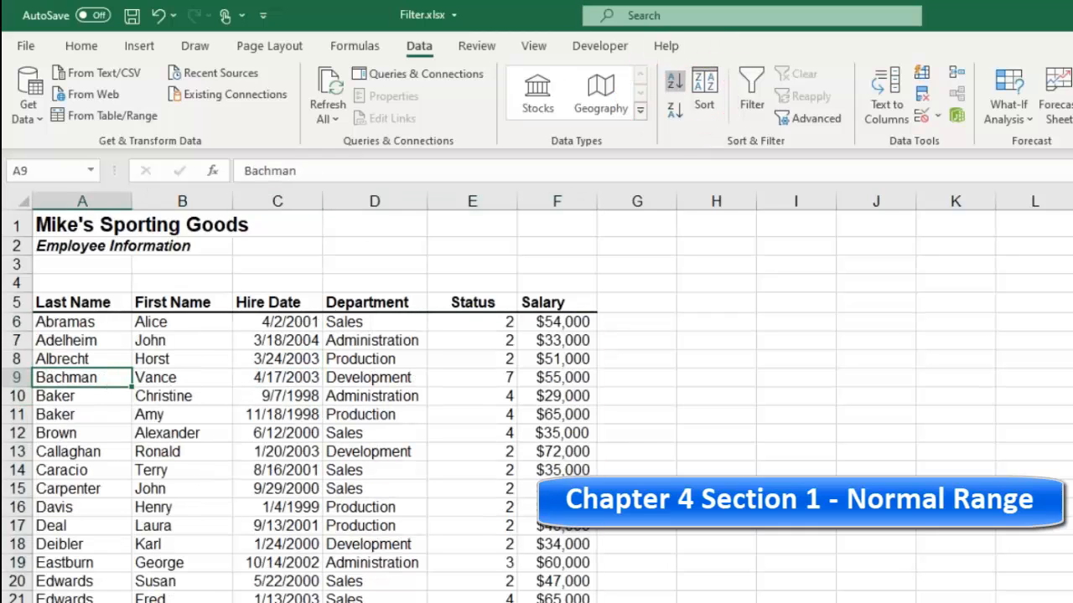
# Step: Set up a custom sort of the employee list by Department and secondarily by Last Name, both A to Z
pyautogui.click(706, 86)
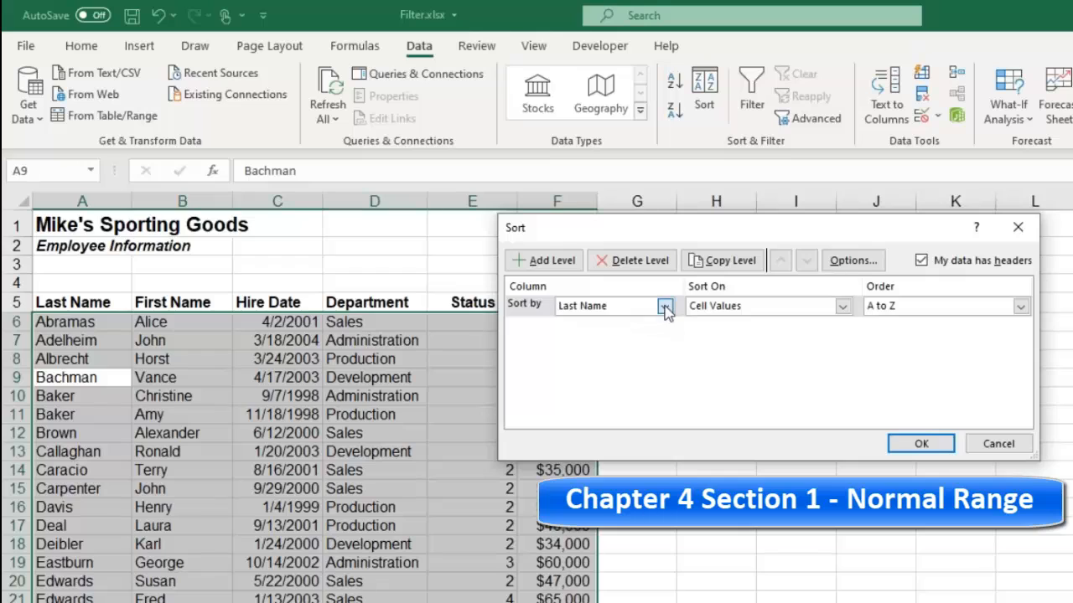
pyautogui.click(664, 306)
pyautogui.click(609, 359)
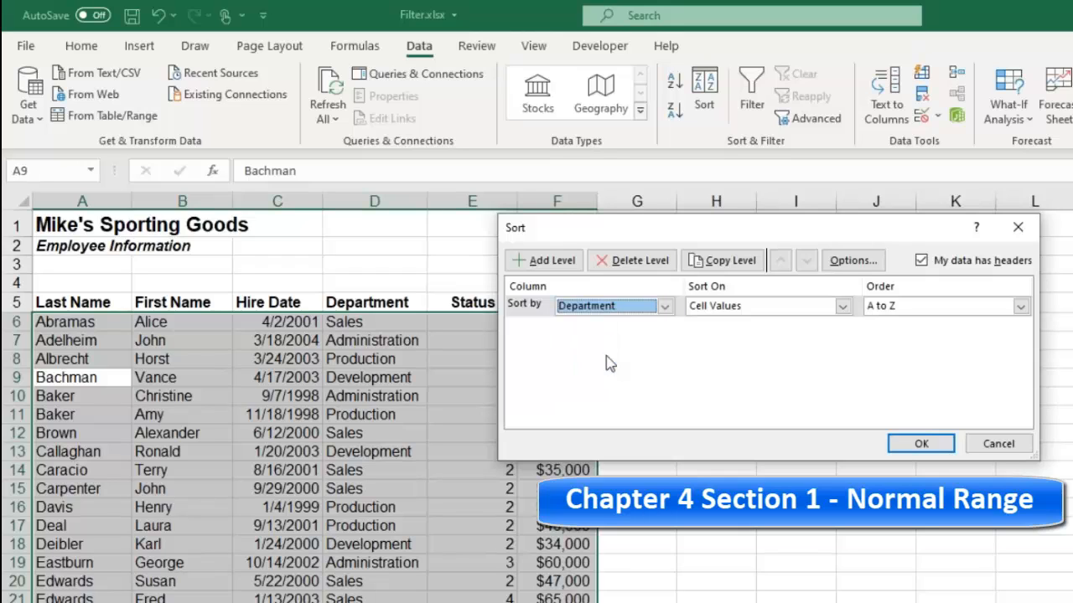
pyautogui.click(540, 261)
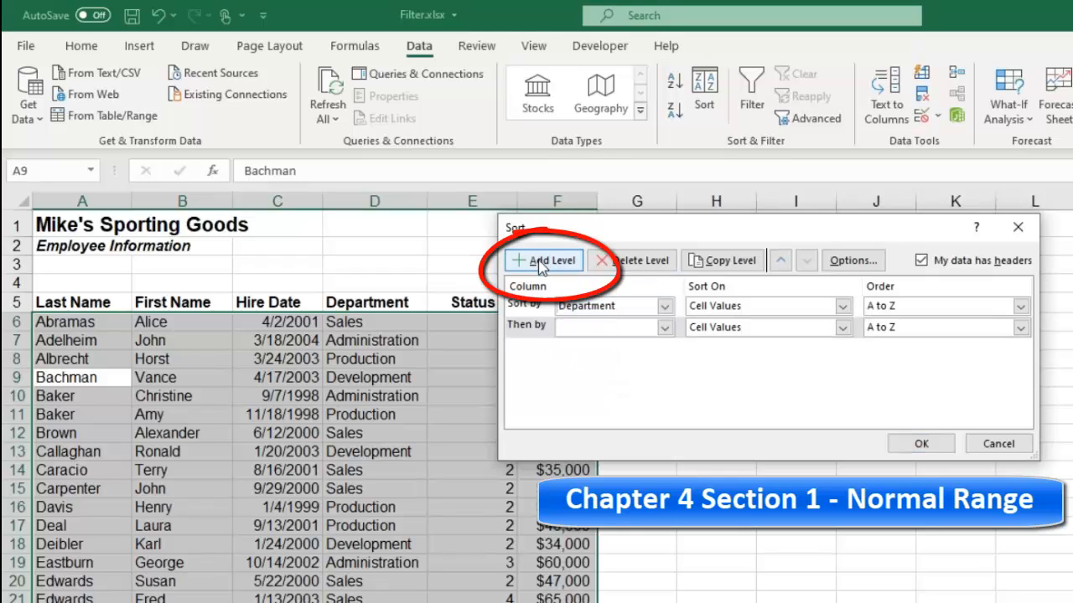
pyautogui.click(664, 326)
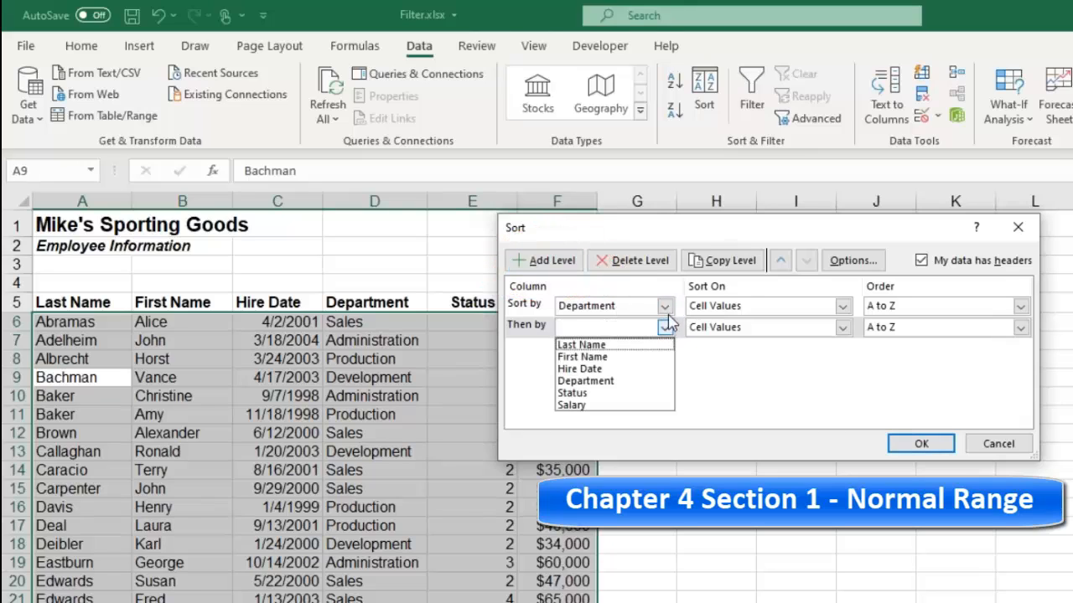
pyautogui.click(613, 354)
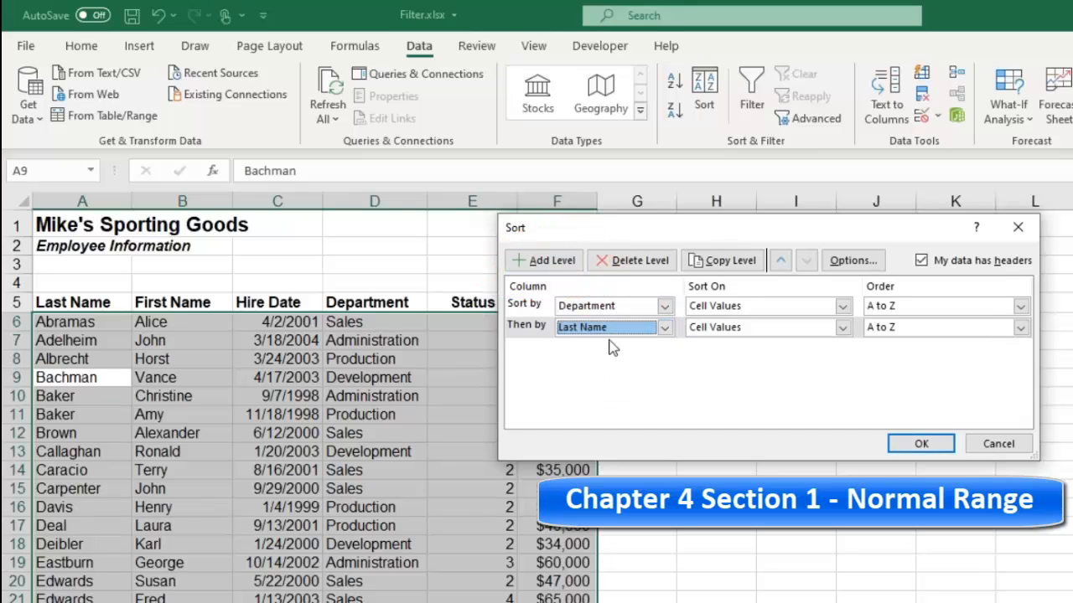
# Step: Add First Name, A to Z, as the third sort level and apply the sort with the header-row option on
pyautogui.click(545, 260)
pyautogui.click(665, 349)
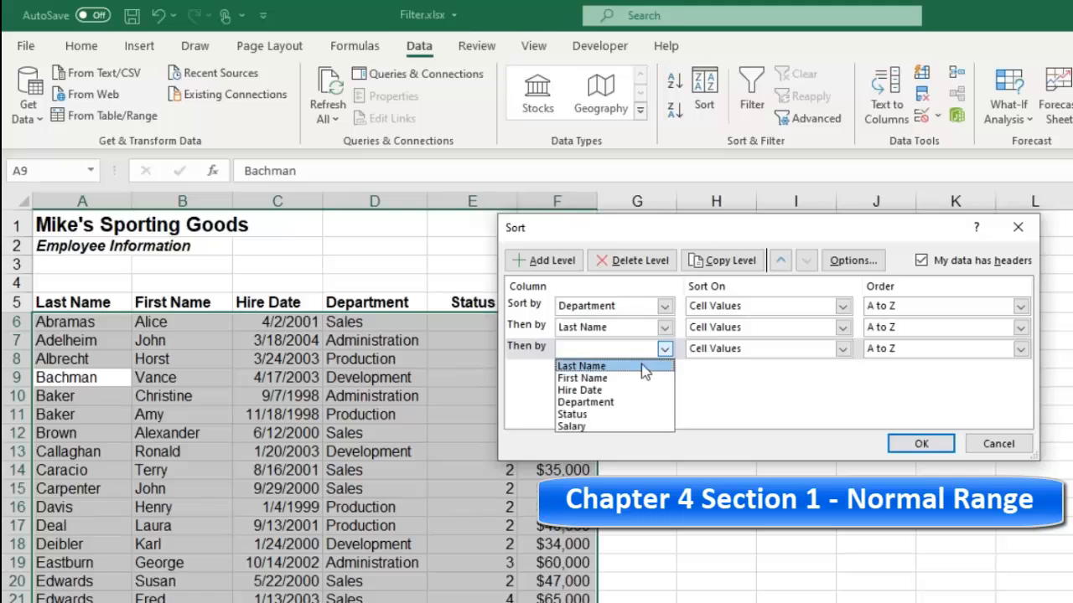
pyautogui.click(588, 377)
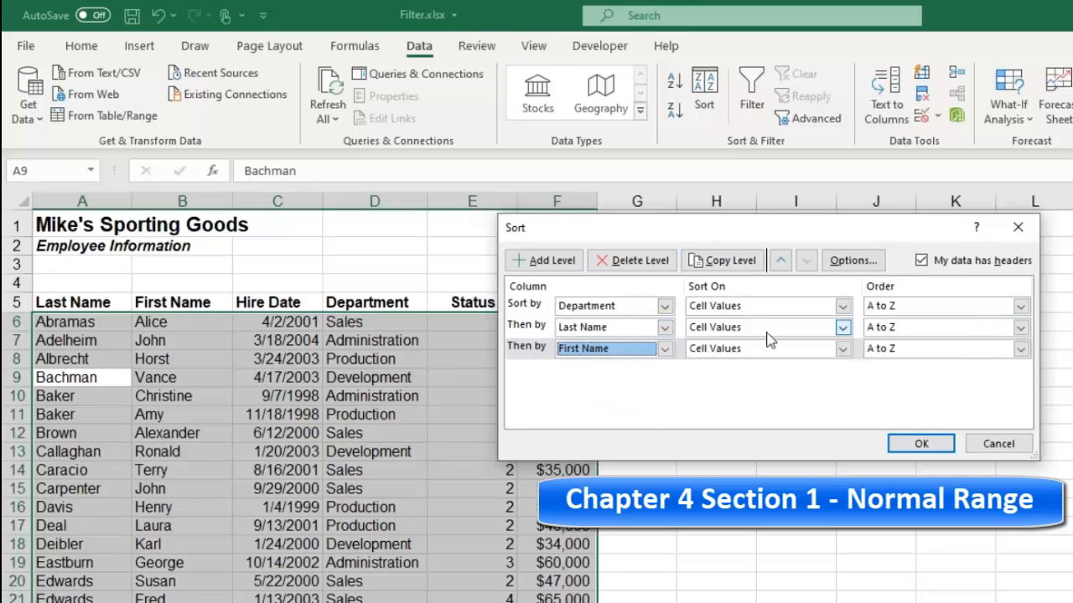
pyautogui.click(921, 261)
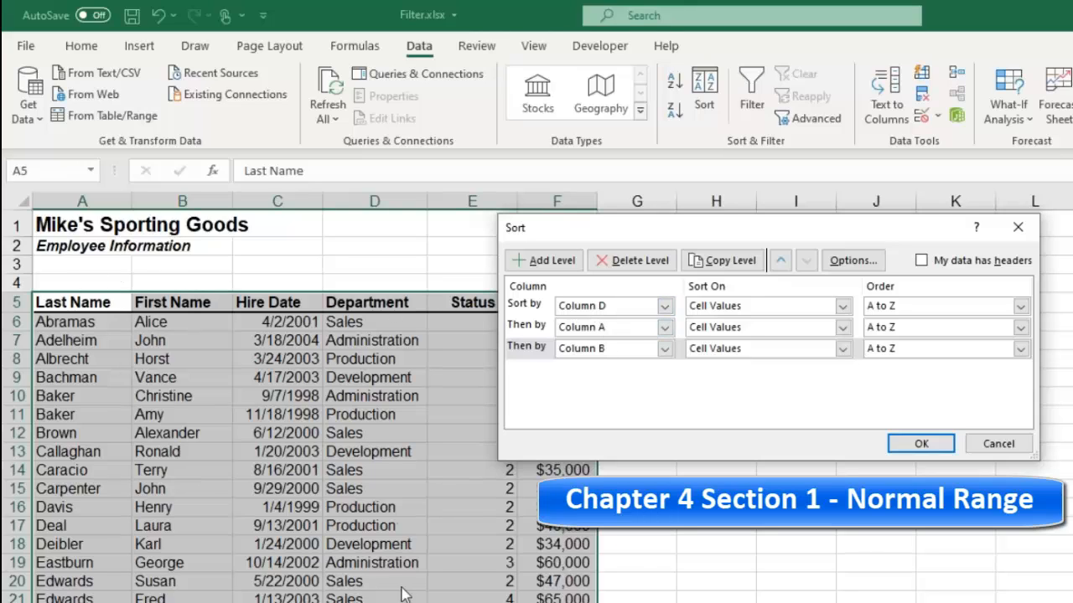
pyautogui.click(922, 261)
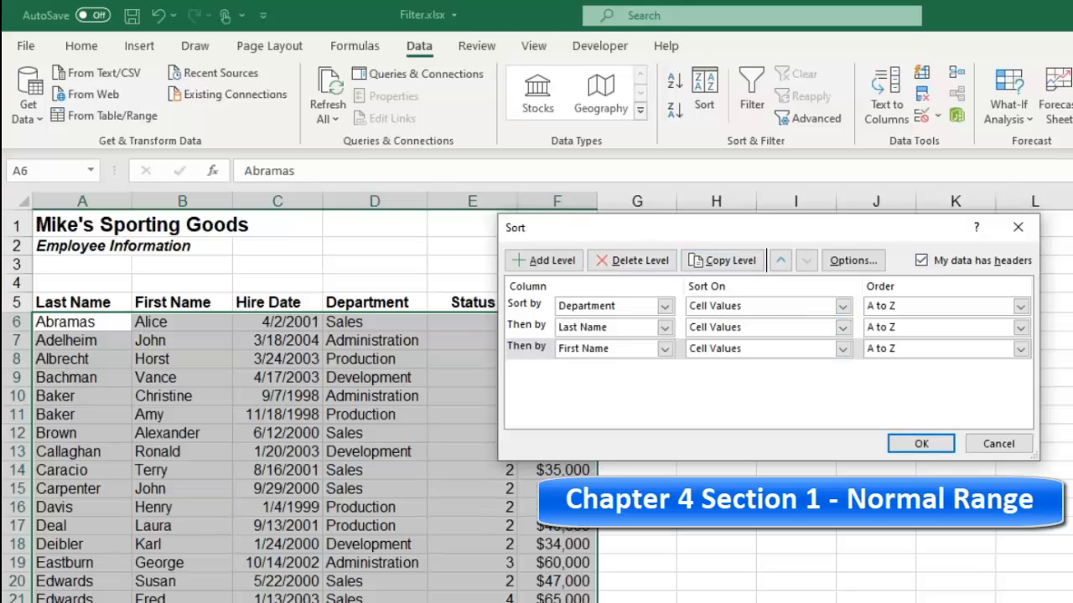
pyautogui.click(922, 444)
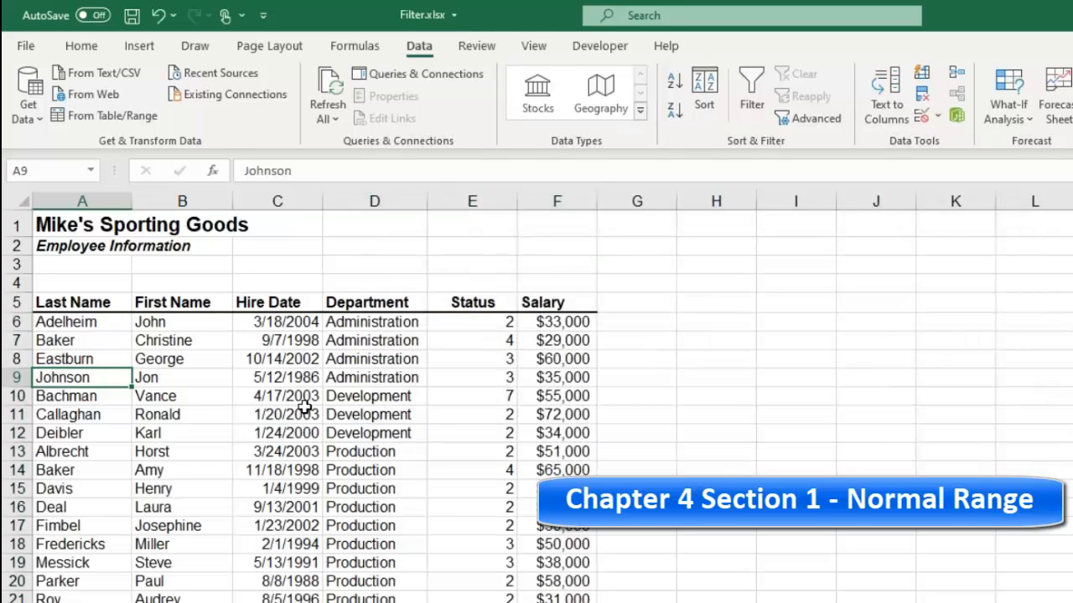
# Step: Review the custom sort levels and check the order of names and departments in the sorted employee list
pyautogui.click(176, 375)
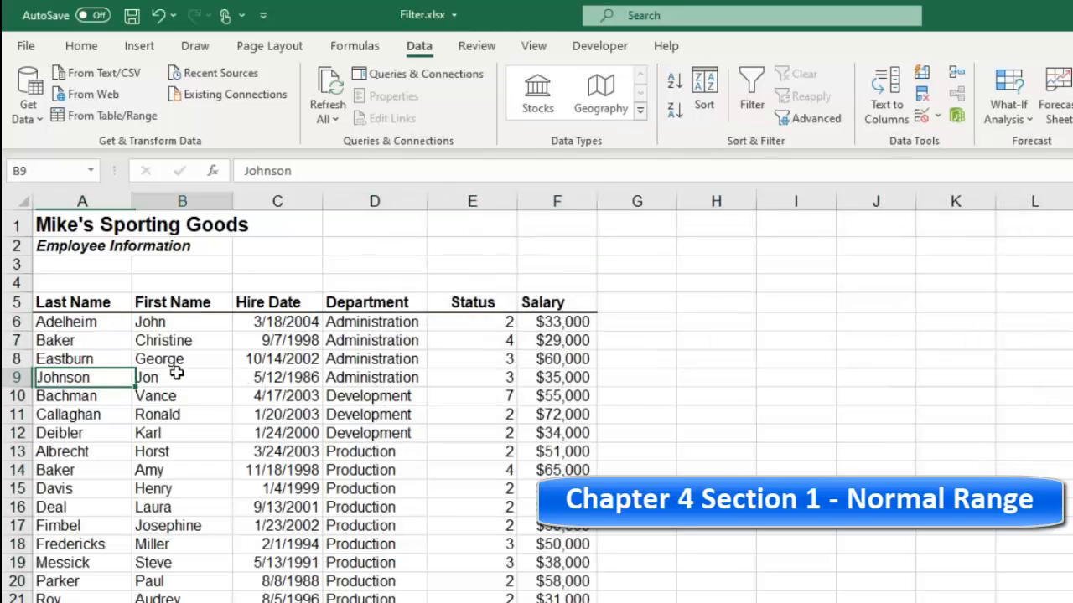
pyautogui.click(701, 105)
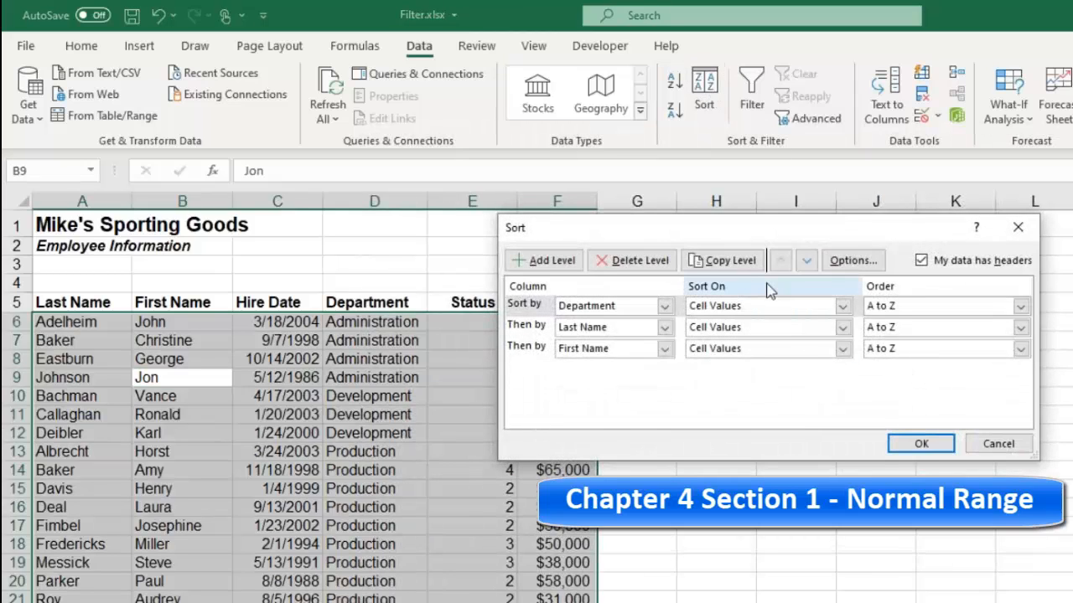
pyautogui.click(997, 444)
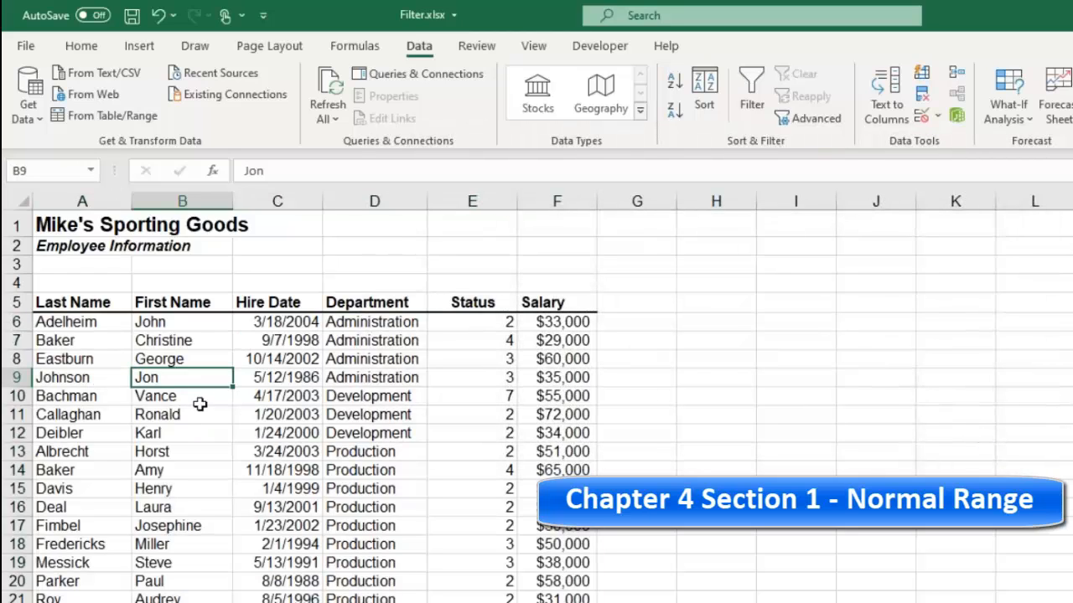
pyautogui.click(197, 355)
pyautogui.click(198, 342)
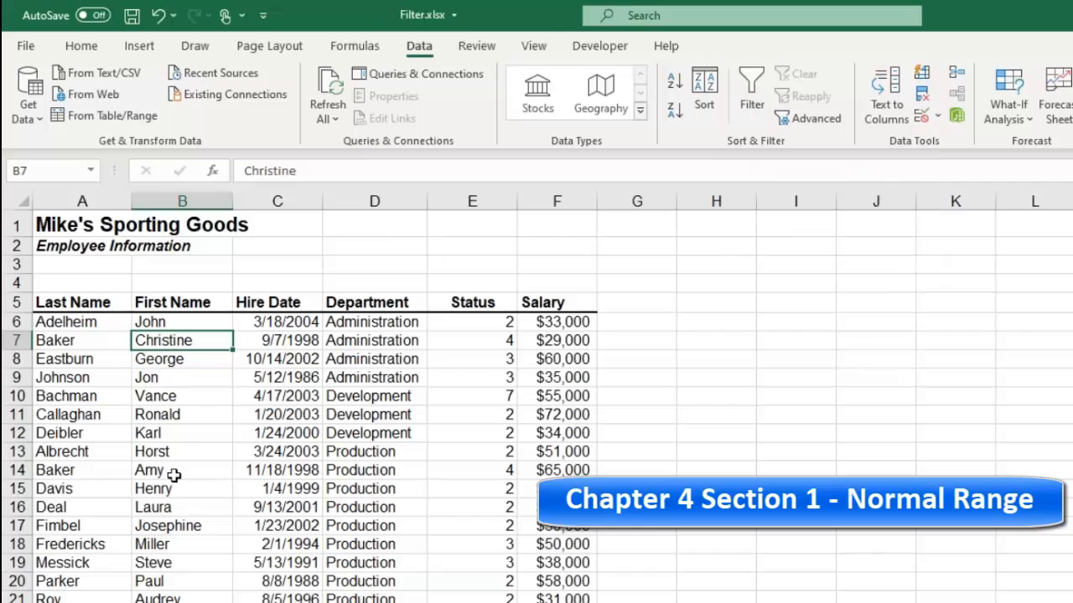
pyautogui.click(285, 469)
pyautogui.click(355, 409)
pyautogui.click(369, 493)
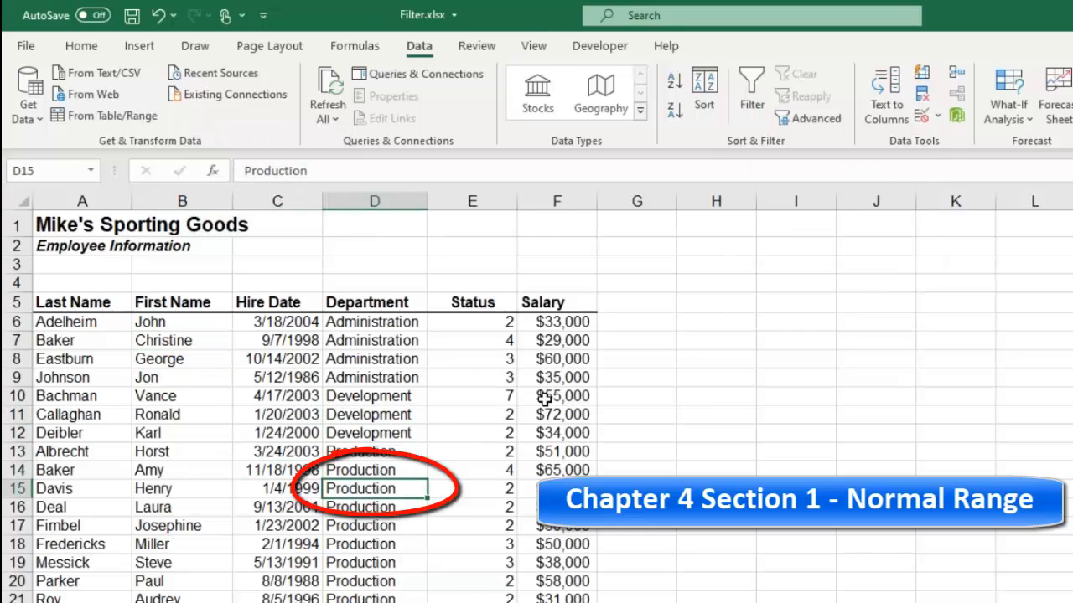
# Step: Turn on filtering for the employee list and sort it by Department from A to Z using the column filter
pyautogui.click(754, 87)
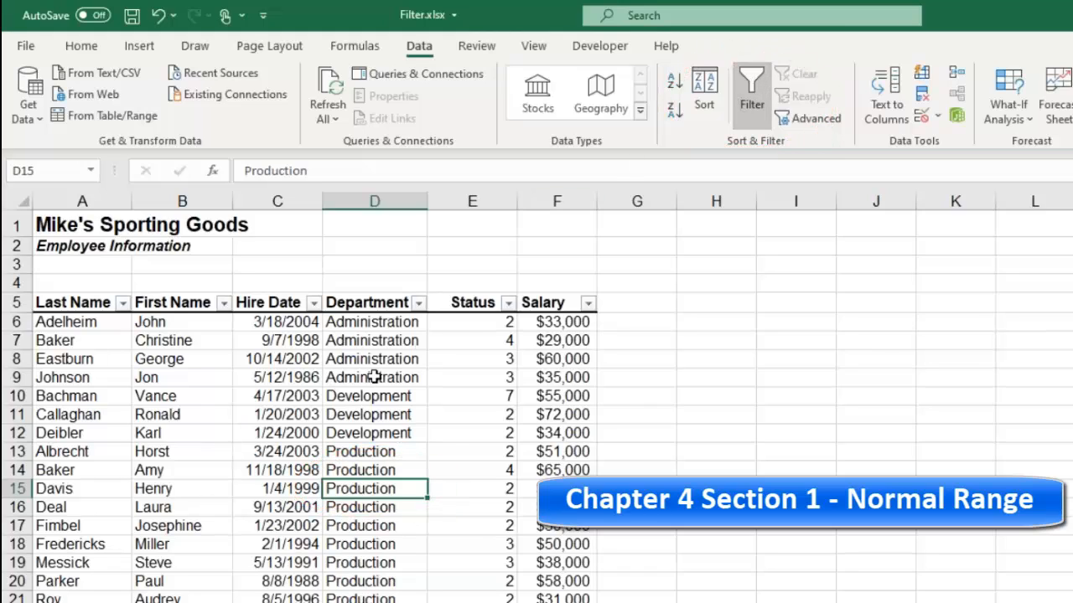
pyautogui.click(418, 306)
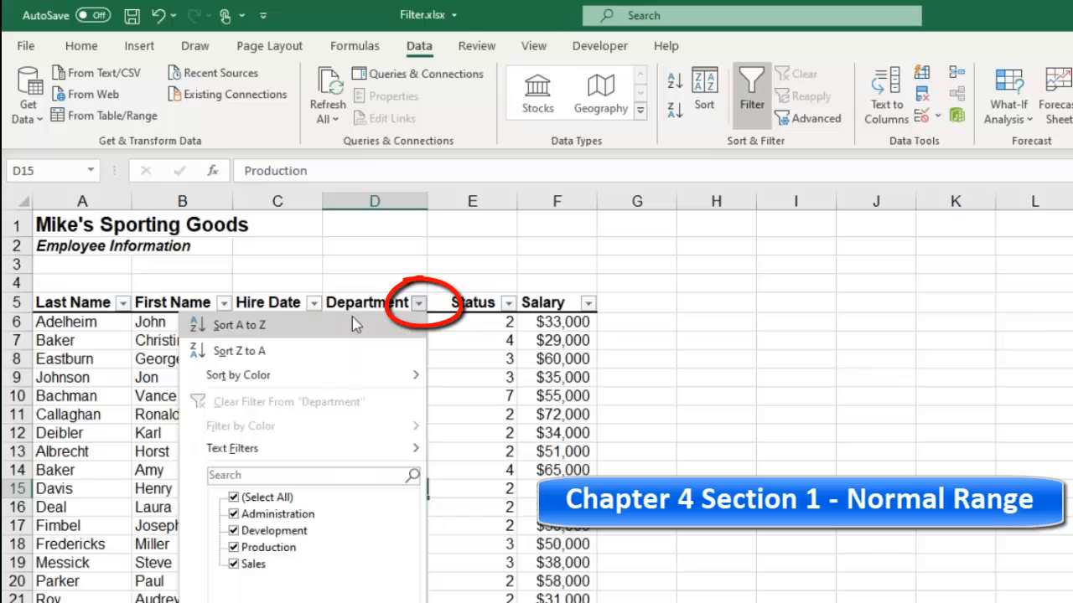
pyautogui.click(279, 330)
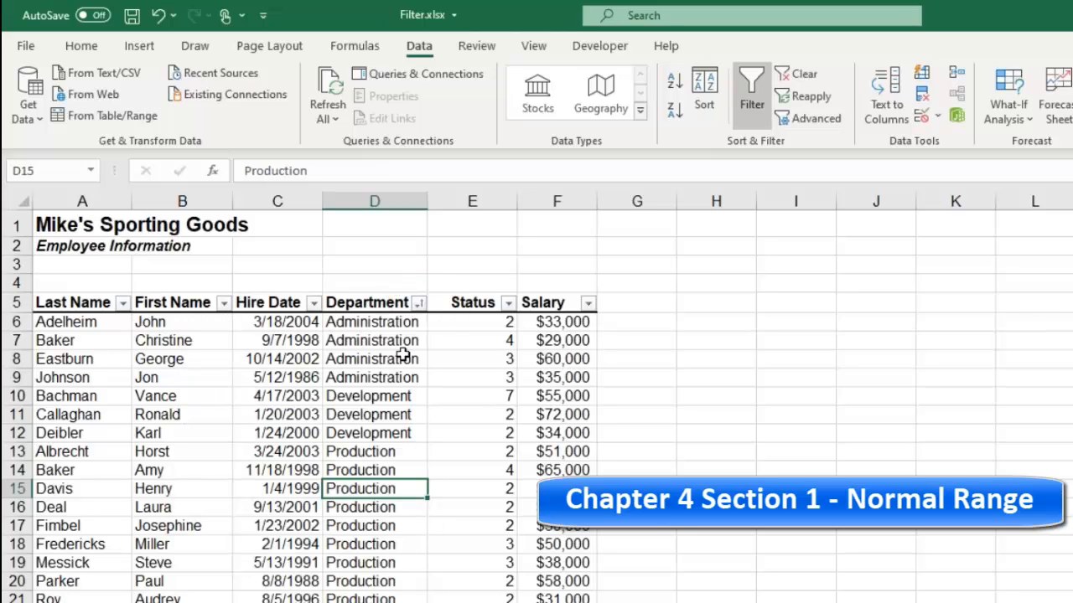
# Step: Filter the Department column to show only Administration and Development employees
pyautogui.click(418, 303)
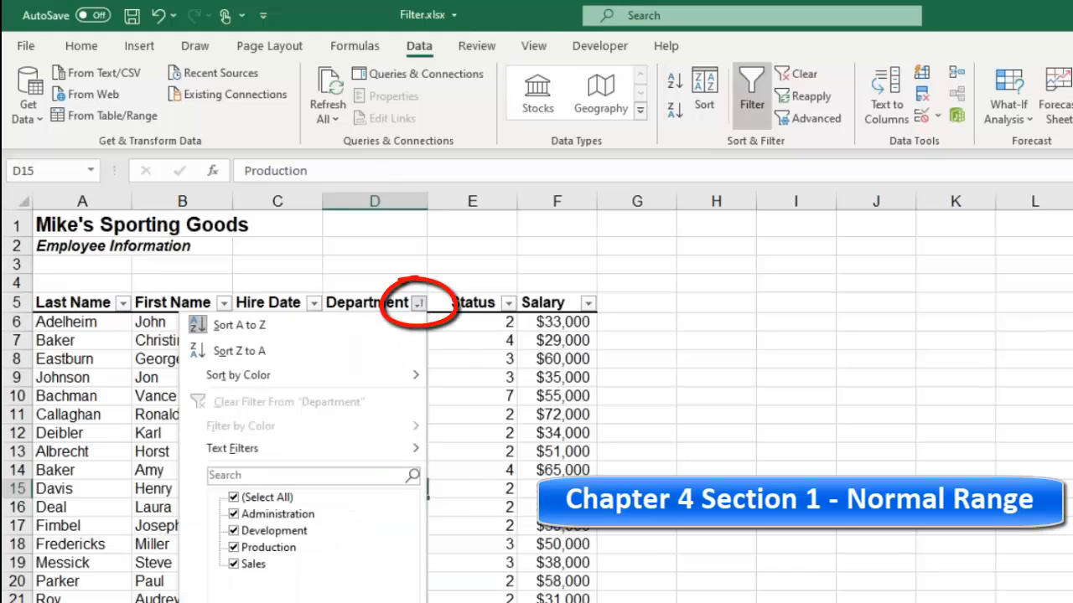
pyautogui.click(234, 498)
pyautogui.click(234, 514)
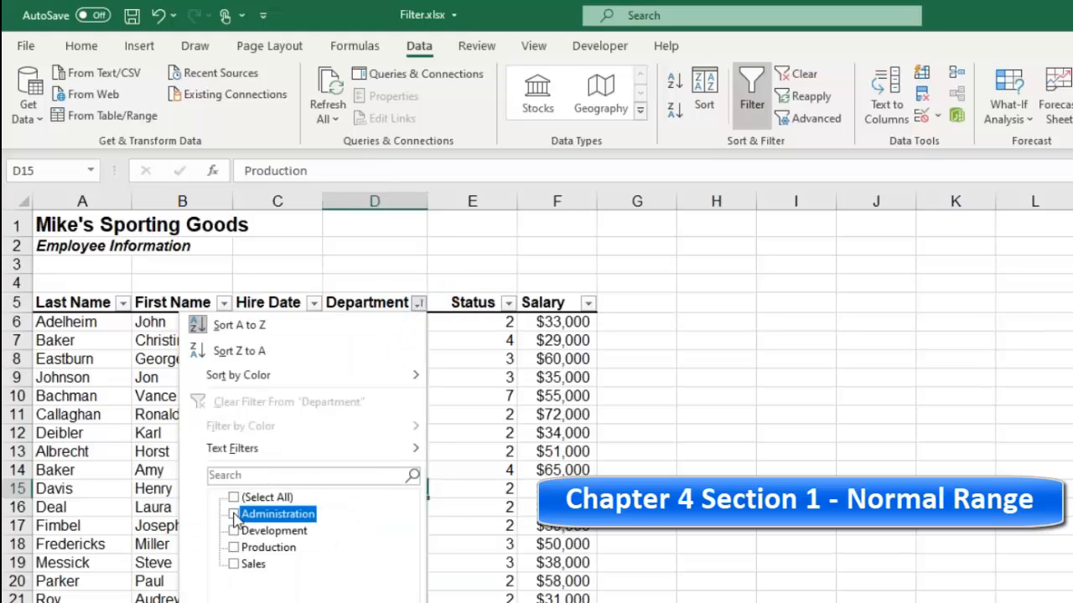
pyautogui.click(234, 531)
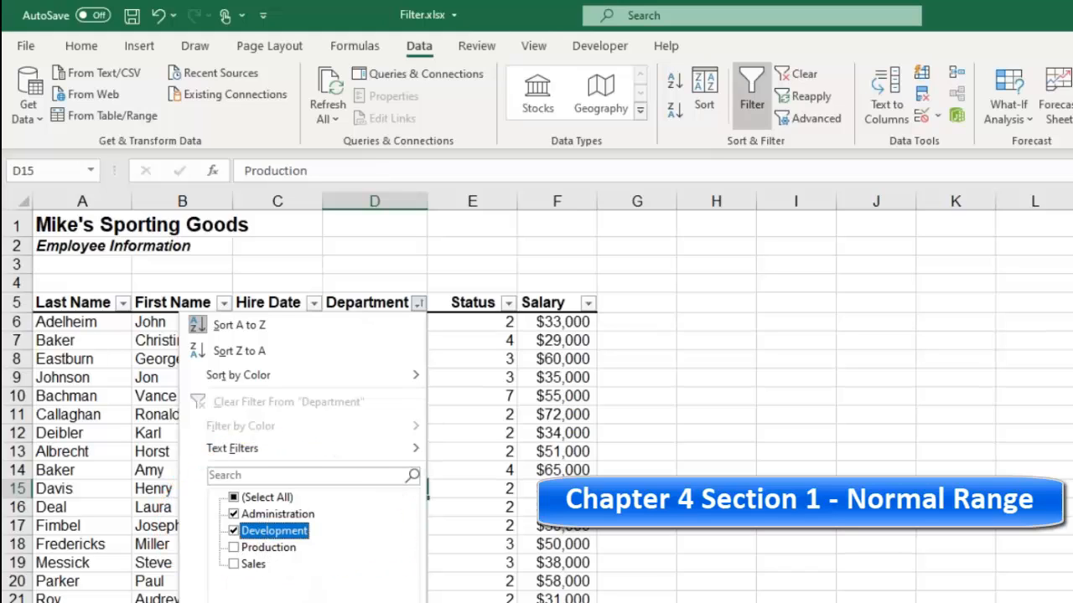
pyautogui.click(335, 602)
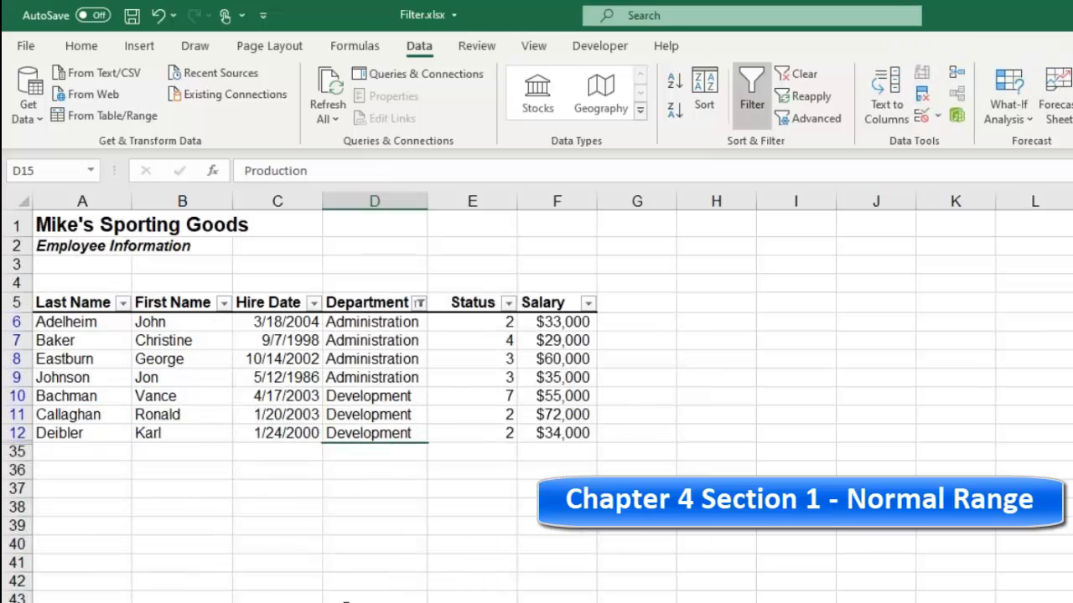
pyautogui.click(389, 322)
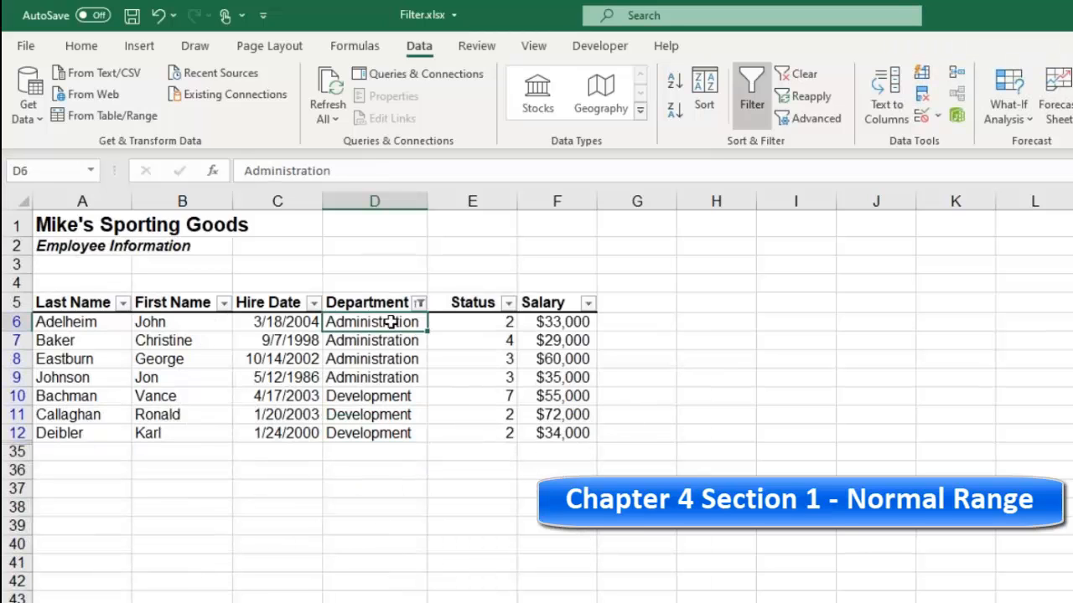
# Step: Filter the Status column to show only the values 2, 3 and 4
pyautogui.click(508, 303)
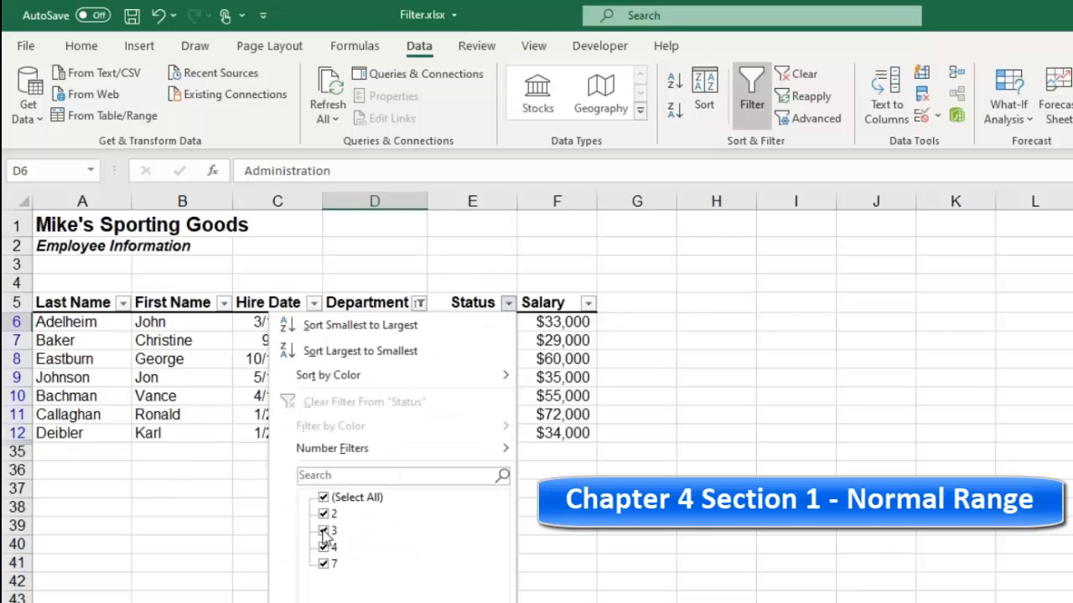
pyautogui.click(323, 498)
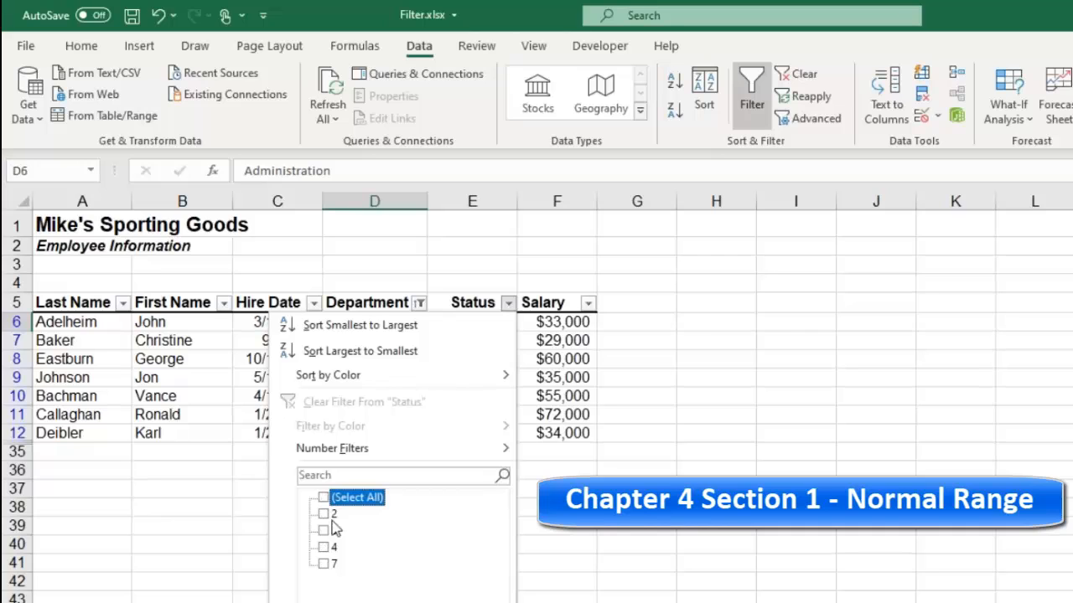
pyautogui.click(324, 514)
pyautogui.click(324, 530)
pyautogui.click(324, 547)
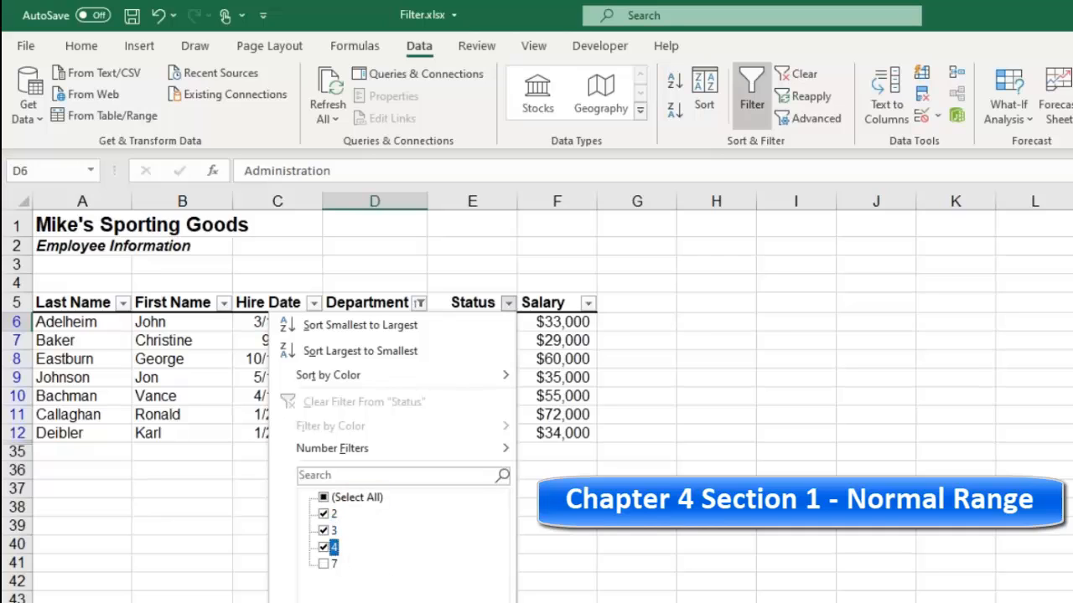
pyautogui.press('Return')
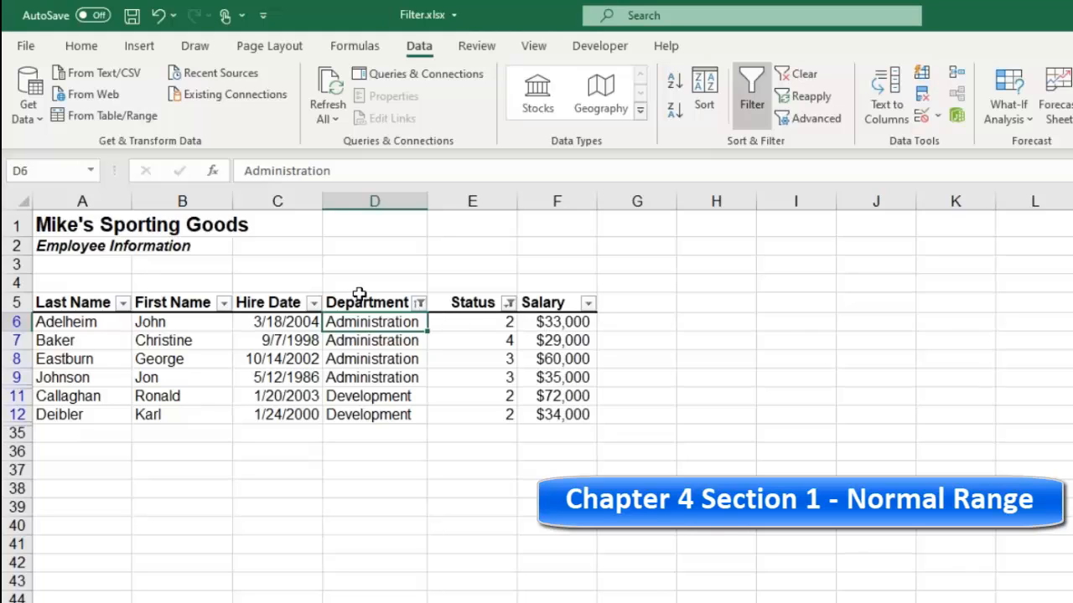
# Step: Check the Department filter choices, and clear all filters from the employee list
pyautogui.click(420, 304)
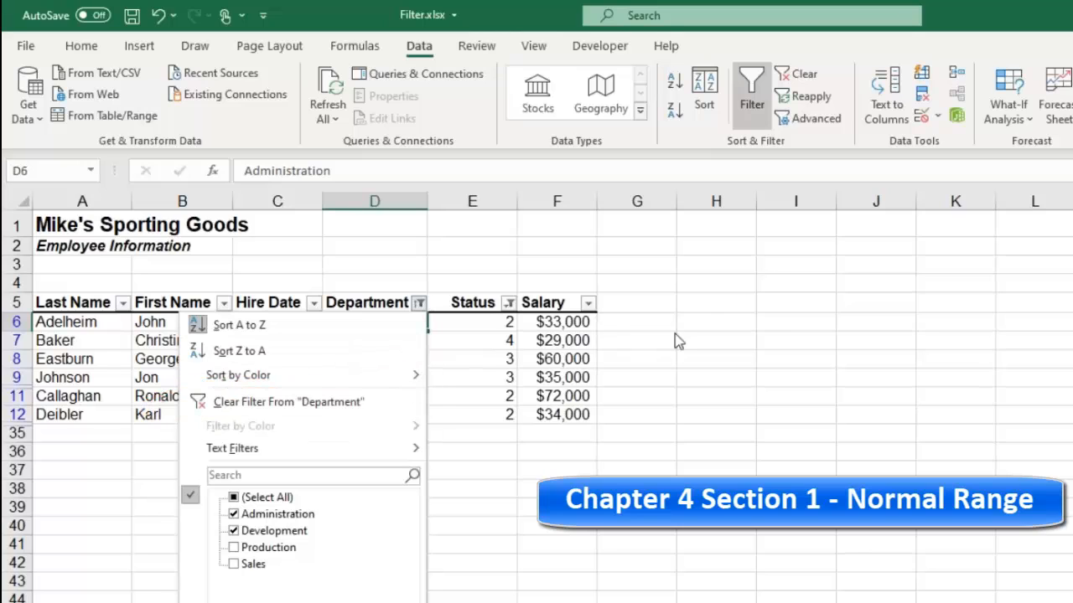
pyautogui.click(825, 65)
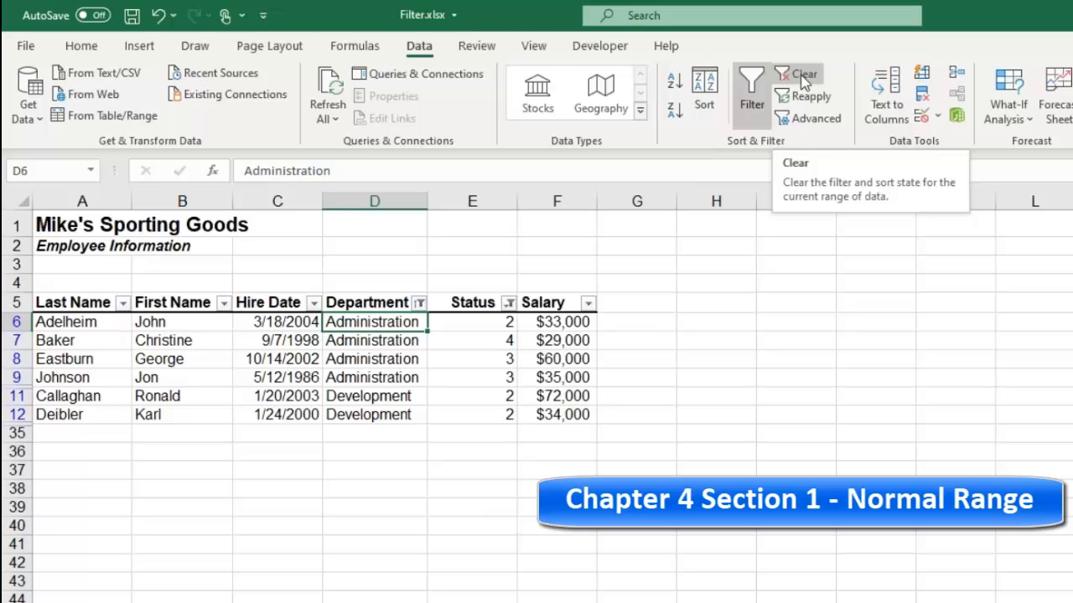
pyautogui.click(802, 77)
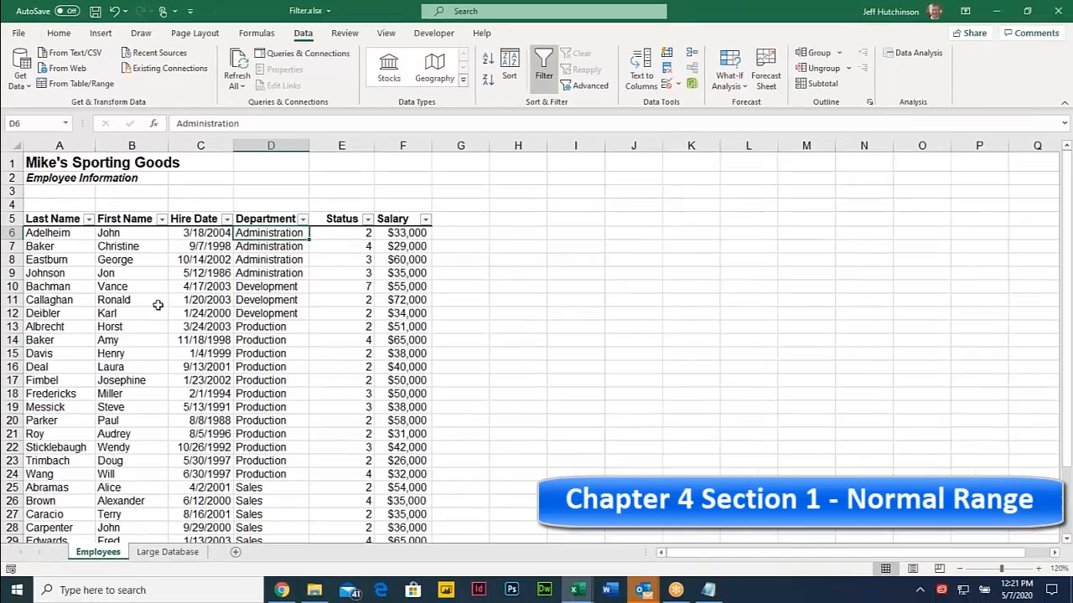
# Step: Look over the customer columns on the Large Database sheet, including Country, and turn on filtering for that list
pyautogui.click(167, 552)
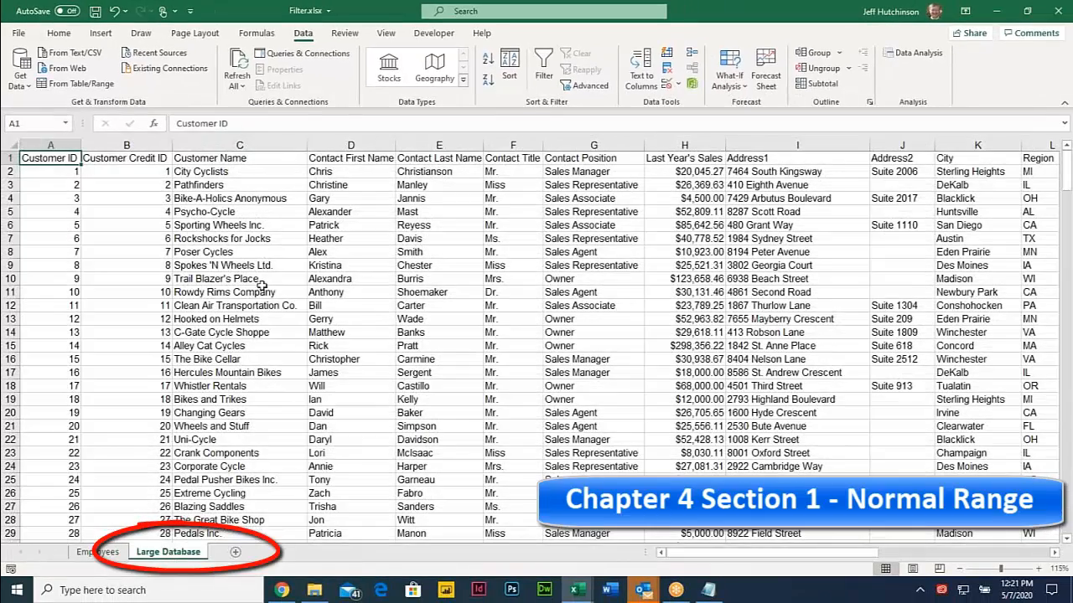
pyautogui.click(261, 224)
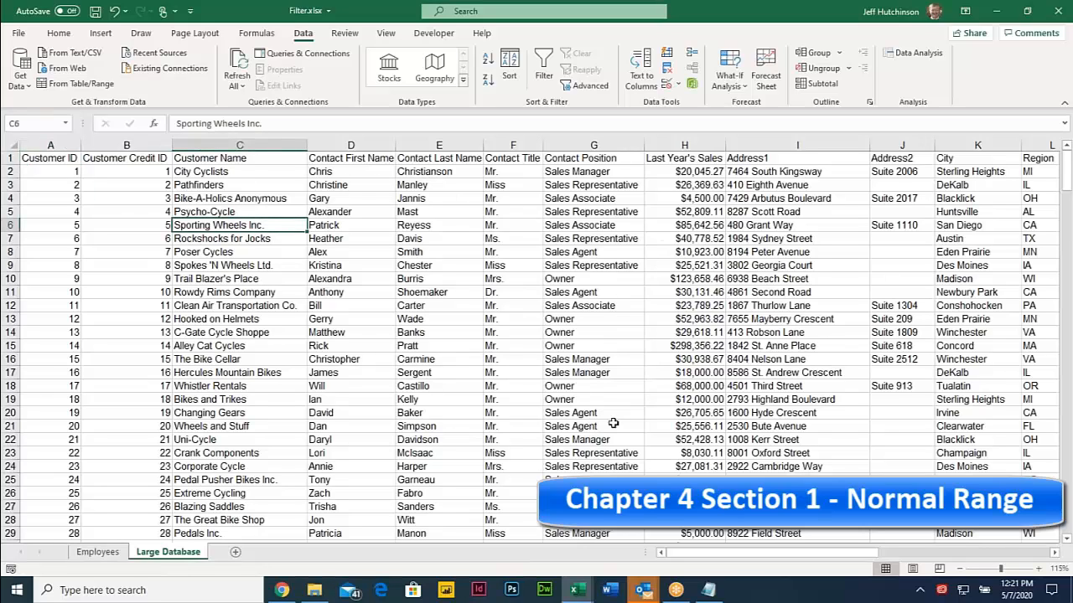
pyautogui.click(905, 553)
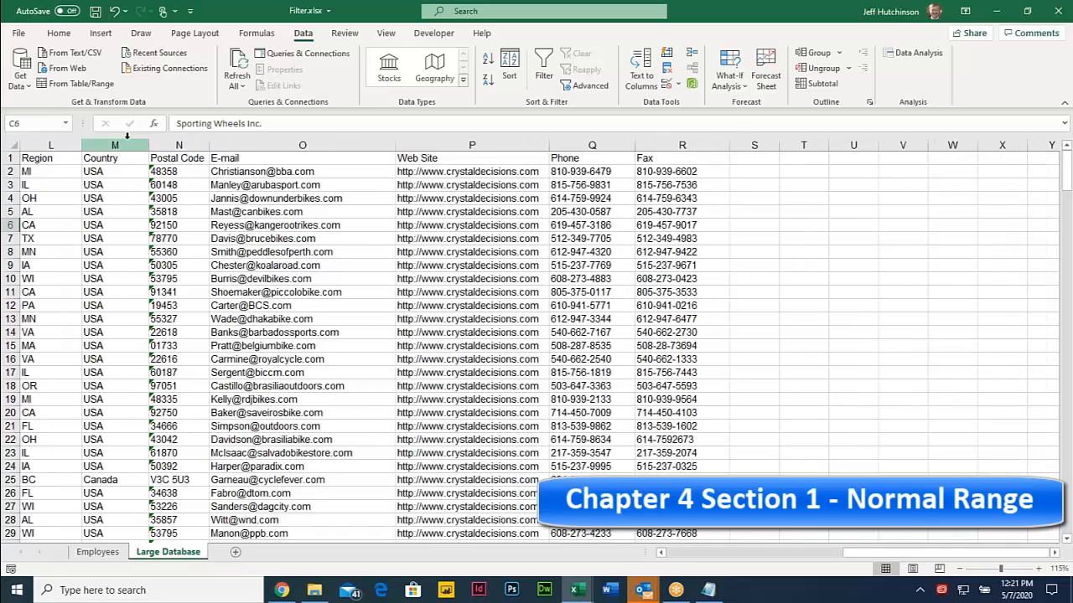
pyautogui.moveTo(125, 160); pyautogui.dragTo(114, 214)
pyautogui.click(115, 213)
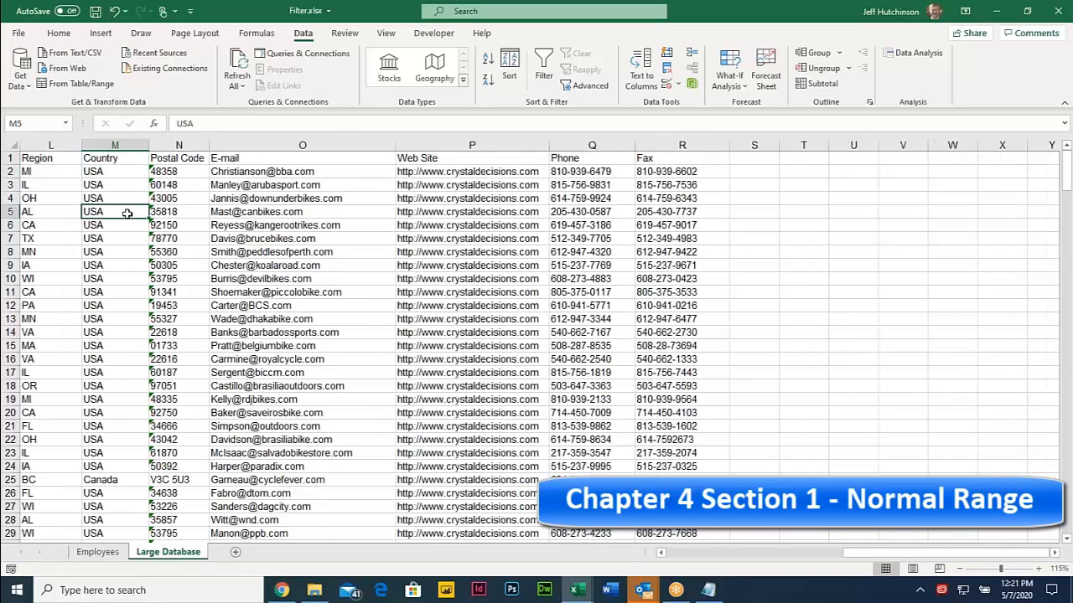
pyautogui.click(542, 59)
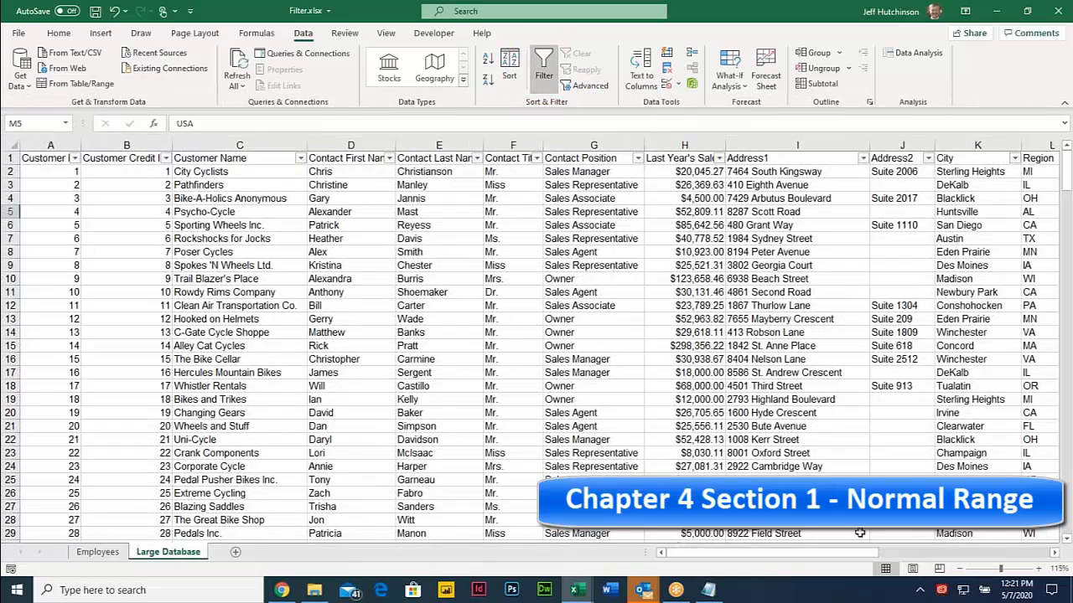
# Step: Filter the Country column of the customer list to show only USA
pyautogui.click(905, 550)
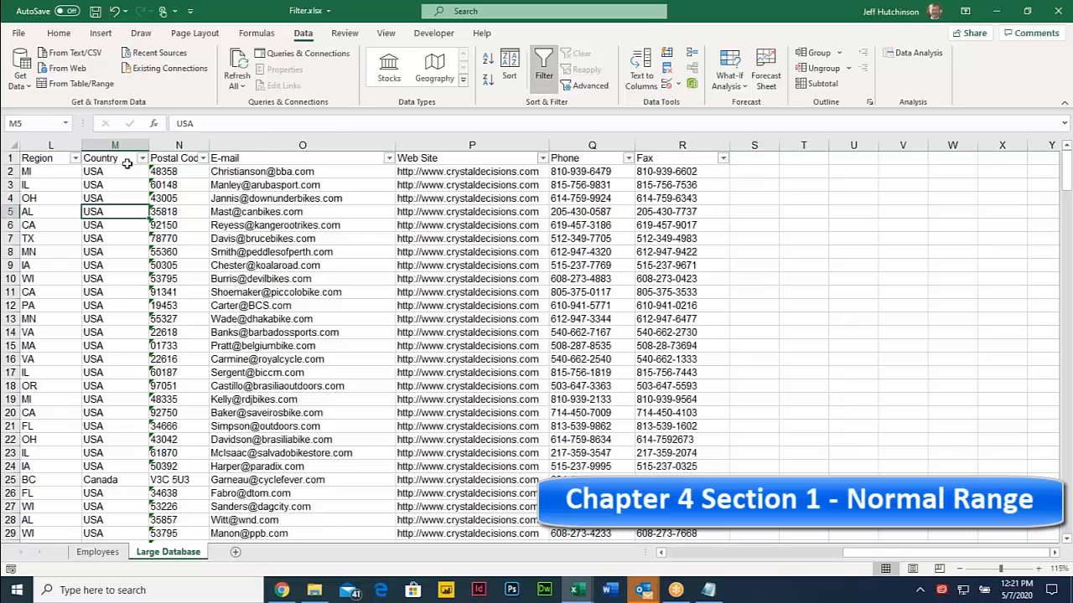
pyautogui.click(143, 158)
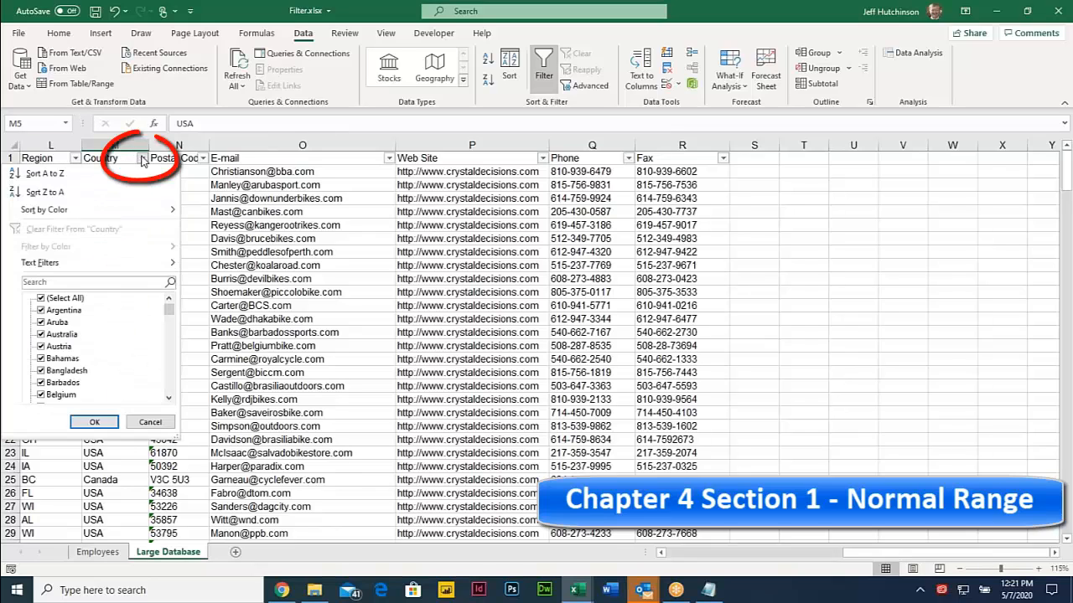
pyautogui.click(40, 299)
pyautogui.scroll(-15, 73, 331)
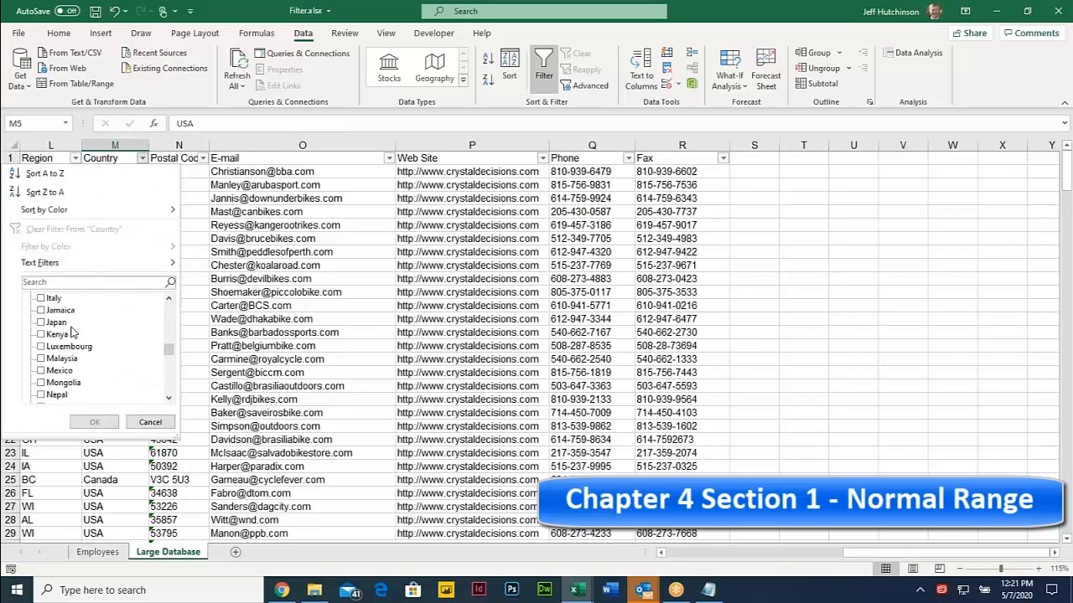
pyautogui.scroll(-5, 73, 331)
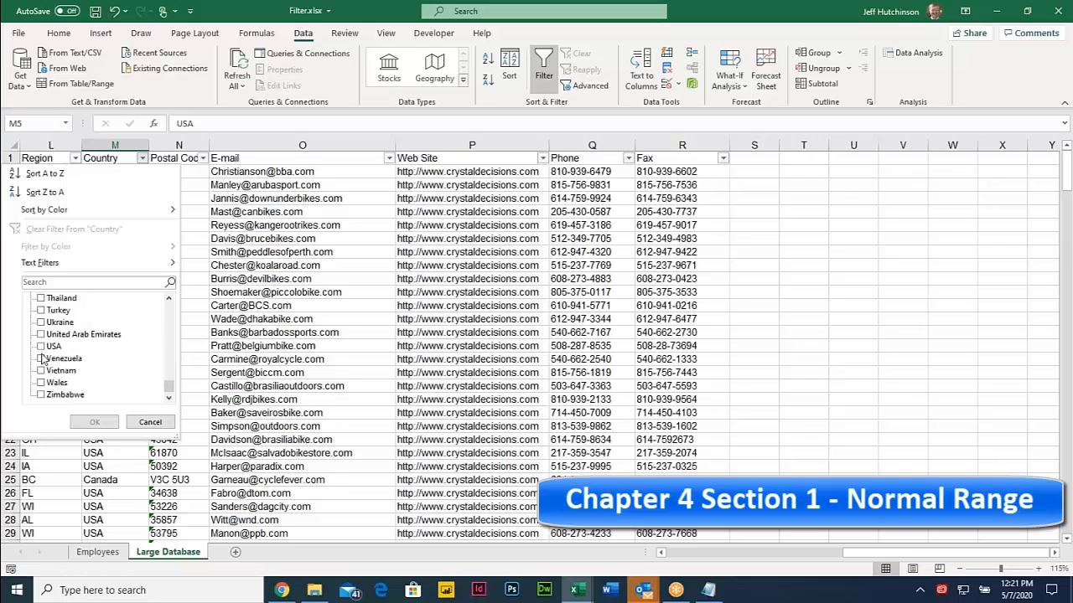
pyautogui.click(41, 346)
pyautogui.click(95, 421)
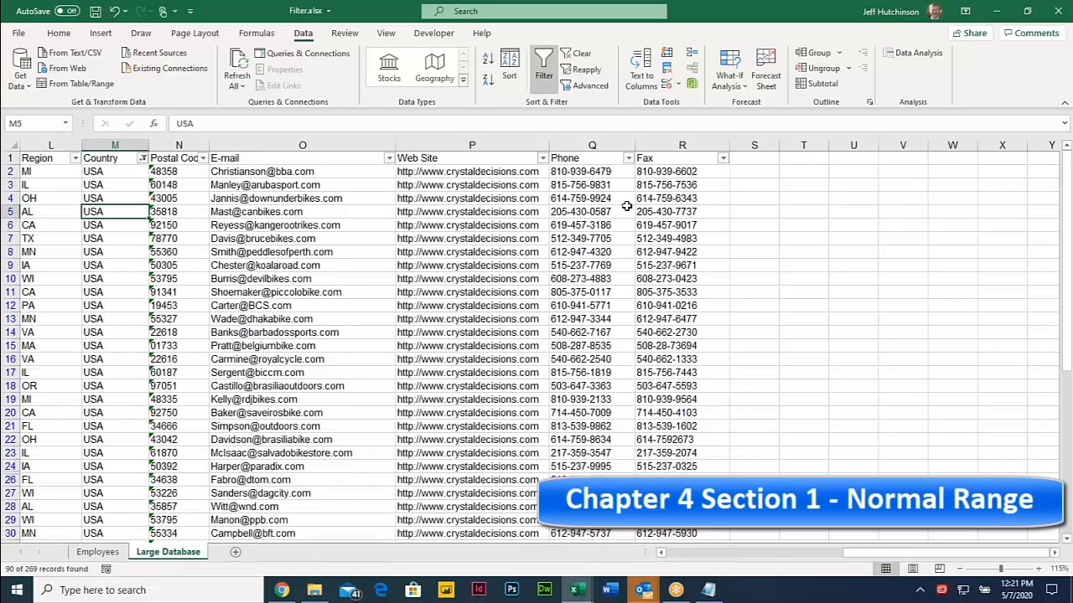
# Step: Filter the Contact Title column to show only Dr., Miss and Mr
pyautogui.hscroll(-5, 238, 471)
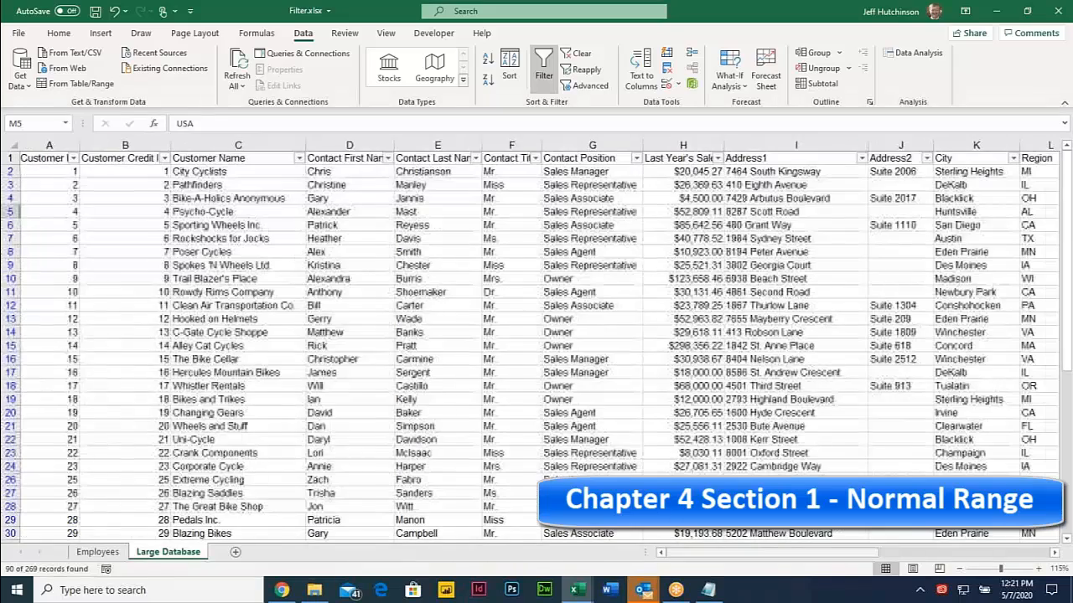
pyautogui.click(537, 159)
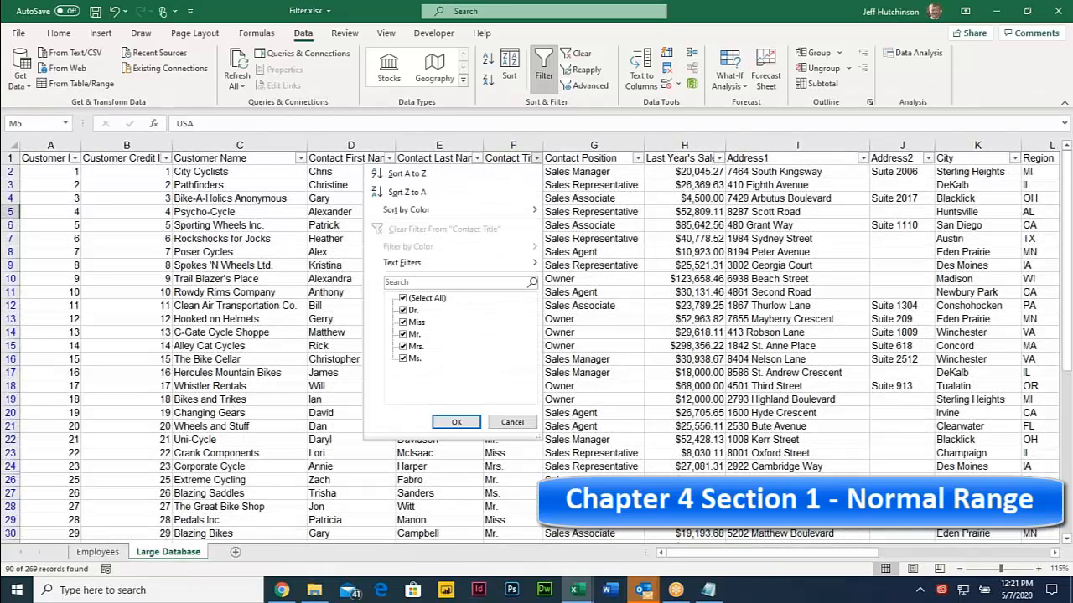
pyautogui.click(403, 300)
pyautogui.click(404, 310)
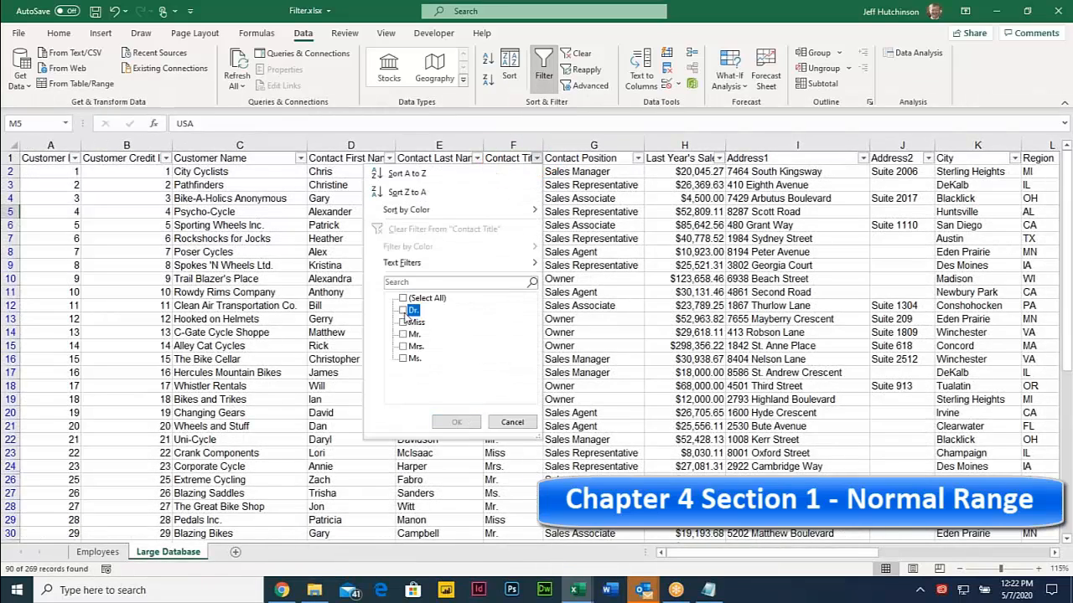
pyautogui.click(404, 322)
pyautogui.click(450, 421)
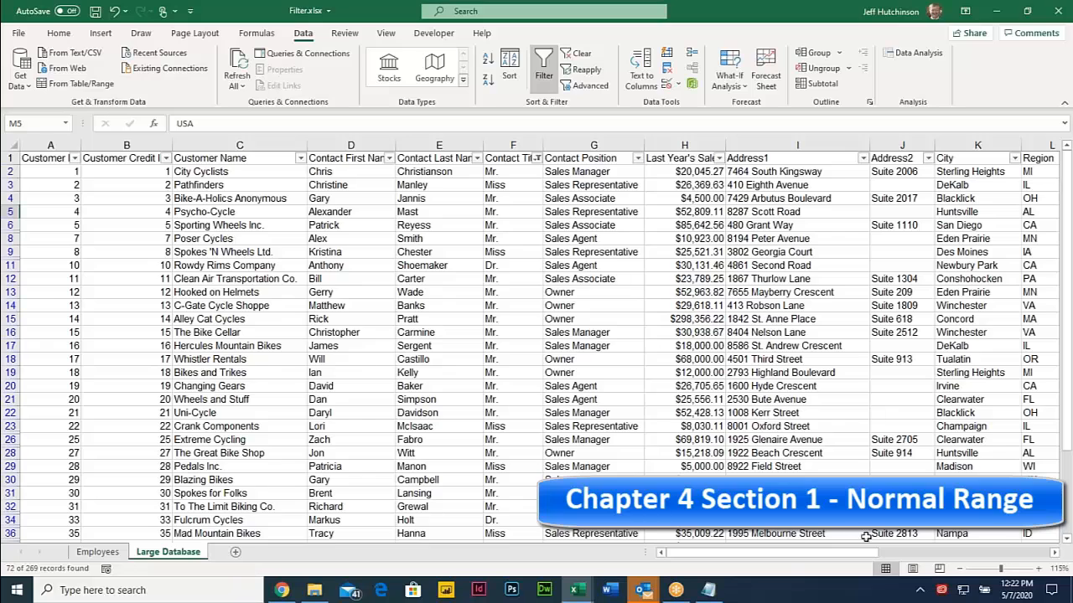
# Step: Look over the filtered customer columns, and clear all filters from the Large Database list
pyautogui.click(922, 553)
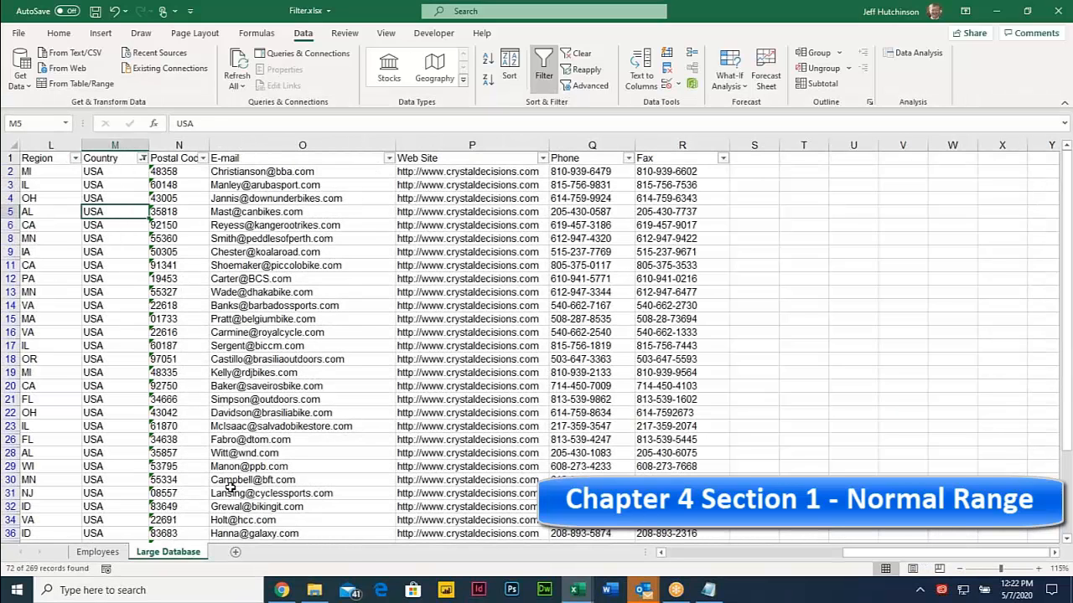
pyautogui.click(679, 554)
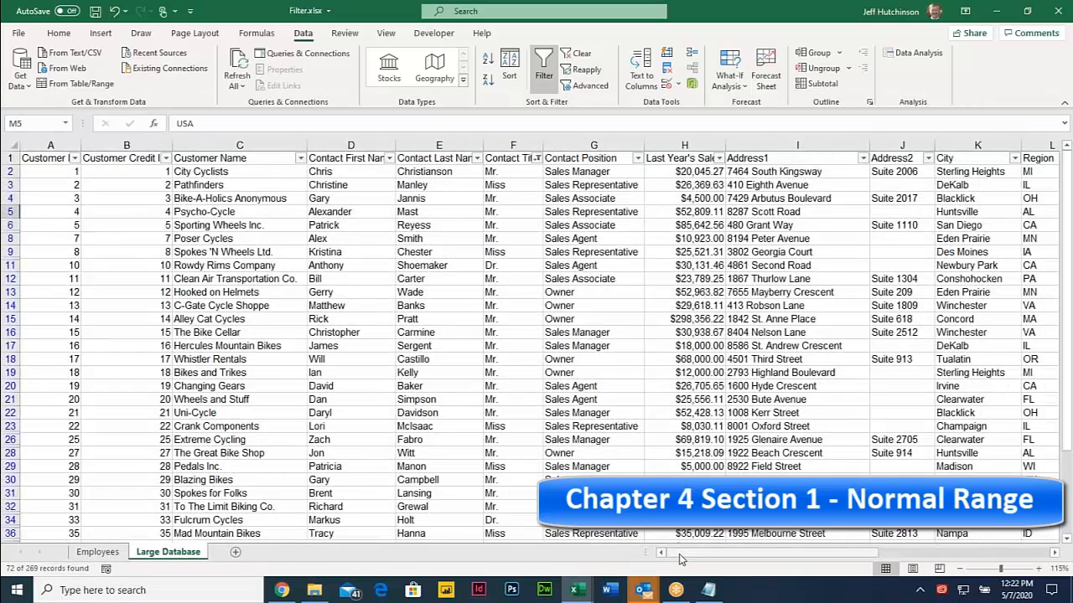
pyautogui.click(398, 254)
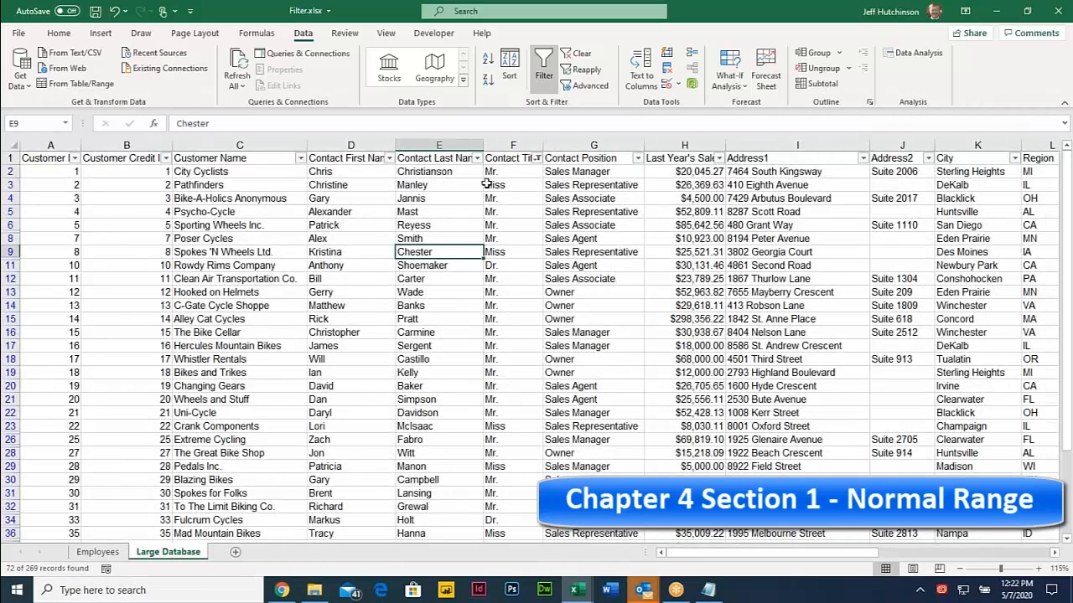
pyautogui.click(579, 55)
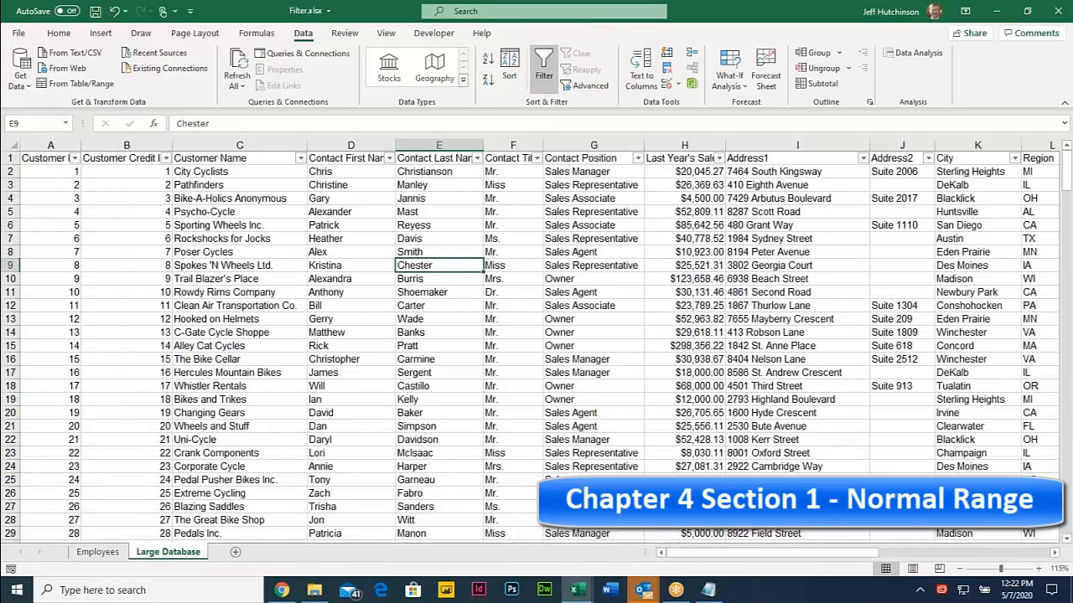
pyautogui.click(260, 323)
pyautogui.click(264, 306)
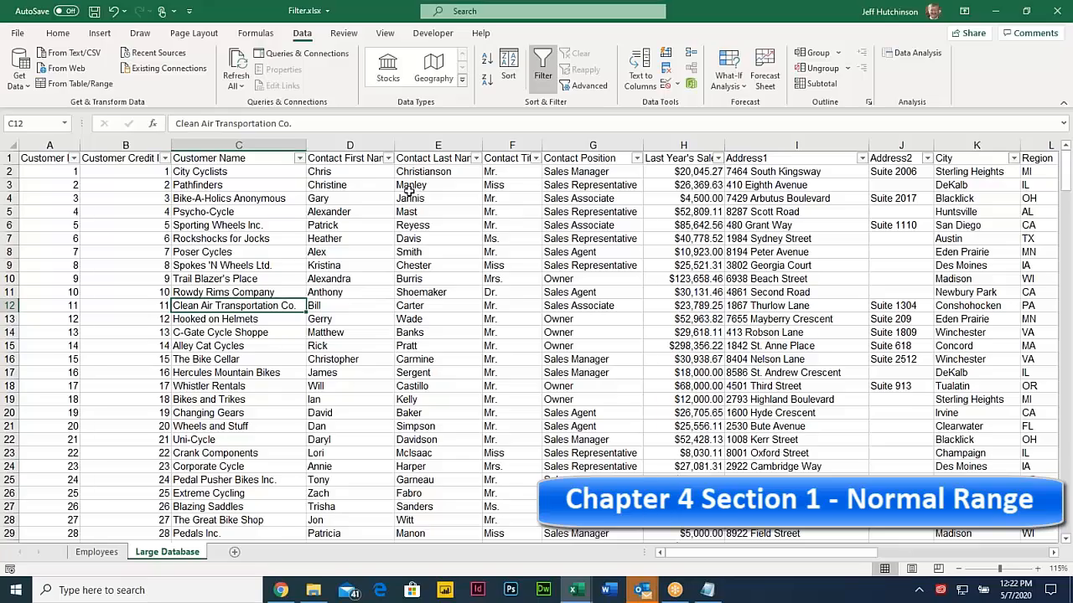
# Step: Turn off filtering for the employee list on the Employees sheet
pyautogui.click(98, 552)
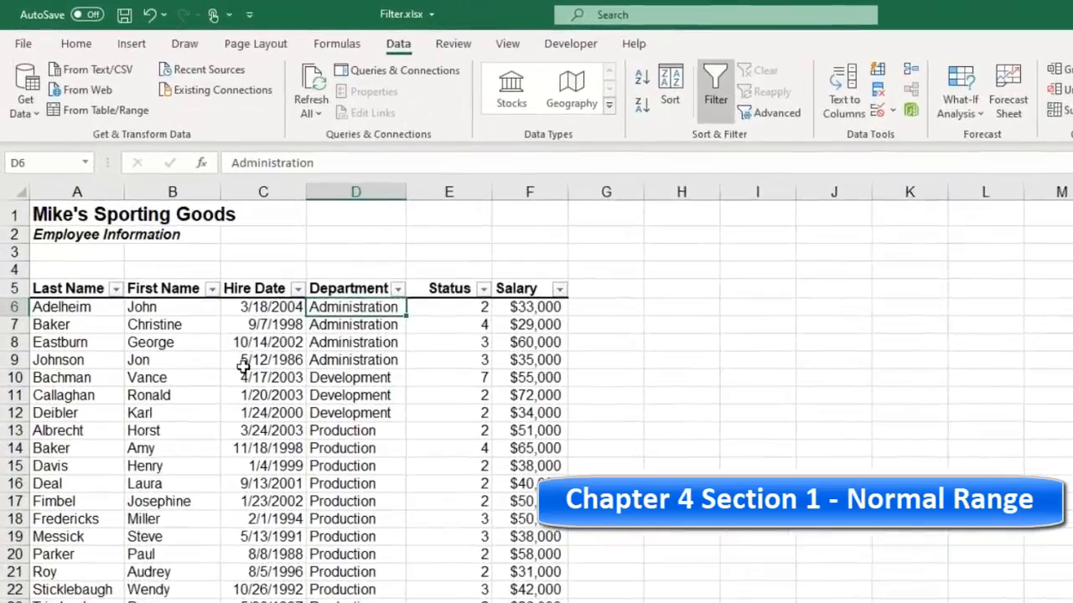
pyautogui.click(222, 274)
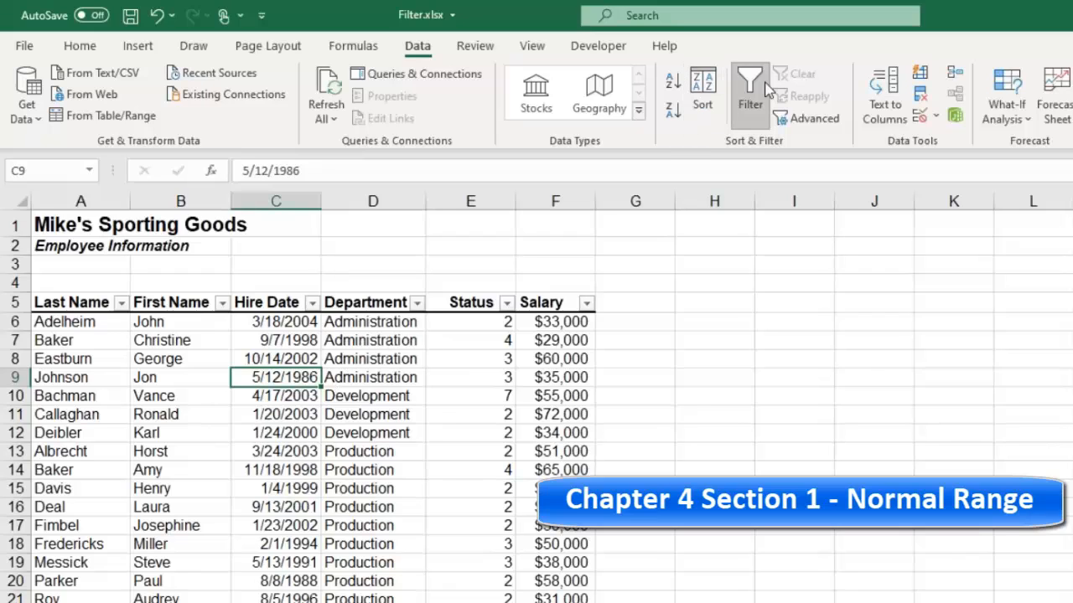
pyautogui.click(750, 91)
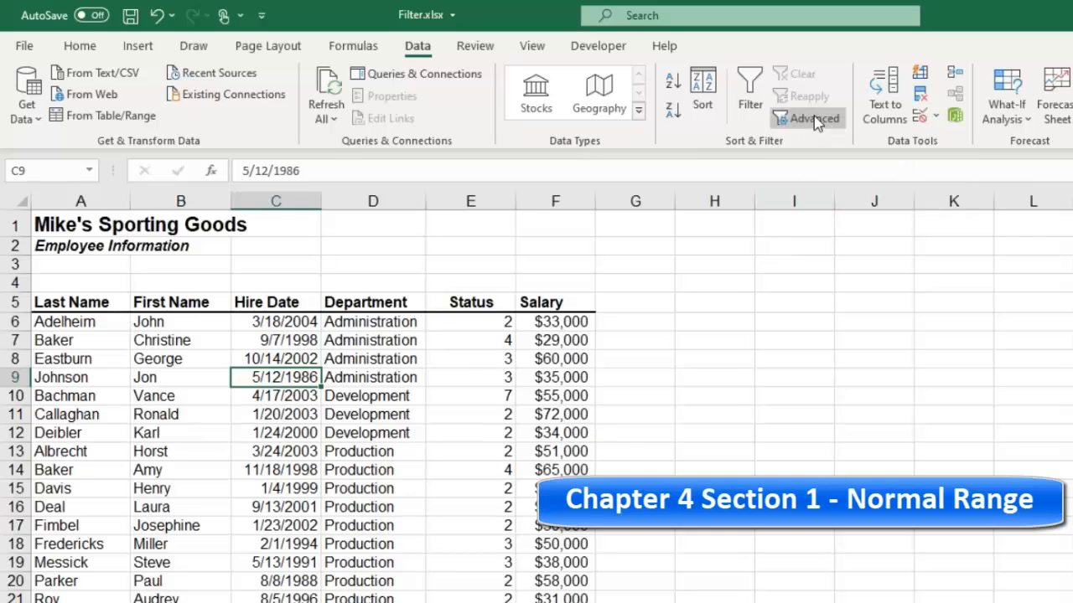
# Step: Copy the employee header row and first record in A5:F6, and paste them over the title rows starting at A1
pyautogui.click(59, 304)
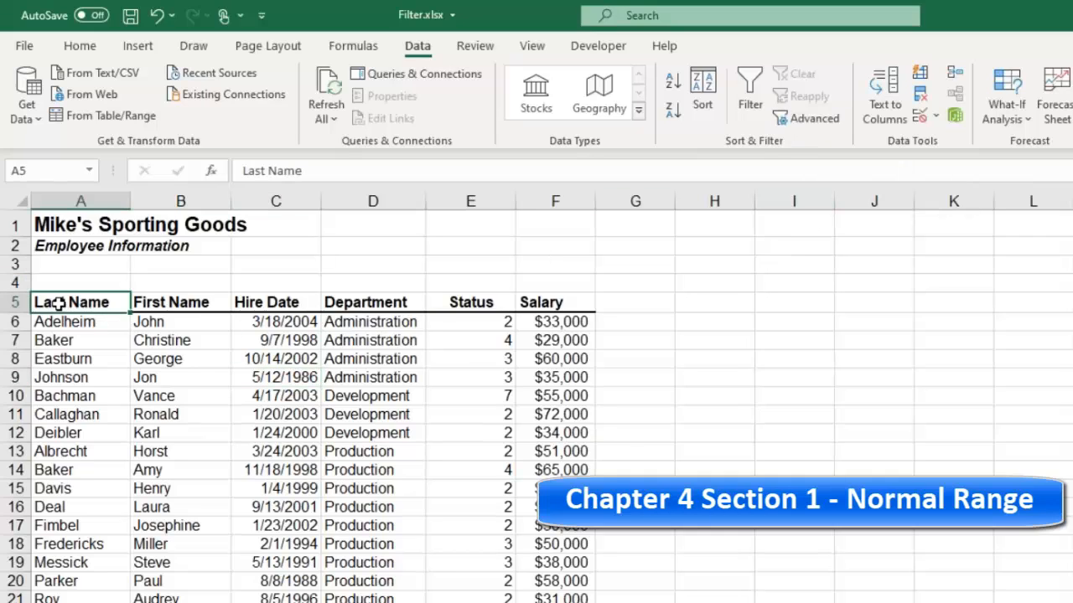
pyautogui.moveTo(58, 304); pyautogui.dragTo(559, 322)
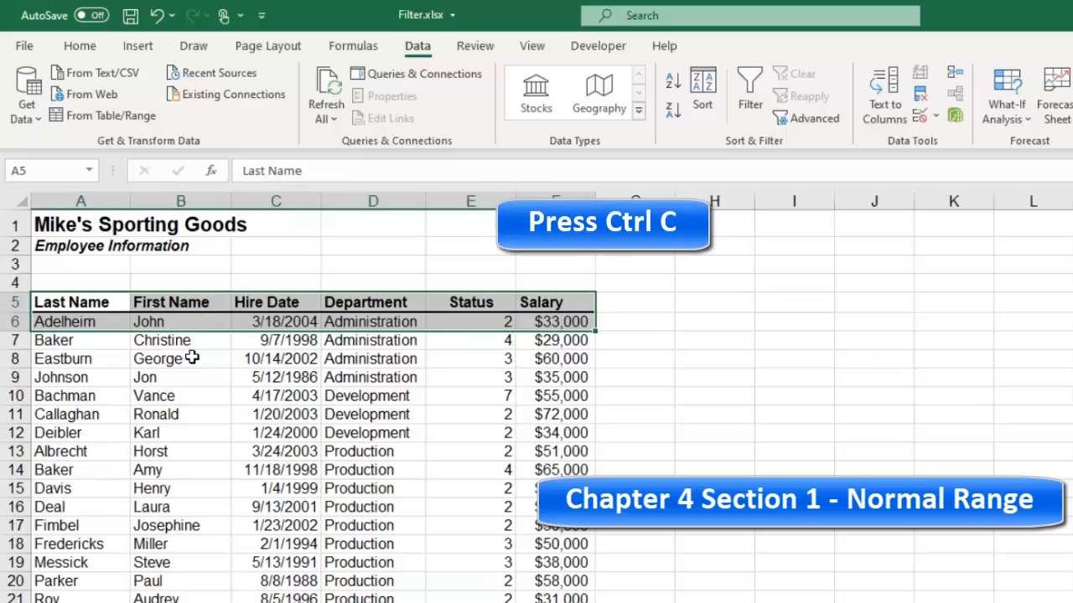
pyautogui.hotkey('ctrl', 'c')
pyautogui.click(53, 222)
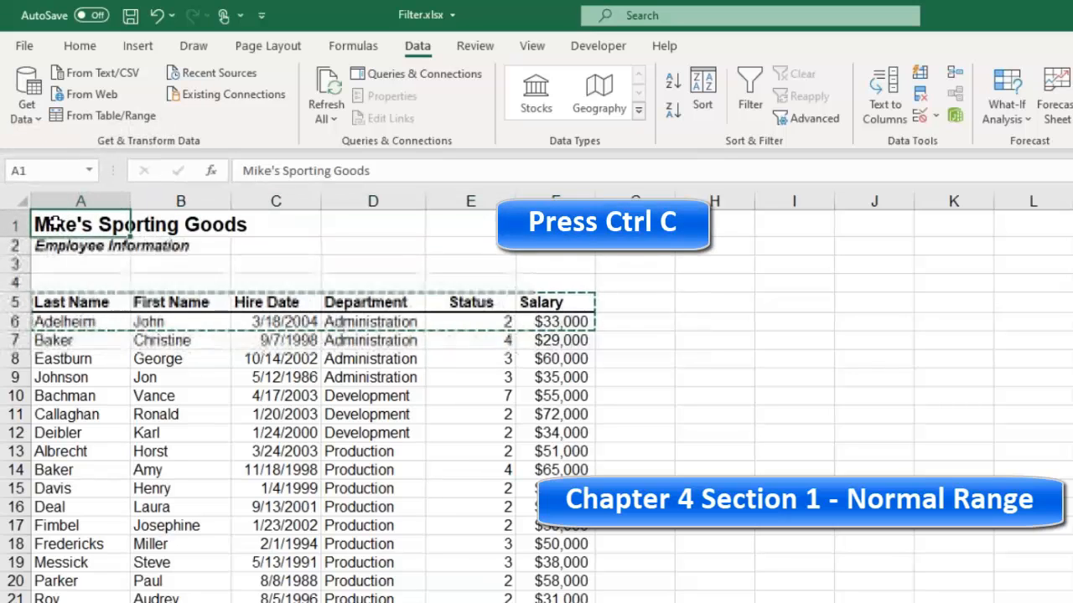
pyautogui.hotkey('ctrl', 'v')
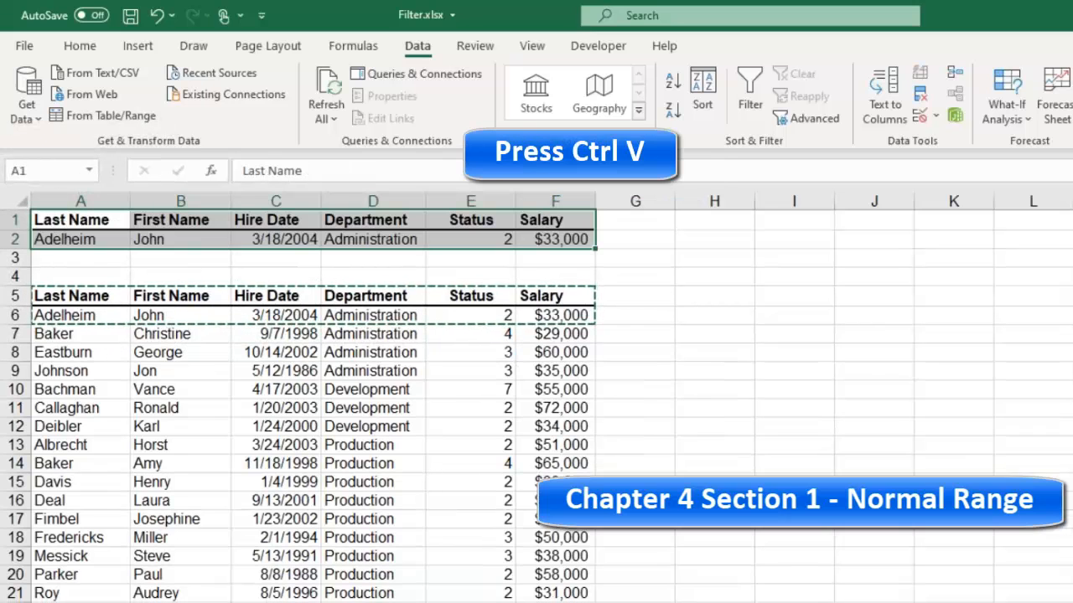
# Step: Clear the Last Name, First Name and Hire Date entries in row 2 of the criteria range
pyautogui.click(73, 216)
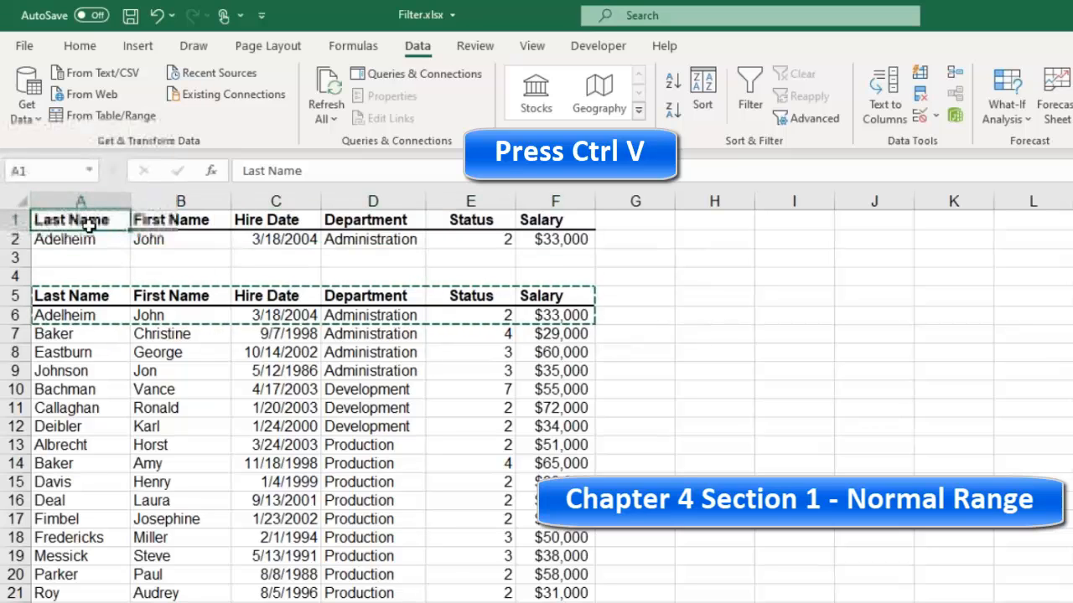
pyautogui.click(81, 241)
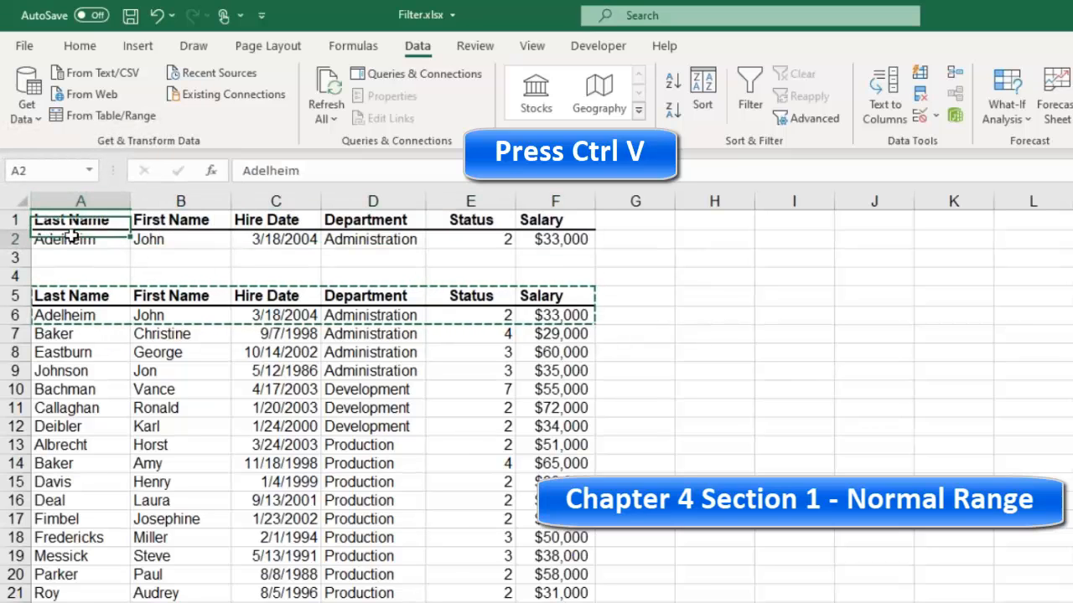
pyautogui.press('BackSpace')
pyautogui.click(155, 243)
pyautogui.press('BackSpace')
pyautogui.click(276, 241)
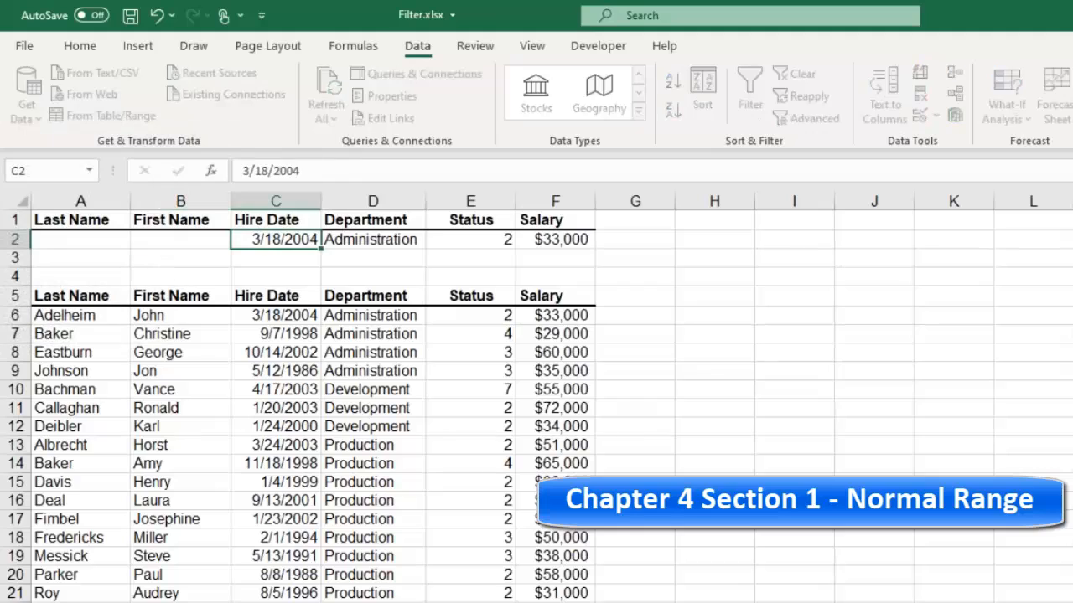
pyautogui.press('BackSpace')
# Step: Keep Administration as the Department criterion in D2, and set the Status criterion in E2 to >2
pyautogui.click(373, 240)
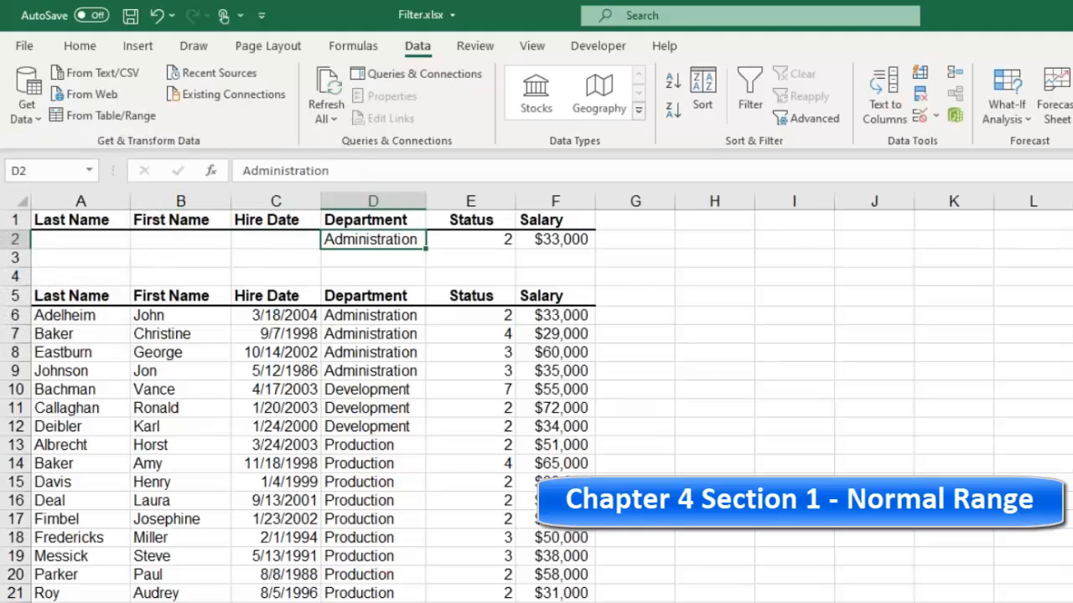
pyautogui.click(478, 239)
pyautogui.doubleClick(493, 239)
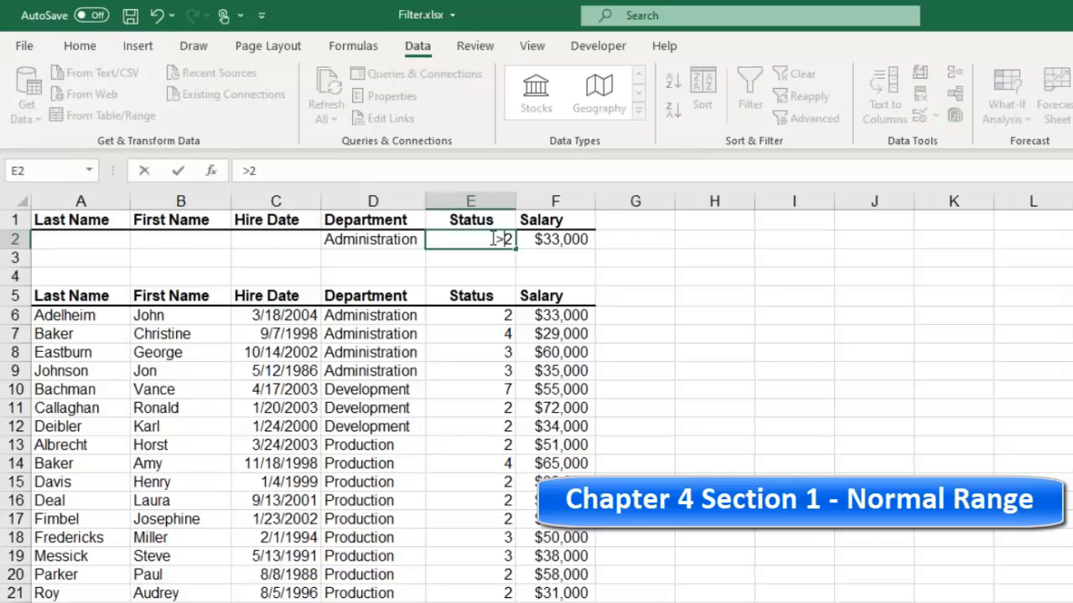
# Step: Set the Salary criterion in F2 to >20000
pyautogui.click(553, 240)
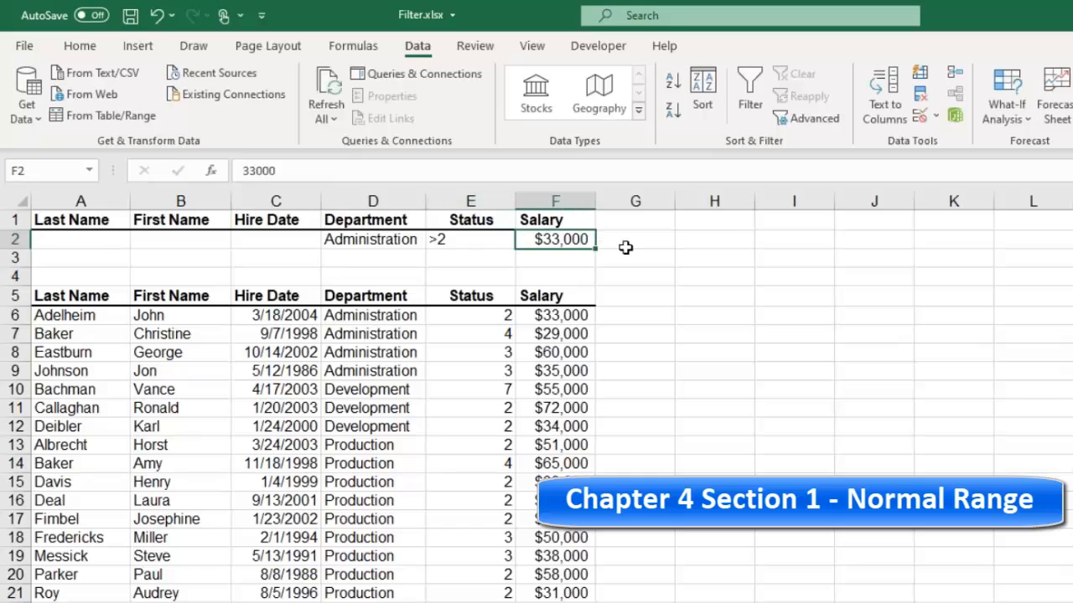
pyautogui.doubleClick(546, 240)
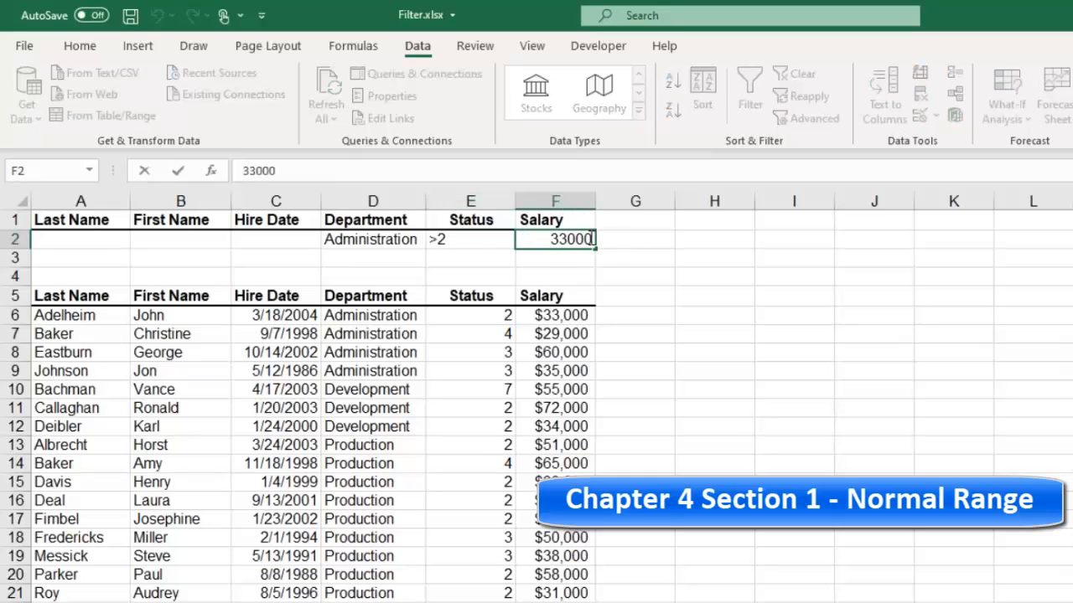
pyautogui.write('>20000')
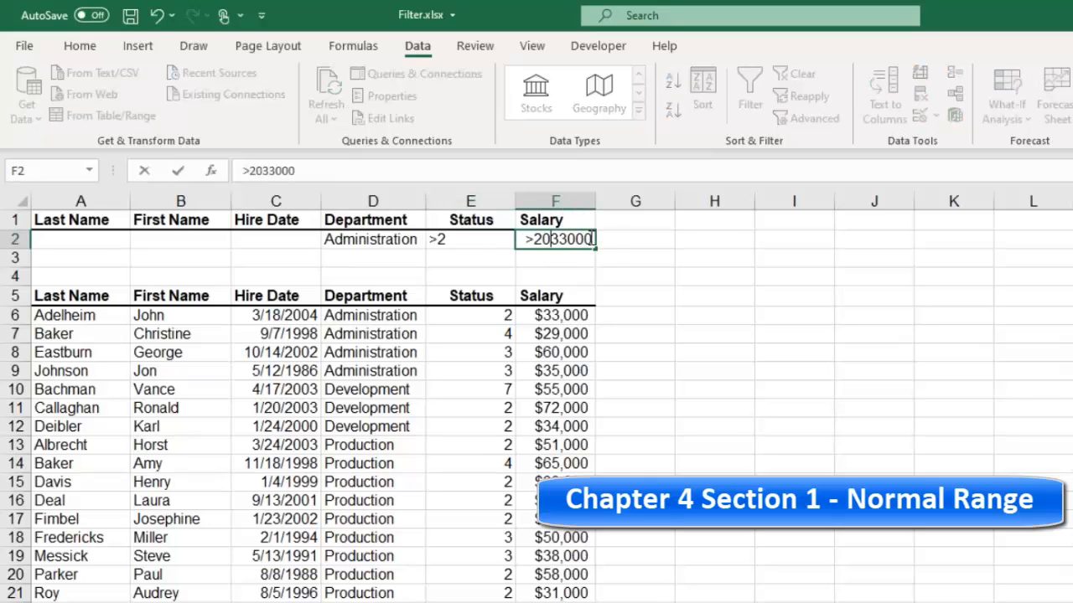
pyautogui.press('Delete')
pyautogui.press('Delete')
pyautogui.press('Delete')
pyautogui.press('Delete')
pyautogui.press('Delete')
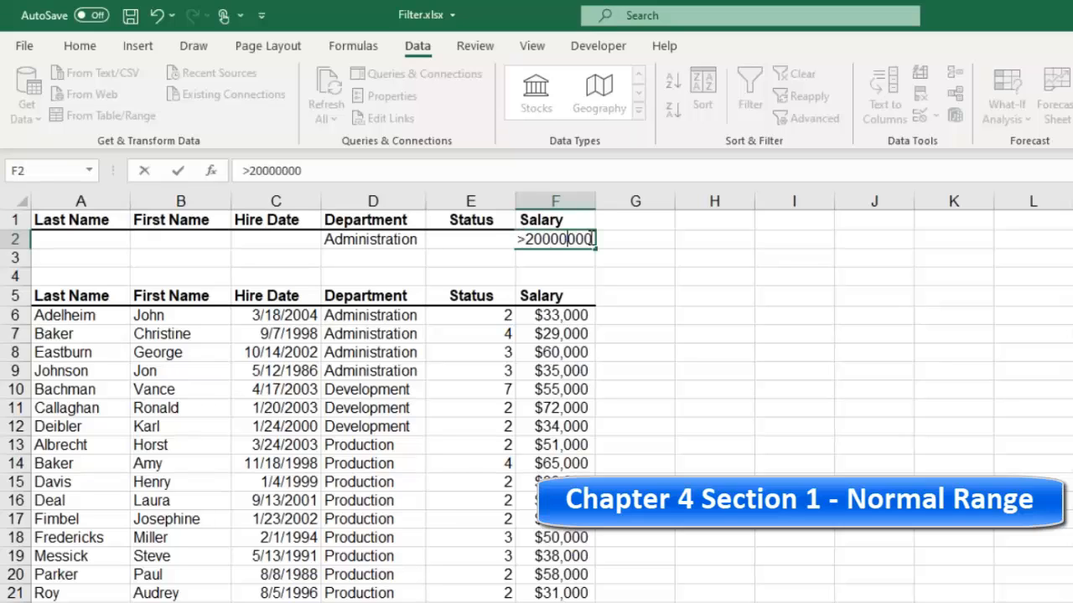
pyautogui.press('Return')
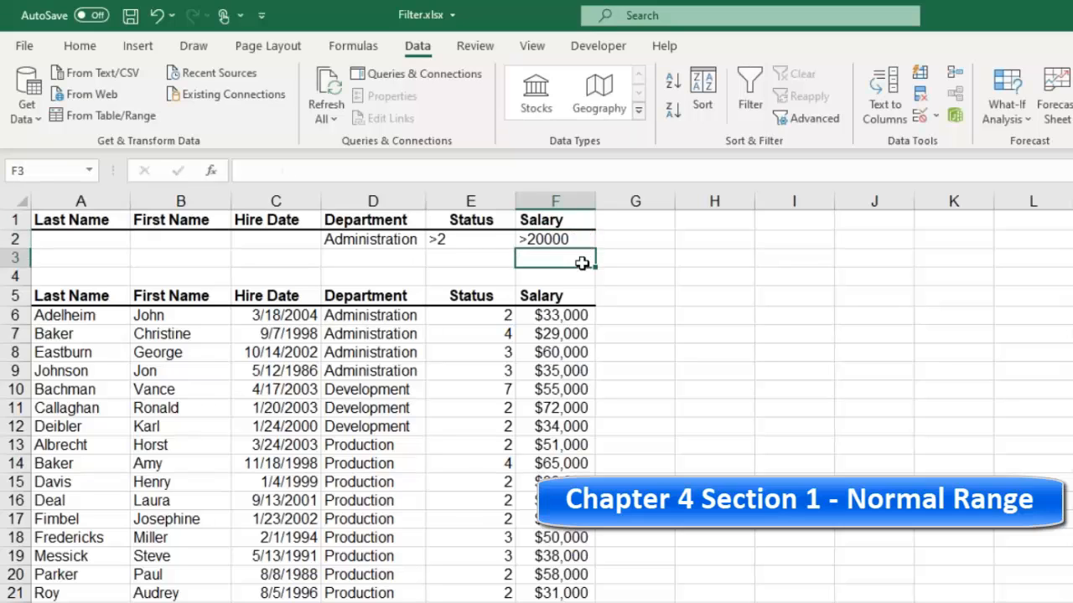
# Step: Check the criteria range A1:F2, select a cell inside the employee list, and clear the Department filter
pyautogui.moveTo(84, 212); pyautogui.dragTo(553, 240)
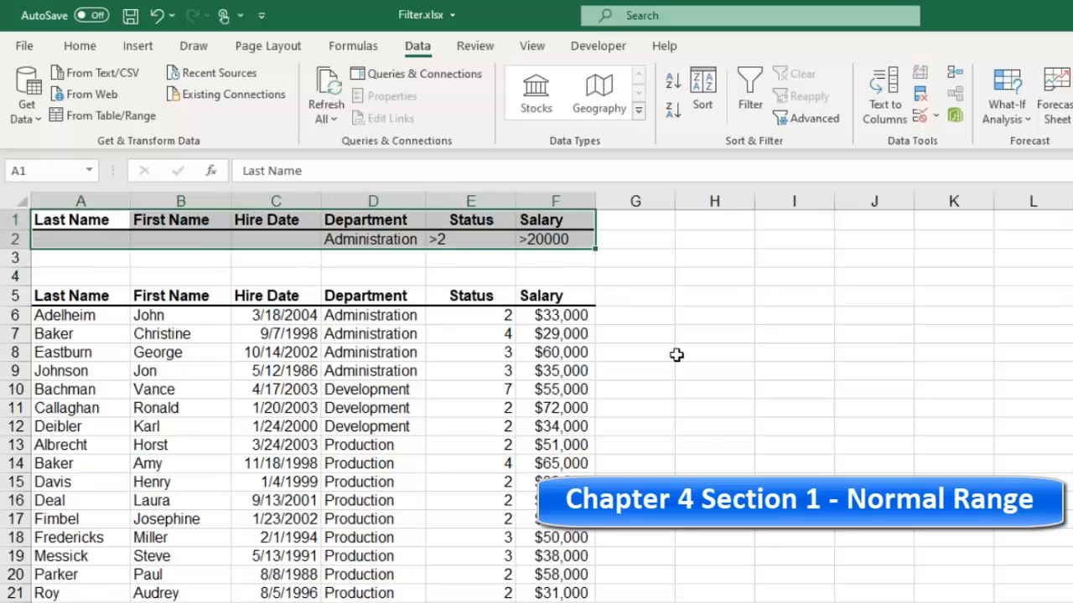
pyautogui.click(618, 383)
pyautogui.click(373, 352)
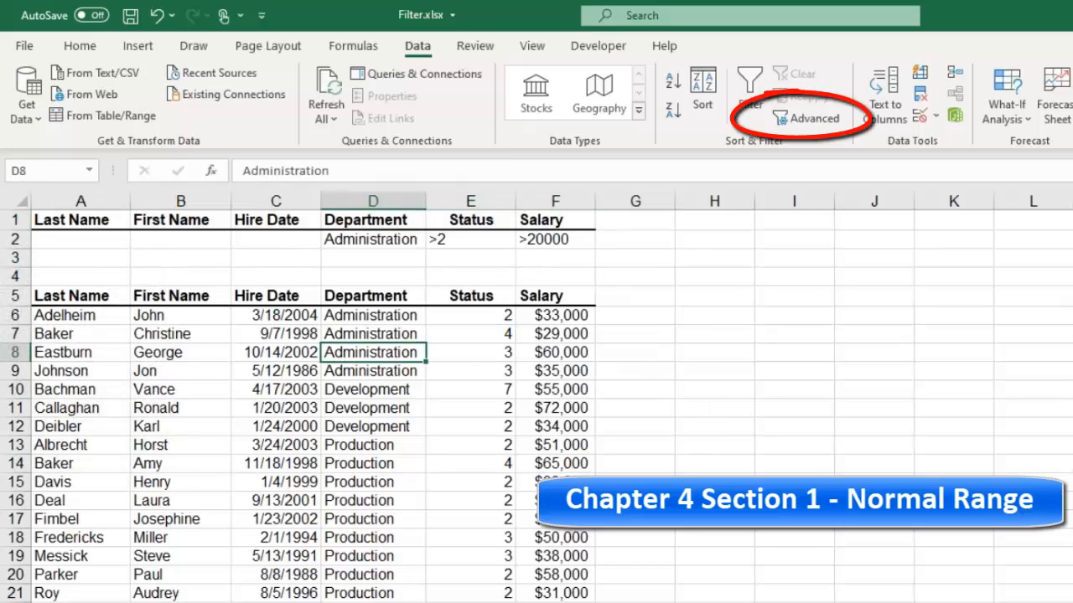
pyautogui.click(174, 352)
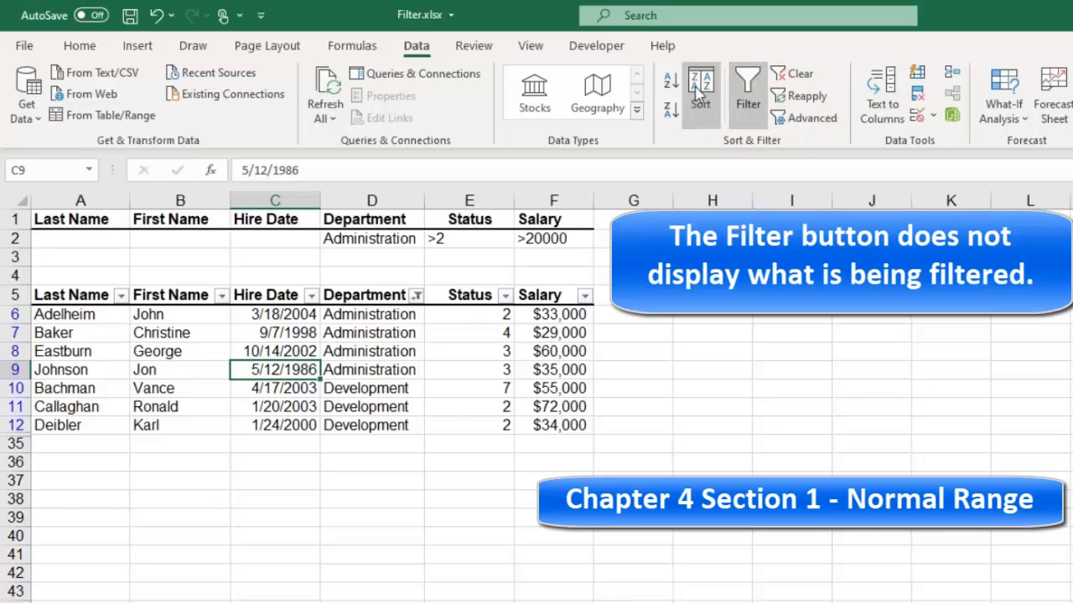
pyautogui.click(795, 76)
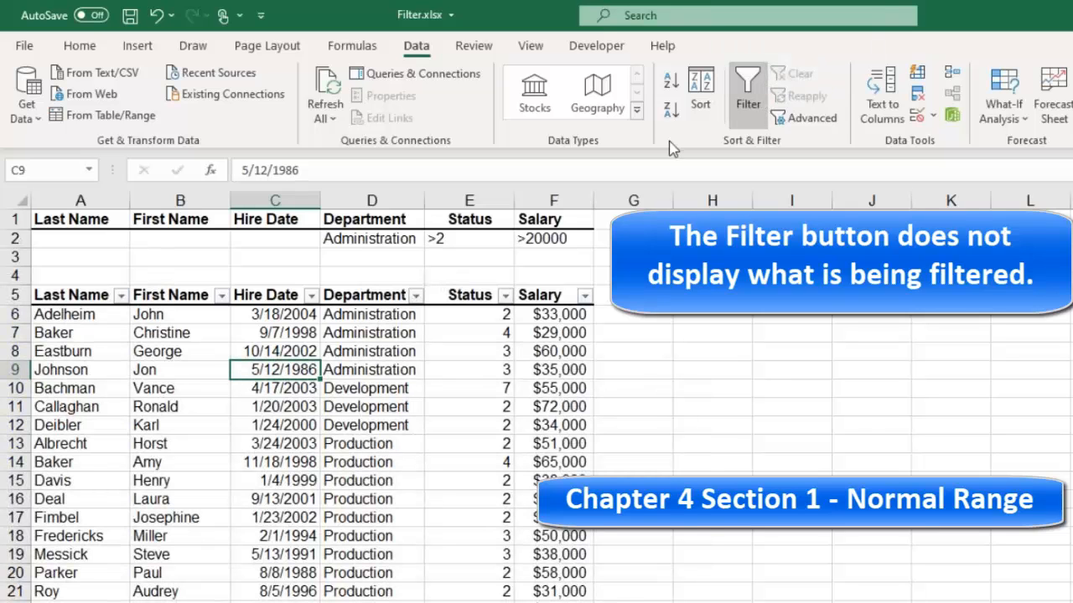
# Step: Turn off the filter buttons and apply an in-place advanced filter to list range A5:F34 with criteria range A1:F2
pyautogui.click(749, 99)
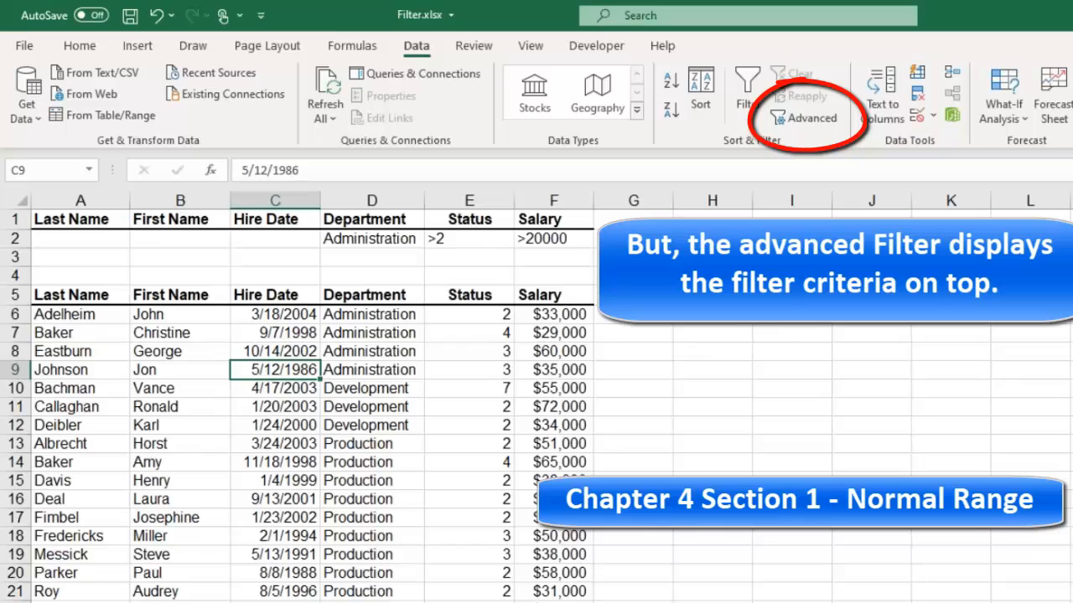
pyautogui.click(713, 315)
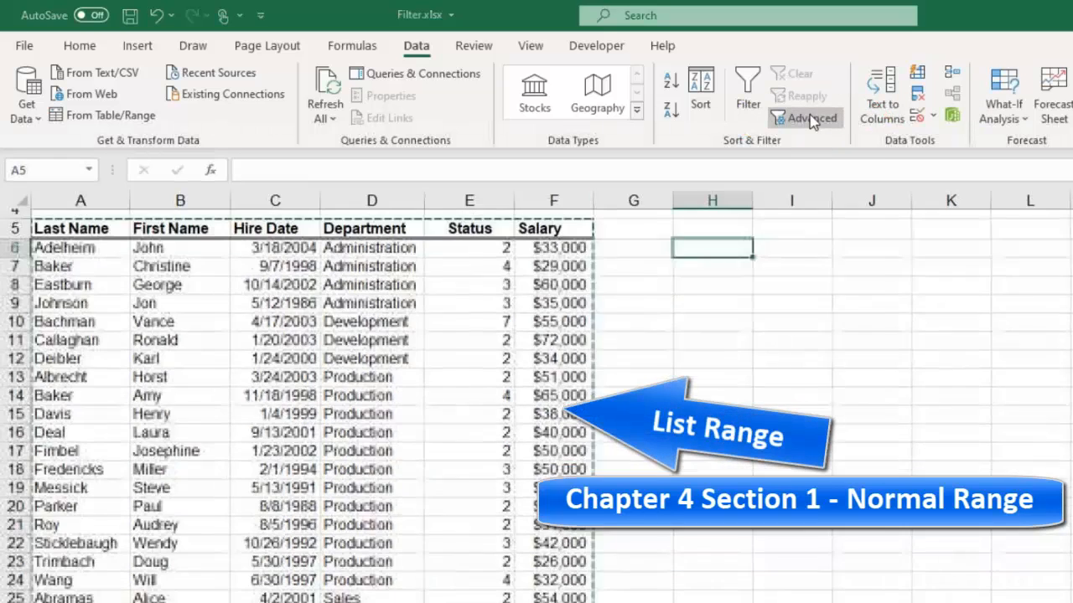
pyautogui.click(813, 116)
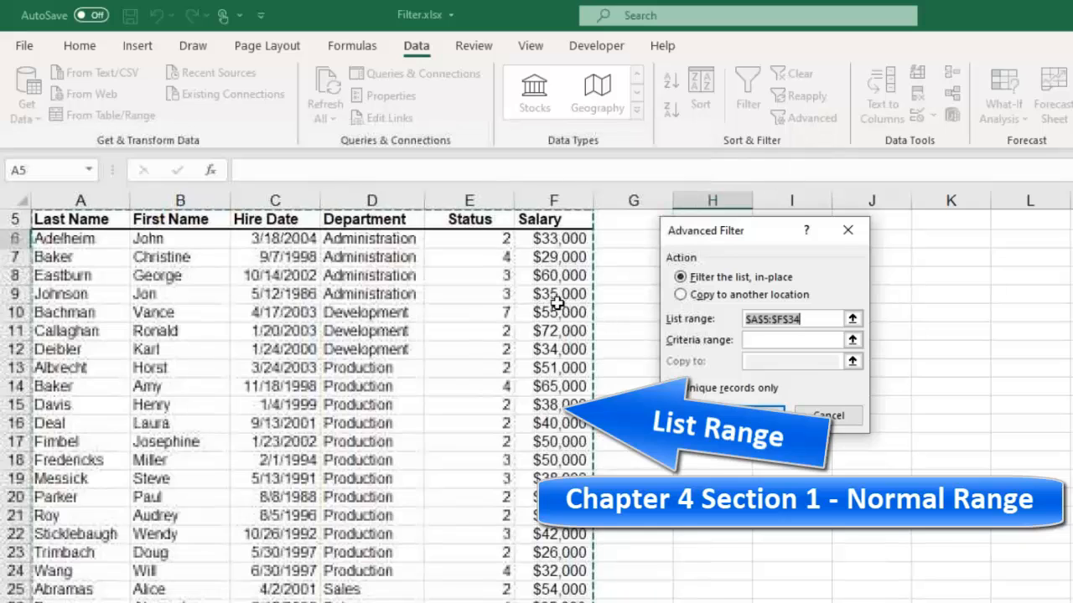
pyautogui.scroll(2, 536, 298)
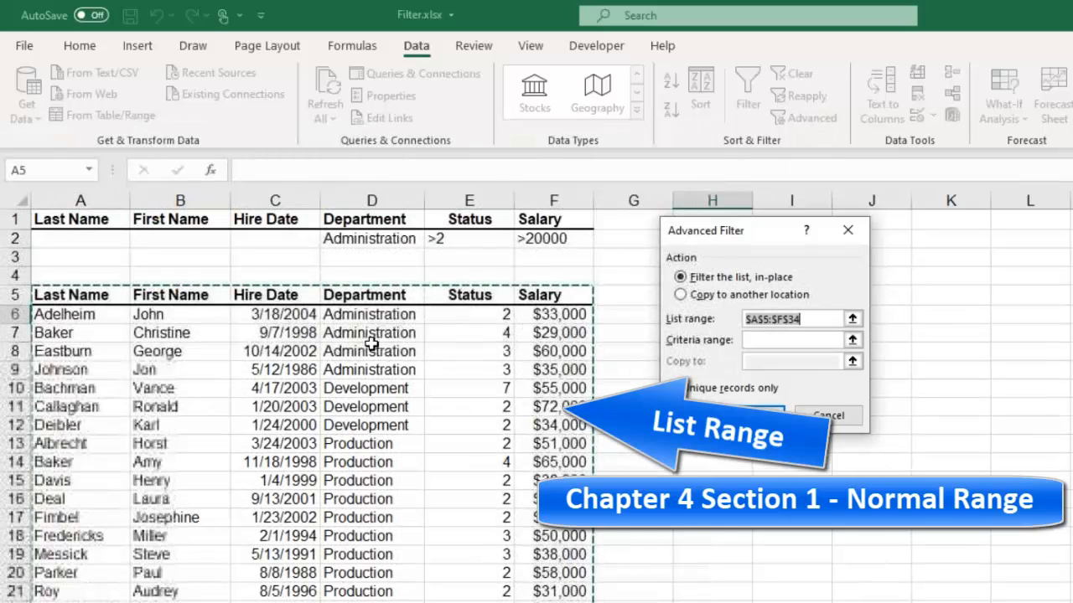
pyautogui.click(774, 339)
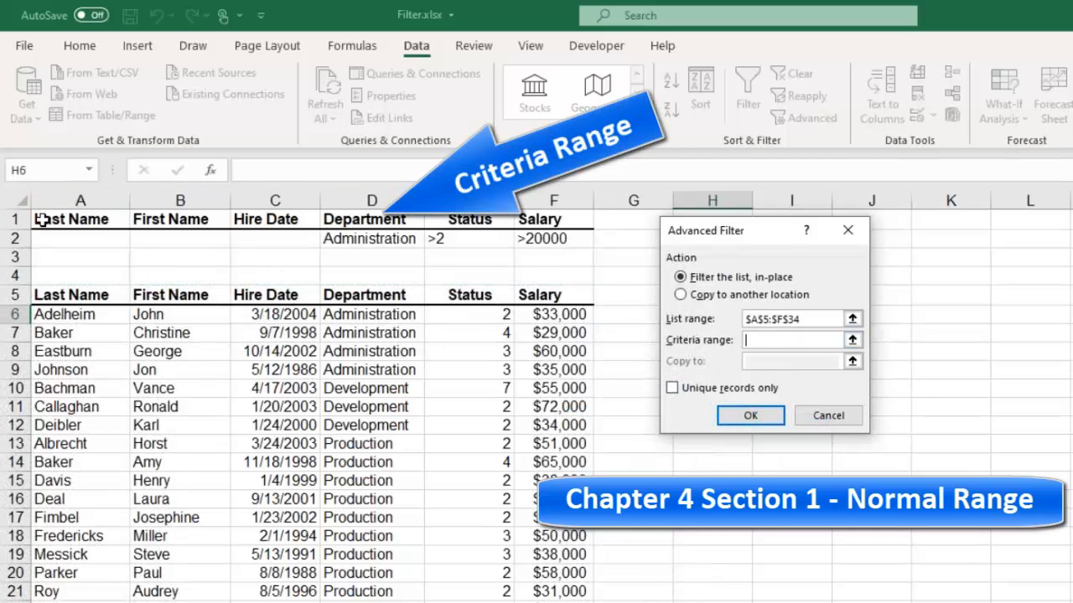
pyautogui.moveTo(41, 219); pyautogui.dragTo(533, 242)
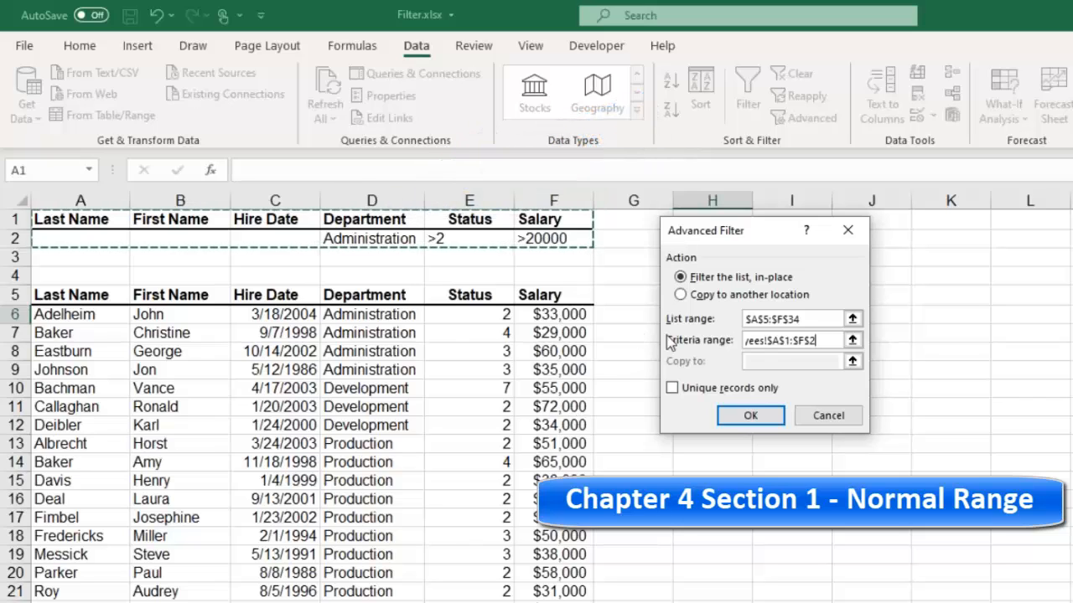
pyautogui.click(751, 417)
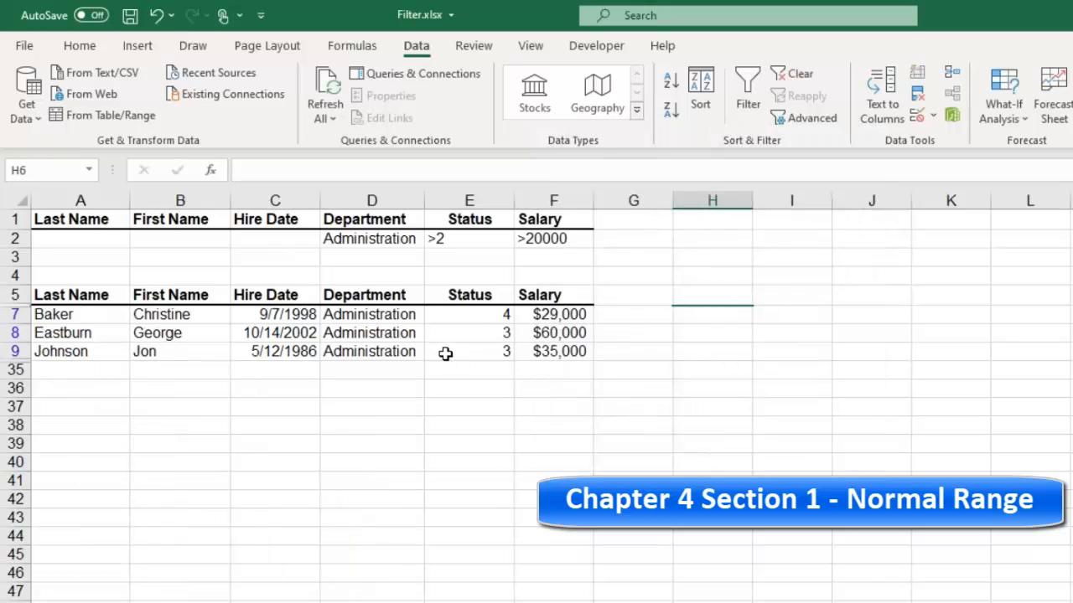
# Step: Set the Status criterion in E2 to 3 and reapply the advanced filter to the employee list
pyautogui.click(462, 239)
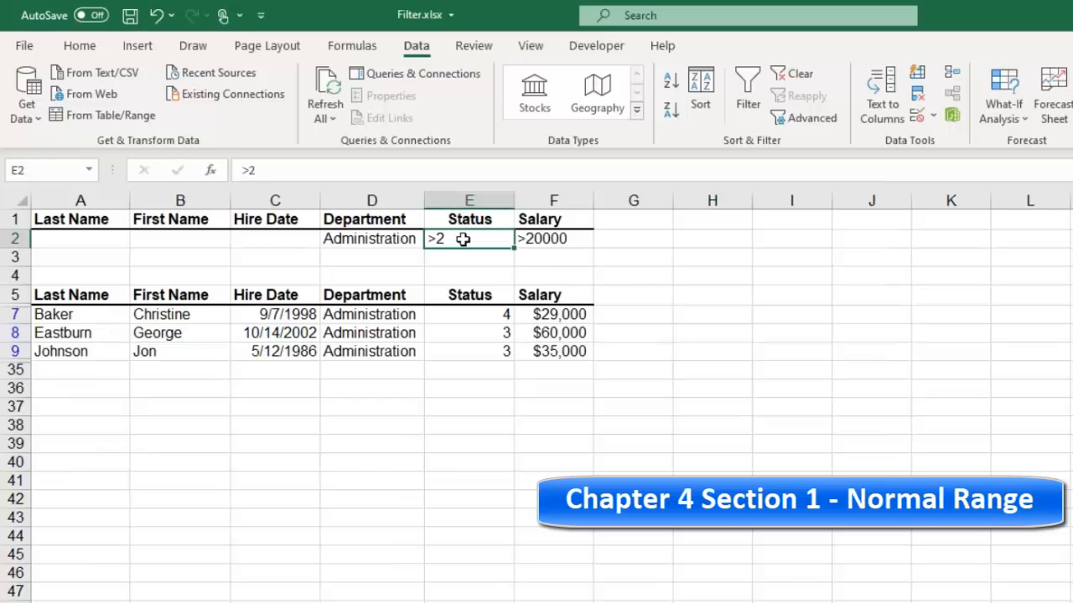
pyautogui.press('BackSpace')
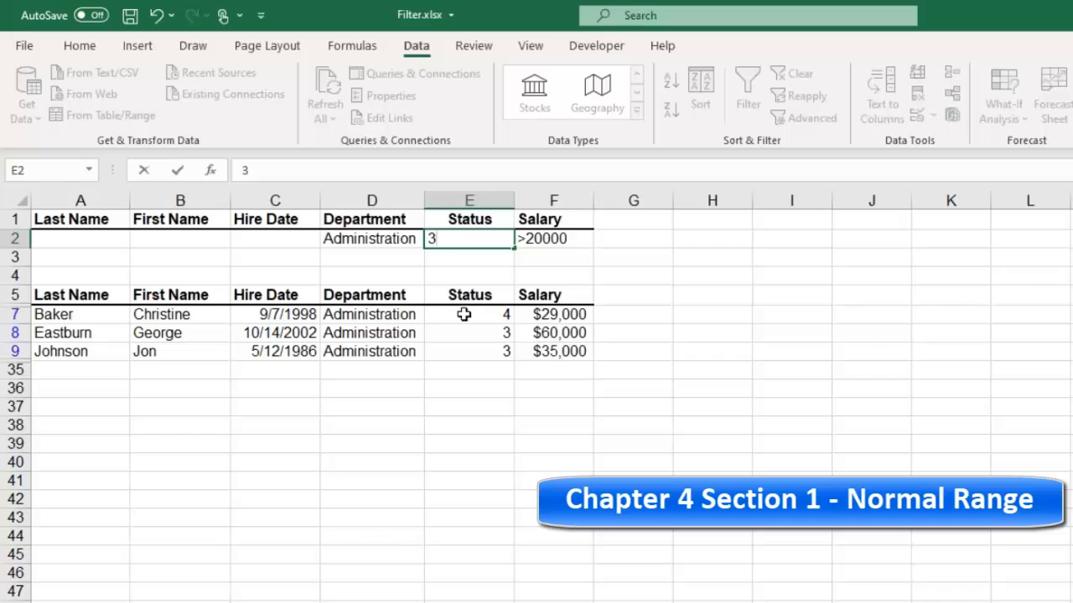
pyautogui.click(463, 314)
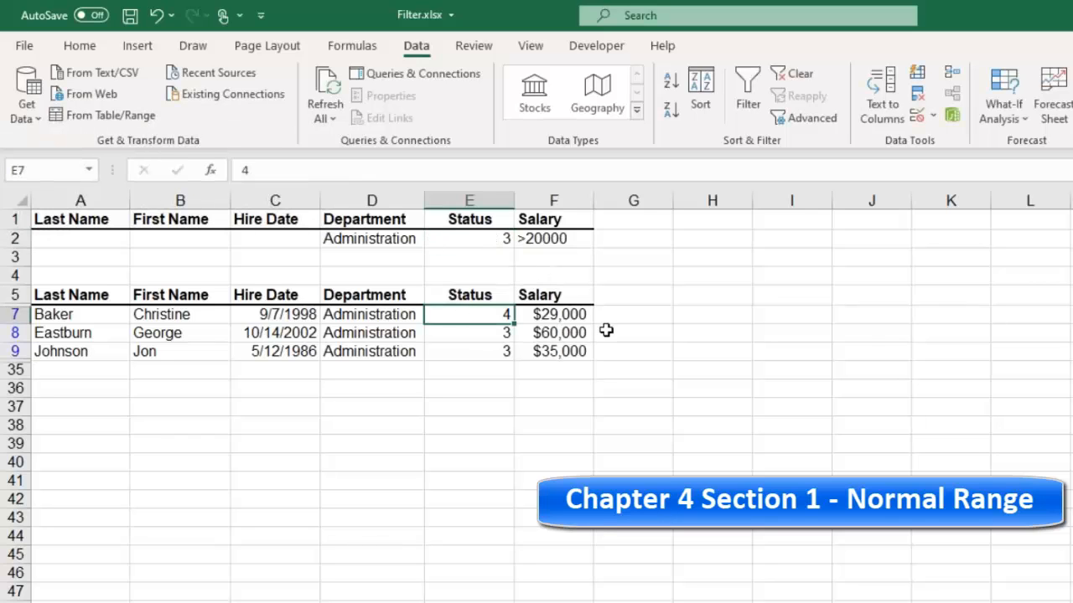
pyautogui.click(641, 331)
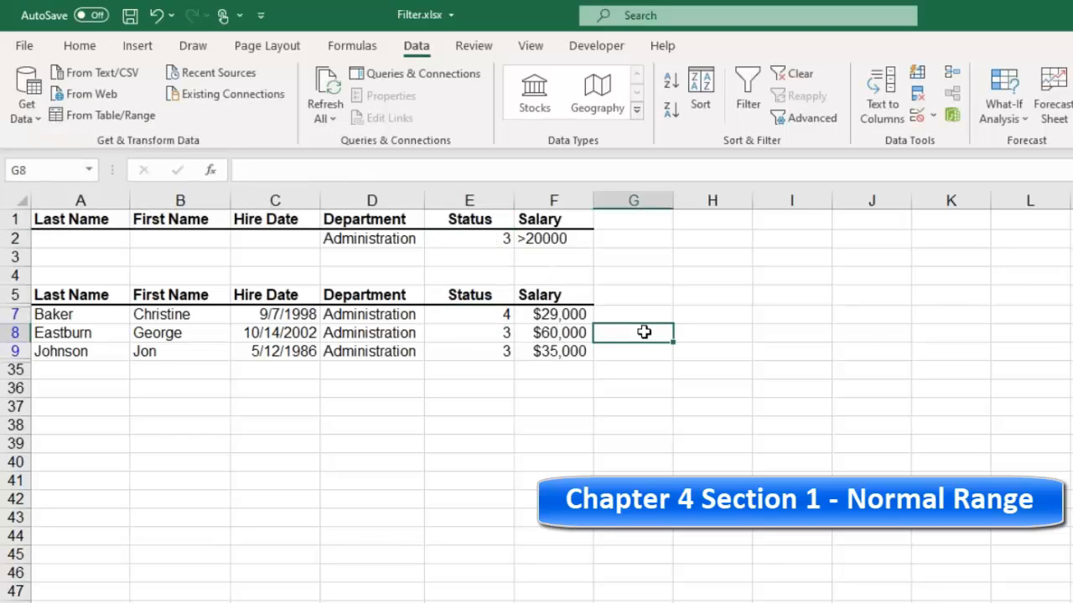
pyautogui.click(803, 118)
pyautogui.click(751, 413)
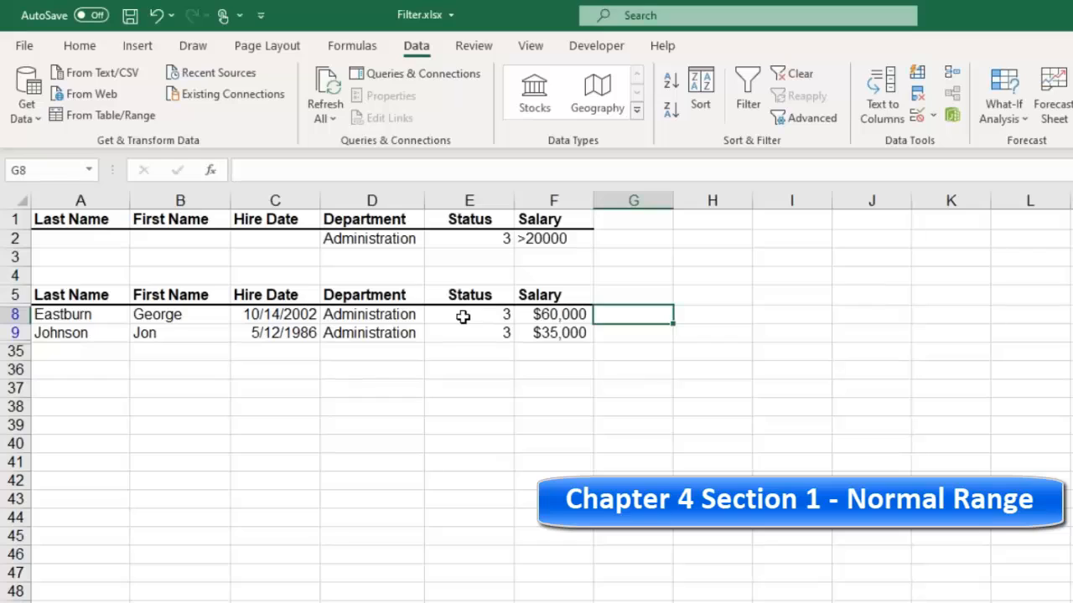
# Step: Clear the advanced filter and enter Development as a second Department criterion in D3
pyautogui.moveTo(335, 240); pyautogui.dragTo(558, 239)
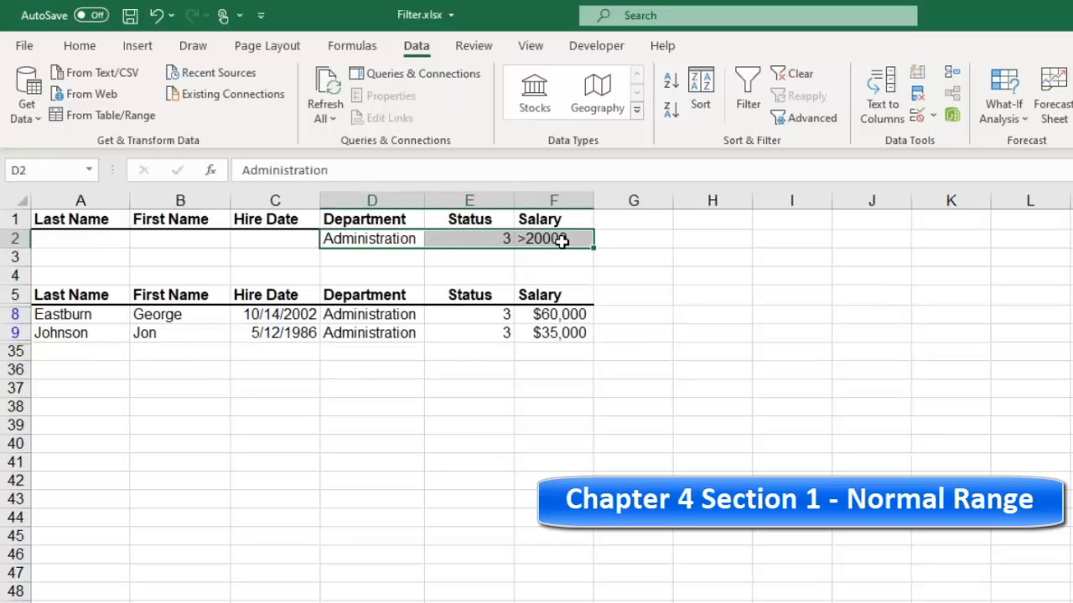
pyautogui.click(377, 257)
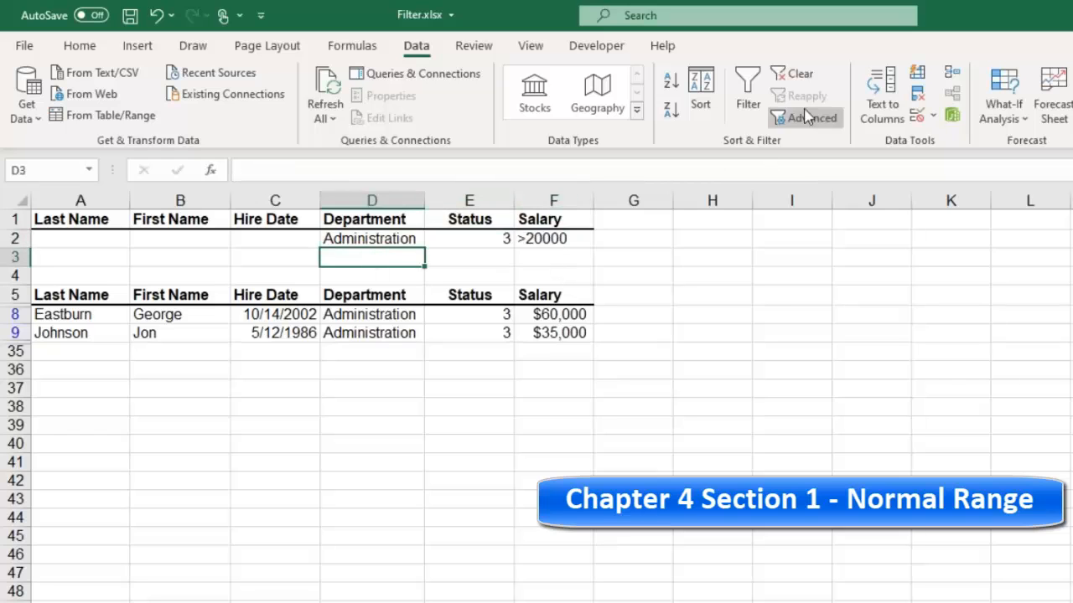
pyautogui.click(794, 74)
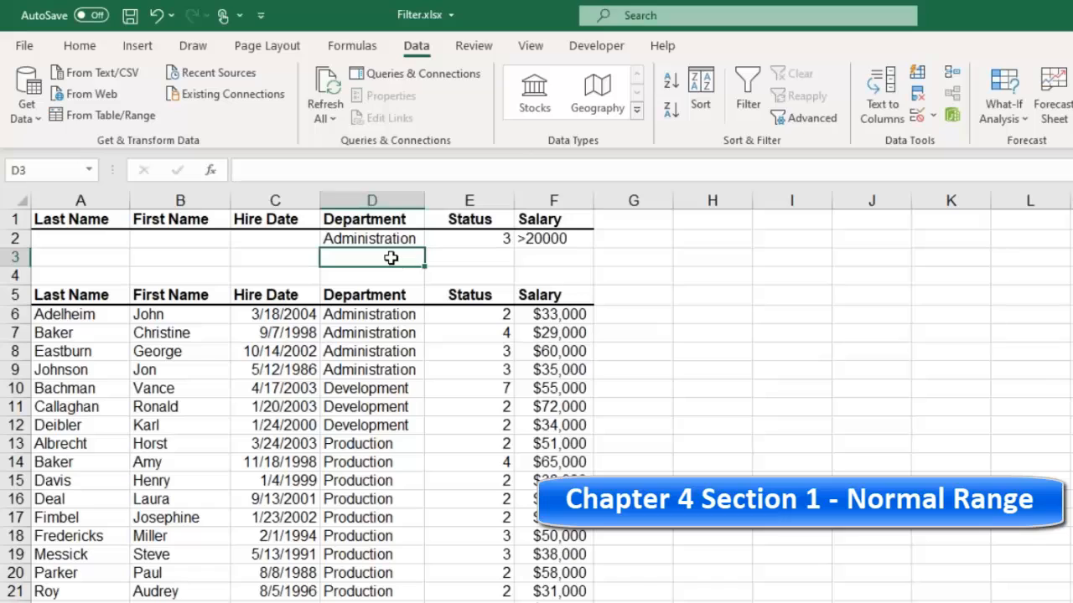
pyautogui.write('Development')
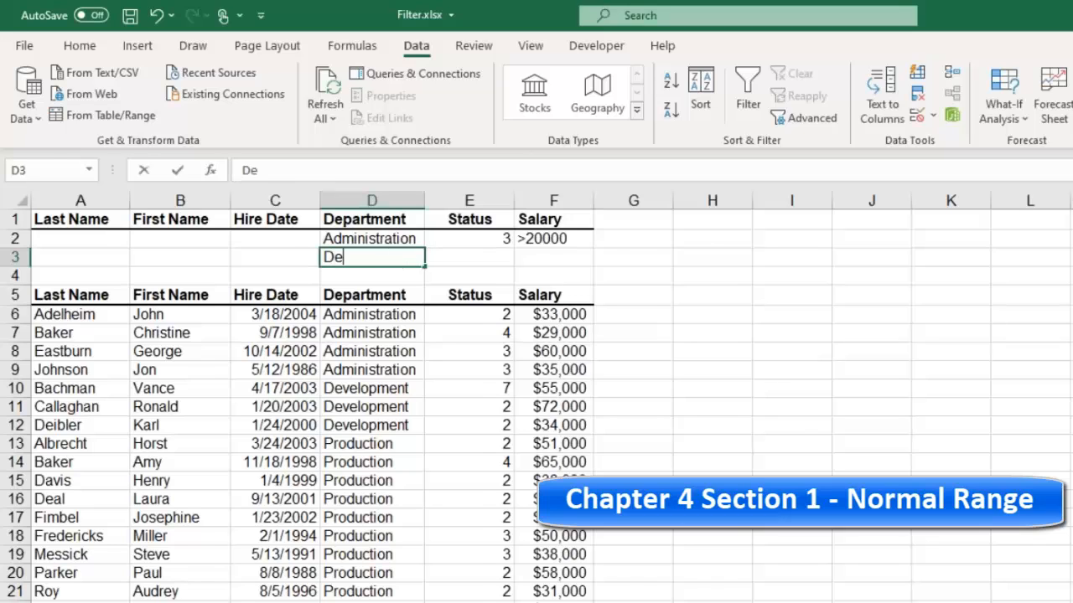
pyautogui.click(559, 259)
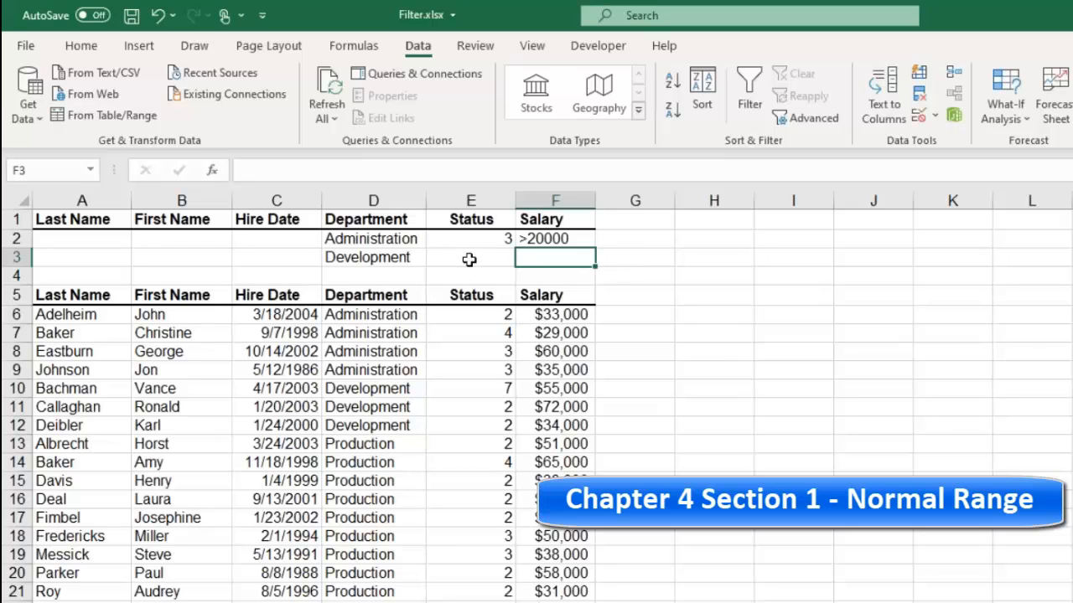
# Step: Compare the criteria in D2:F2 with the Development criteria row in D3:F3
pyautogui.click(501, 257)
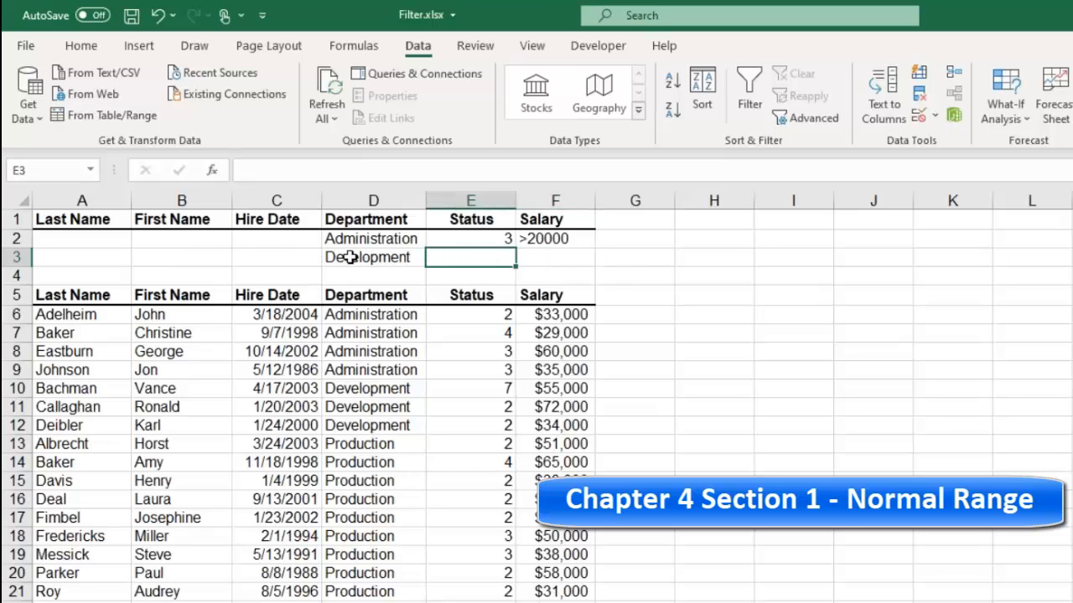
pyautogui.moveTo(333, 240); pyautogui.dragTo(553, 238)
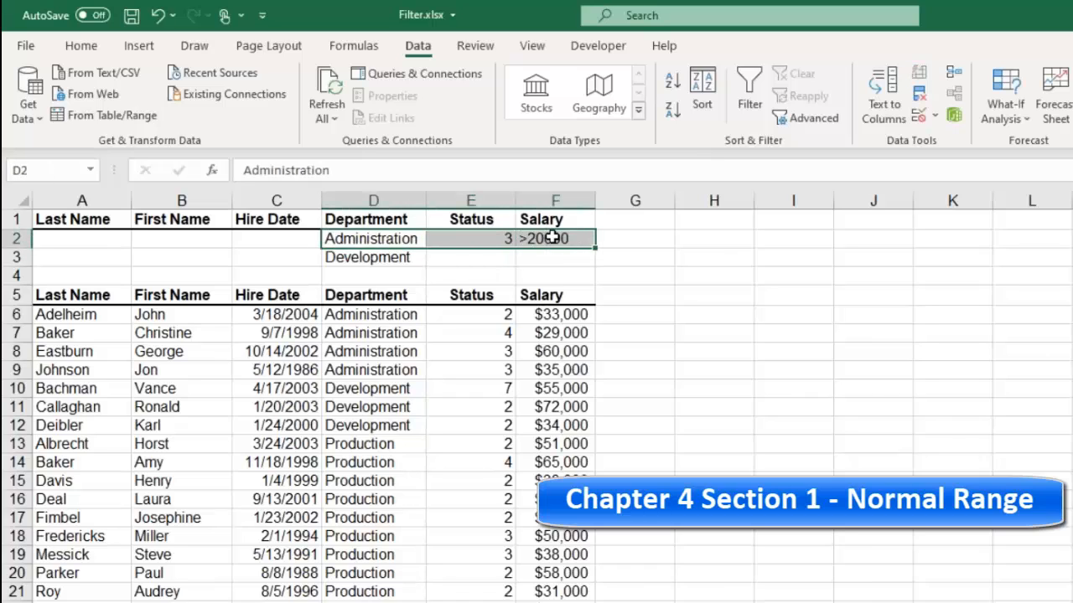
pyautogui.moveTo(362, 239)
pyautogui.mouseDown()
pyautogui.moveTo(365, 273)
pyautogui.moveTo(486, 236)
pyautogui.moveTo(588, 238)
pyautogui.mouseUp()
pyautogui.click(342, 239)
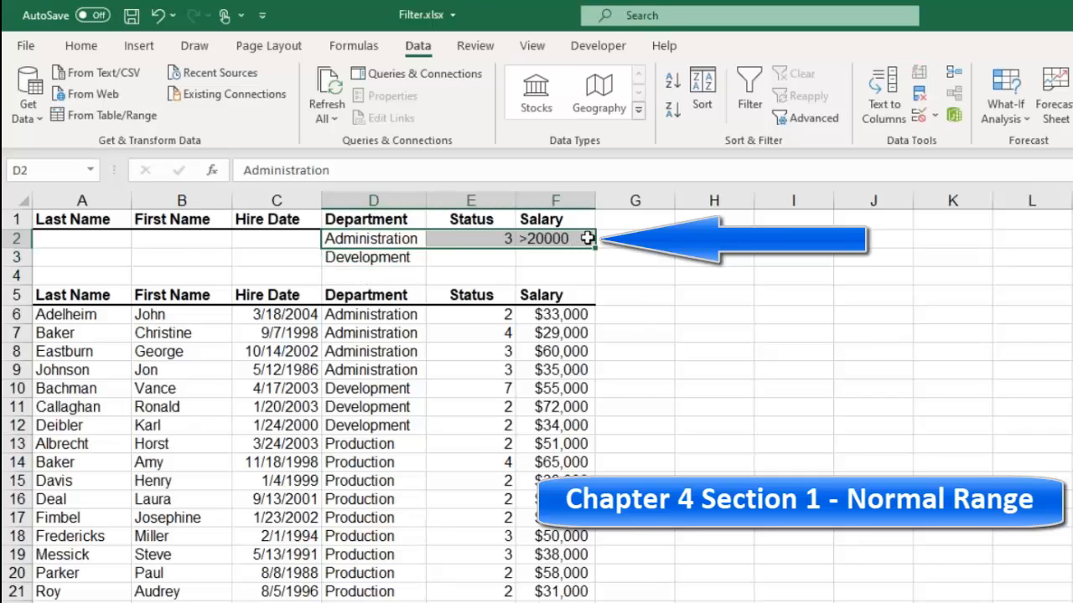
pyautogui.moveTo(359, 256); pyautogui.dragTo(566, 262)
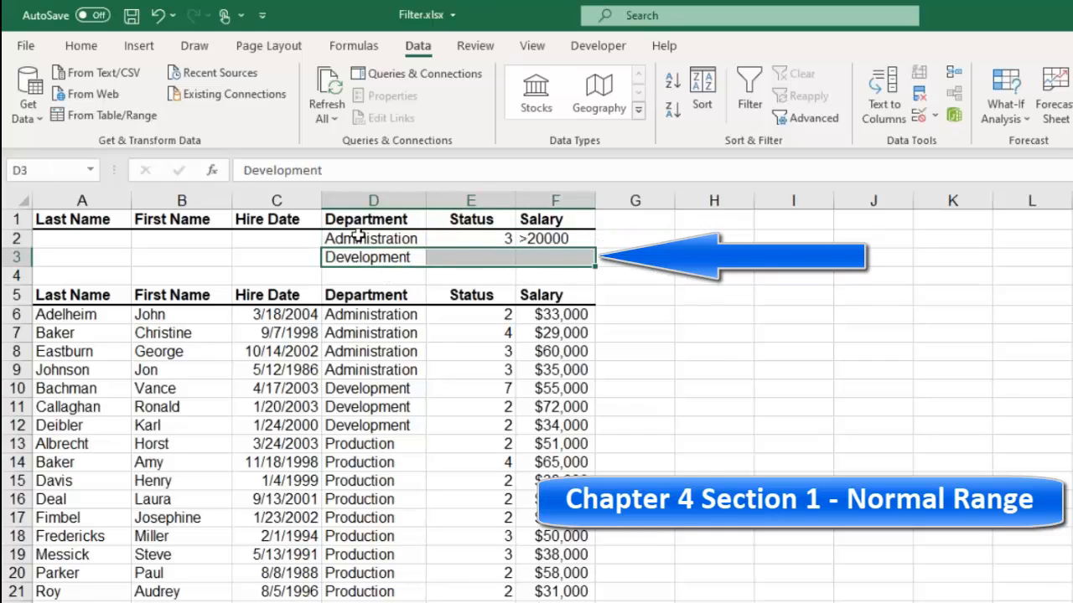
# Step: Apply an in-place advanced filter to list range A5:F34 with the criteria range extended to A1:F3
pyautogui.click(689, 333)
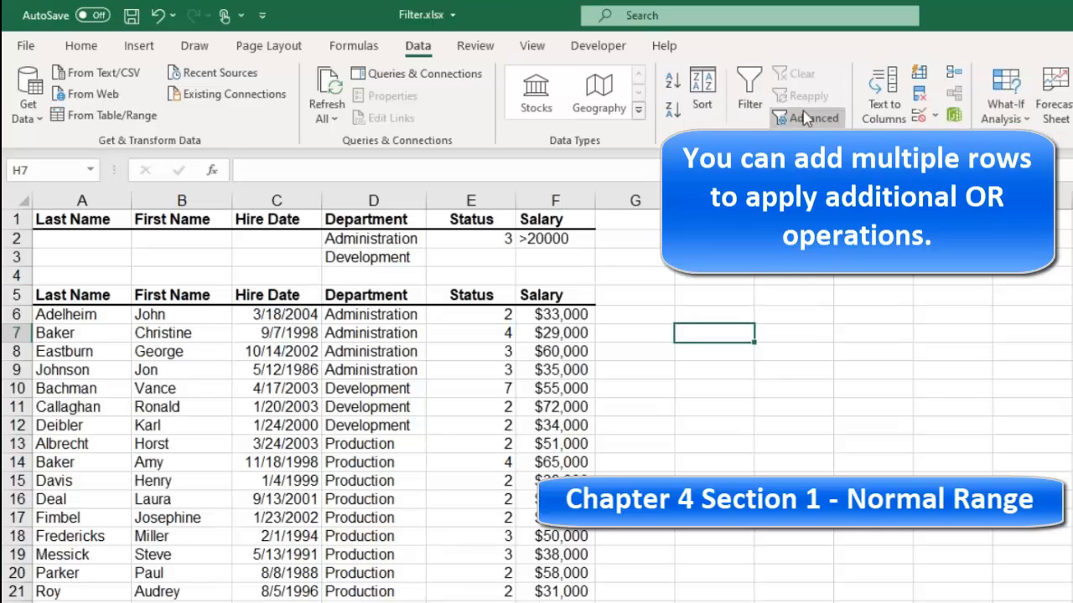
pyautogui.click(802, 118)
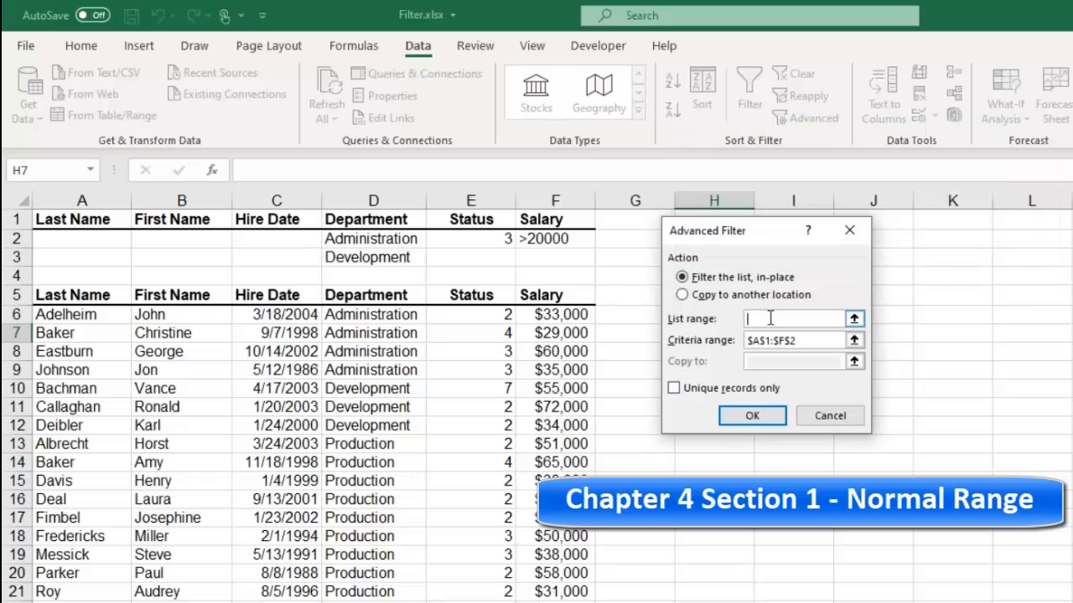
pyautogui.moveTo(71, 298); pyautogui.dragTo(553, 602)
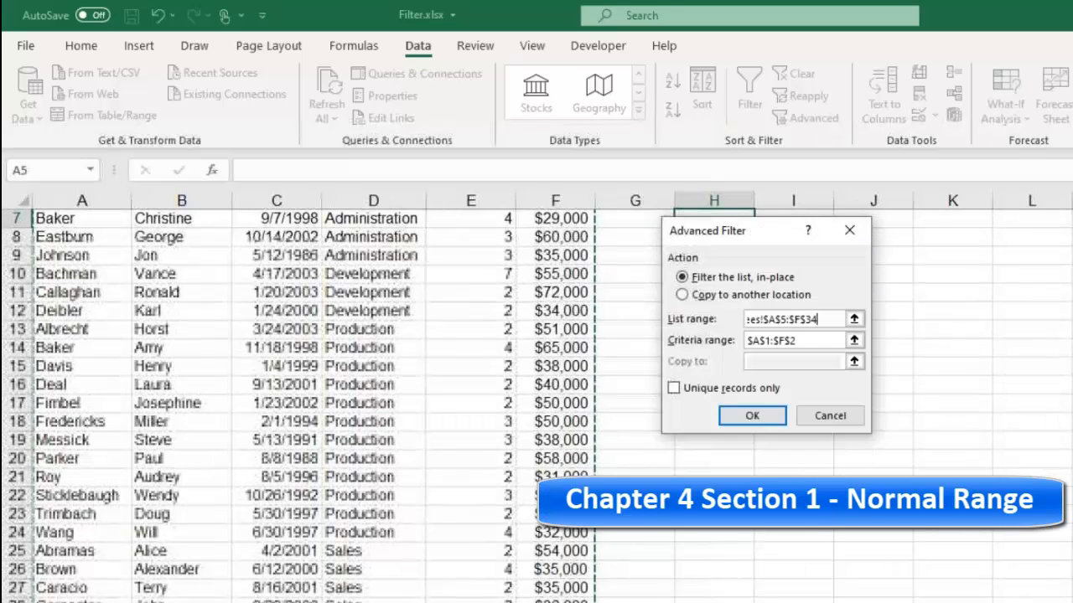
pyautogui.press('Tab')
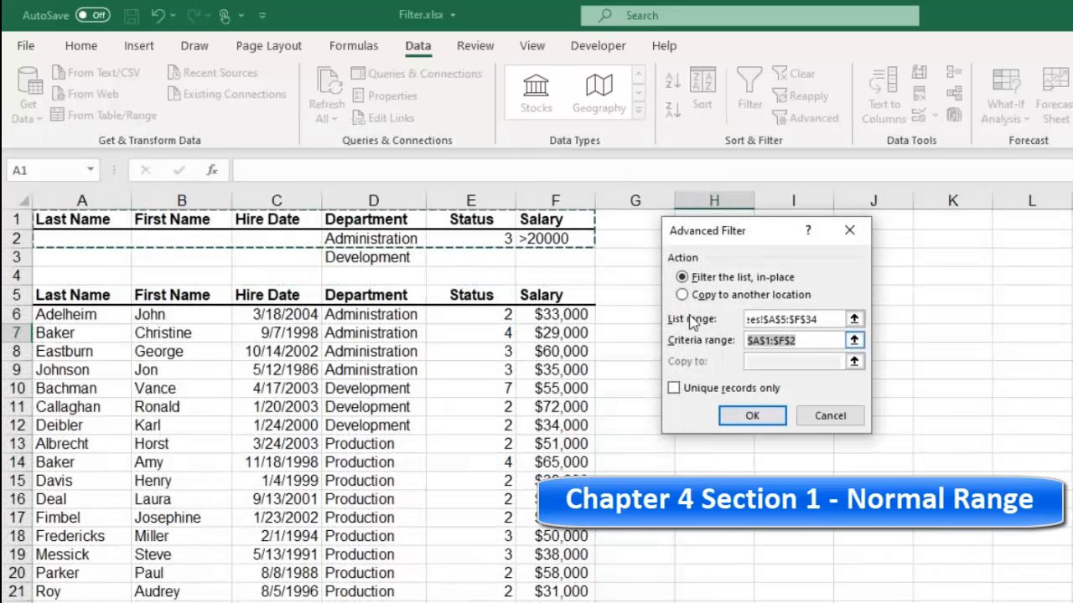
pyautogui.press('BackSpace')
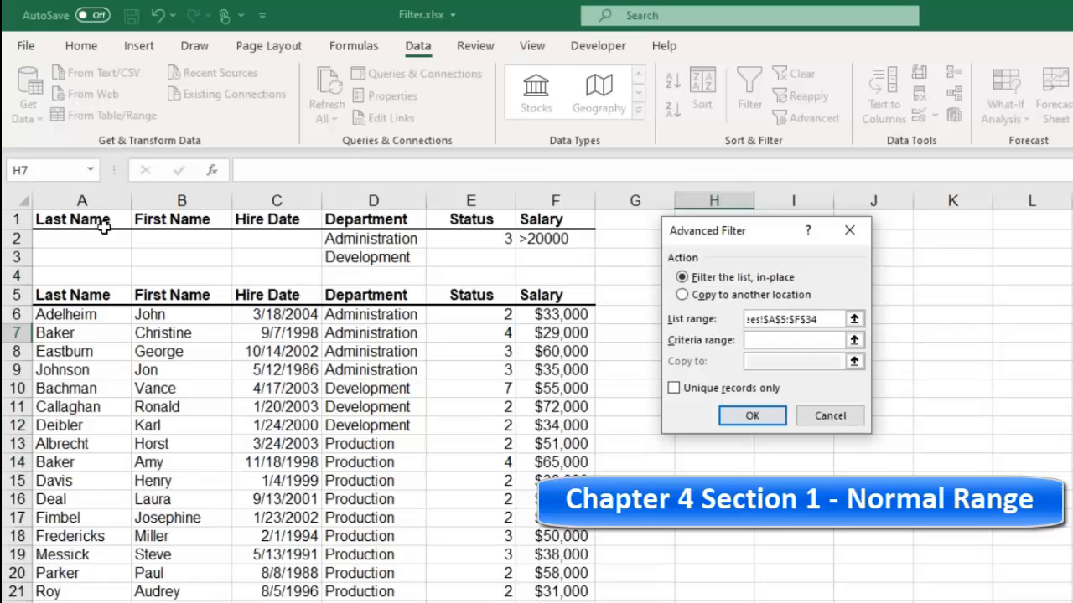
pyautogui.moveTo(103, 226); pyautogui.dragTo(555, 251)
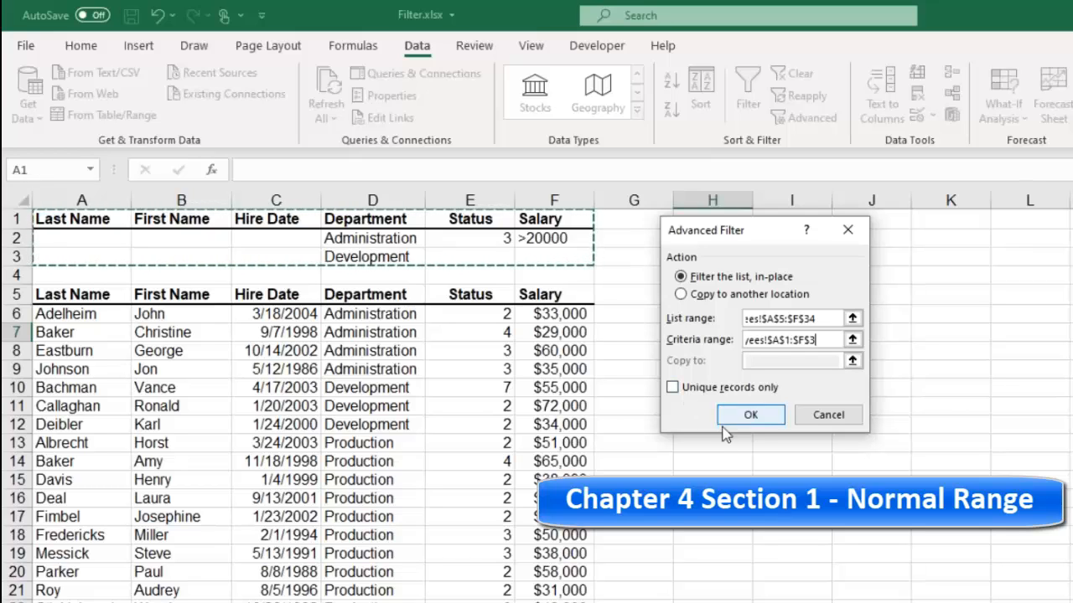
pyautogui.click(751, 414)
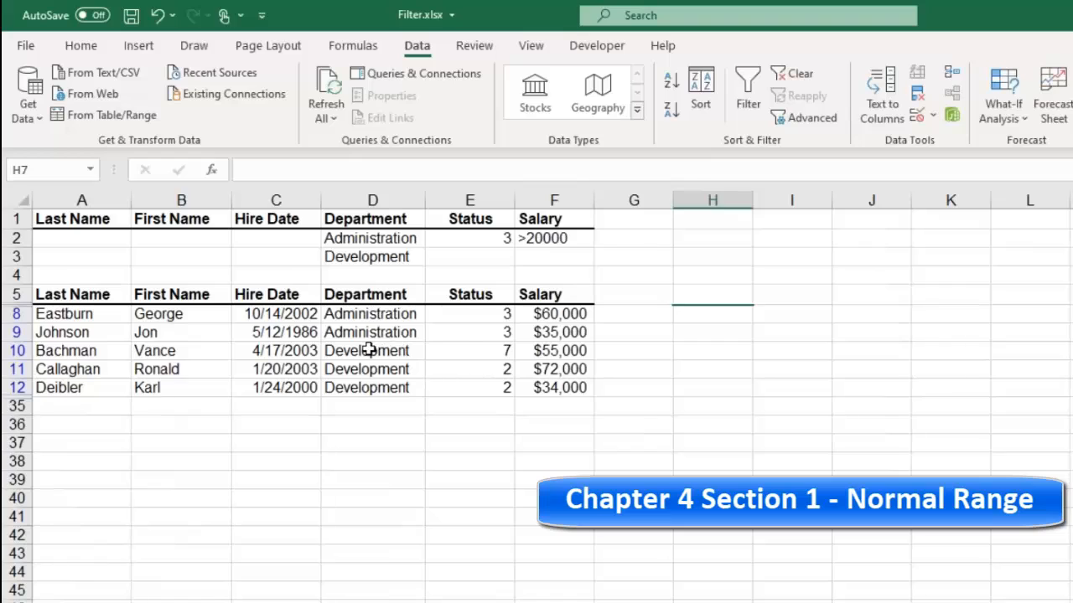
# Step: Check the filtered Administration and Development rows against the two criteria rows, and clear the filter
pyautogui.moveTo(371, 348); pyautogui.dragTo(373, 388)
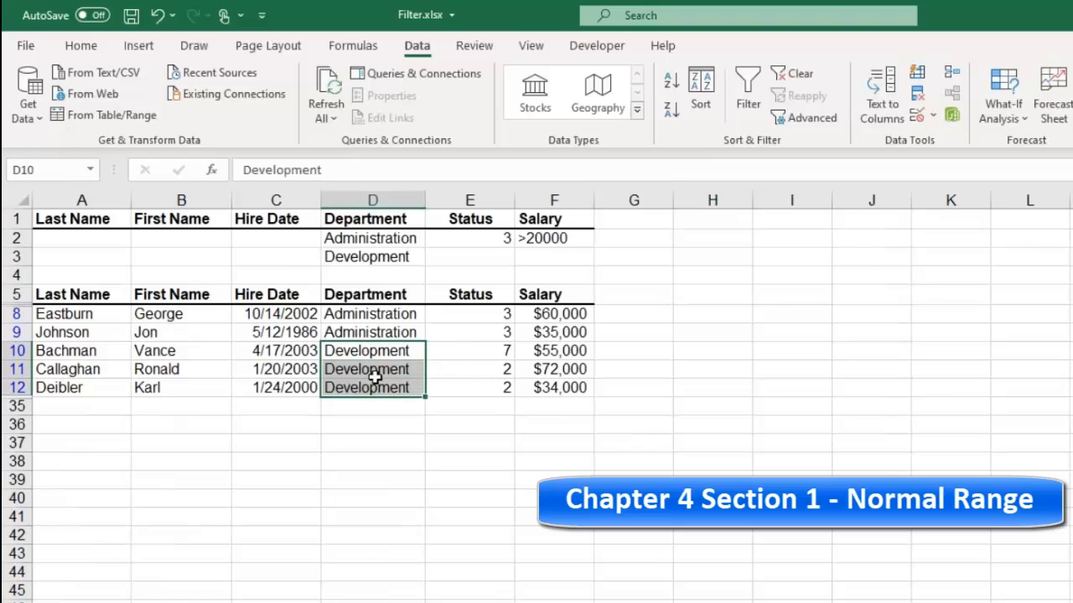
pyautogui.moveTo(365, 313); pyautogui.dragTo(579, 333)
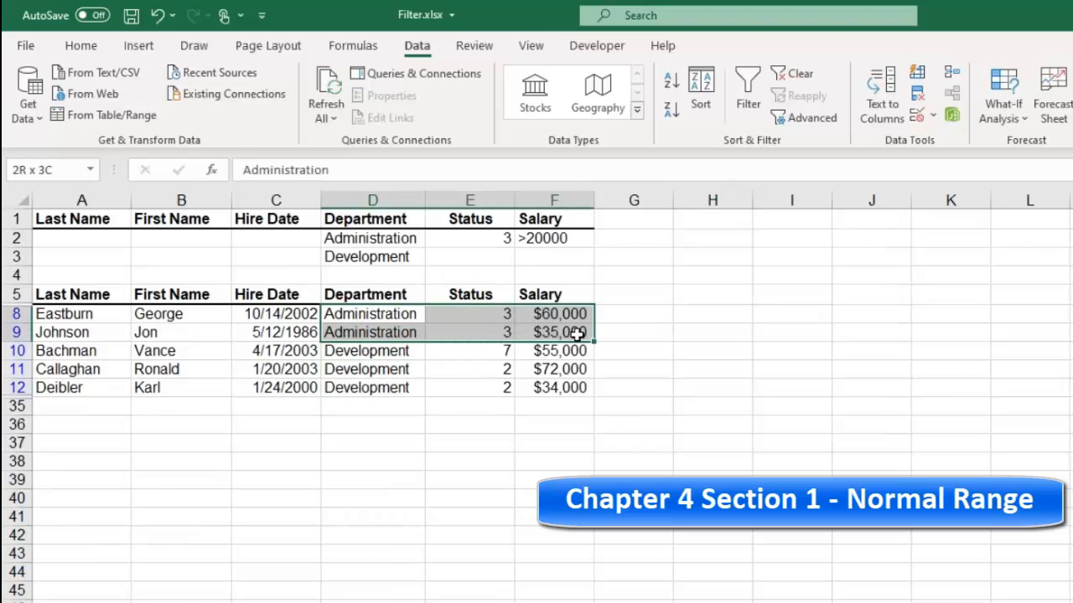
pyautogui.click(394, 254)
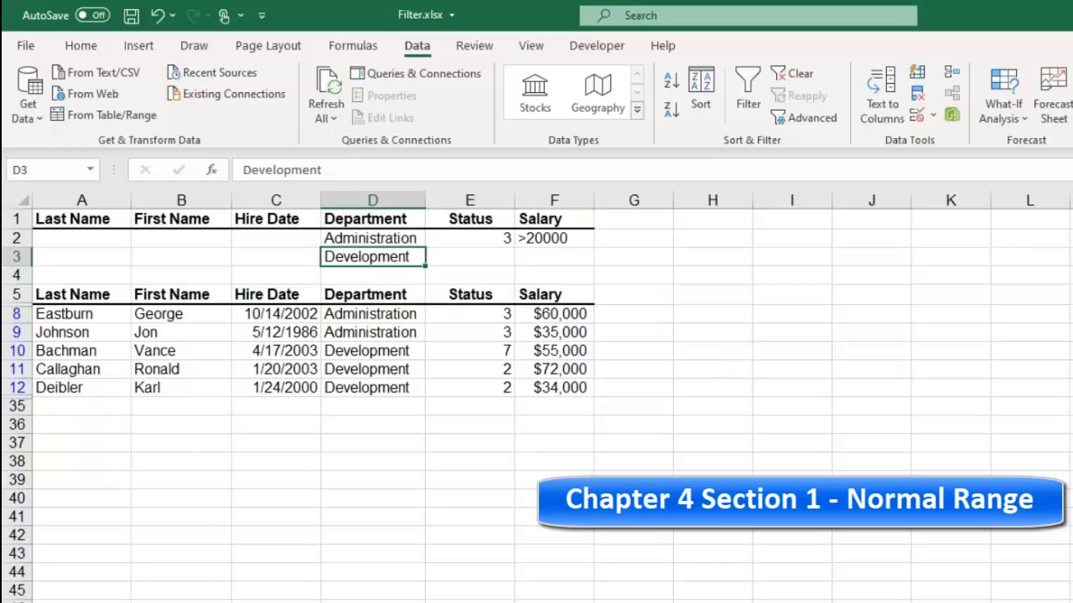
pyautogui.click(372, 234)
pyautogui.click(369, 257)
pyautogui.click(772, 80)
pyautogui.click(655, 442)
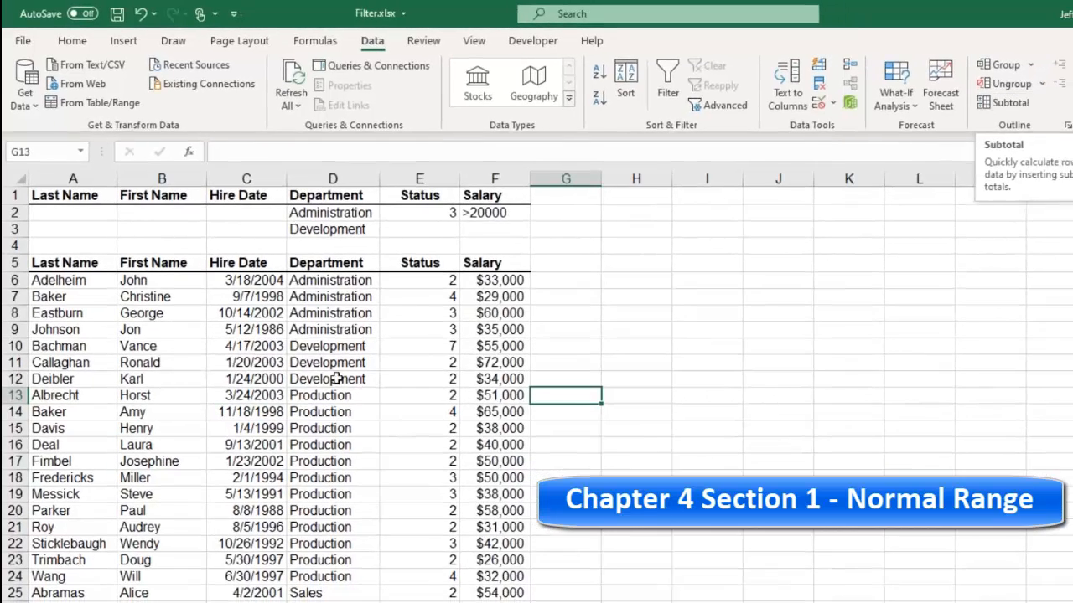
# Step: Check that the employee list is sorted by the Department column
pyautogui.click(179, 378)
pyautogui.click(300, 382)
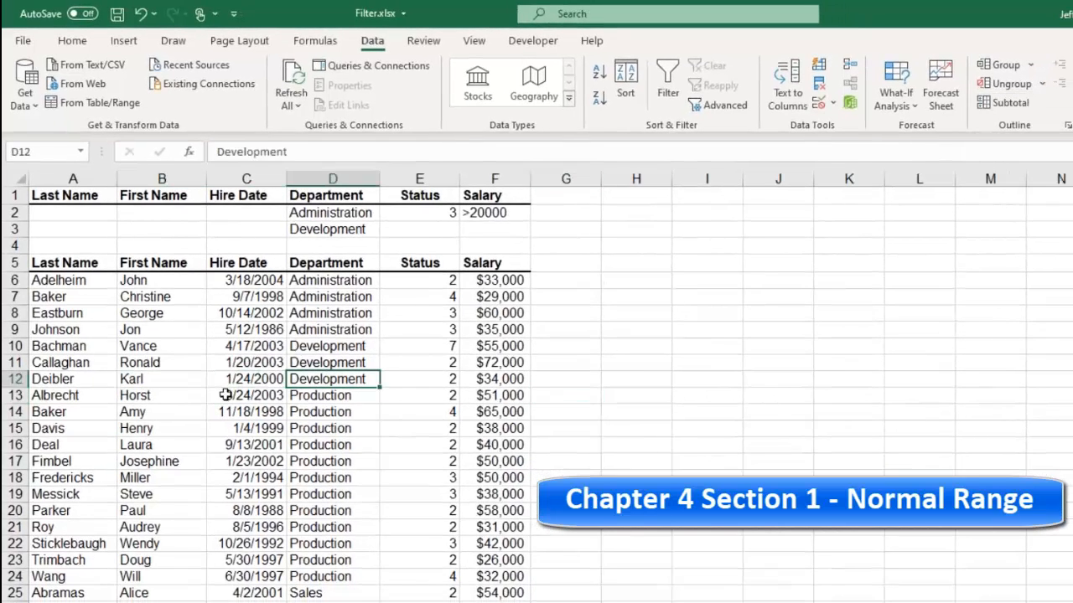
pyautogui.click(186, 394)
pyautogui.click(344, 310)
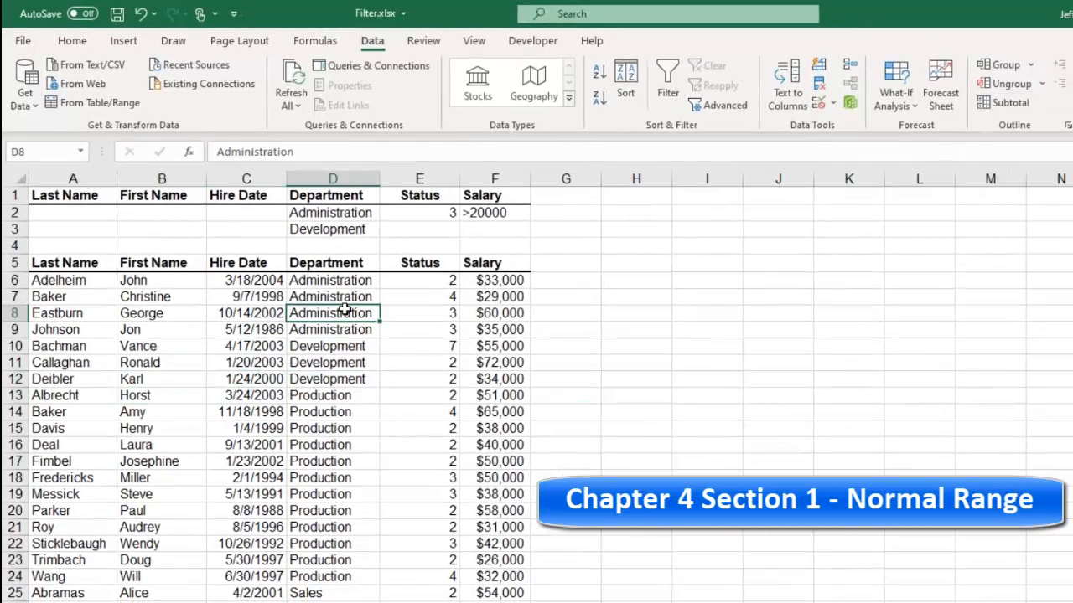
pyautogui.click(323, 378)
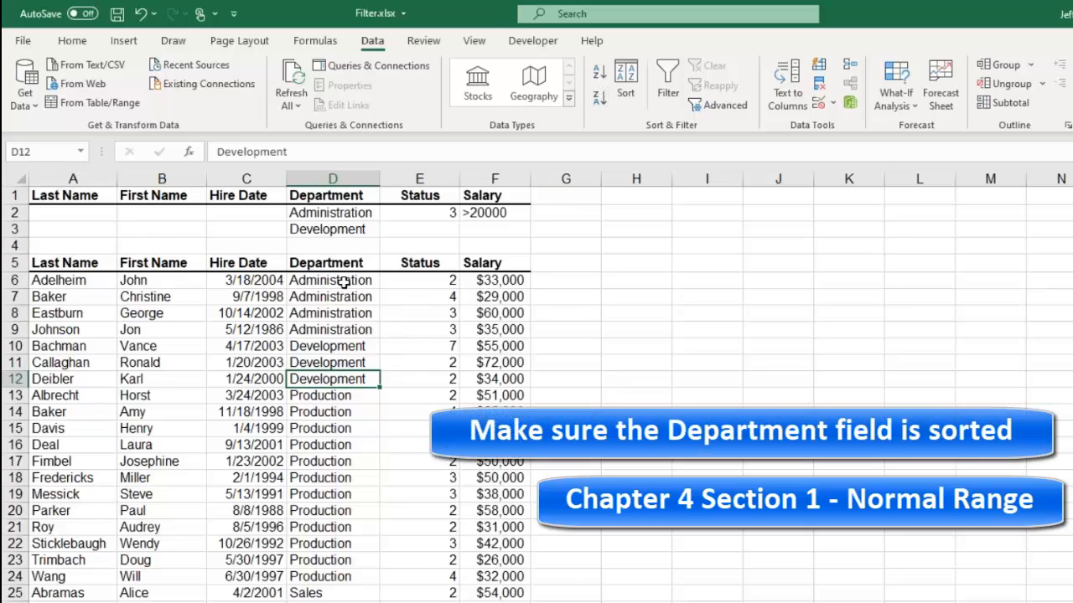
# Step: Add subtotals to the employee list that sum Salary at each change in Department, with the summary below the data
pyautogui.moveTo(344, 282); pyautogui.dragTo(326, 602)
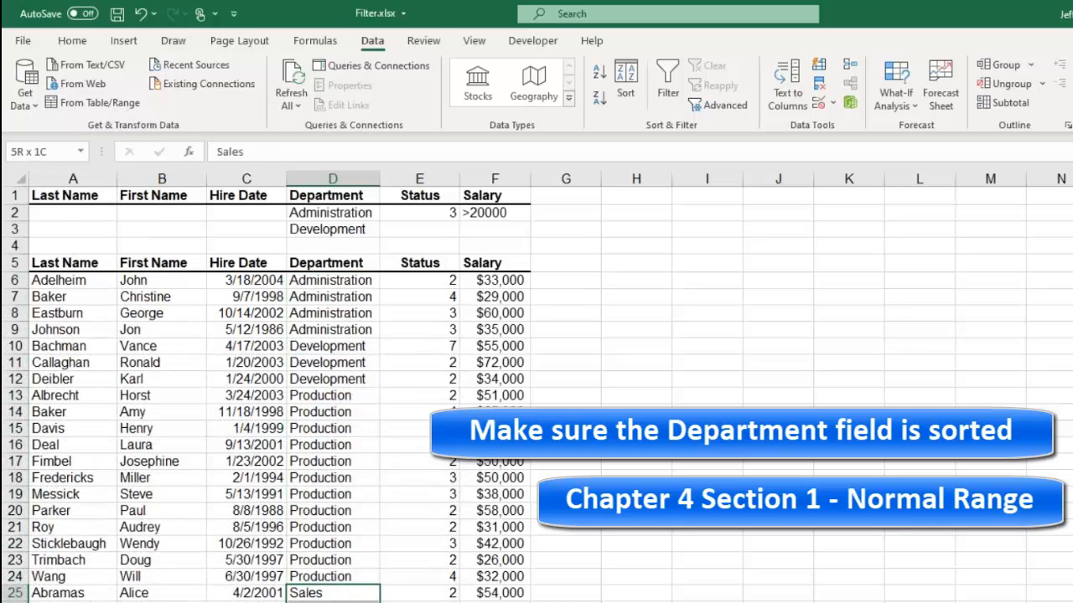
pyautogui.click(340, 313)
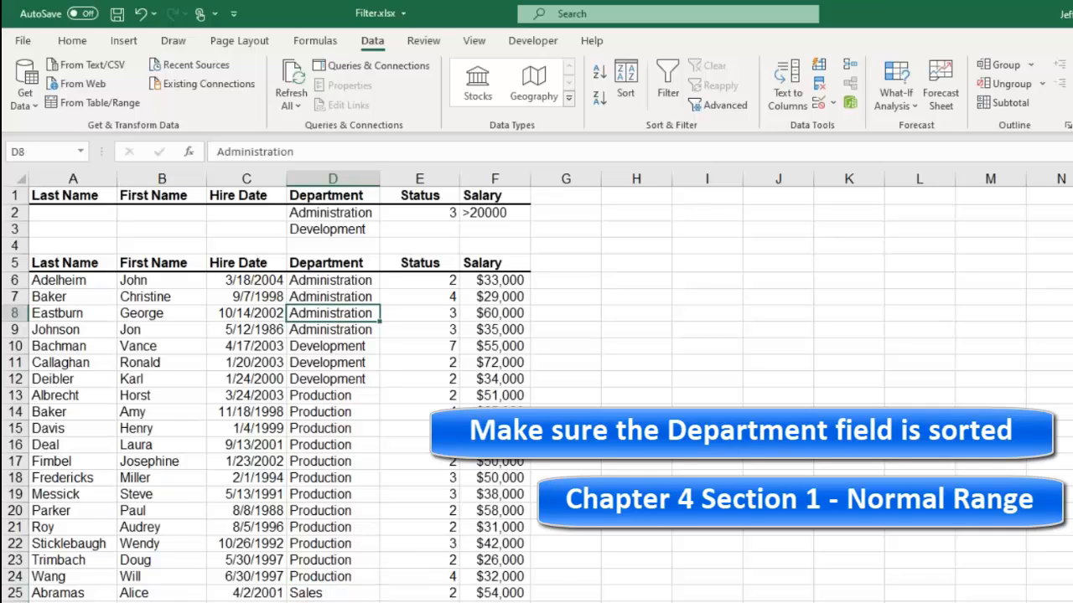
pyautogui.click(336, 351)
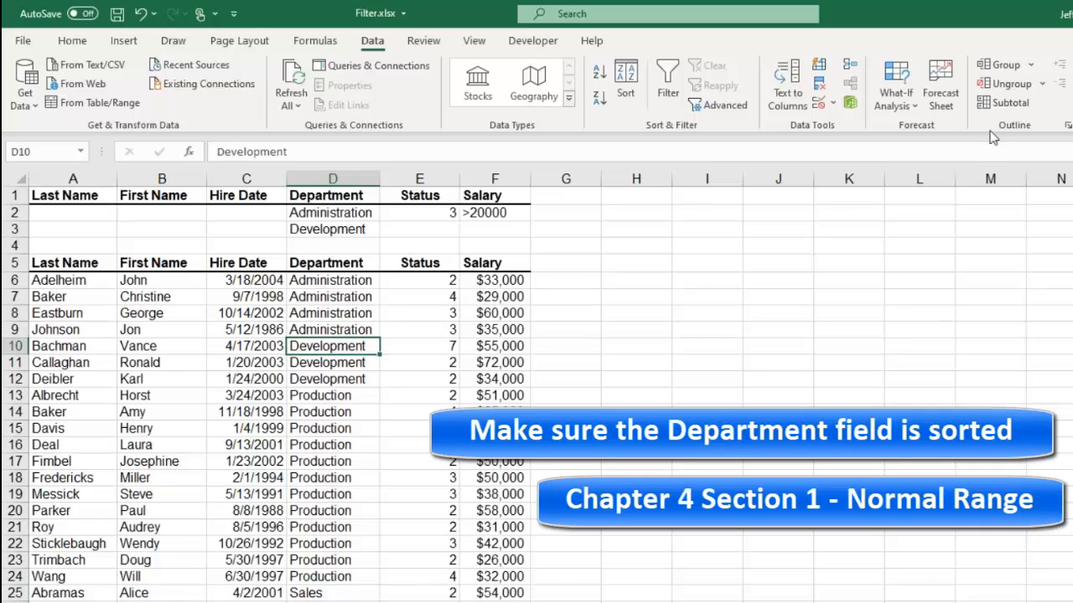
pyautogui.click(1009, 105)
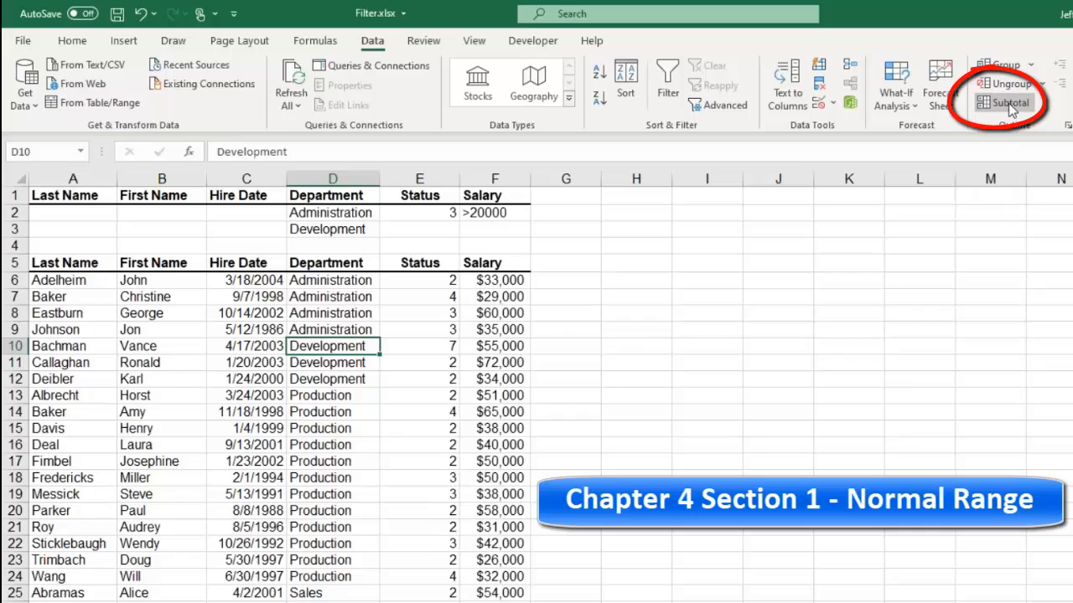
pyautogui.moveTo(637, 172); pyautogui.dragTo(765, 174)
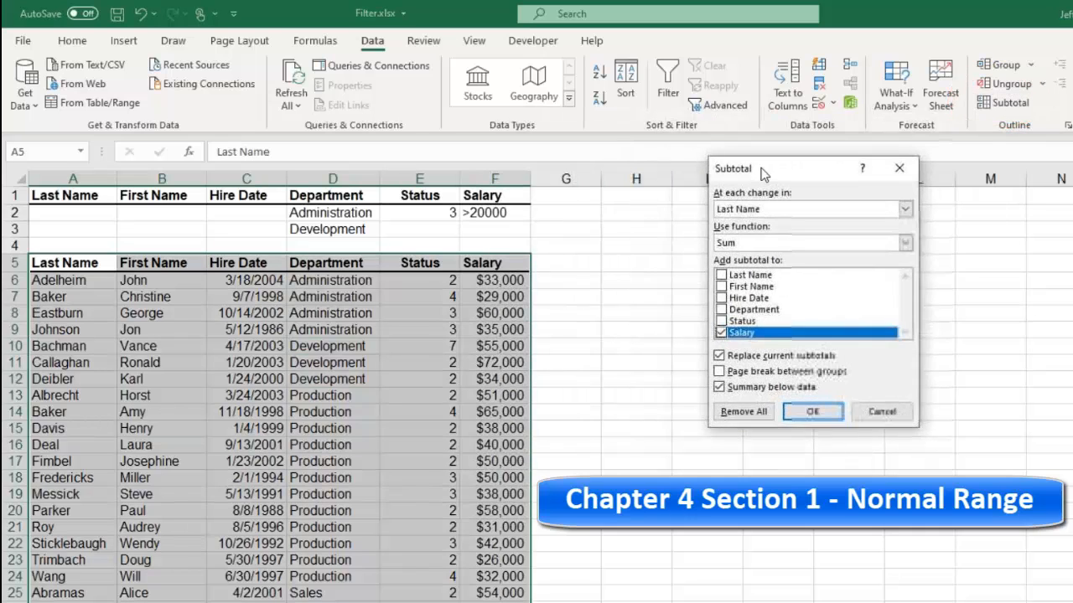
pyautogui.click(761, 210)
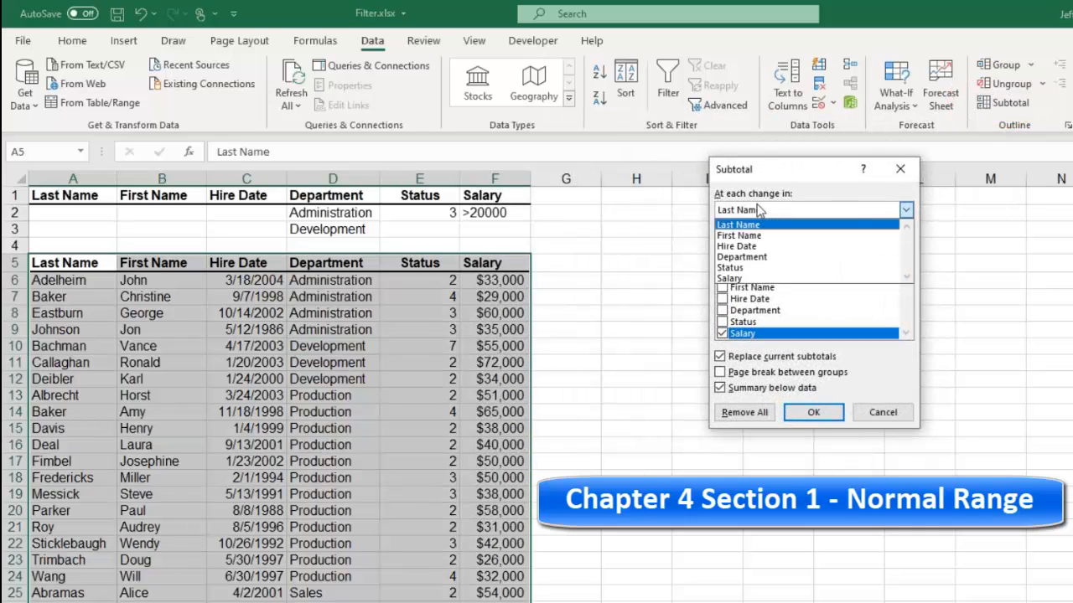
pyautogui.click(755, 256)
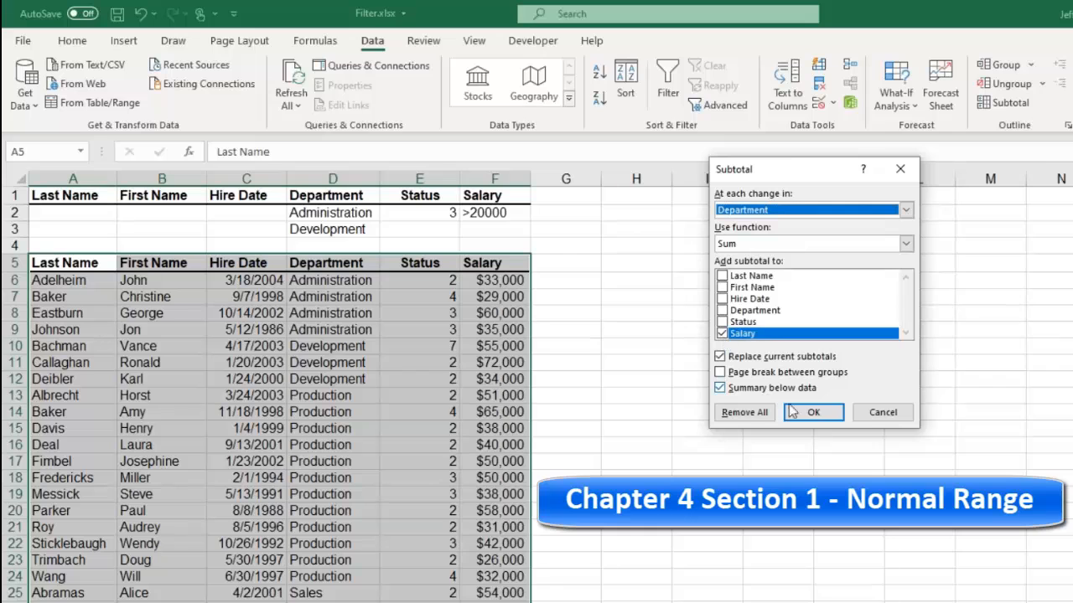
pyautogui.click(813, 411)
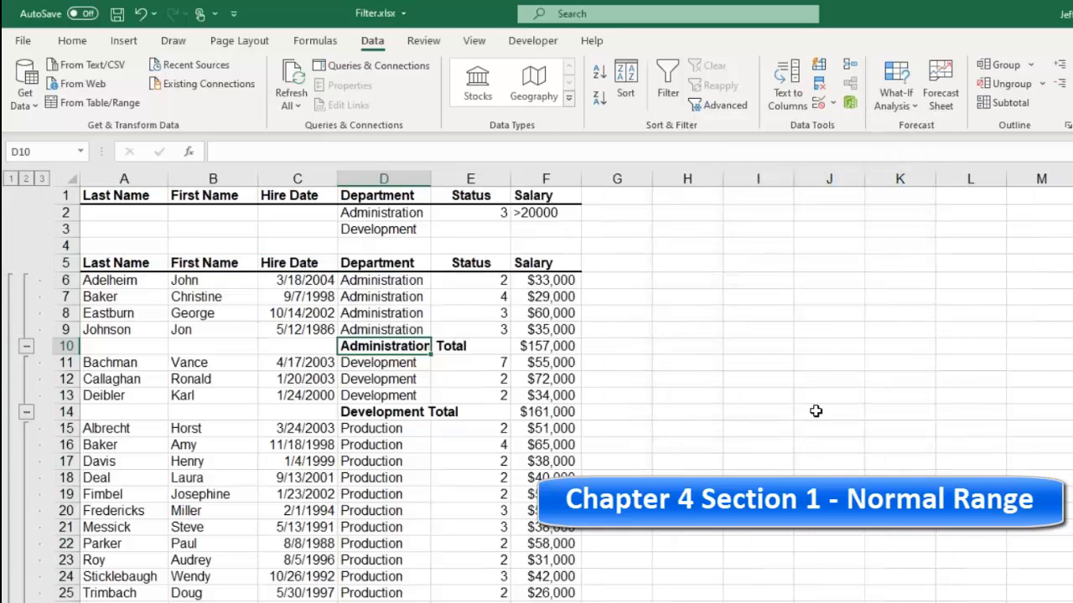
# Step: Check the Administration Total row against the Administration employee rows above it
pyautogui.click(366, 344)
pyautogui.moveTo(387, 347); pyautogui.dragTo(585, 347)
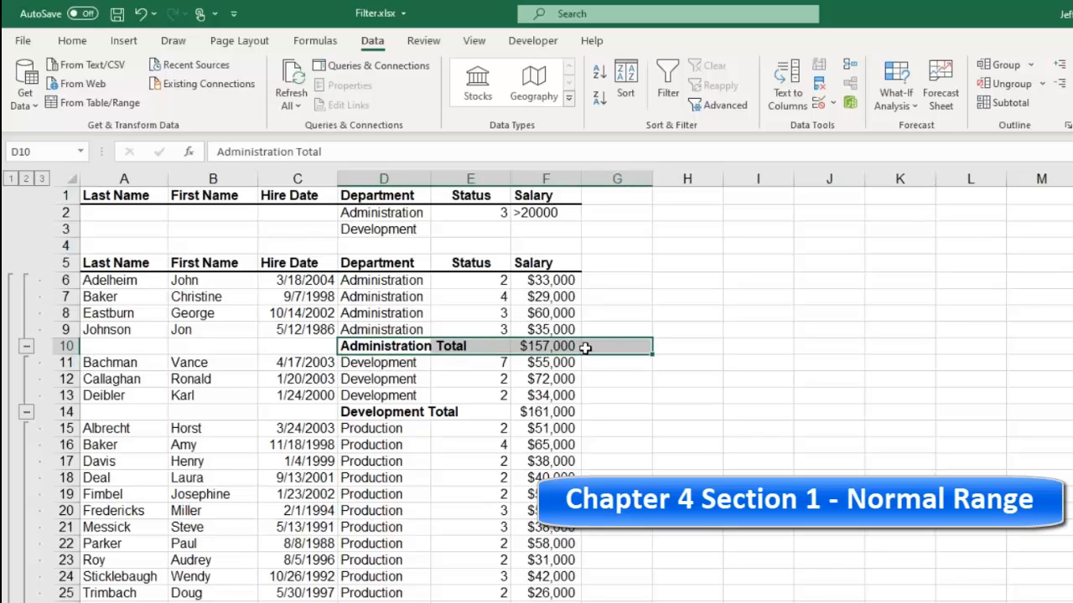
pyautogui.click(365, 345)
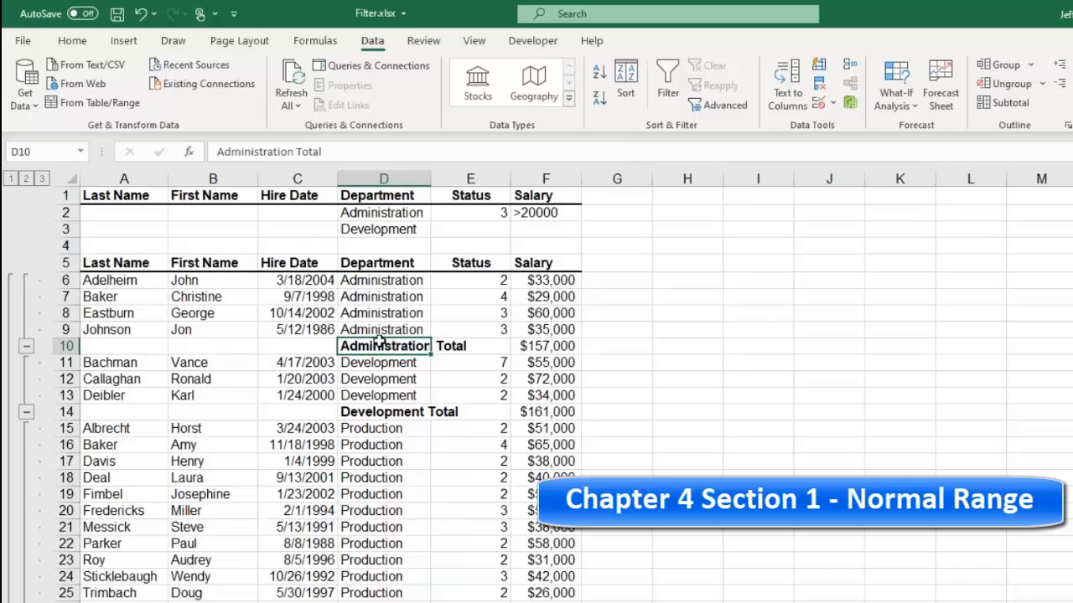
pyautogui.click(157, 311)
pyautogui.click(273, 331)
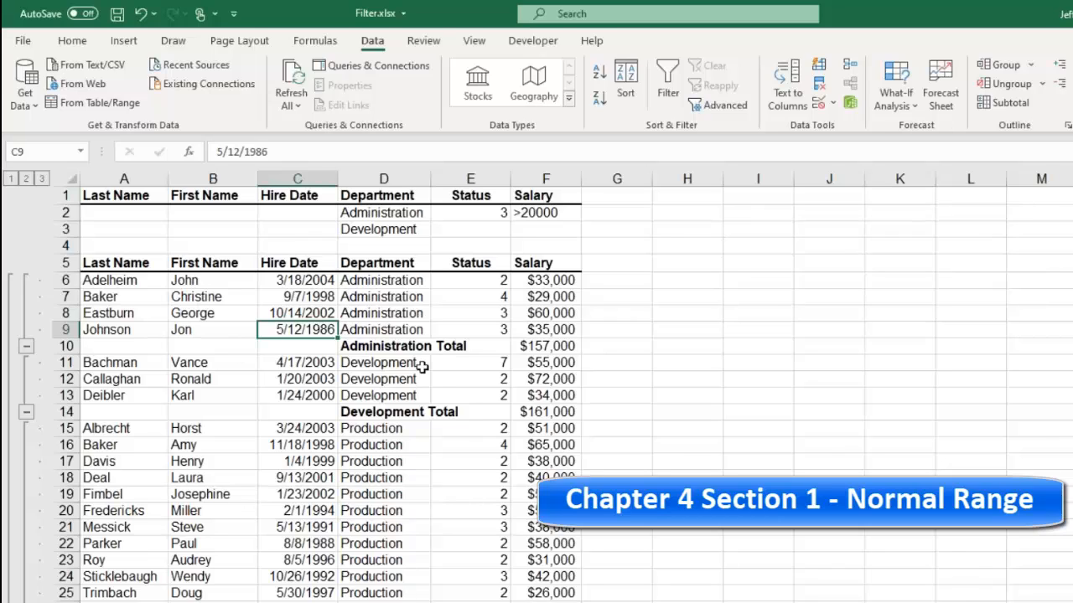
# Step: Collapse the outline to the department totals and widen the Salary column to fit the grand total
pyautogui.click(26, 178)
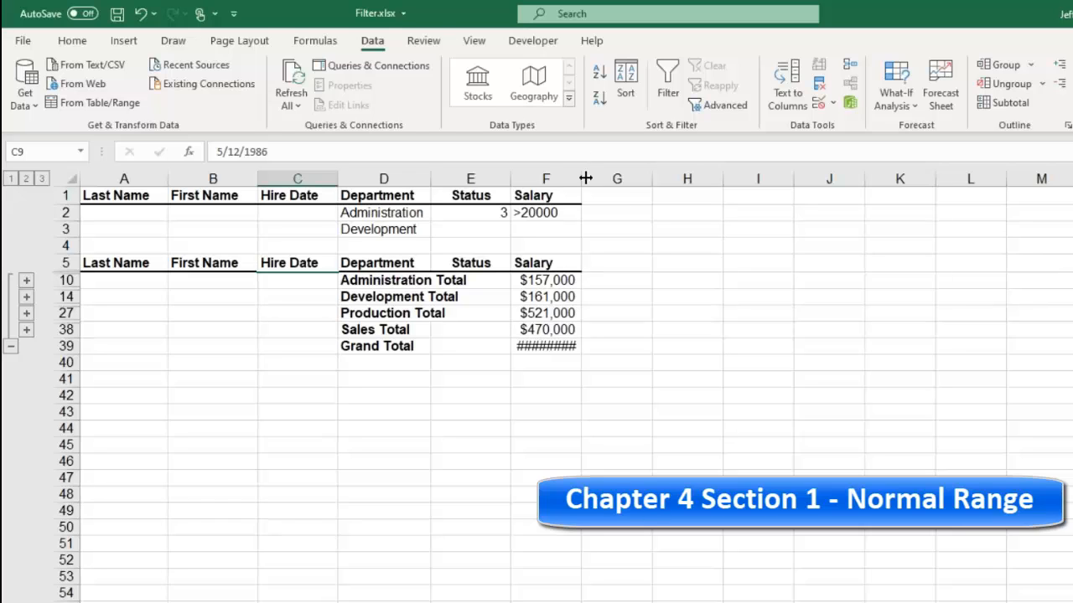
pyautogui.moveTo(585, 179); pyautogui.dragTo(618, 179)
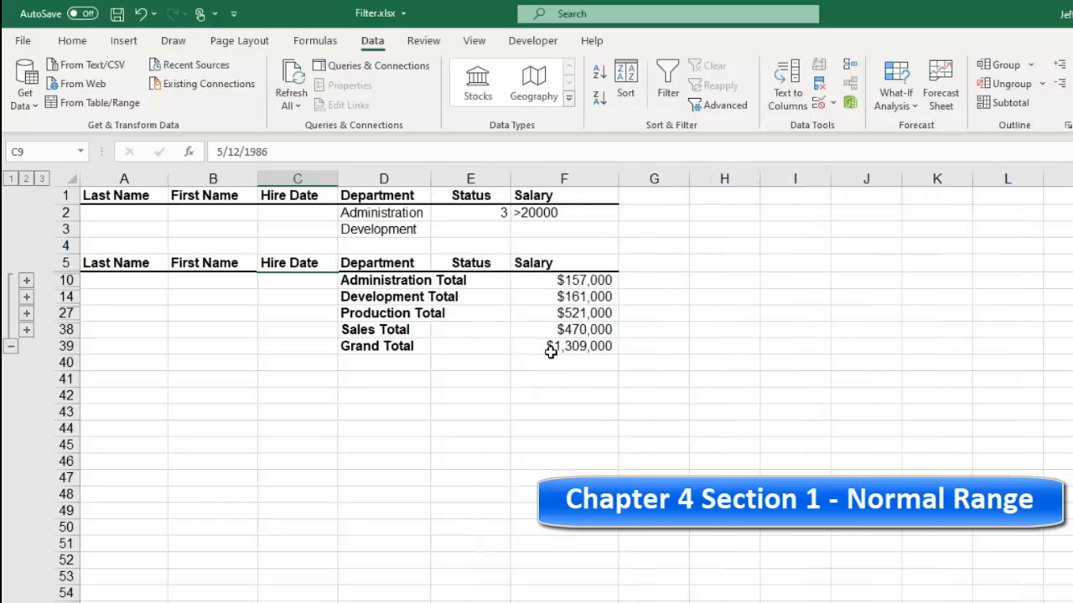
pyautogui.moveTo(382, 280); pyautogui.dragTo(383, 344)
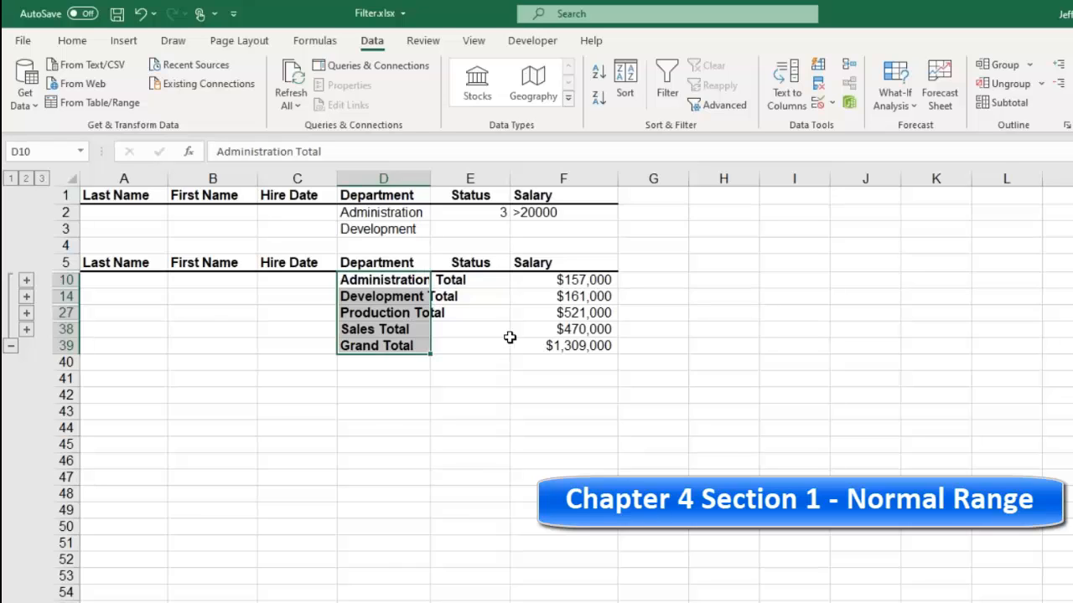
# Step: Compare the outline levels from grand total only to full detail, expanding the Production group on its own
pyautogui.click(11, 179)
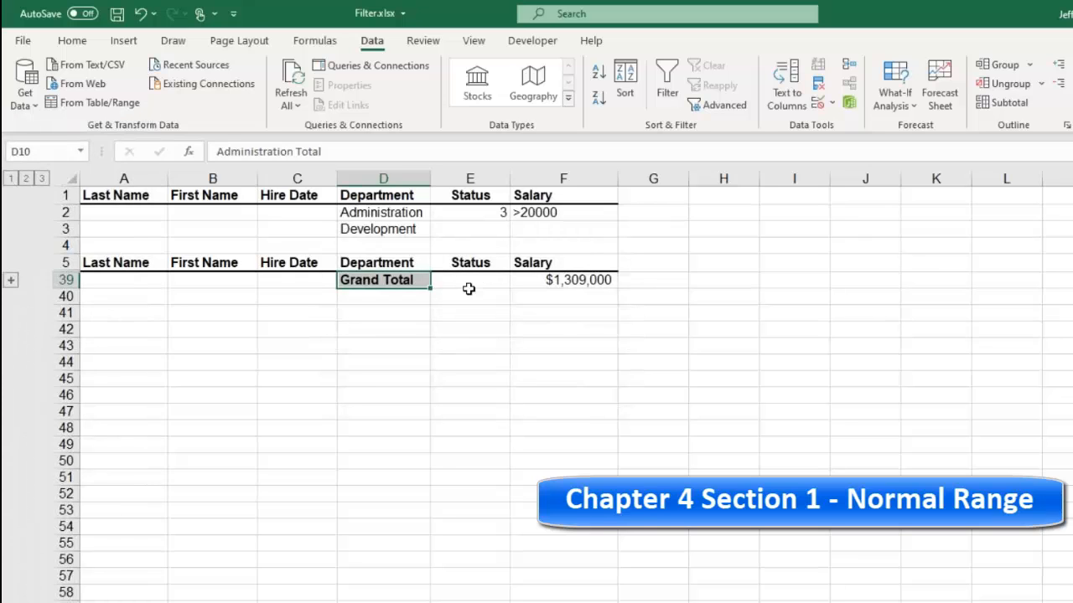
pyautogui.click(43, 179)
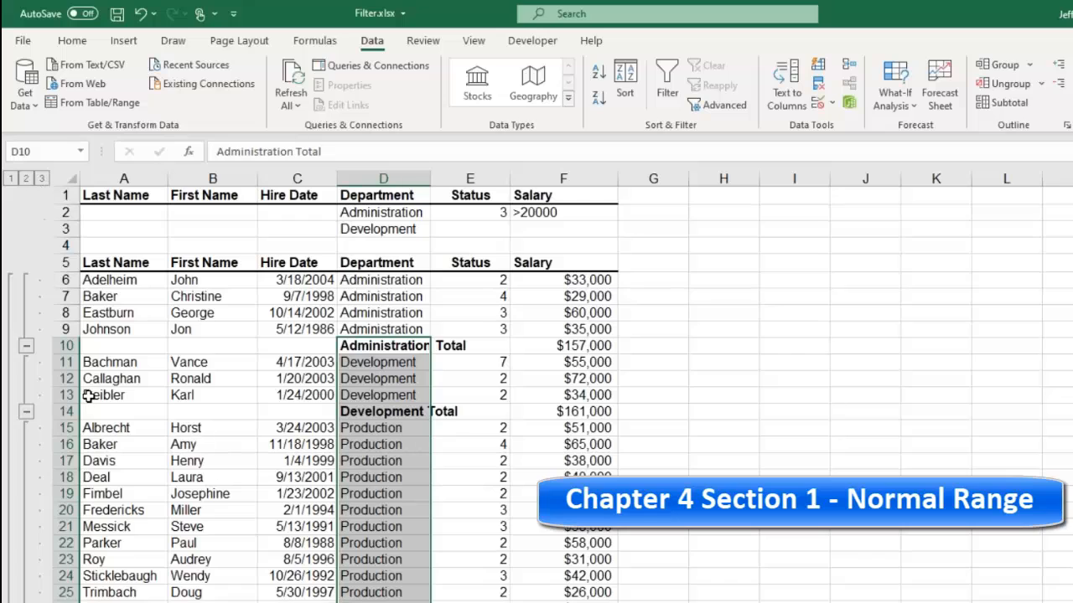
pyautogui.click(27, 178)
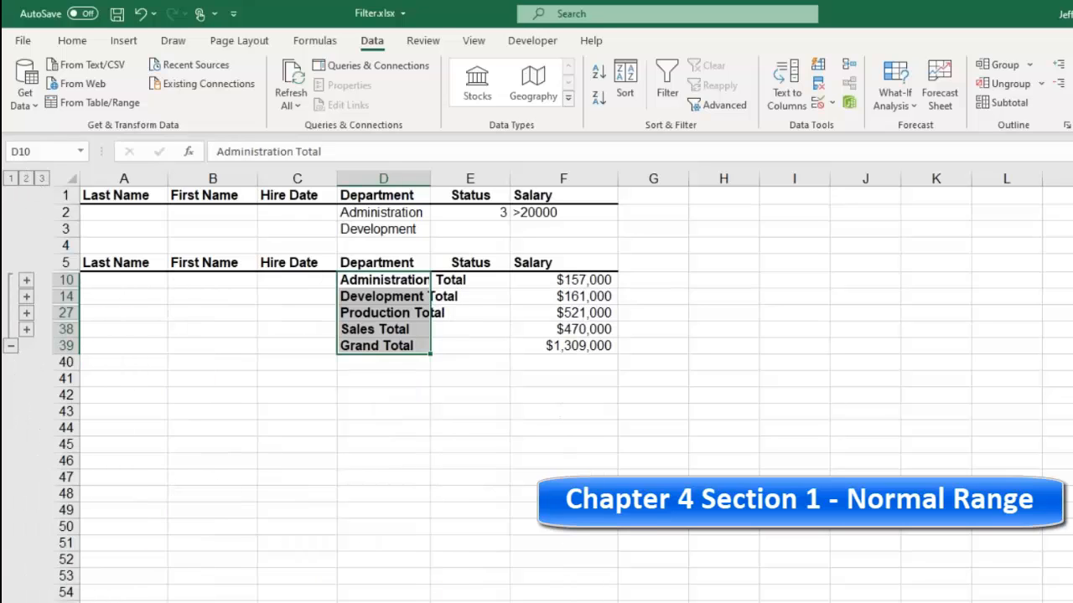
pyautogui.click(26, 313)
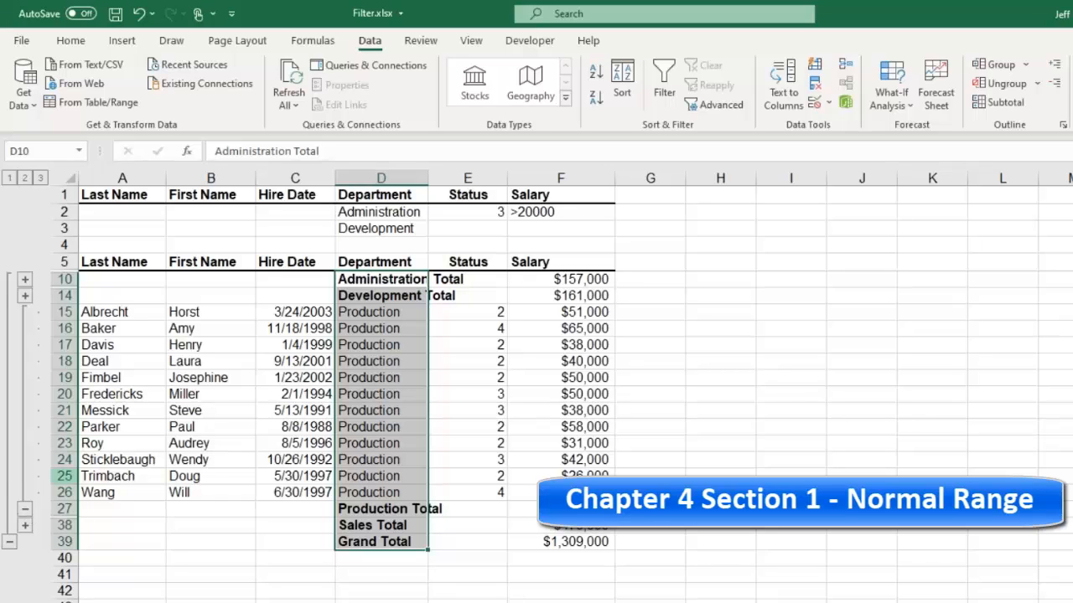
pyautogui.click(39, 178)
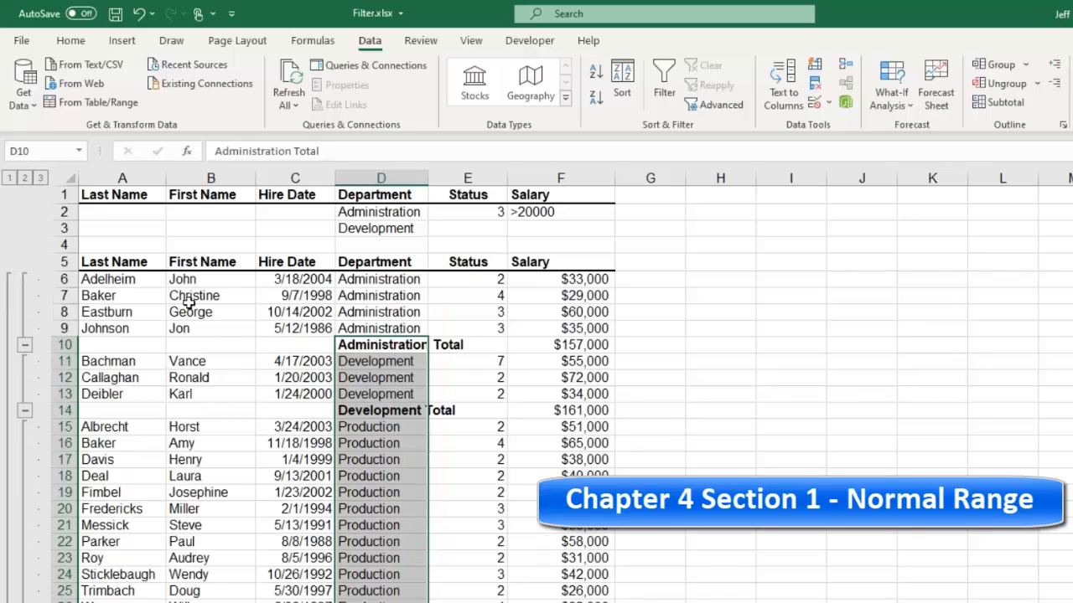
pyautogui.click(155, 335)
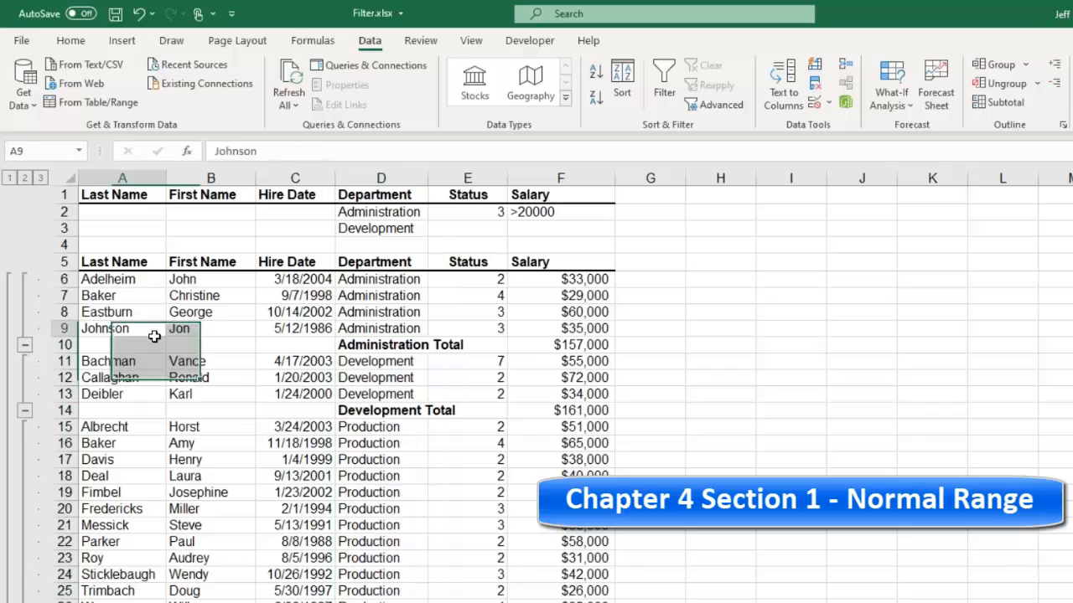
pyautogui.click(271, 282)
pyautogui.click(307, 361)
pyautogui.click(263, 311)
pyautogui.click(277, 377)
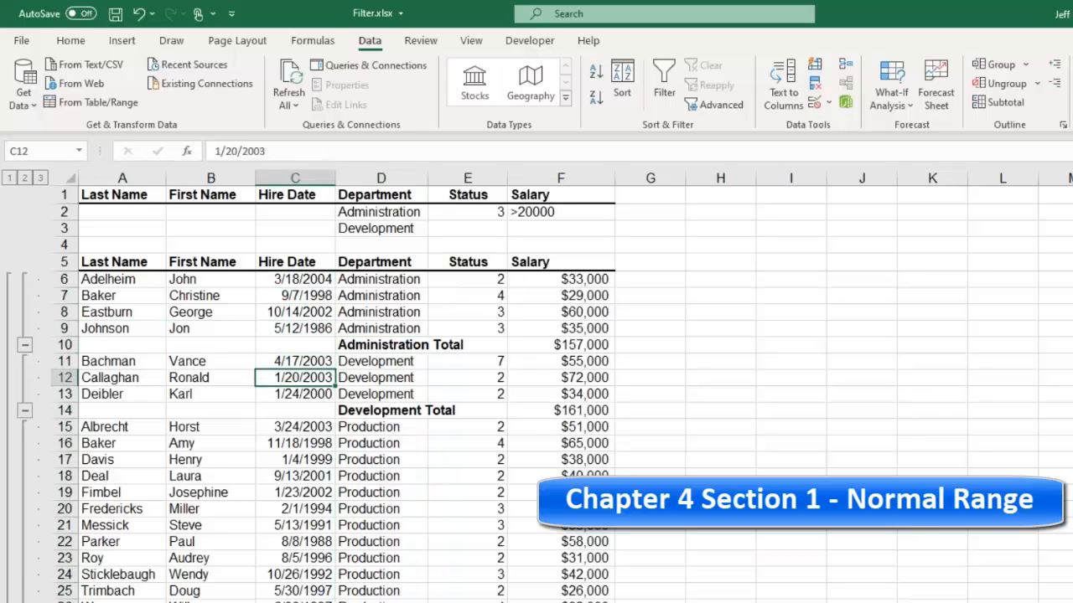
# Step: Remove all subtotals from the employee list
pyautogui.click(375, 371)
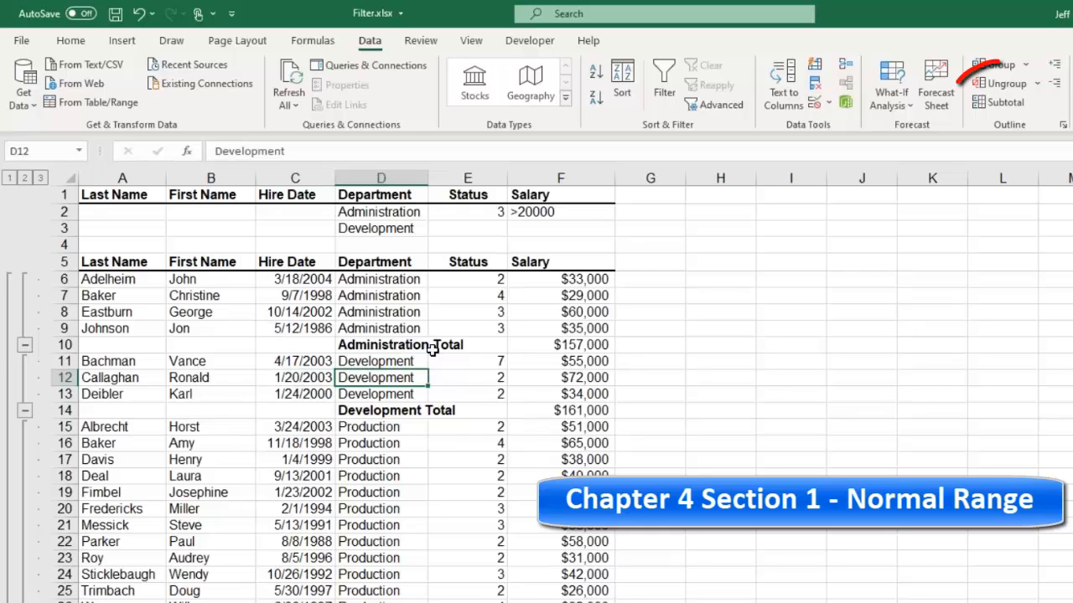
pyautogui.click(1001, 102)
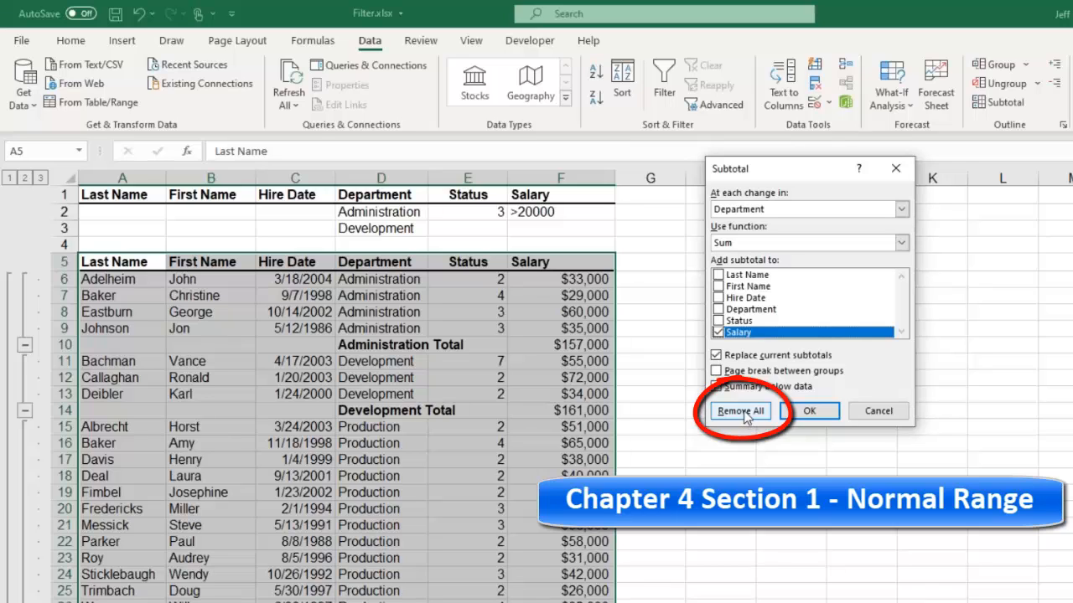
pyautogui.click(742, 411)
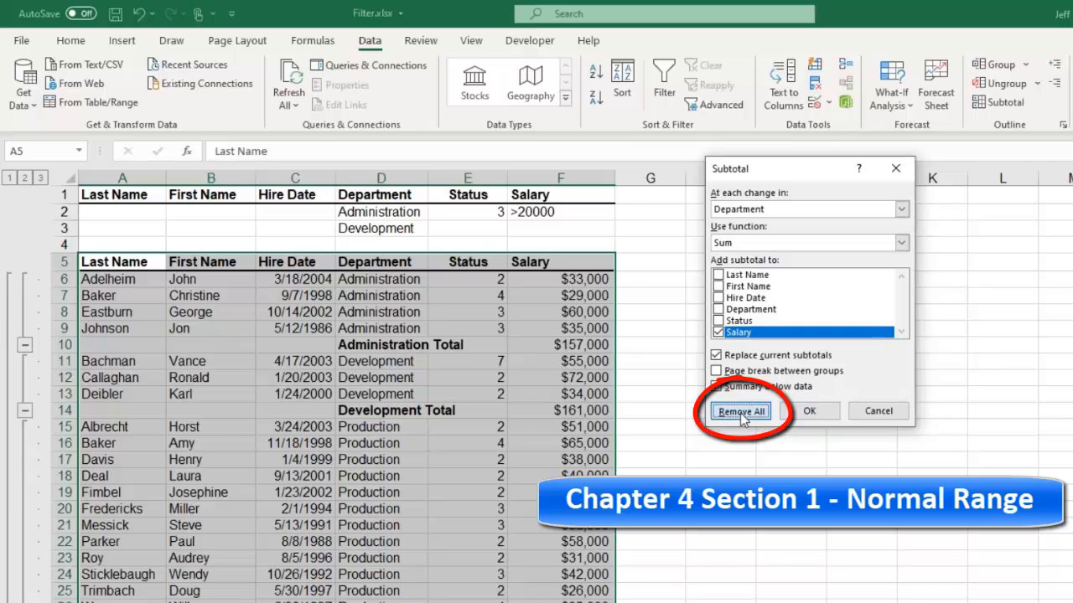
pyautogui.click(369, 377)
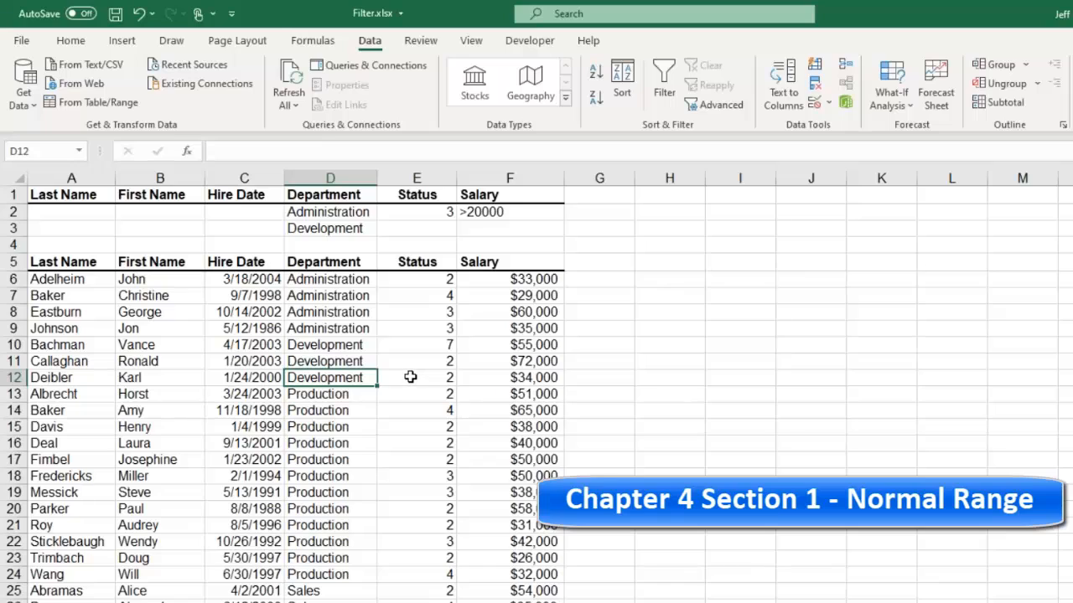
# Step: Reapply subtotals to the employee list, summing Salary at each change in Department
pyautogui.click(210, 345)
pyautogui.click(269, 366)
pyautogui.click(309, 382)
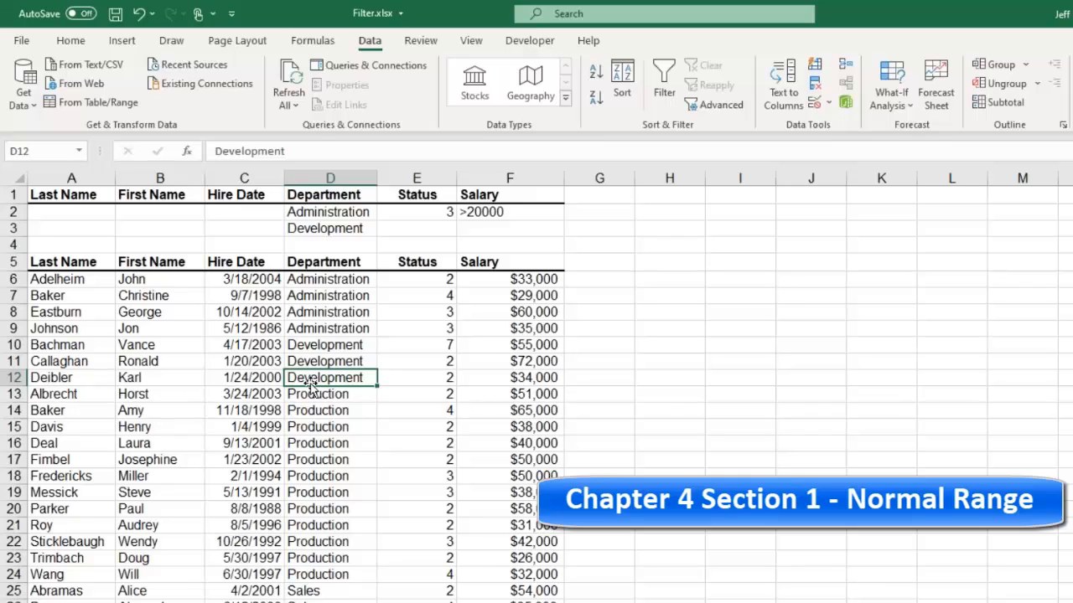
pyautogui.click(315, 345)
pyautogui.click(326, 380)
pyautogui.click(1007, 104)
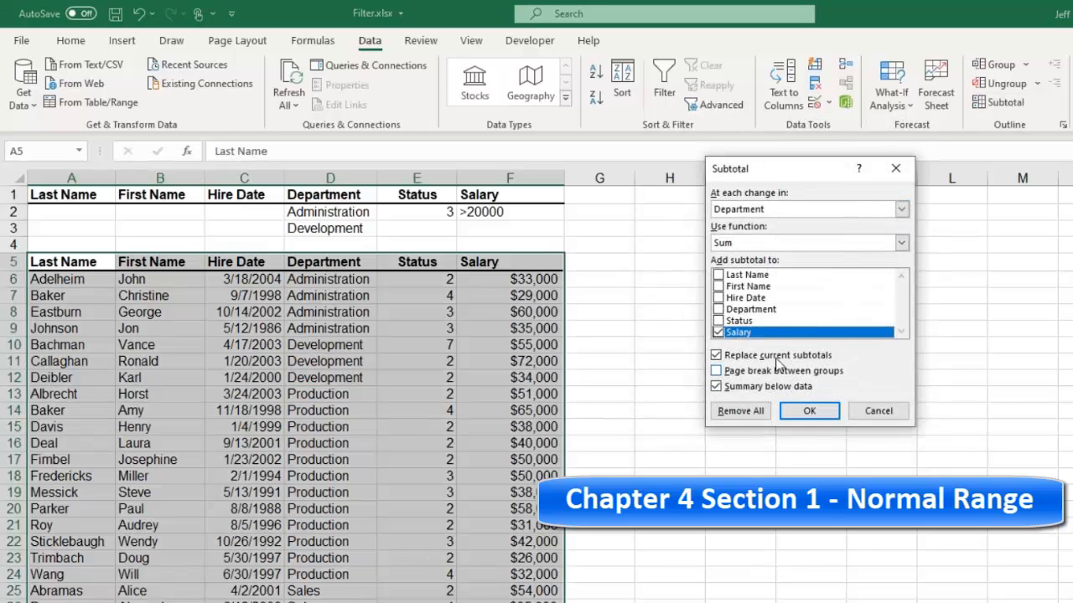
pyautogui.click(810, 413)
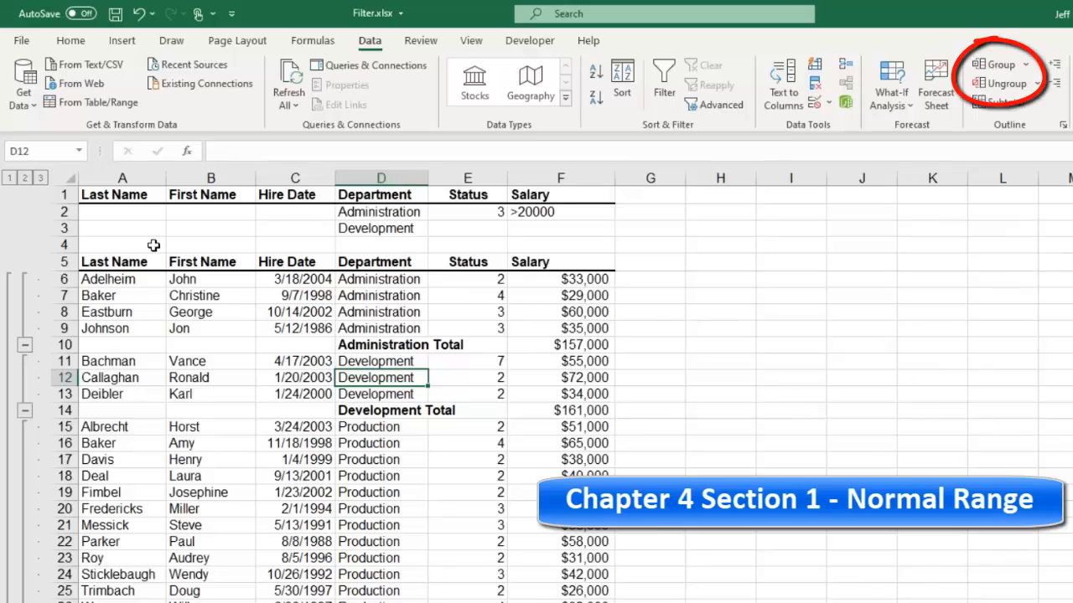
# Step: Collapse the employee list to its department totals and expand it again to all detail rows
pyautogui.click(26, 177)
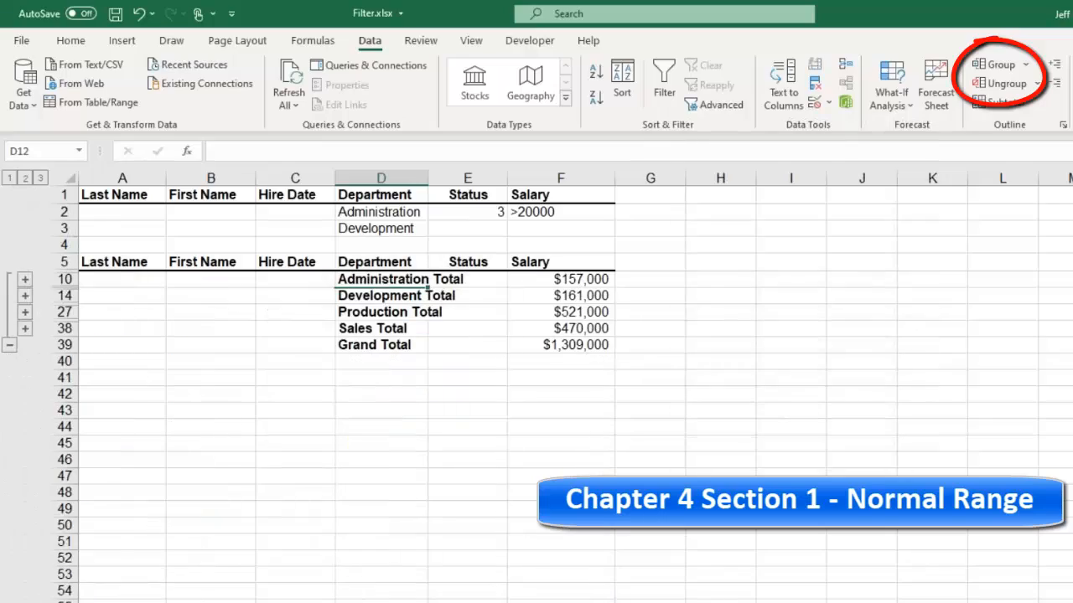
pyautogui.click(39, 177)
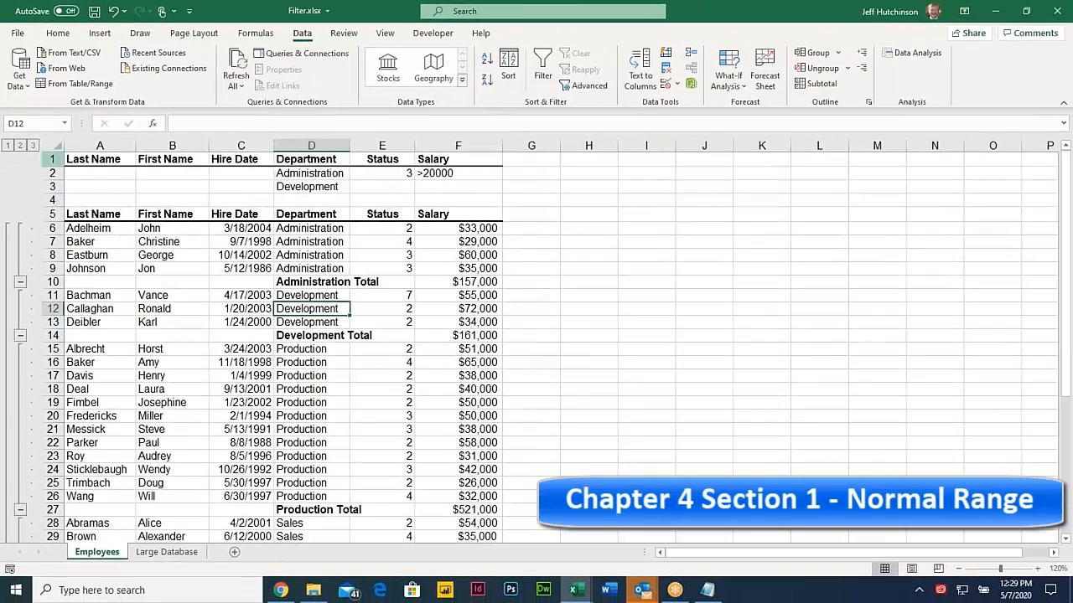
pyautogui.click(216, 280)
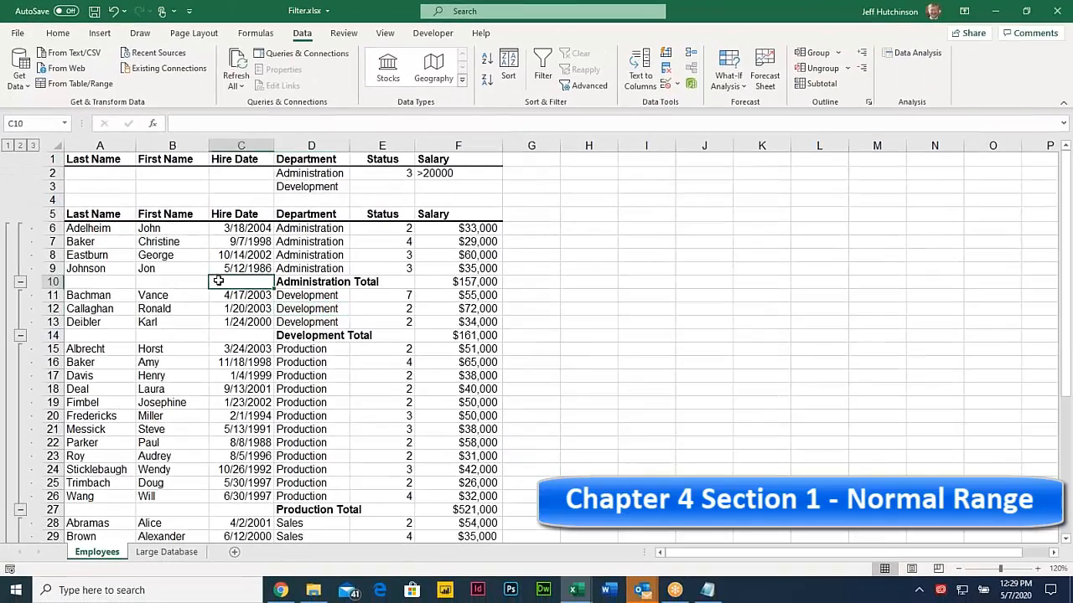
# Step: Turn off the column filters on the Large Database sheet
pyautogui.click(168, 552)
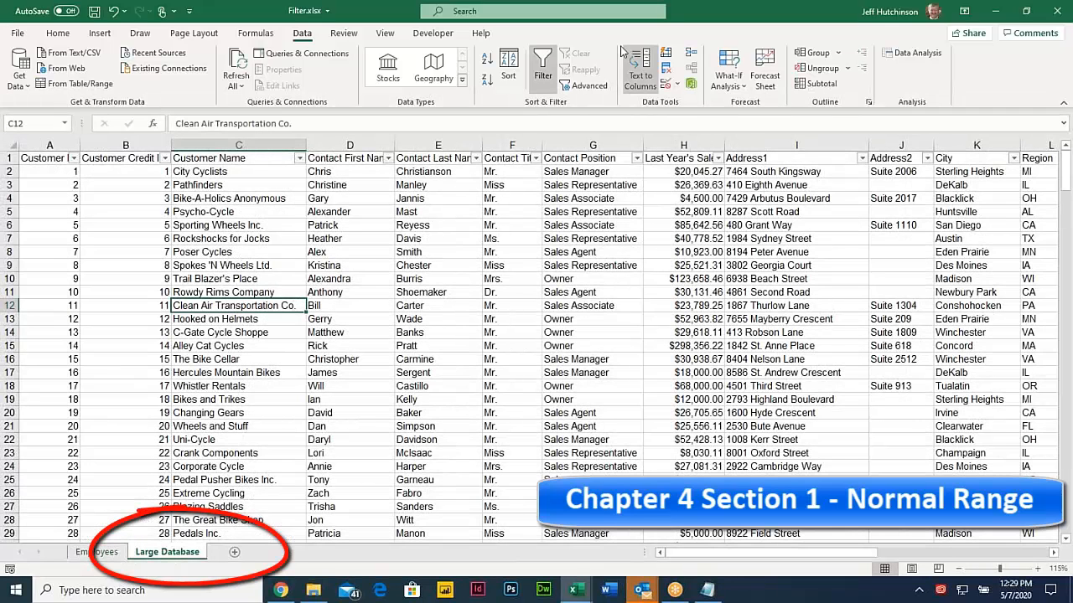
pyautogui.click(543, 67)
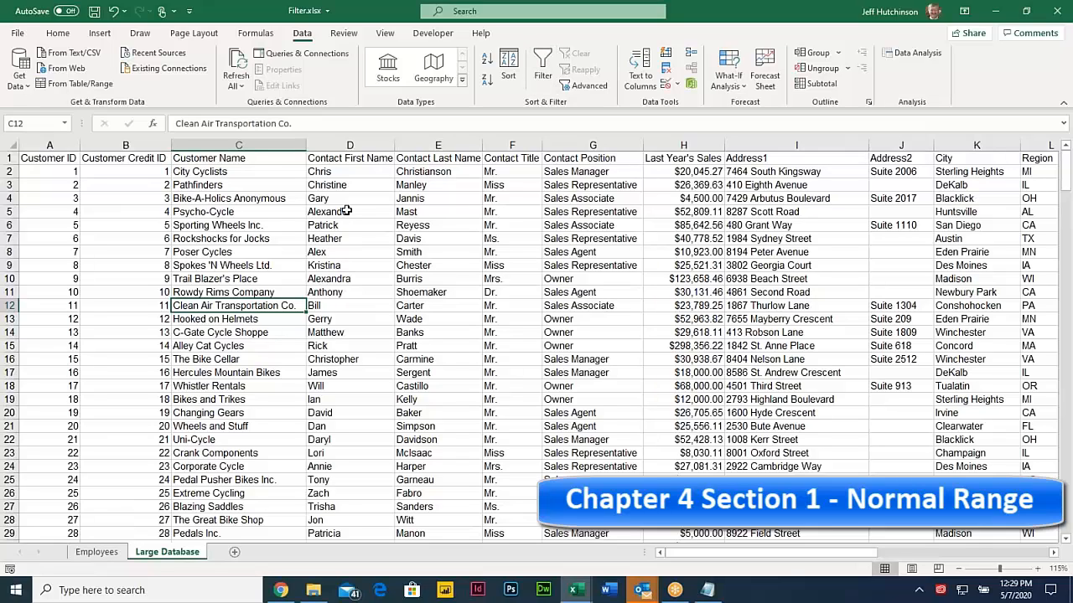
# Step: Group the Contact Last Name, Contact Title and Contact Position columns on the Large Database sheet and collapse the group
pyautogui.click(358, 158)
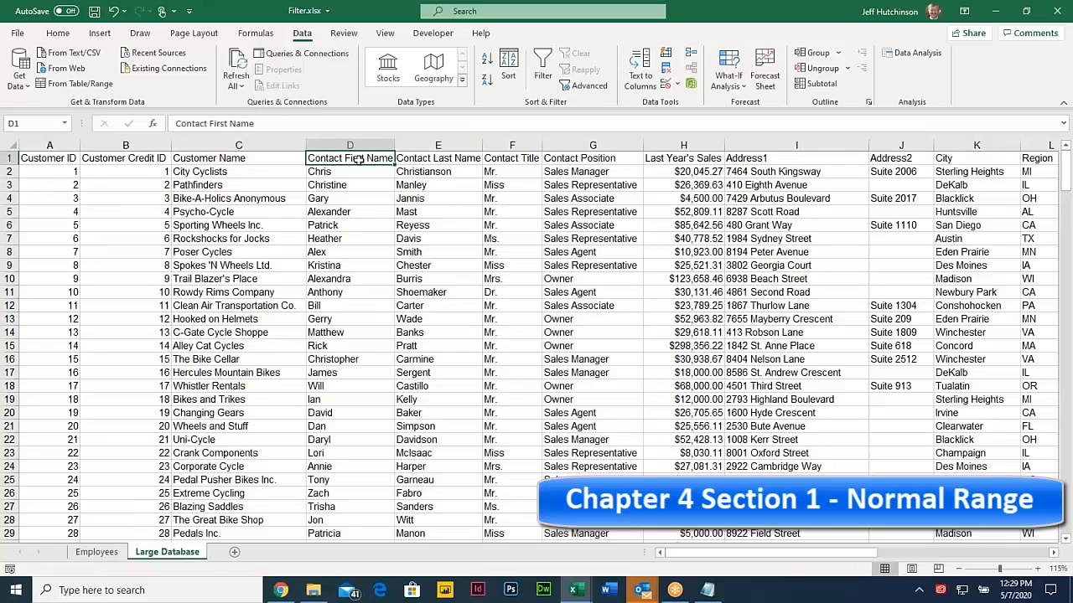
pyautogui.click(444, 159)
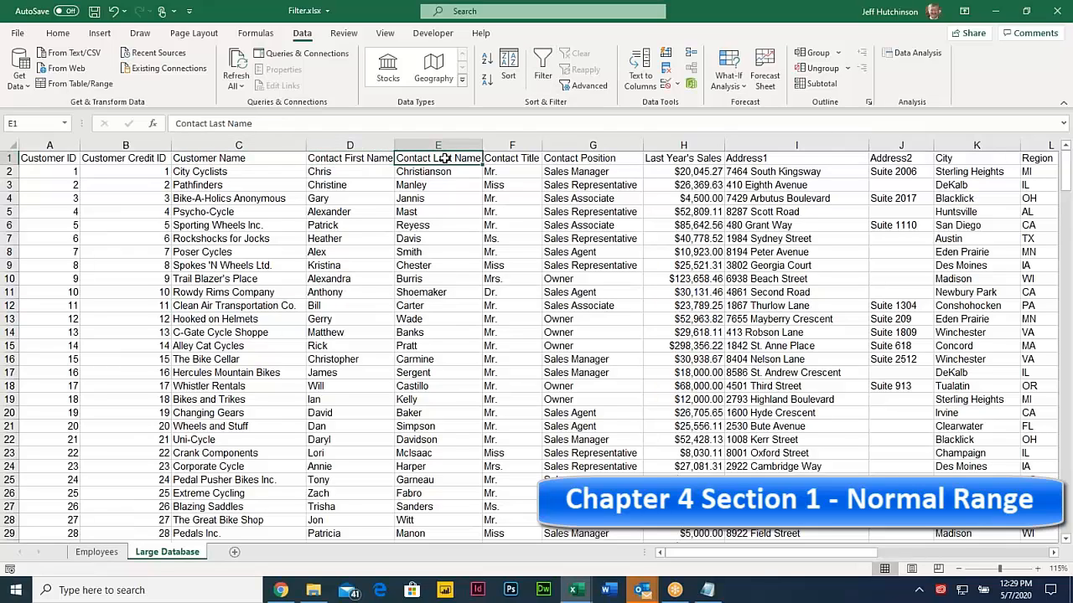
pyautogui.click(503, 158)
pyautogui.click(584, 158)
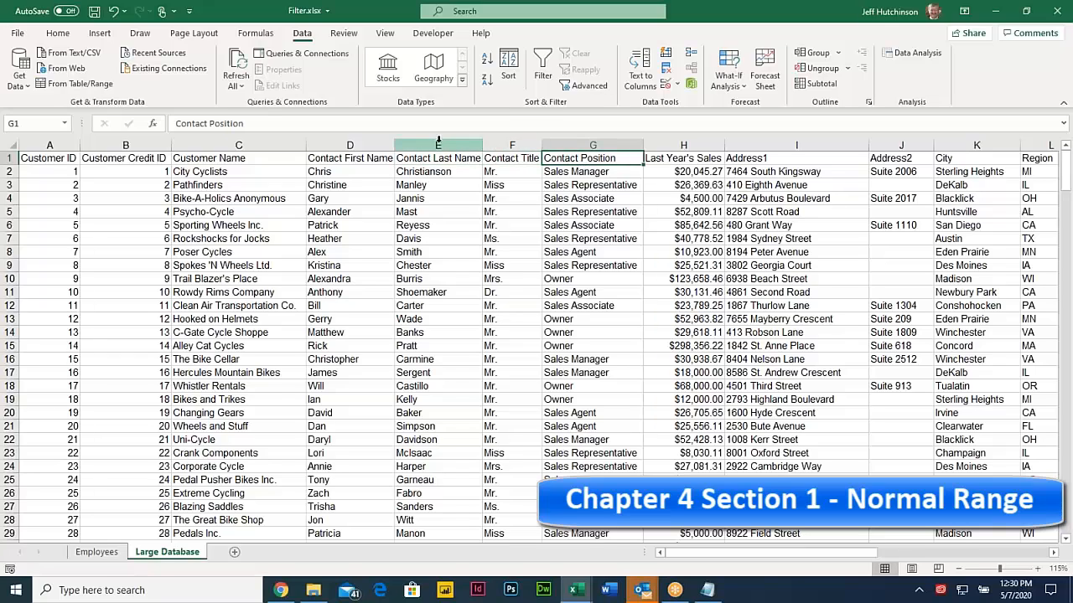
pyautogui.moveTo(437, 144); pyautogui.dragTo(594, 137)
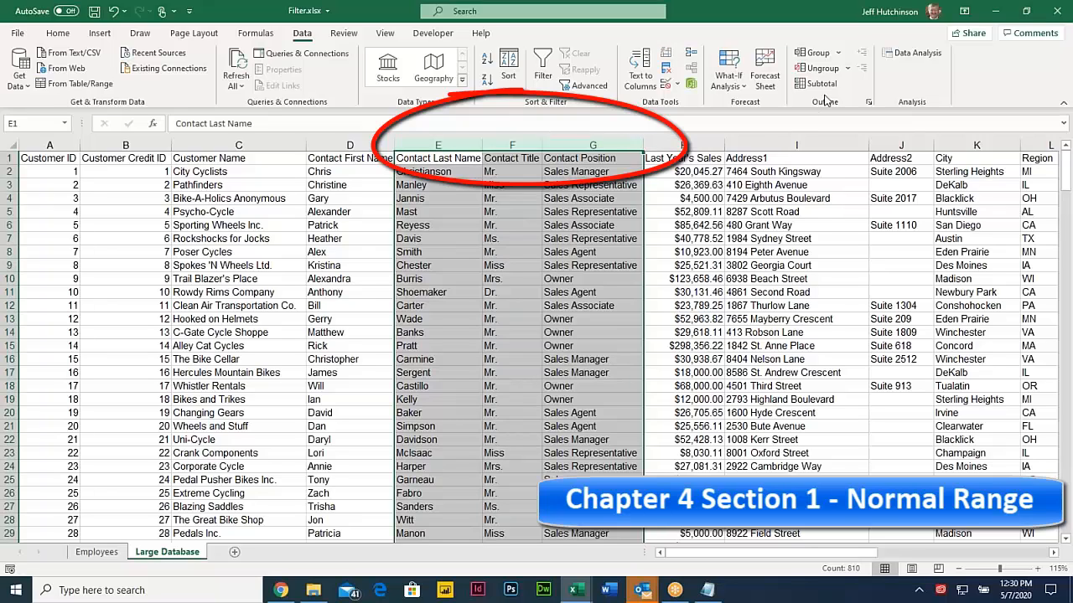
pyautogui.click(839, 55)
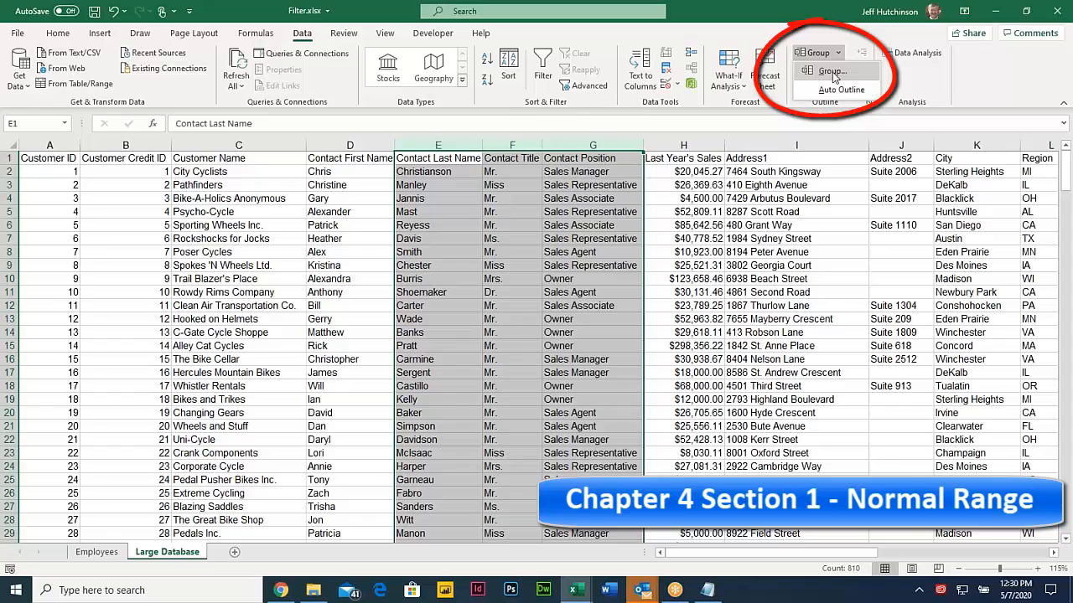
pyautogui.click(833, 72)
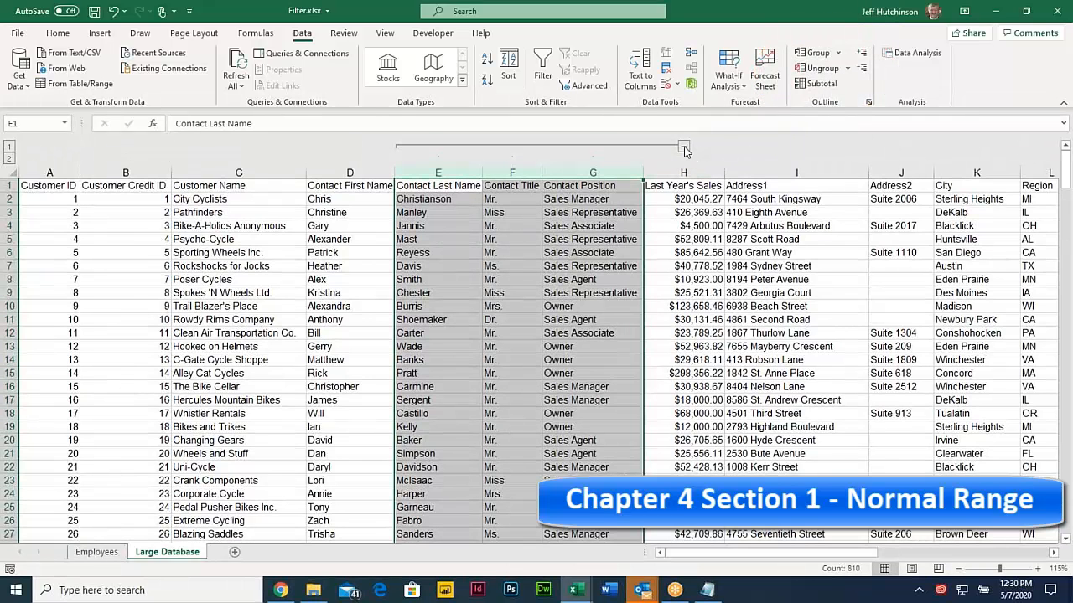
pyautogui.click(684, 150)
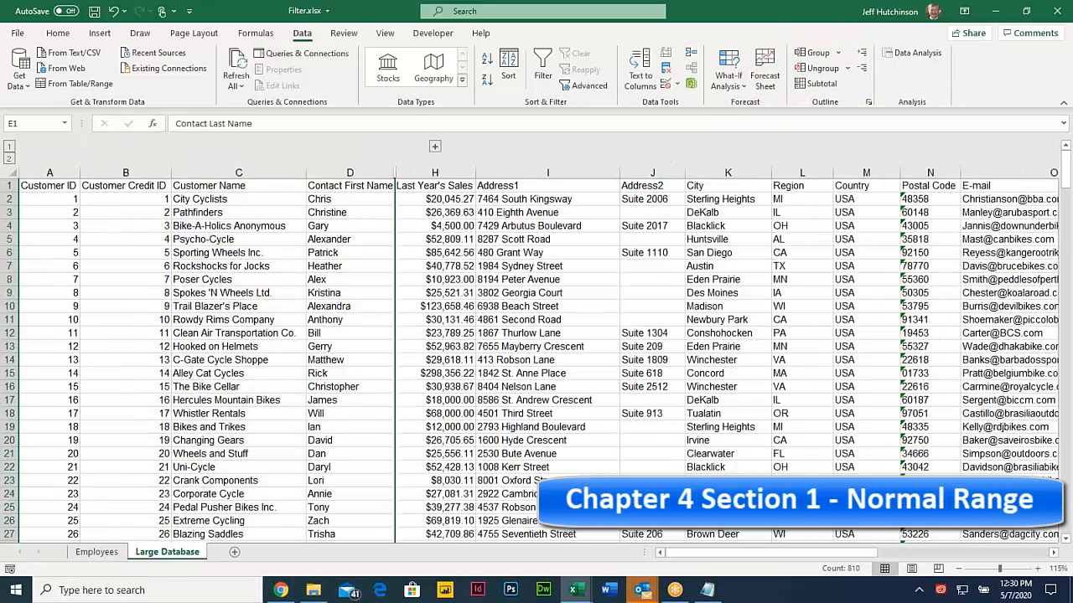
# Step: Group the columns from Address2 through Postal Code and collapse the group
pyautogui.click(1054, 553)
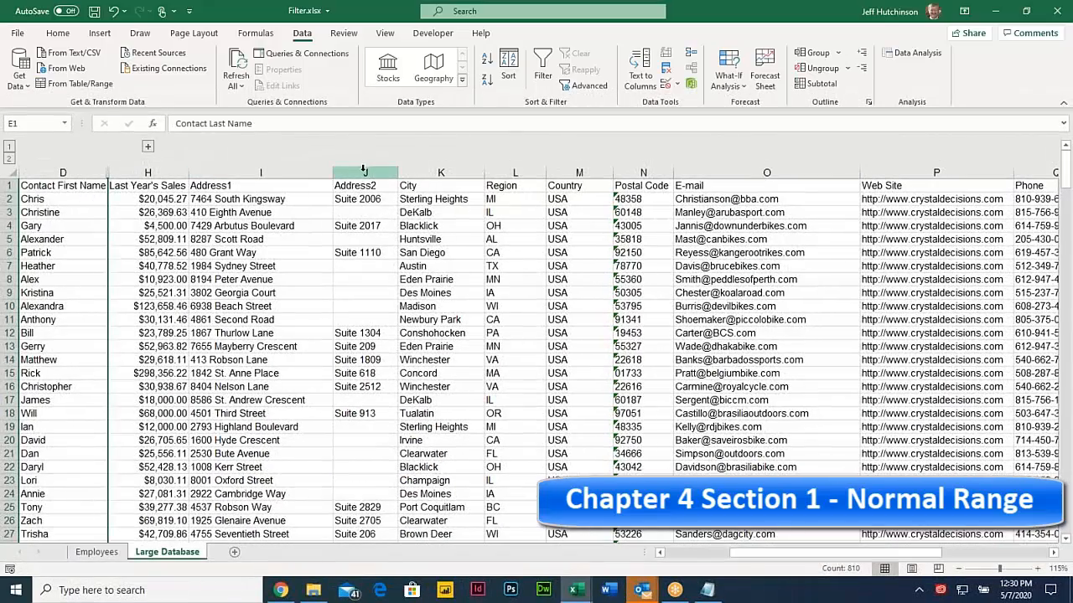
pyautogui.click(364, 172)
pyautogui.moveTo(399, 174); pyautogui.dragTo(635, 179)
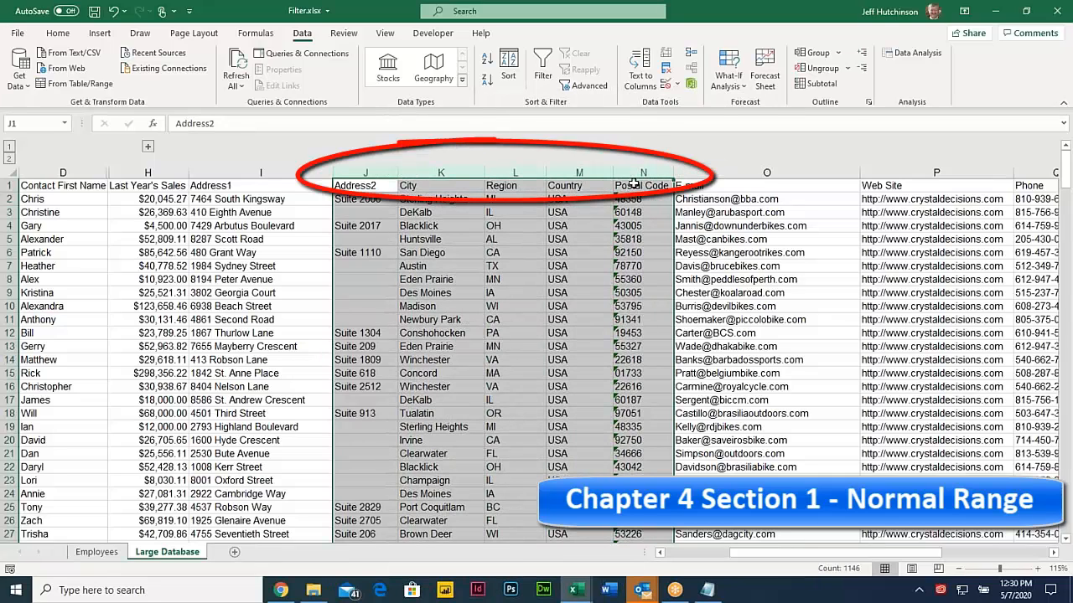
pyautogui.click(839, 54)
pyautogui.click(814, 71)
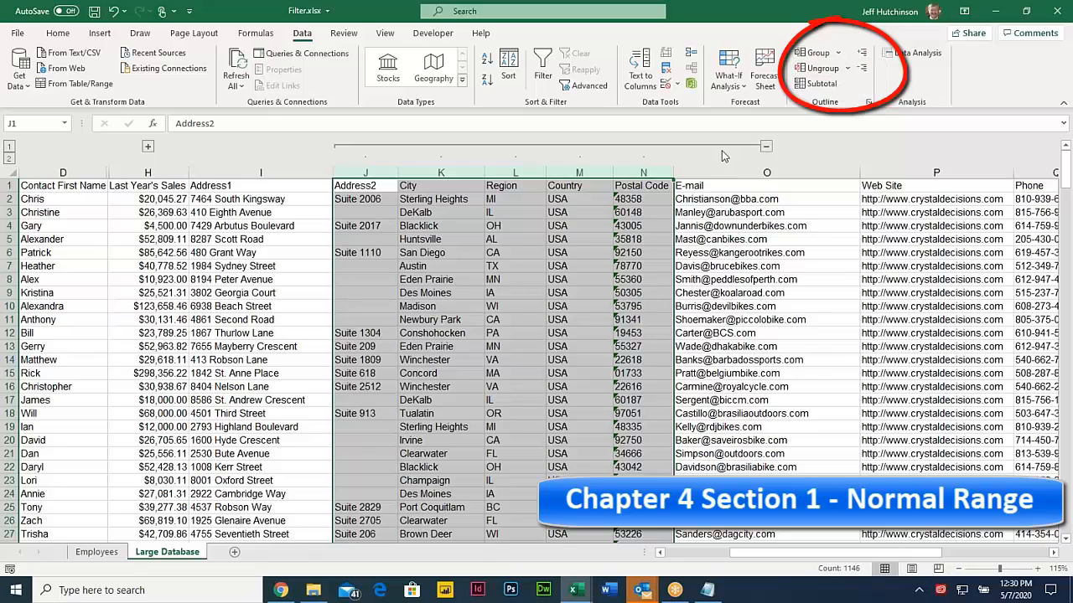
pyautogui.click(766, 147)
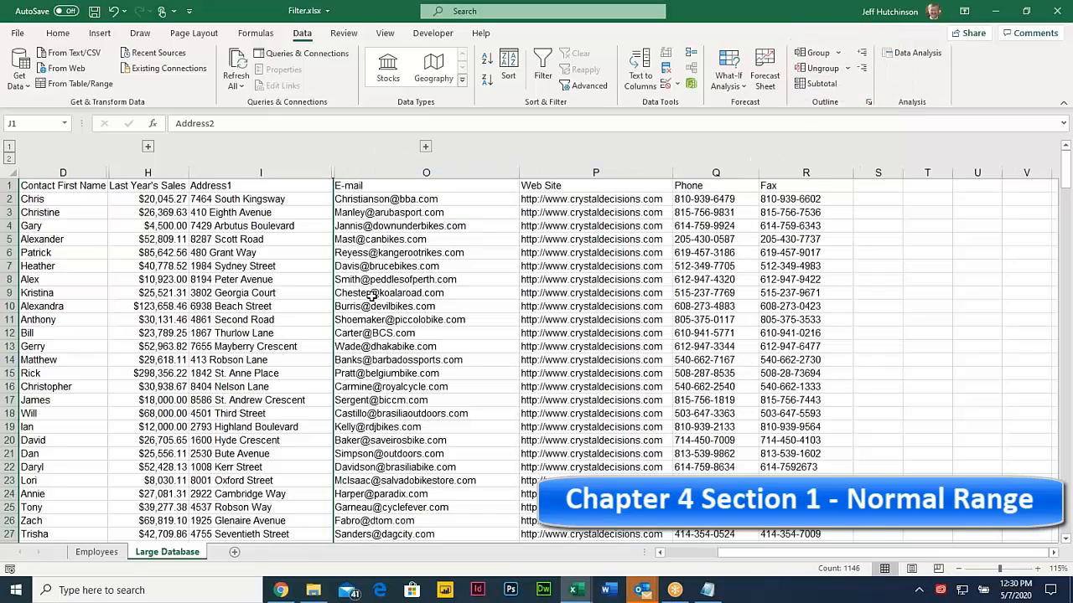
# Step: Expand the grouped contact columns to view their details and collapse them again
pyautogui.moveTo(276, 240); pyautogui.dragTo(4, 218)
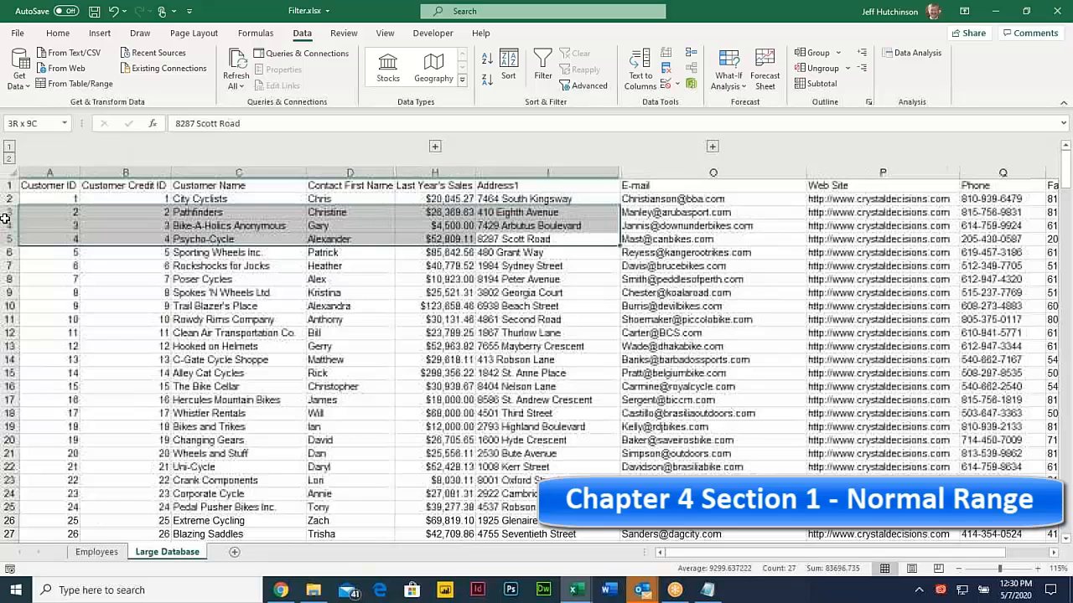
pyautogui.click(239, 238)
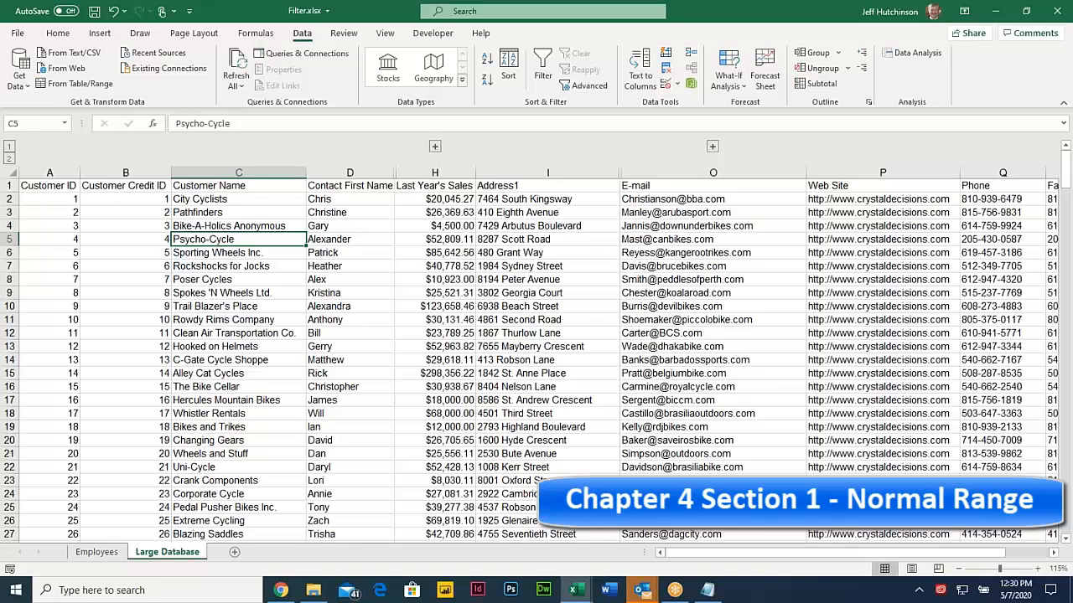
pyautogui.click(434, 147)
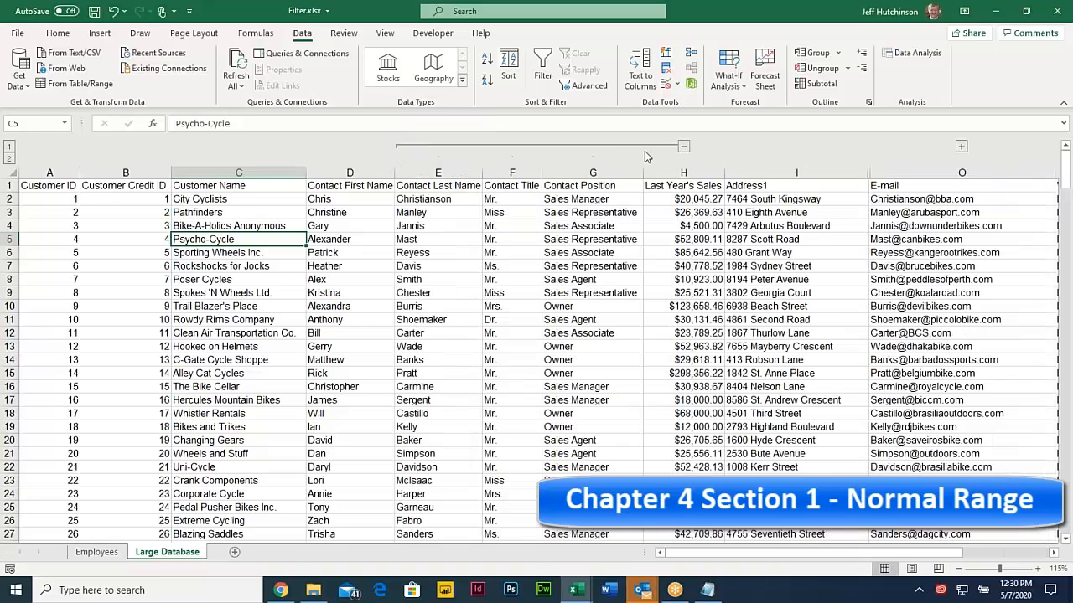
pyautogui.click(683, 147)
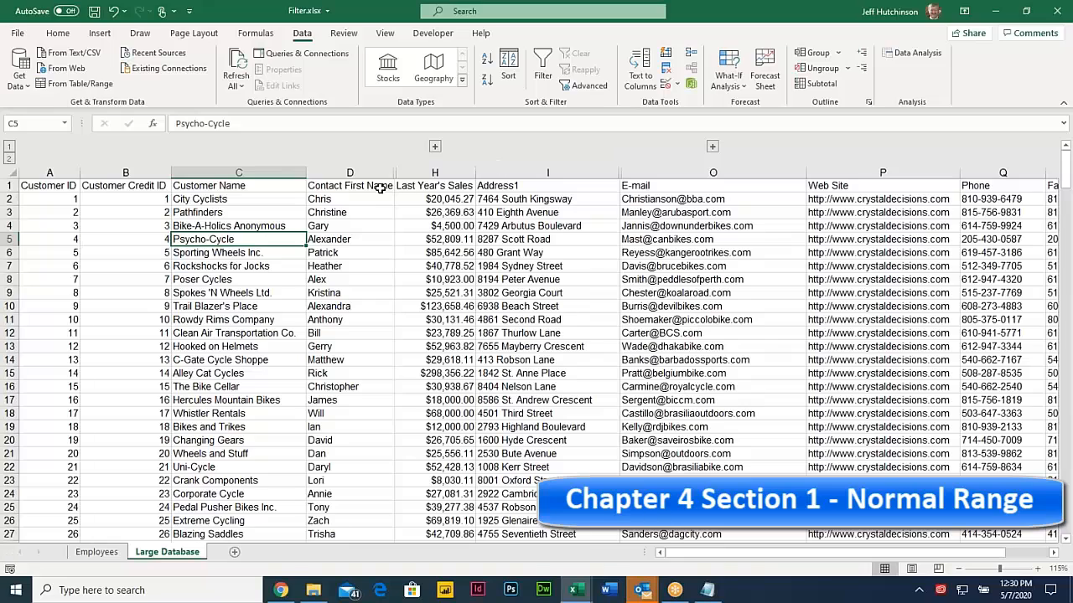
pyautogui.click(355, 173)
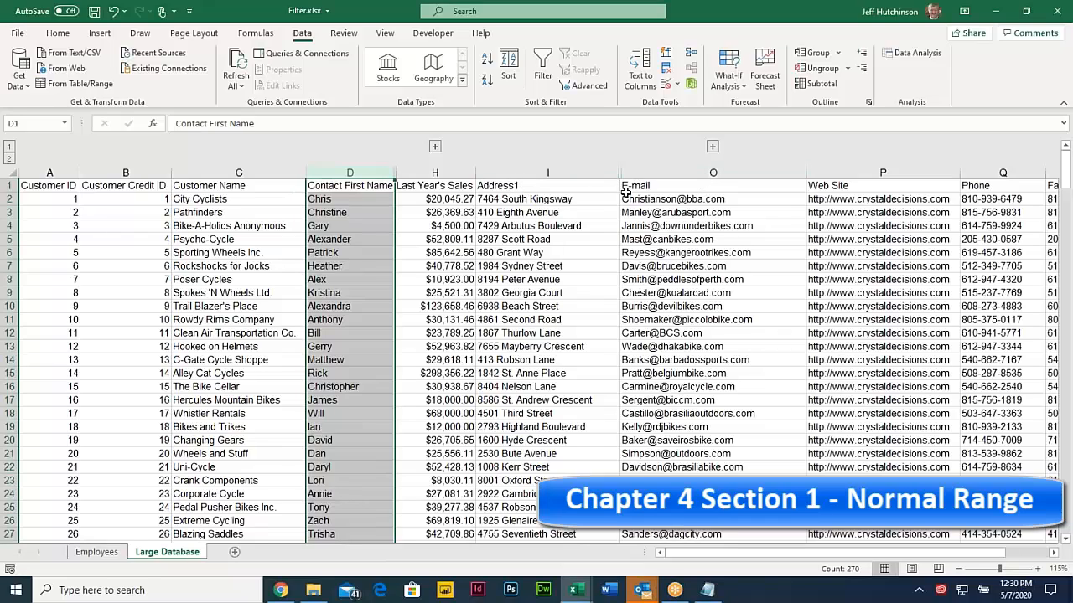
# Step: Expand the grouped address columns, look across to the Fax column, and collapse the group again
pyautogui.click(530, 185)
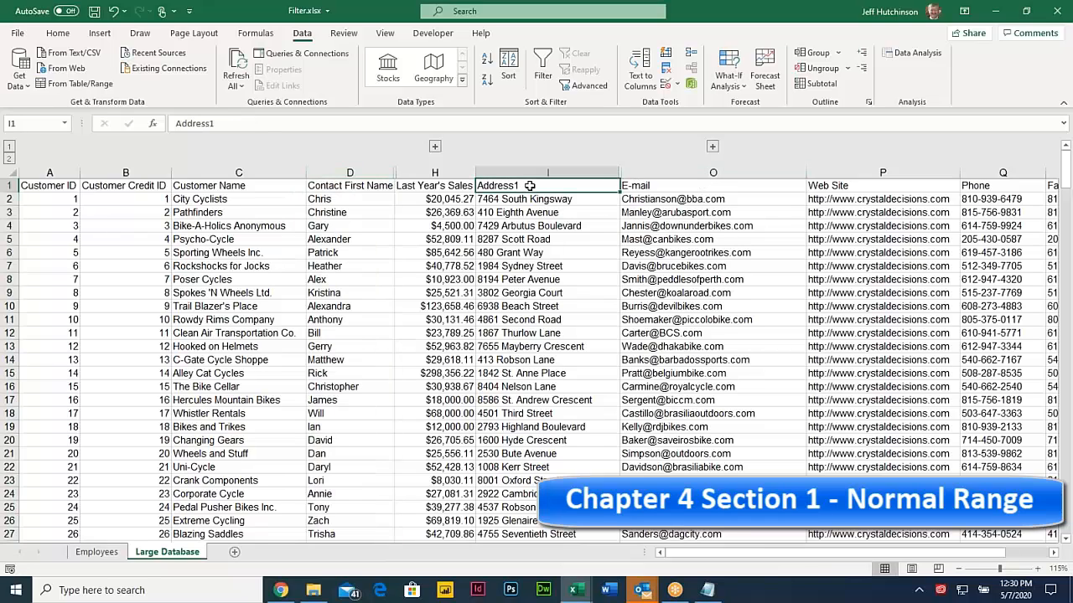
pyautogui.click(712, 149)
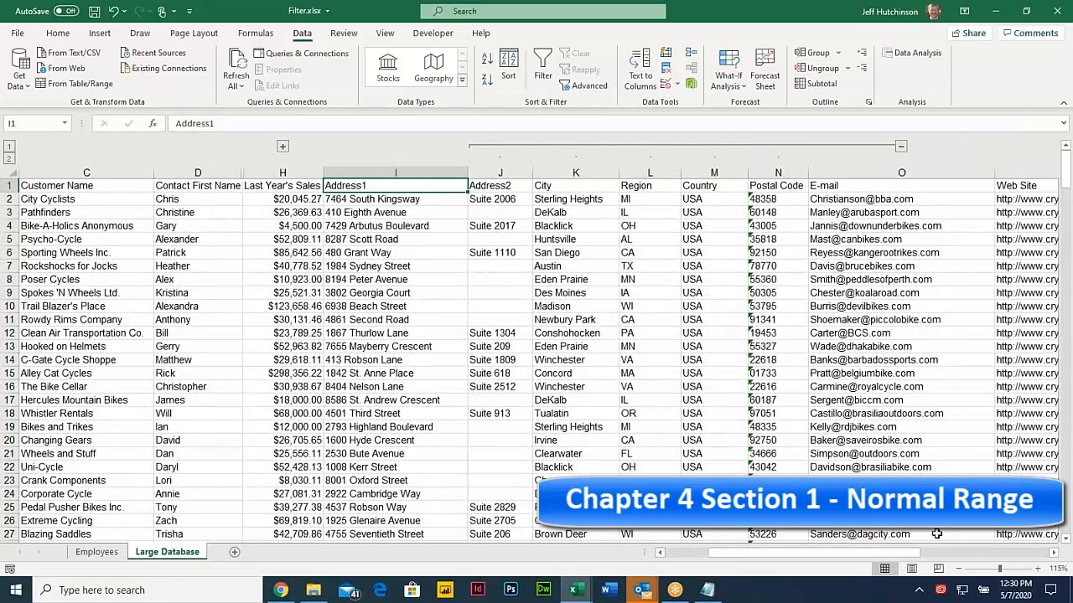
pyautogui.click(960, 555)
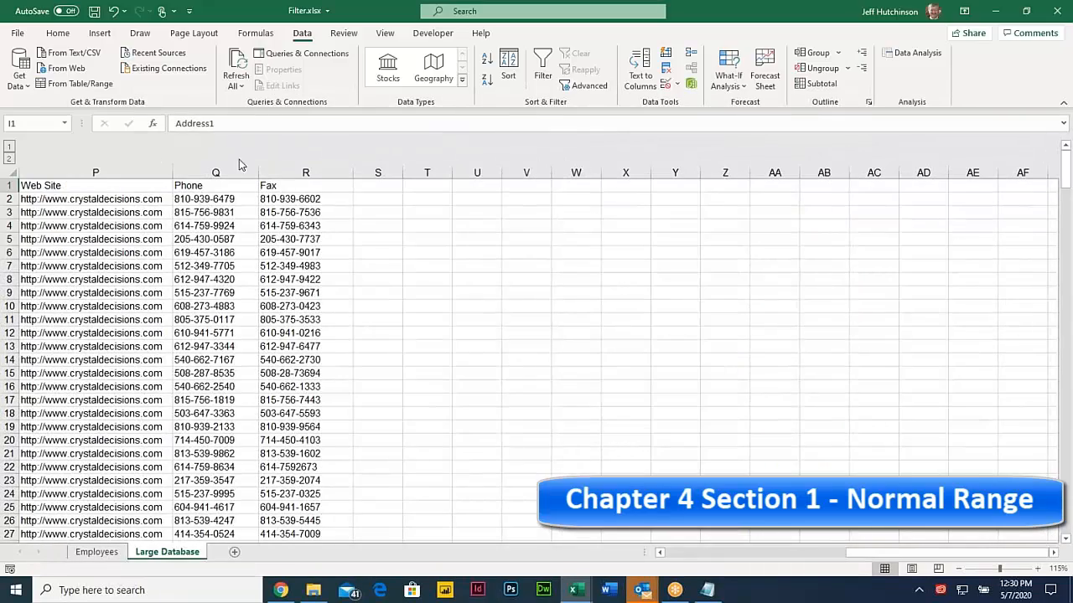
pyautogui.click(660, 553)
pyautogui.click(661, 553)
pyautogui.click(661, 553)
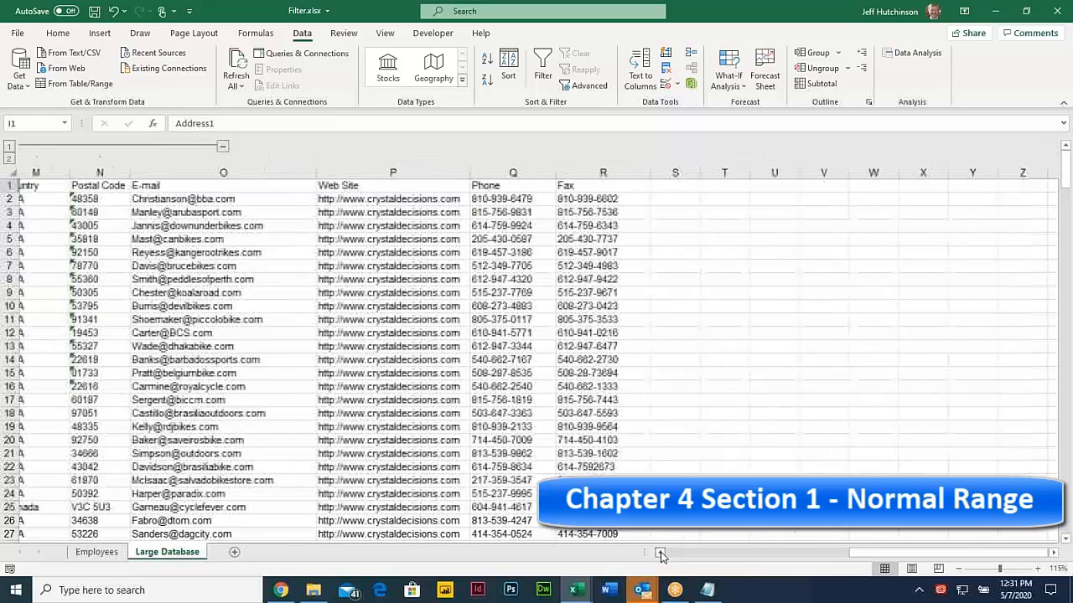
pyautogui.click(239, 149)
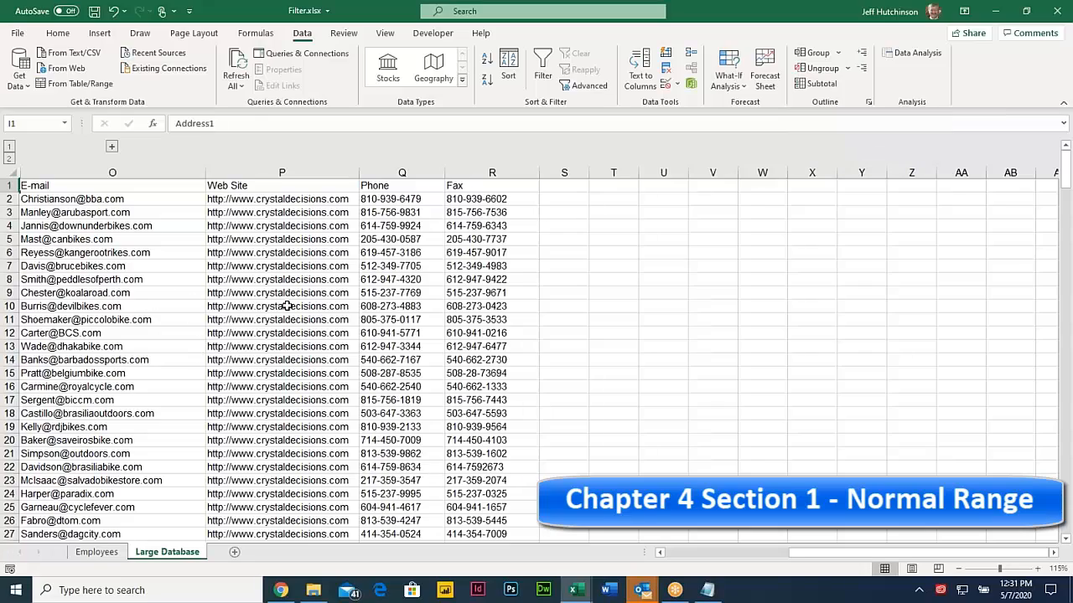
pyautogui.moveTo(287, 306); pyautogui.dragTo(7, 308)
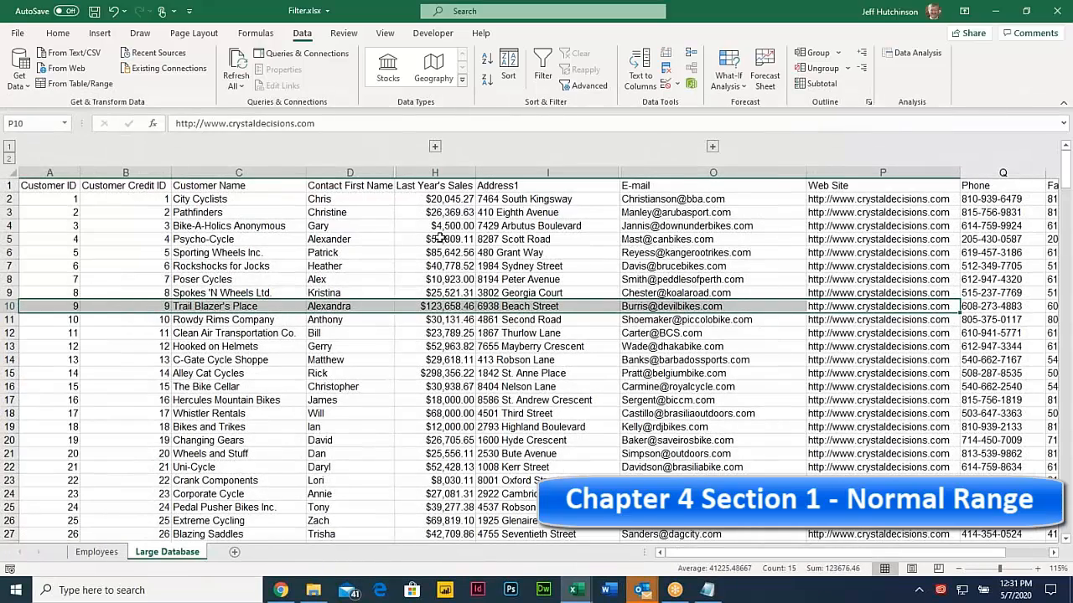
pyautogui.click(479, 225)
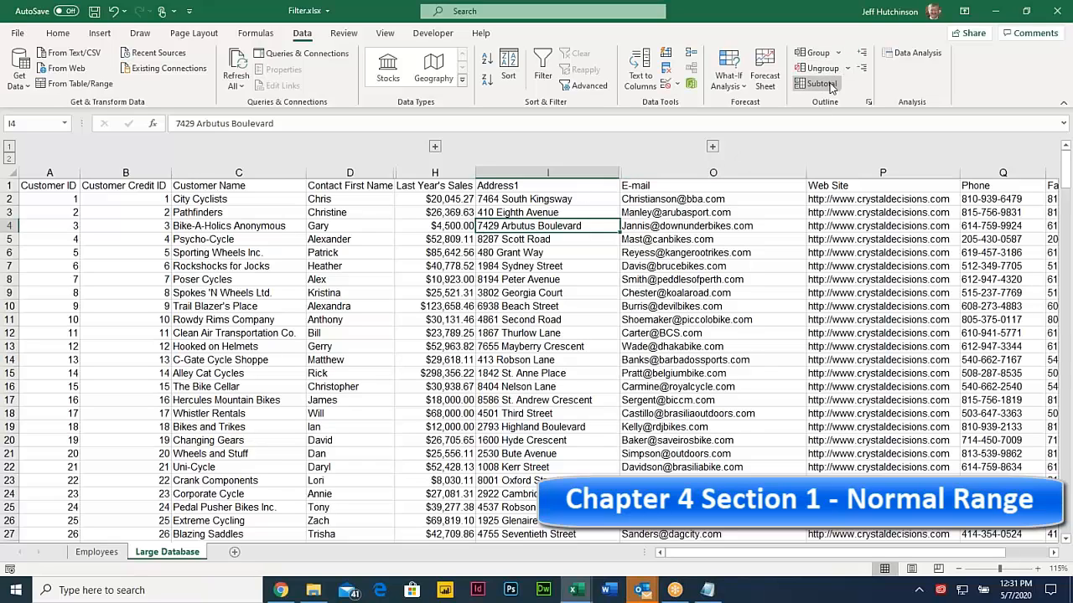
# Step: Return to the subtotaled employee list on the Employees sheet
pyautogui.click(257, 300)
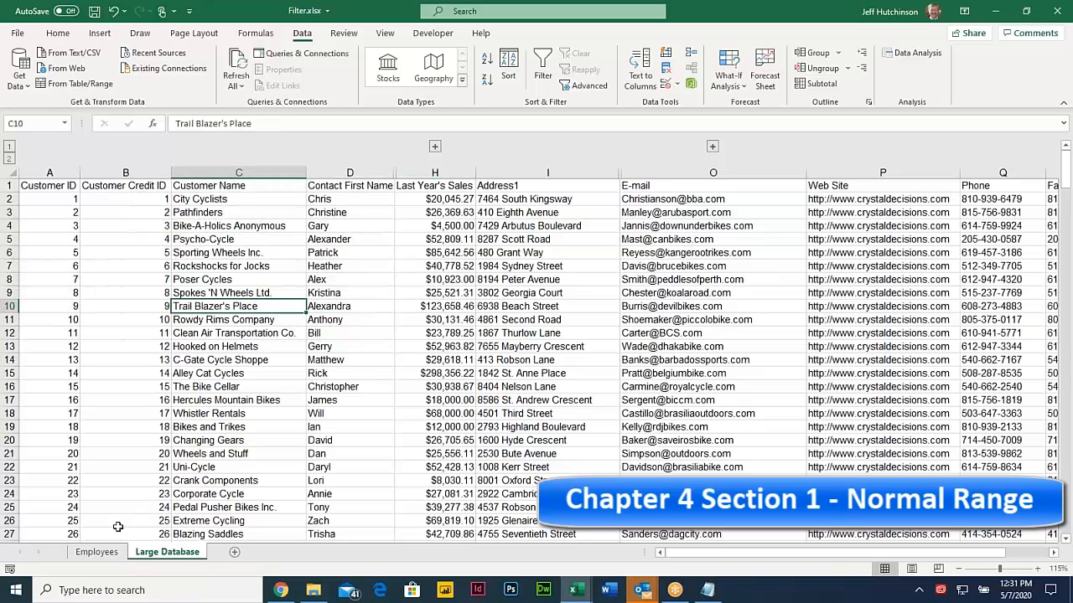
pyautogui.click(97, 552)
pyautogui.click(238, 320)
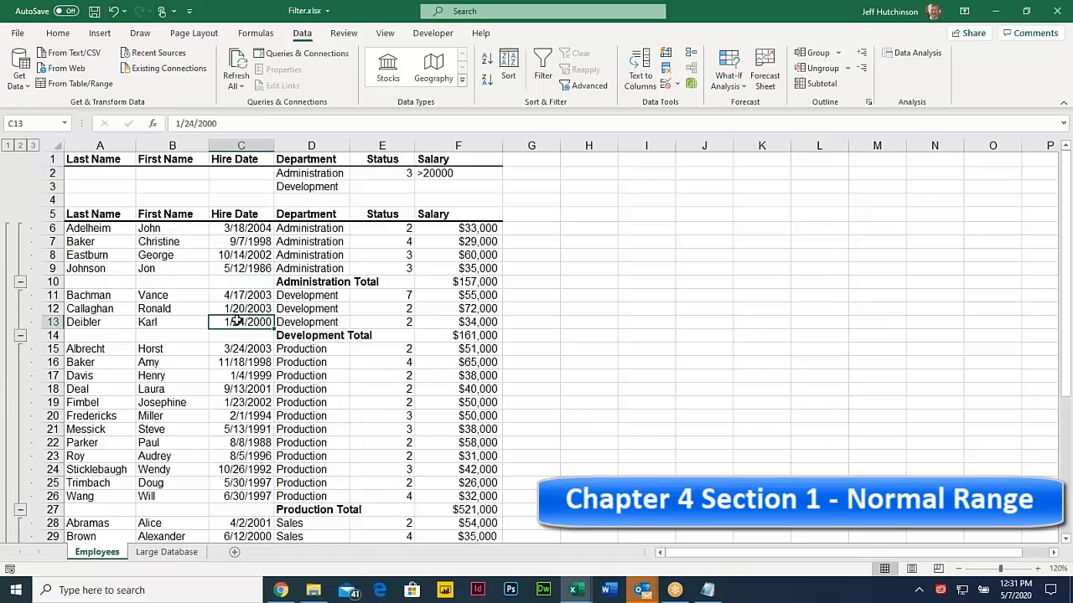
pyautogui.click(304, 284)
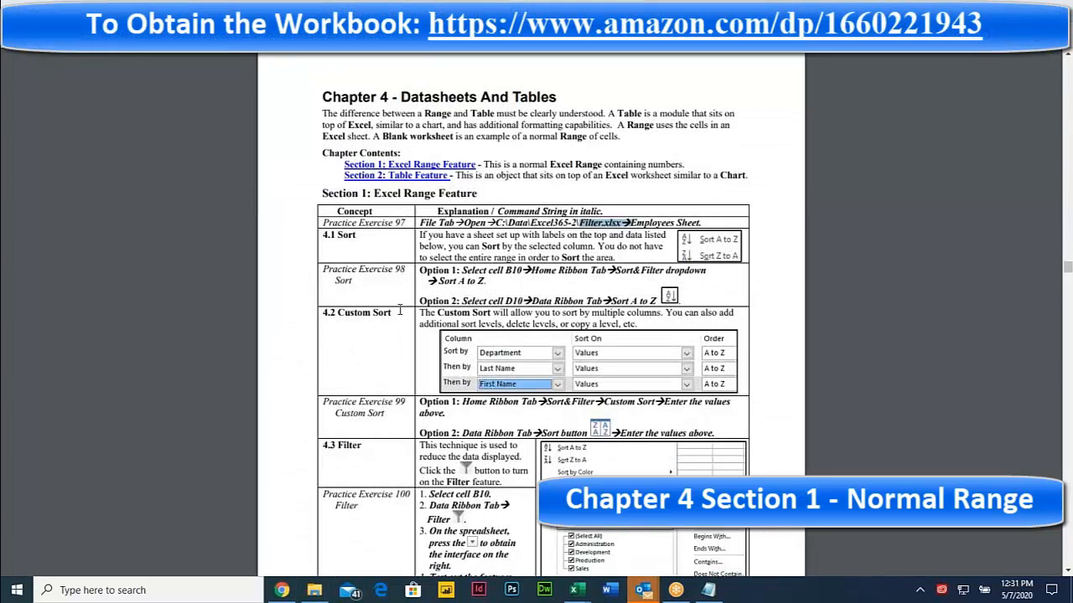
# Step: Review the Excel365-2 PDF from the Chapter 4 sort and filter topics through Clear, Subtotals and Section 2: Table Features
pyautogui.scroll(-10, 379, 461)
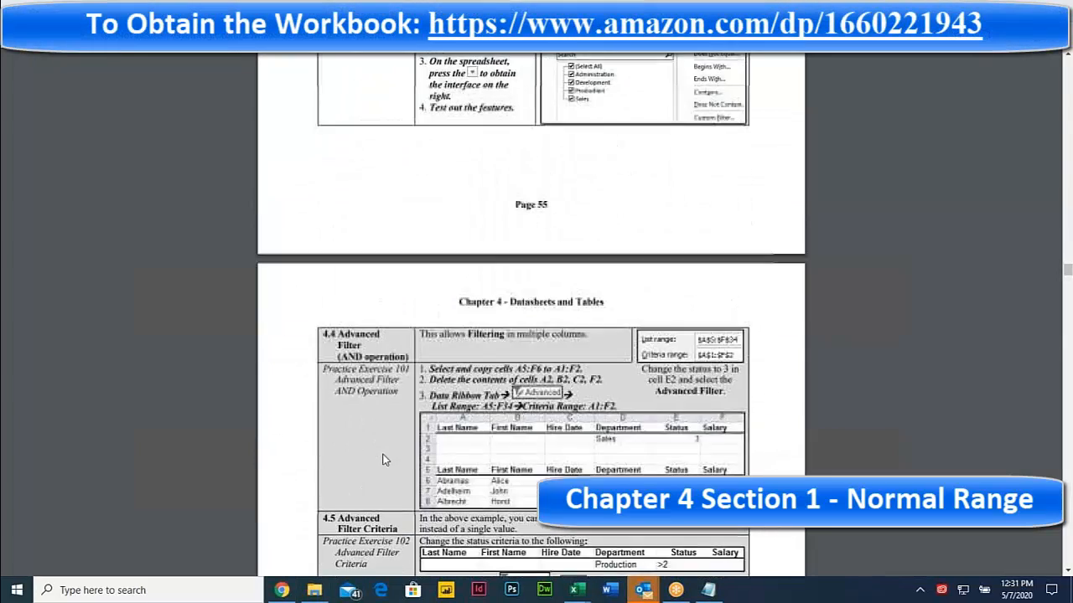
pyautogui.scroll(-10, 417, 459)
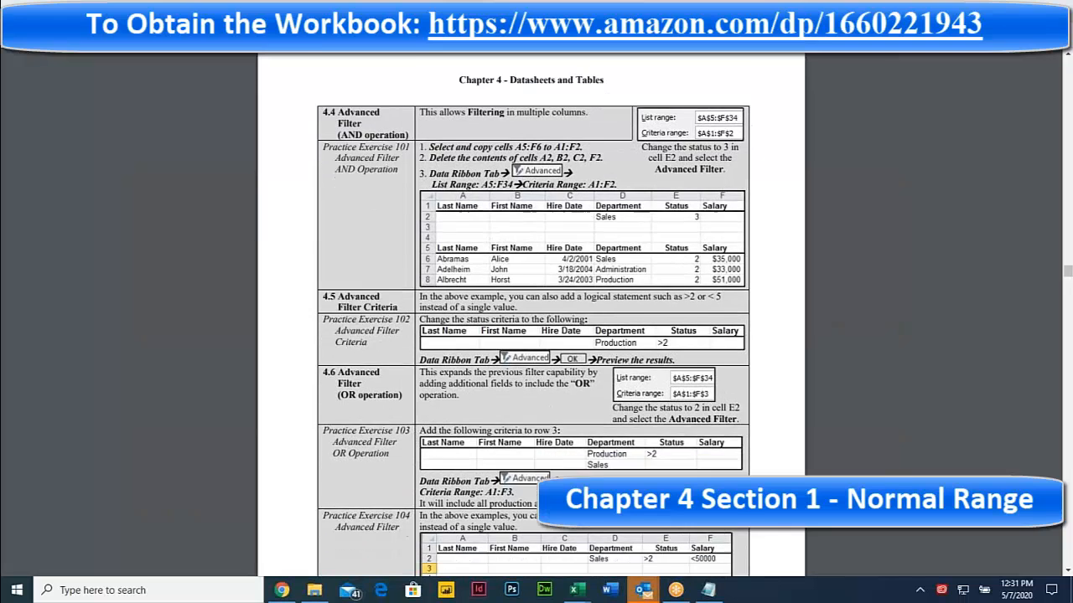
pyautogui.scroll(-2, 374, 188)
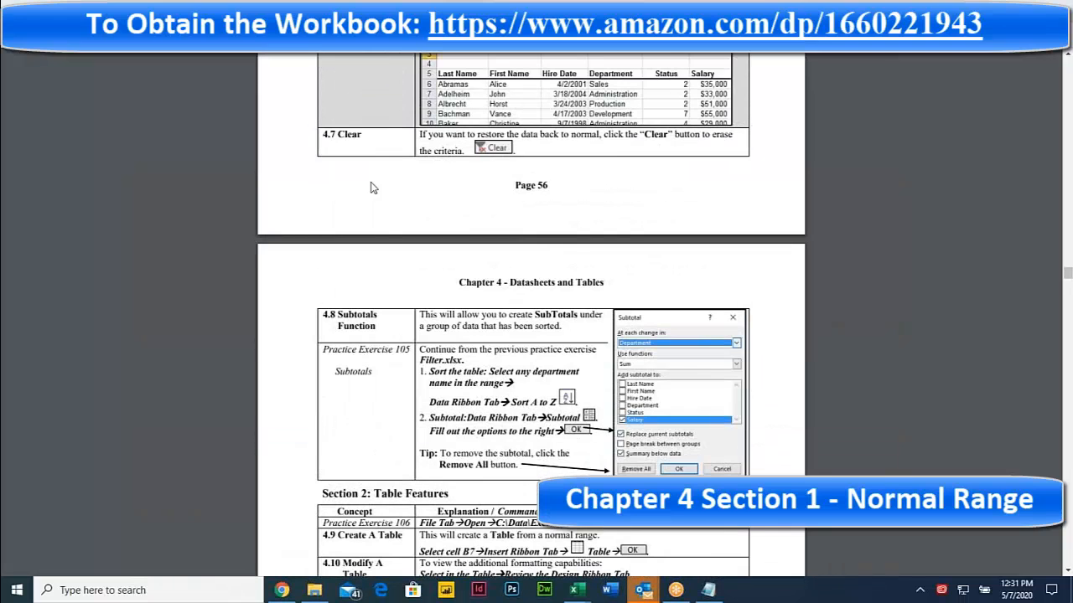
pyautogui.moveTo(338, 134); pyautogui.dragTo(445, 150)
pyautogui.moveTo(336, 316); pyautogui.dragTo(424, 361)
pyautogui.scroll(-3, 513, 494)
pyautogui.scroll(-5, 514, 487)
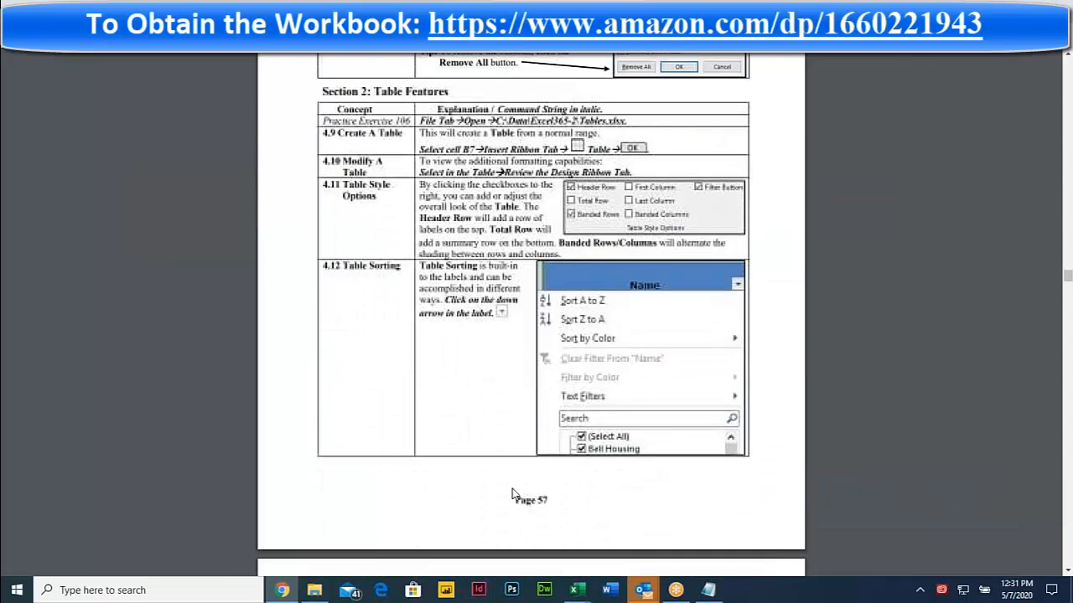
pyautogui.moveTo(339, 110); pyautogui.dragTo(447, 105)
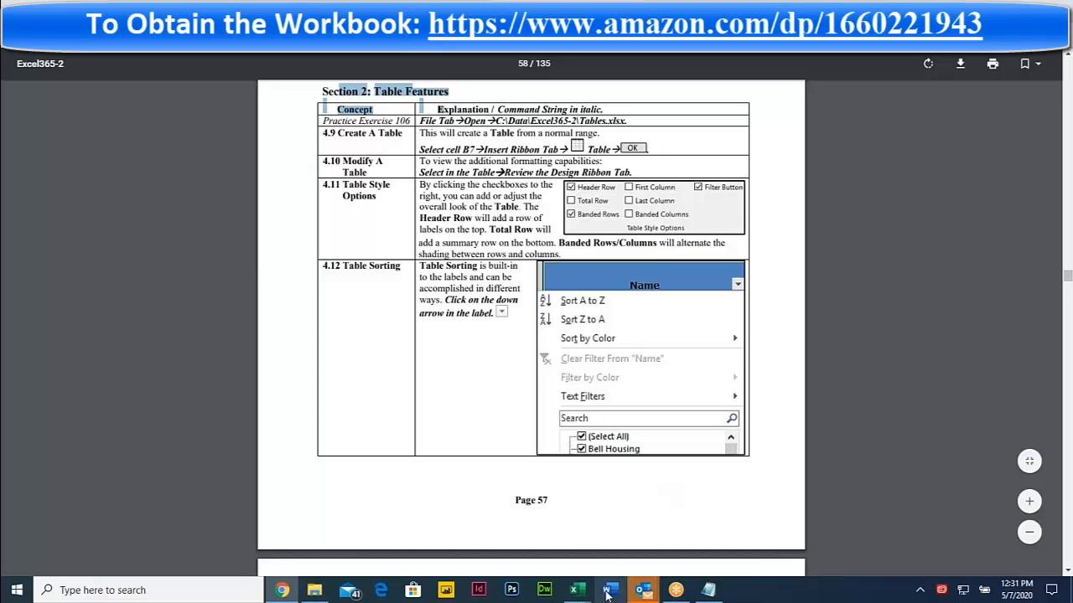
# Step: Switch to Filter.xlsx in Excel and remove all subtotals from the employee list on the Employees sheet
pyautogui.moveTo(577, 590)
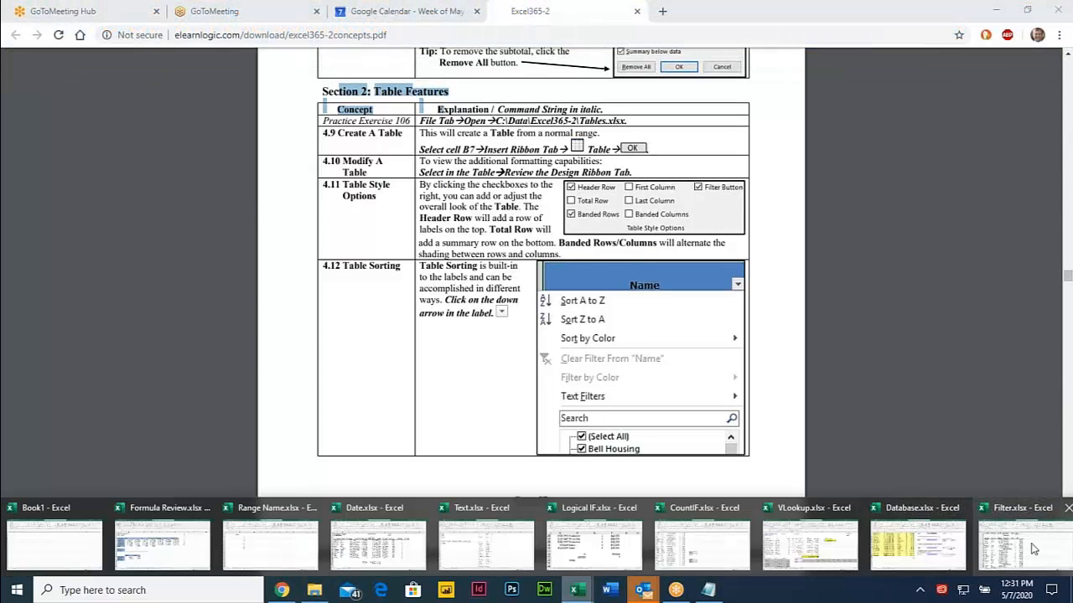
pyautogui.click(1005, 536)
pyautogui.click(227, 312)
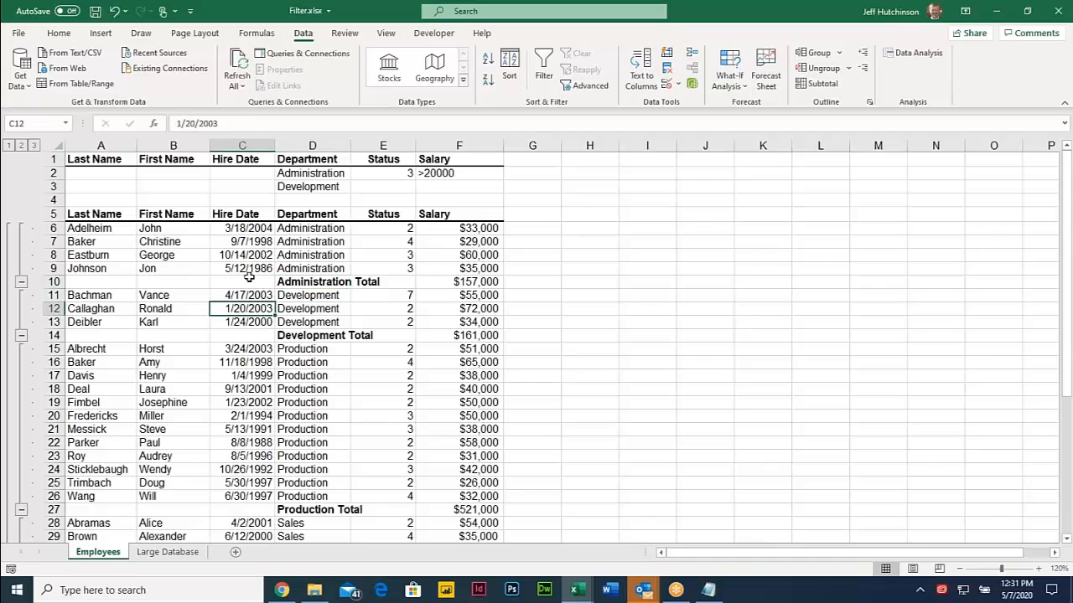
pyautogui.click(250, 277)
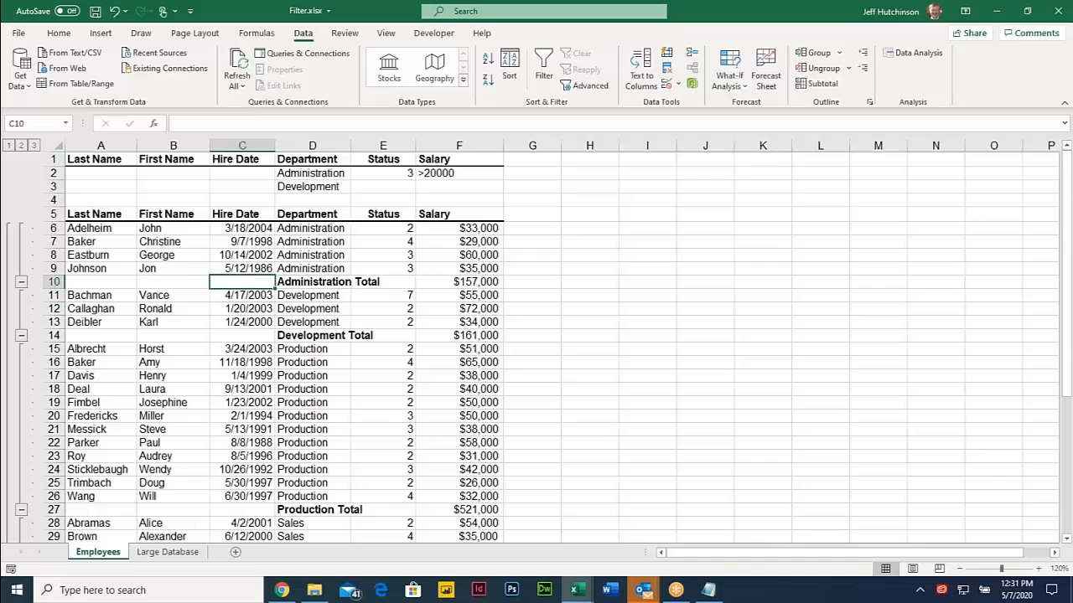
pyautogui.click(823, 85)
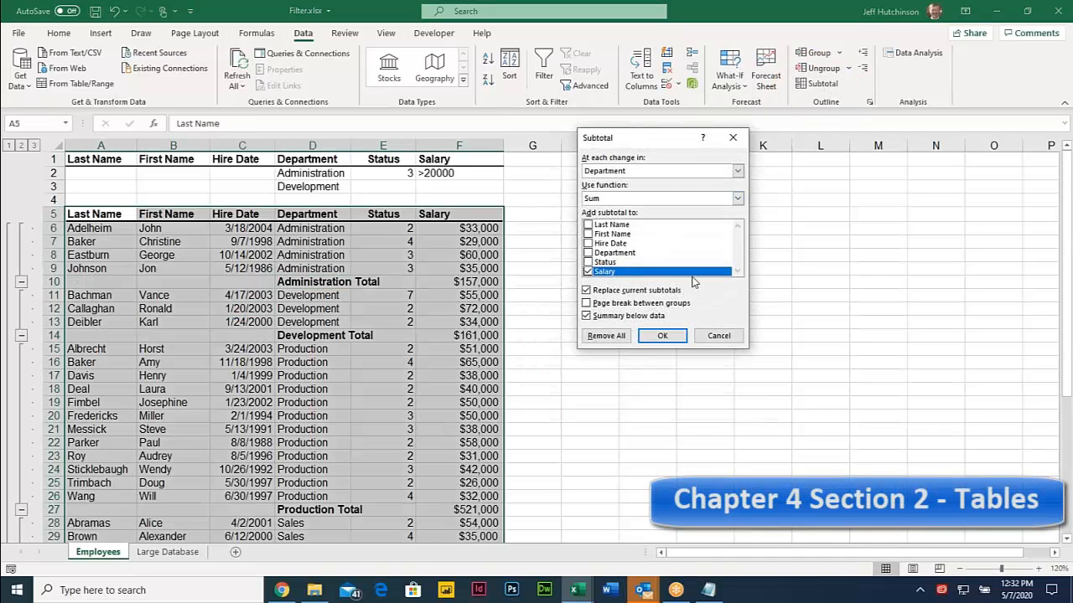
pyautogui.click(606, 336)
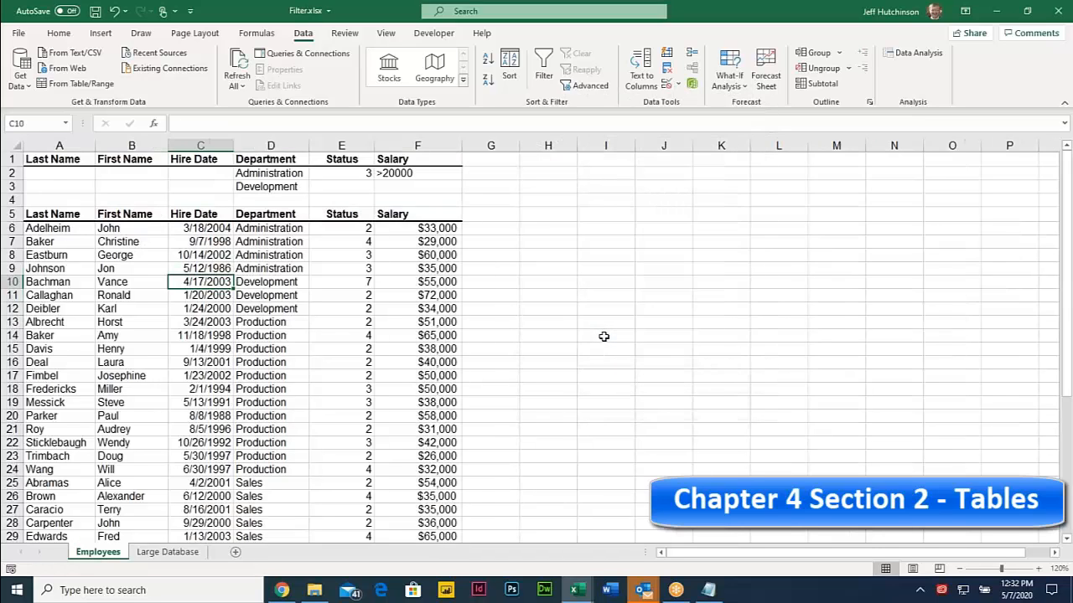
# Step: Convert the employee list A5:F34 into a table that uses its first row as headers
pyautogui.click(193, 349)
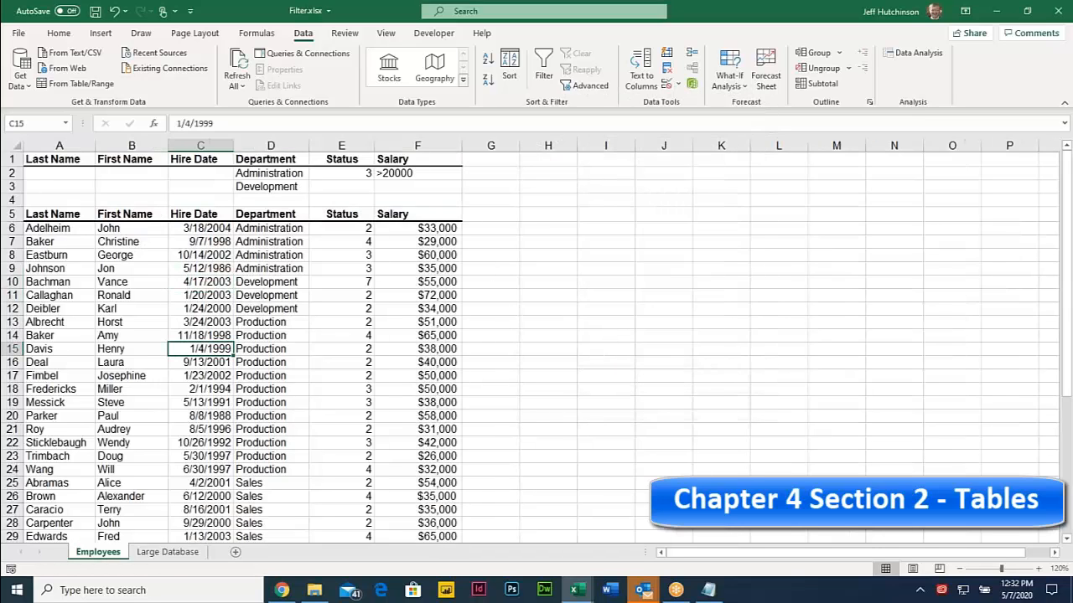
pyautogui.click(250, 295)
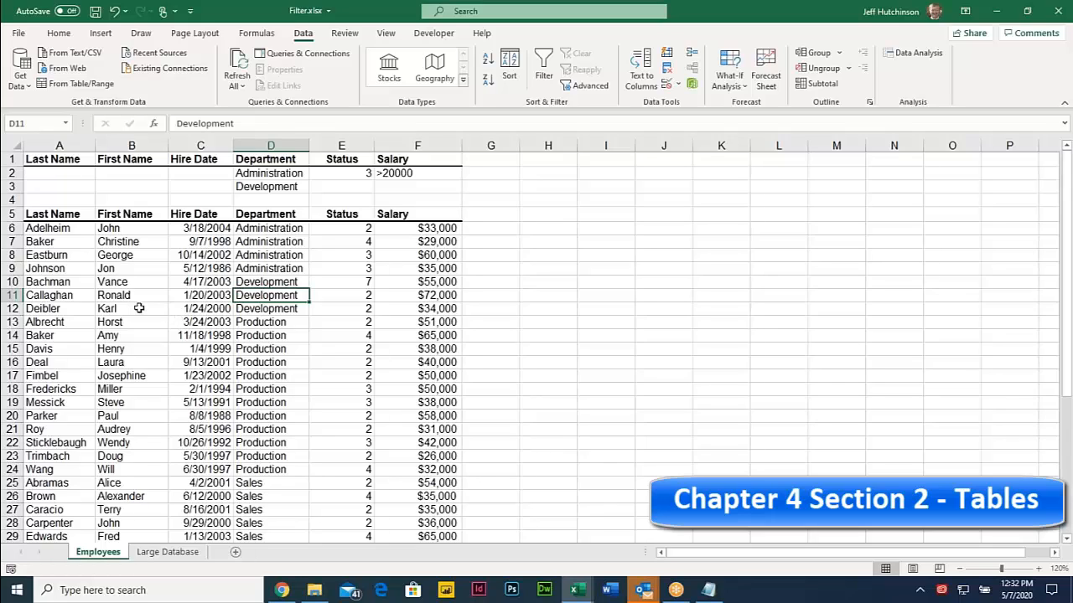
pyautogui.click(139, 308)
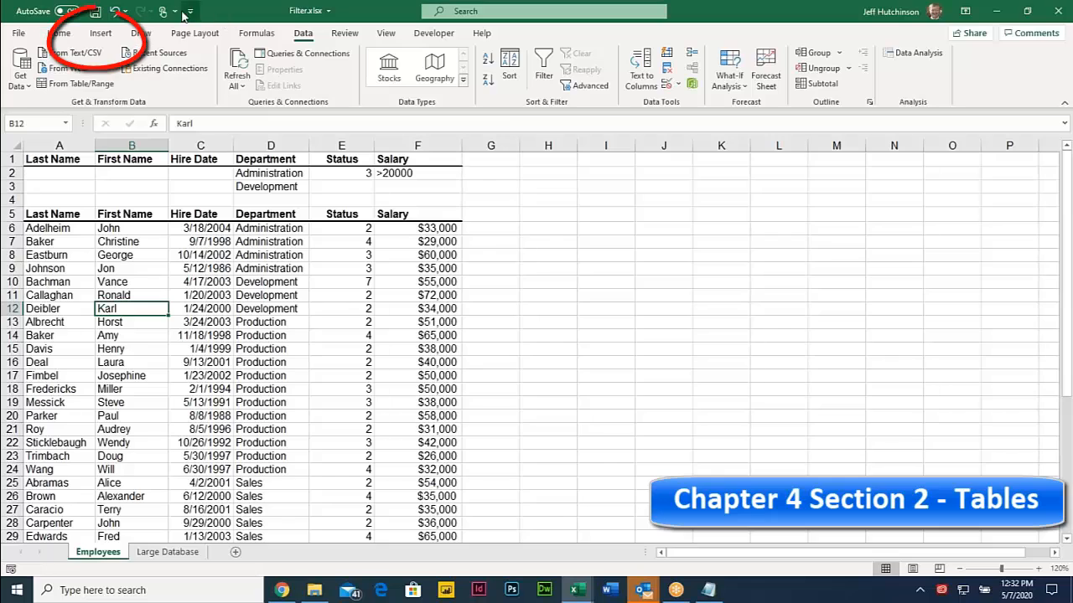
pyautogui.click(101, 35)
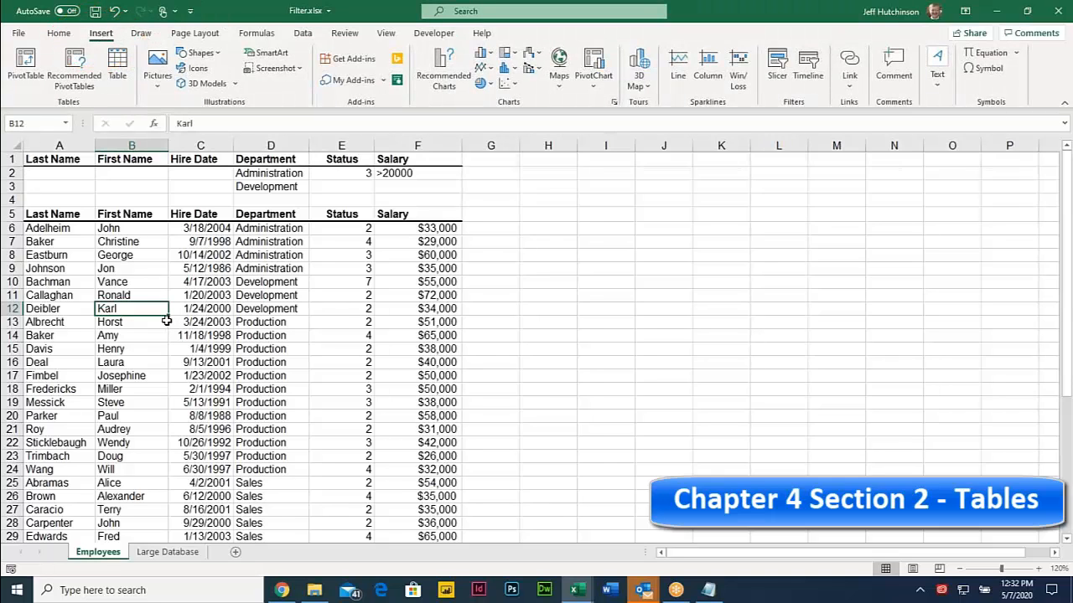
pyautogui.click(120, 69)
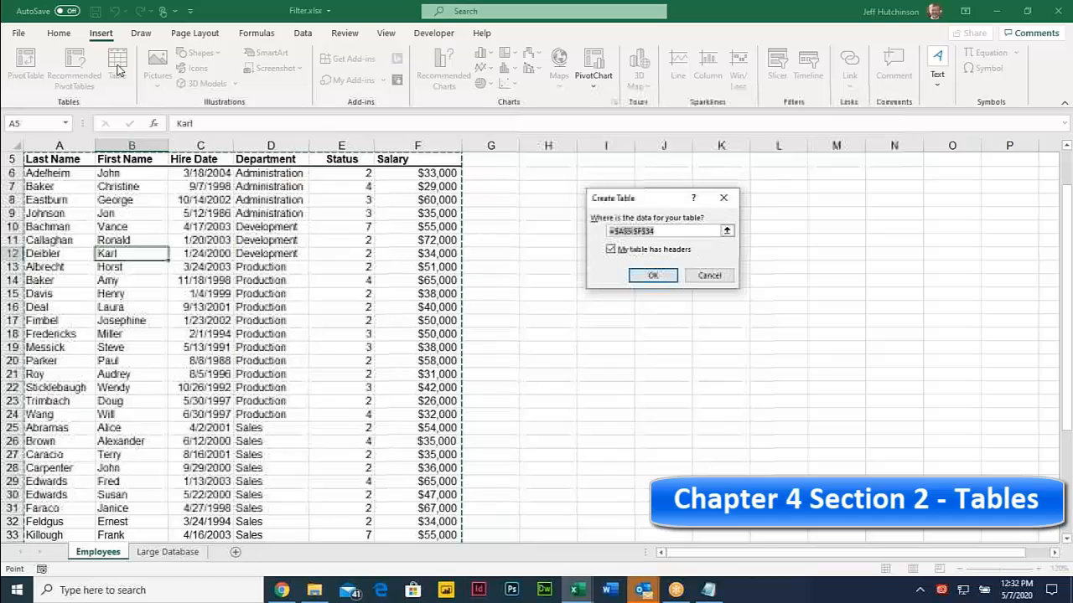
pyautogui.click(652, 277)
pyautogui.click(330, 278)
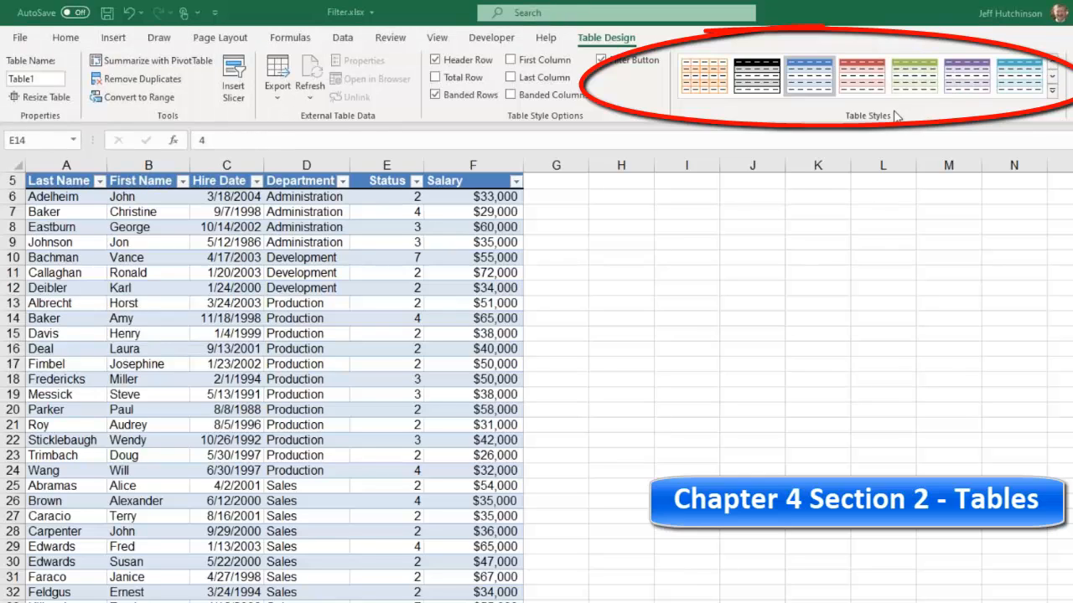
# Step: Apply the red banded style from the first row of the Medium table styles to the employee table
pyautogui.click(1052, 92)
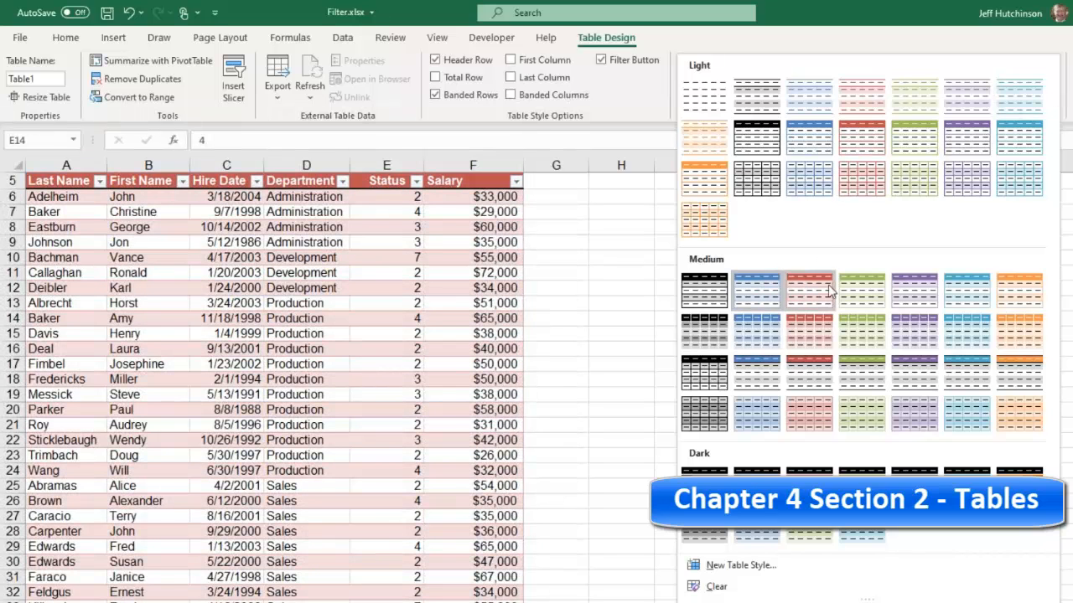
pyautogui.click(812, 293)
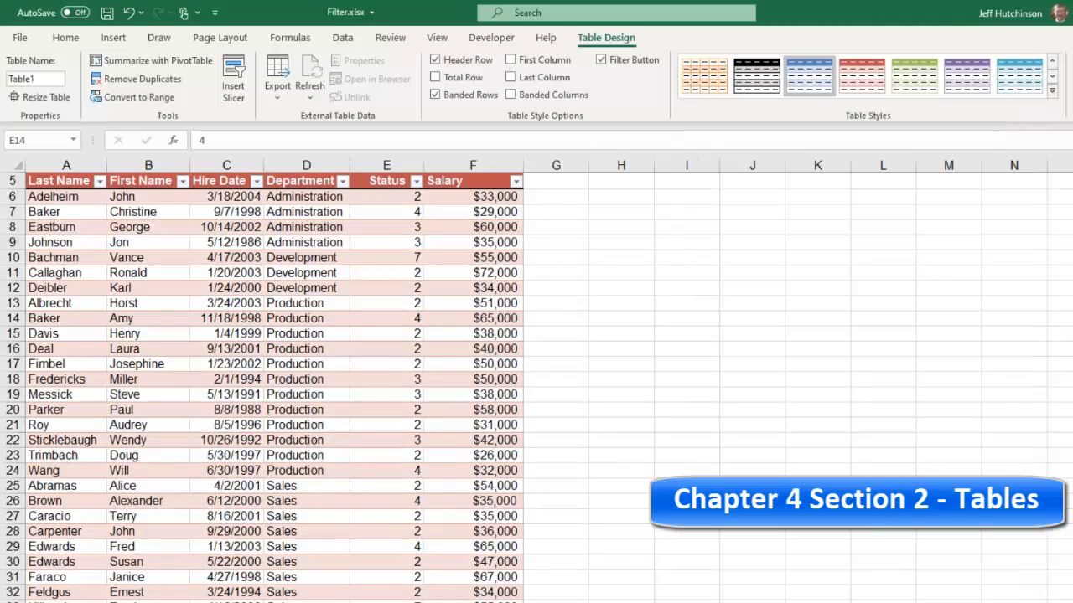
pyautogui.scroll(2, 290, 266)
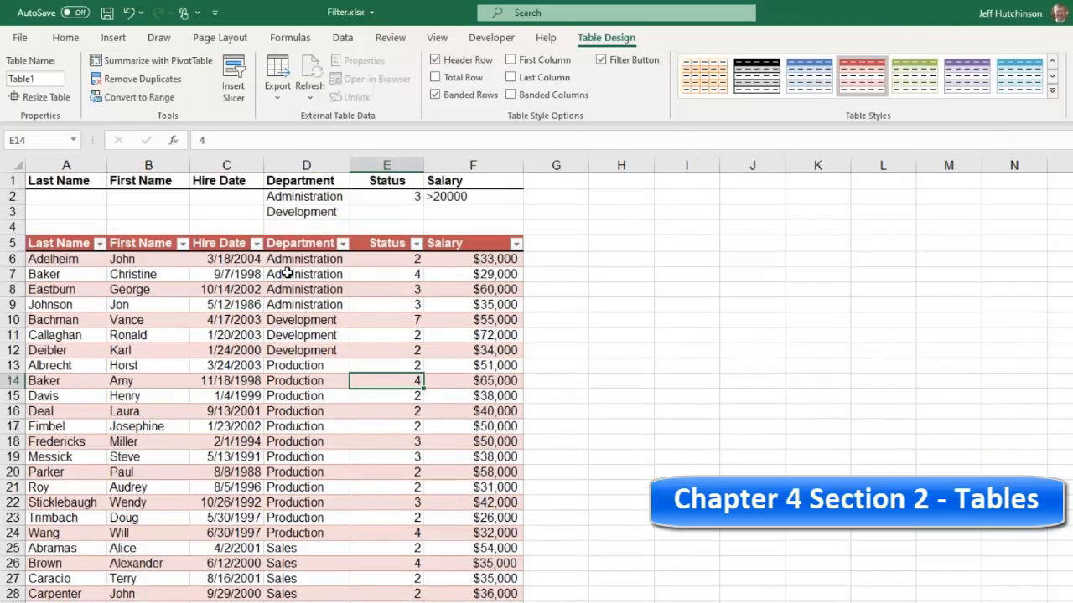
pyautogui.scroll(-2, 287, 248)
pyautogui.scroll(1, 159, 253)
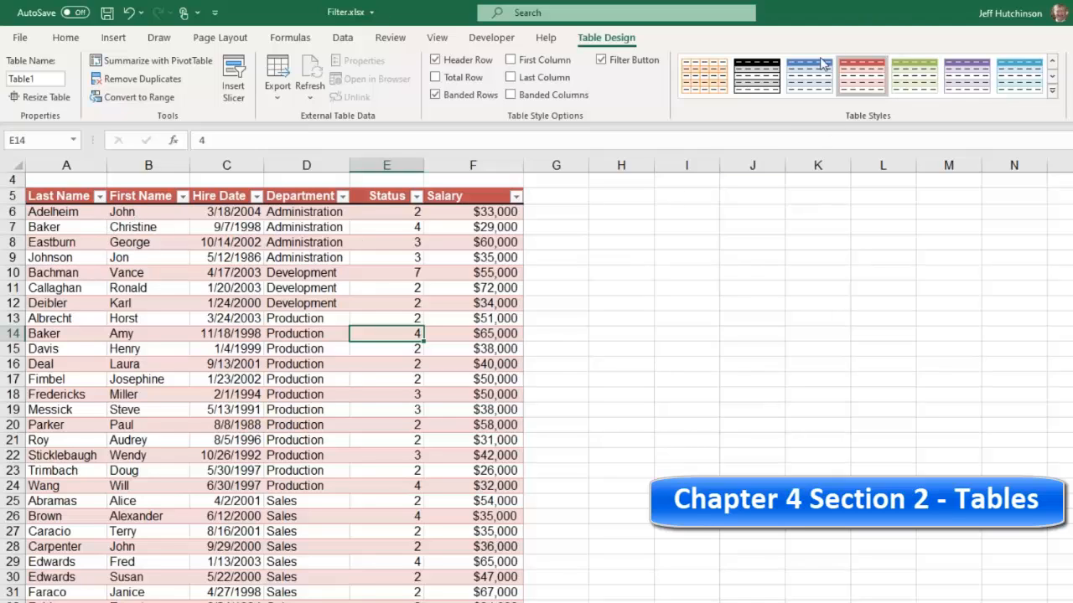
pyautogui.click(885, 73)
pyautogui.click(260, 292)
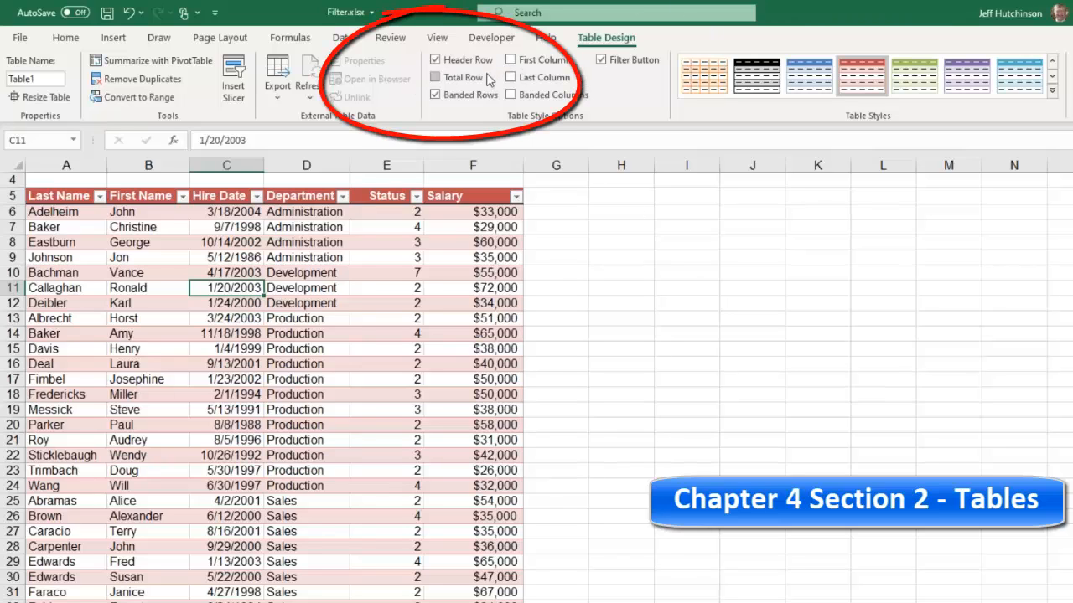
# Step: Try banded columns instead of banded rows on the employee table, and restore the banded rows
pyautogui.click(435, 96)
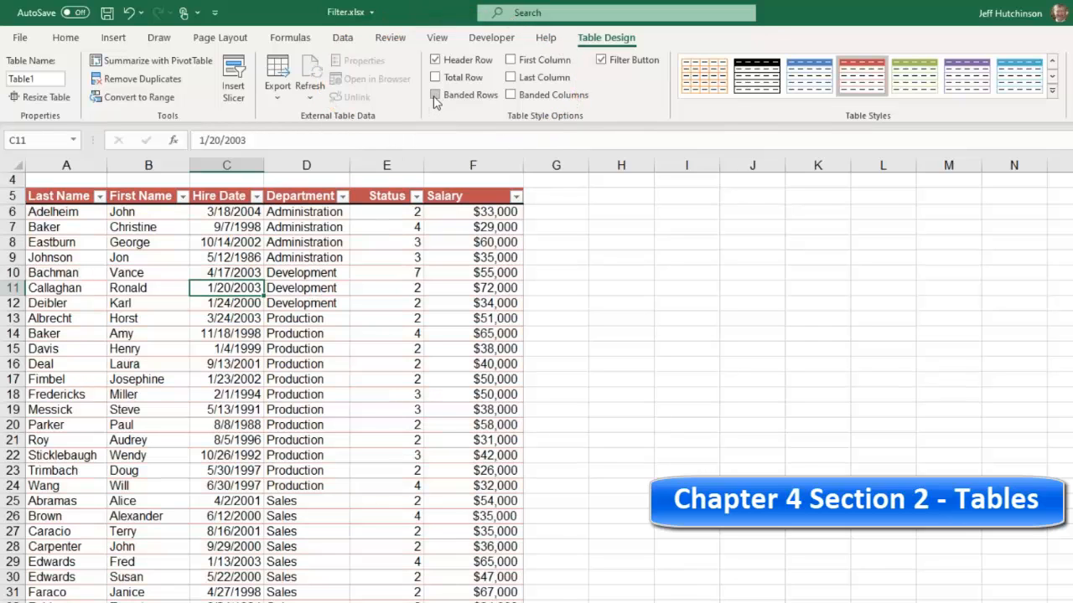
pyautogui.click(510, 96)
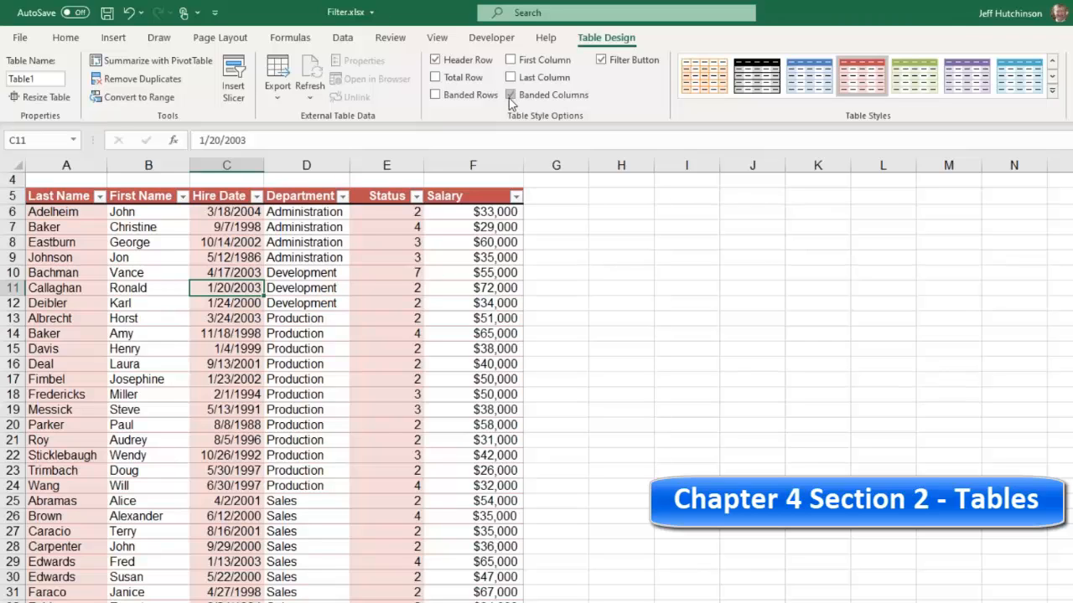
pyautogui.click(510, 95)
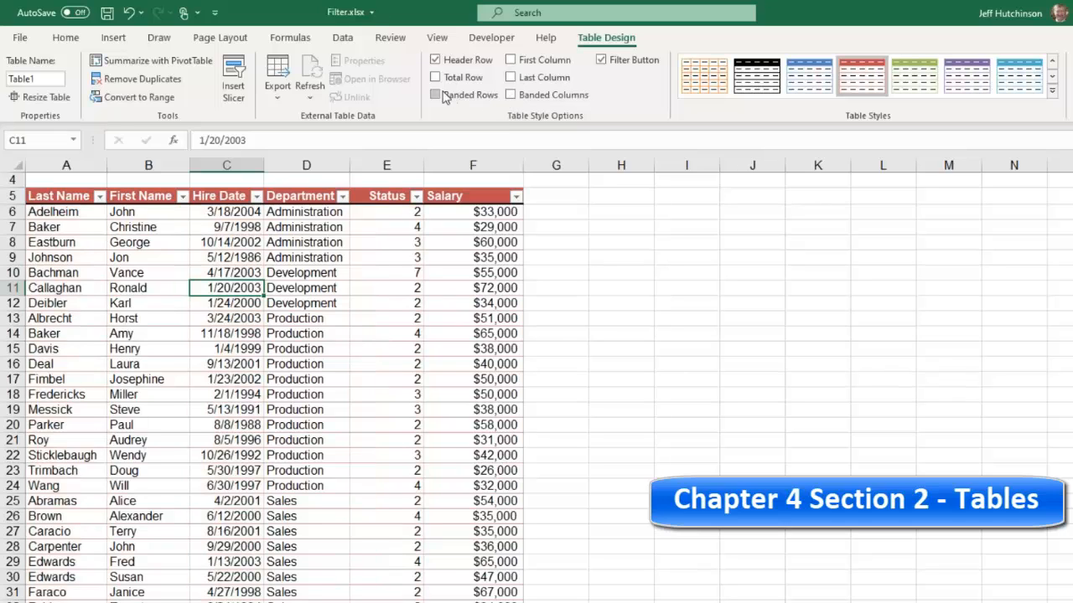
pyautogui.click(435, 95)
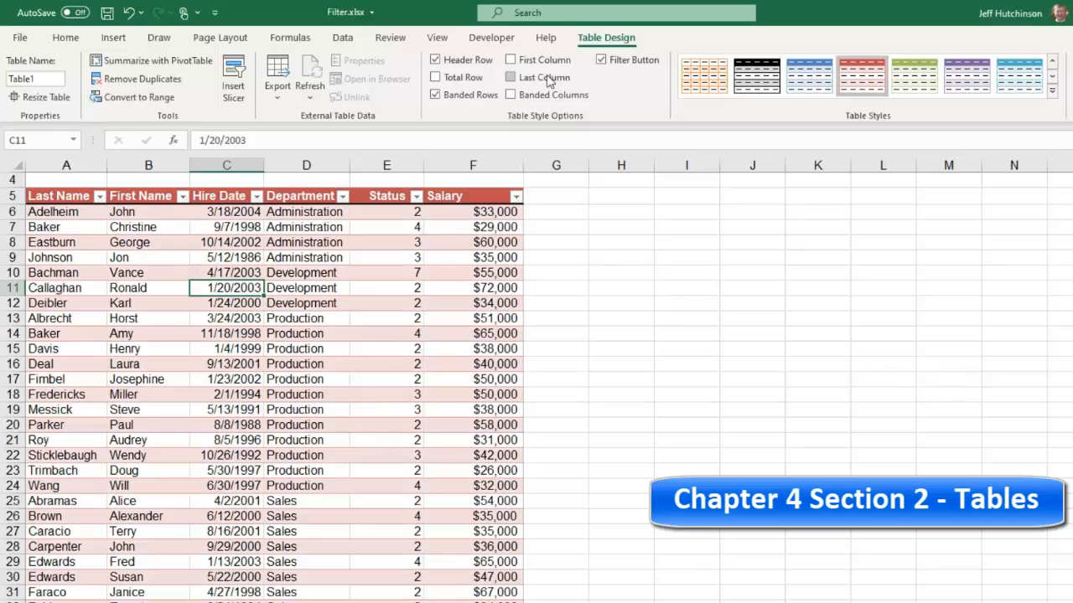
# Step: Switch the employee table's header row off and on again to compare the two looks
pyautogui.click(435, 60)
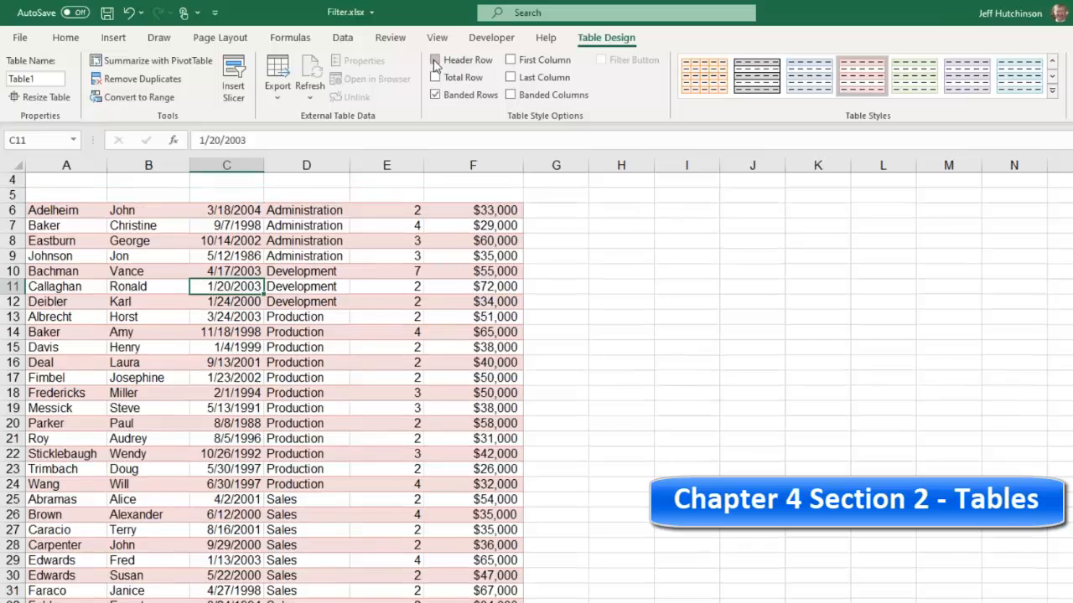
pyautogui.click(435, 61)
pyautogui.click(435, 60)
pyautogui.click(435, 61)
# Step: Show the total row below the employee table, remove it again, and return to the start of the list
pyautogui.scroll(-6, 536, 377)
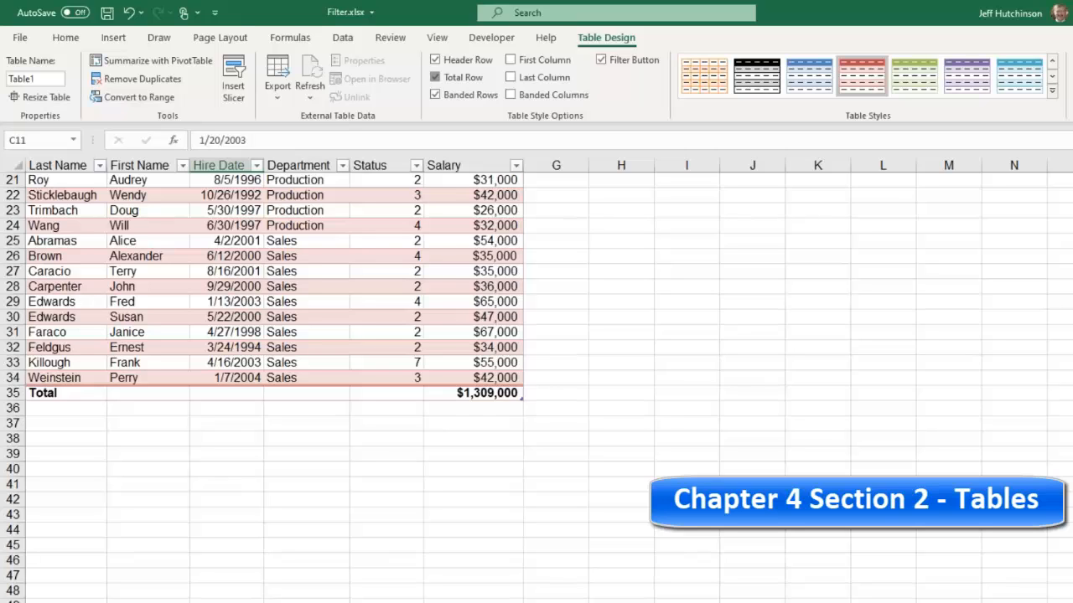
pyautogui.click(435, 77)
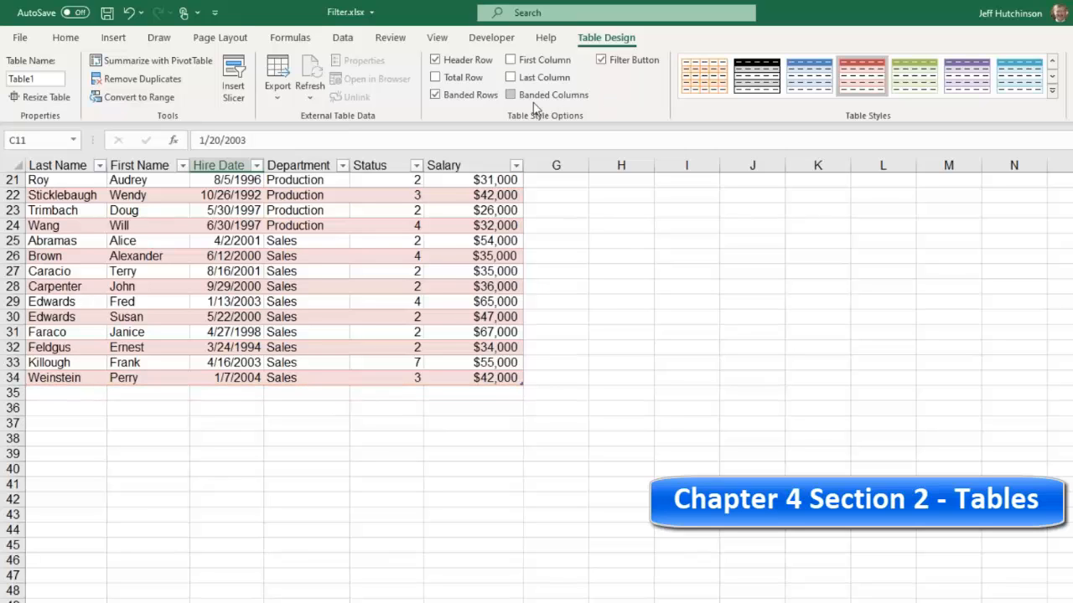
pyautogui.scroll(2, 534, 108)
pyautogui.scroll(-2, 534, 109)
pyautogui.scroll(7, 415, 187)
# Step: Compare the available commands with a cell outside the table selected and with a cell inside it selected
pyautogui.click(686, 274)
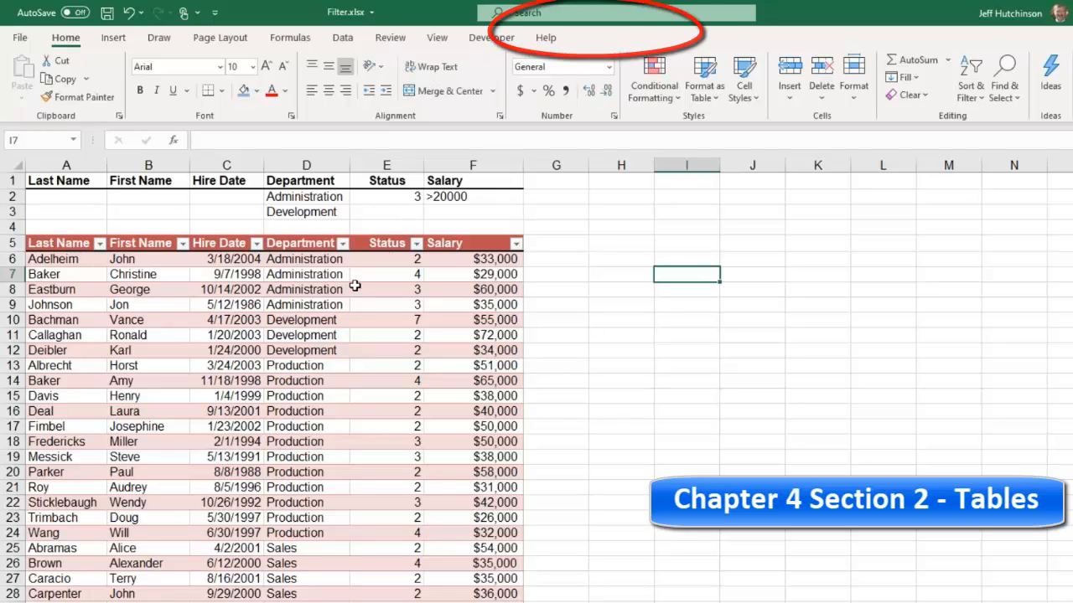
pyautogui.click(204, 329)
pyautogui.click(306, 319)
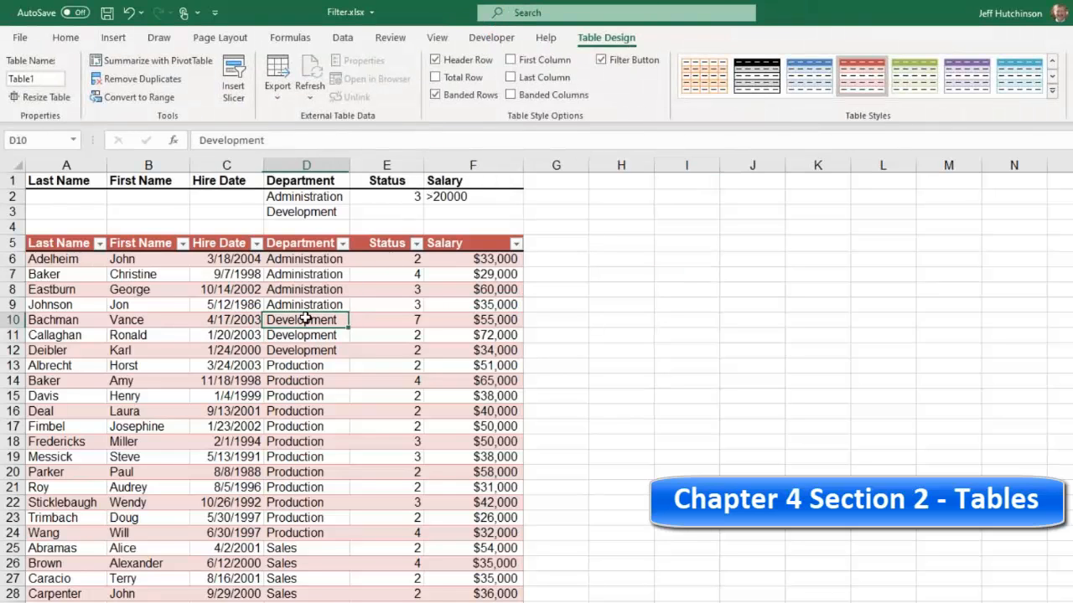
pyautogui.click(214, 321)
pyautogui.click(304, 323)
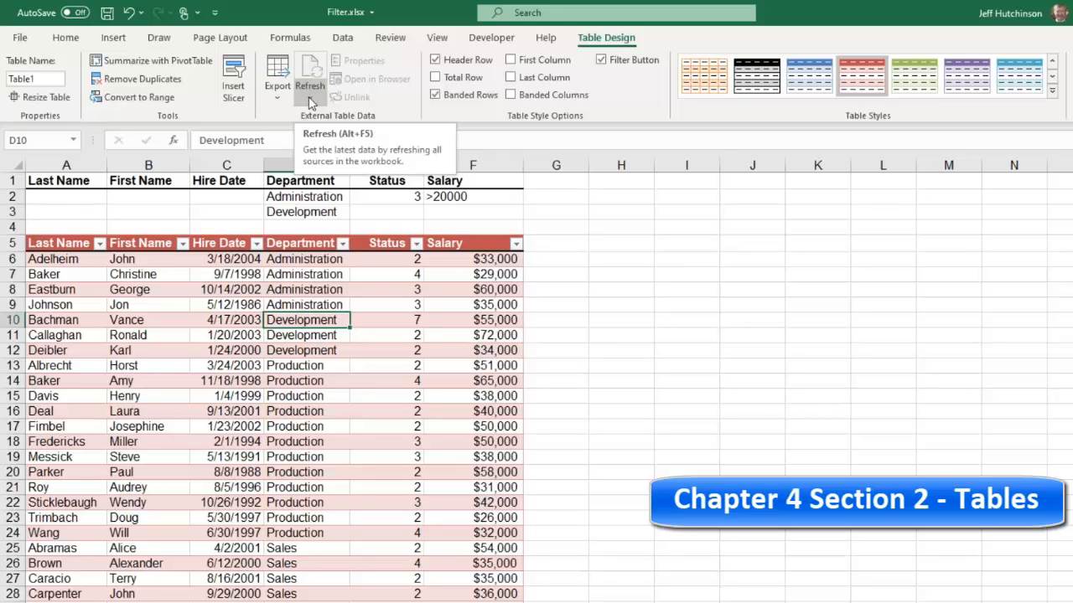
# Step: Insert a slicer for the Department field and place it in the empty columns beside the table
pyautogui.click(235, 92)
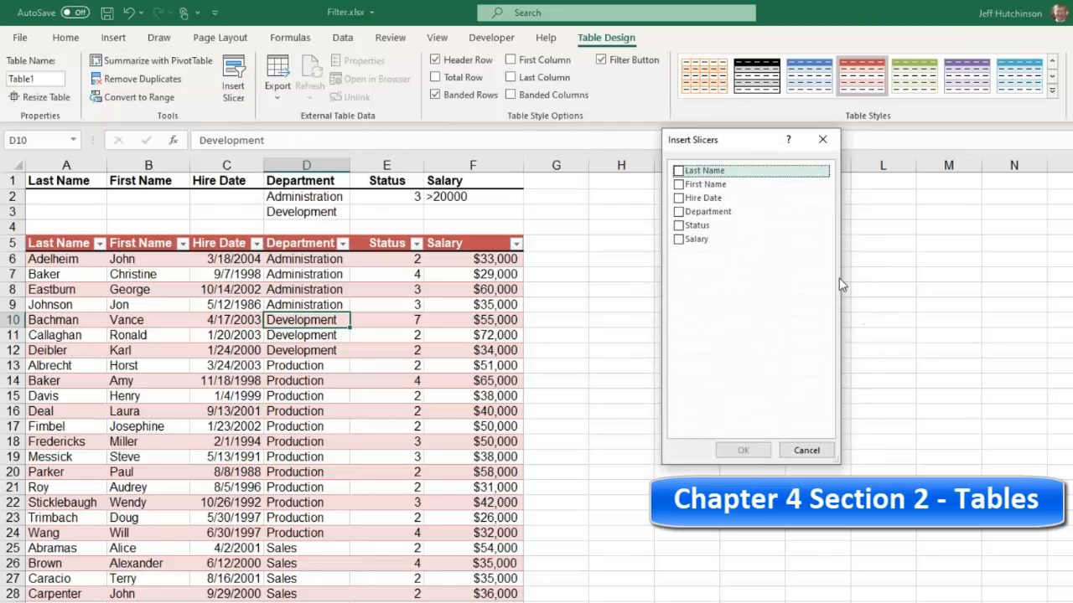
pyautogui.click(679, 211)
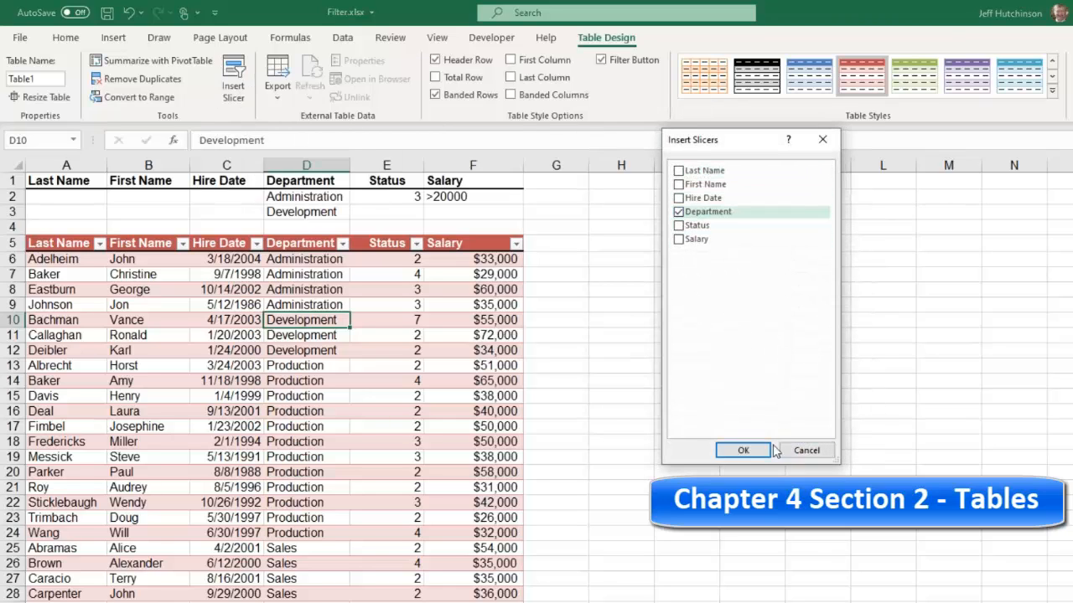
pyautogui.click(743, 452)
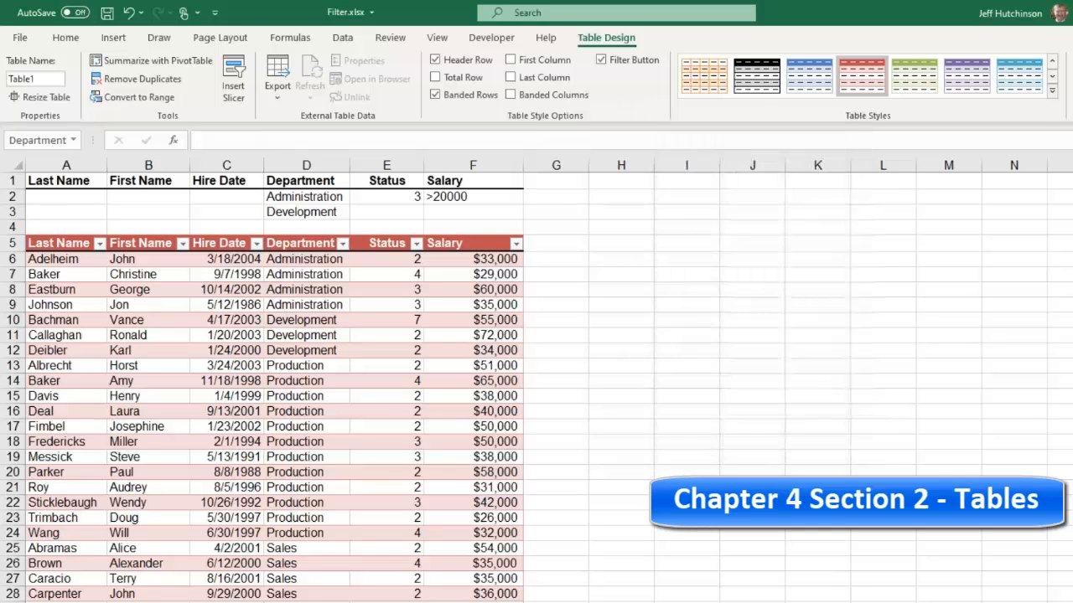
pyautogui.moveTo(596, 275); pyautogui.dragTo(656, 222)
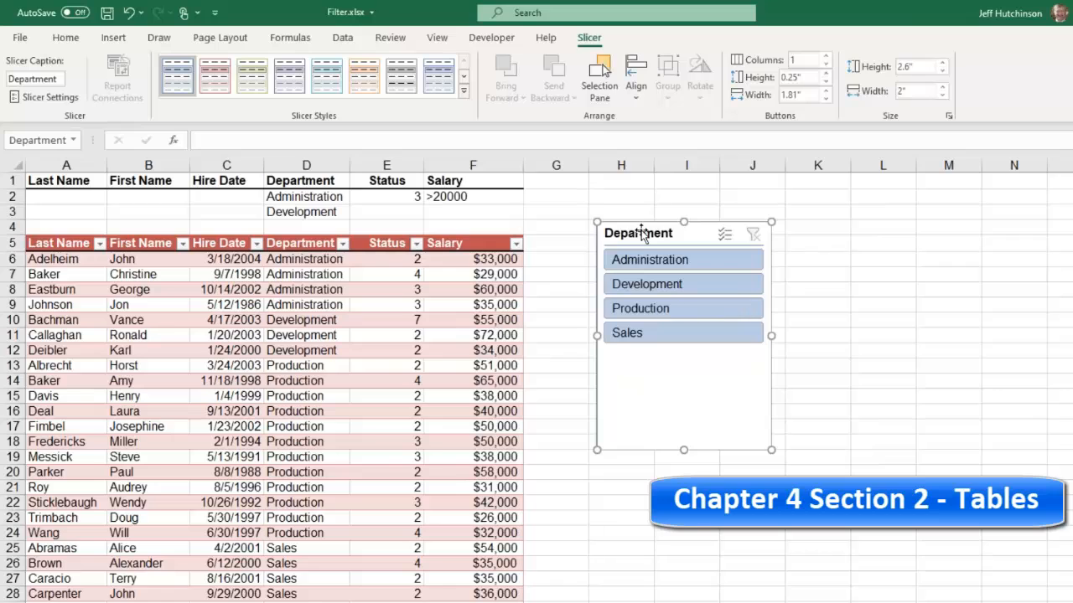
# Step: Use the slicer to filter the table by a single department in turn: Development, Production, Development and Administration
pyautogui.click(342, 243)
pyautogui.click(306, 320)
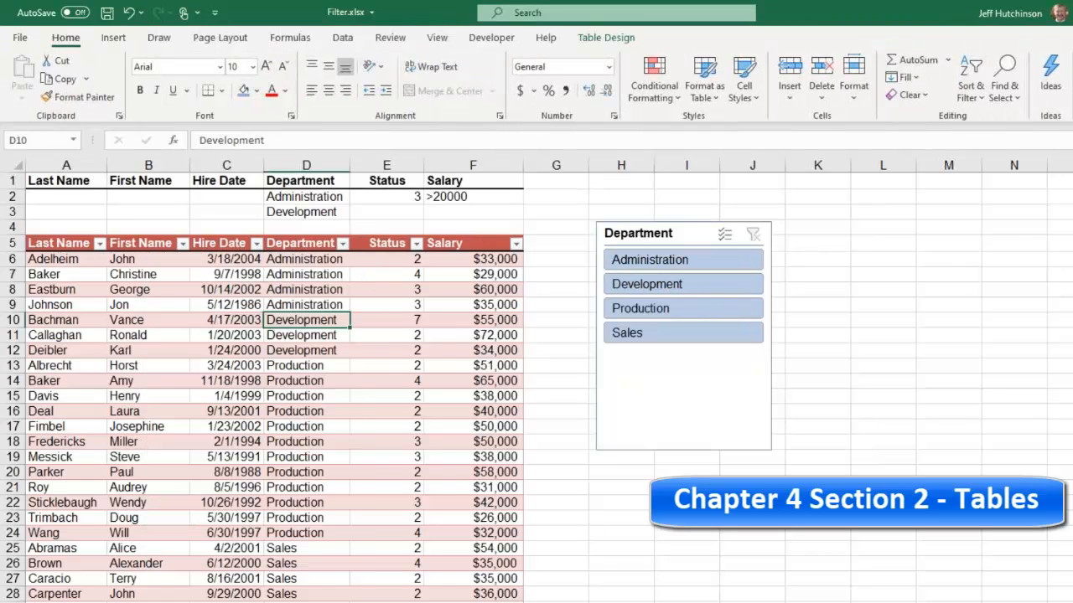
pyautogui.click(686, 284)
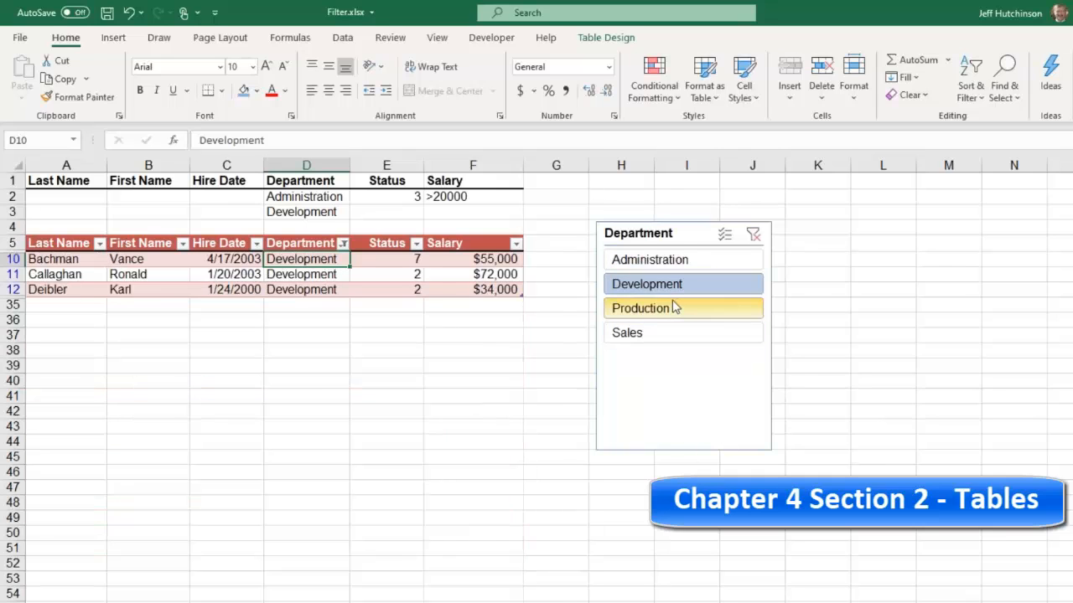
pyautogui.click(675, 308)
pyautogui.click(679, 284)
pyautogui.click(680, 264)
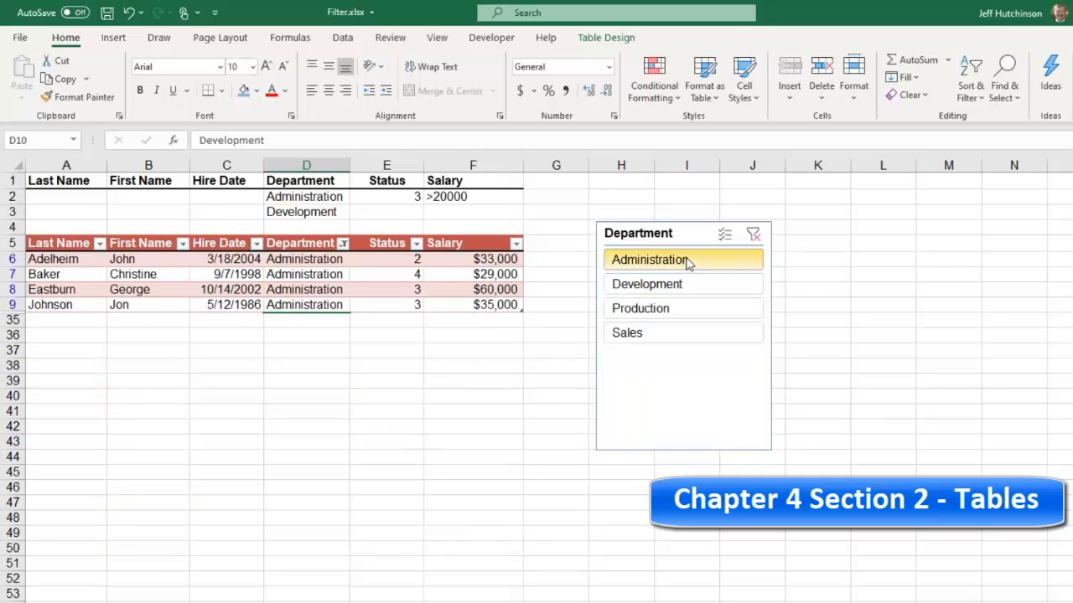
# Step: Filter the table to Administration, Development and Production together with the slicer, trying Sales alone in between
pyautogui.moveTo(686, 258); pyautogui.dragTo(674, 314)
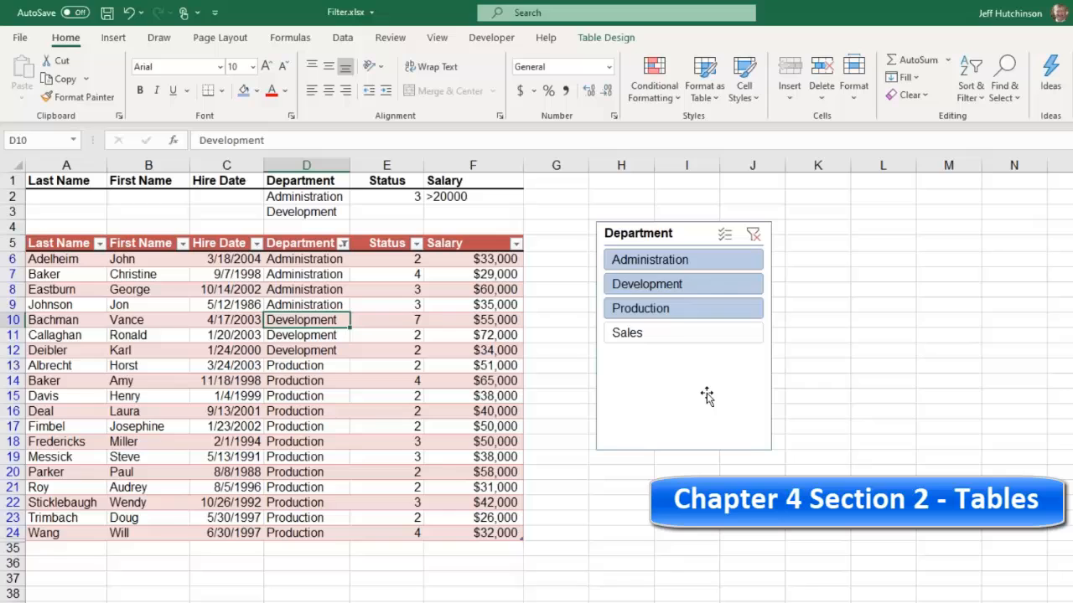
pyautogui.click(687, 334)
pyautogui.moveTo(685, 258); pyautogui.dragTo(666, 319)
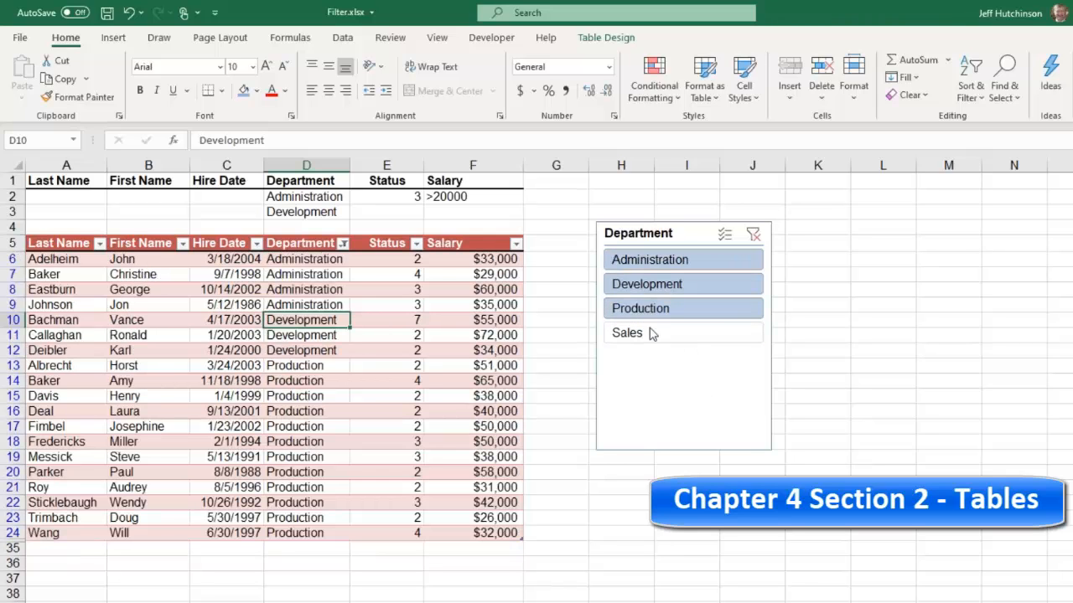
# Step: Filter the table to Sales, Administration and Production one at a time with the slicer, and clear the slicer's filter
pyautogui.click(650, 334)
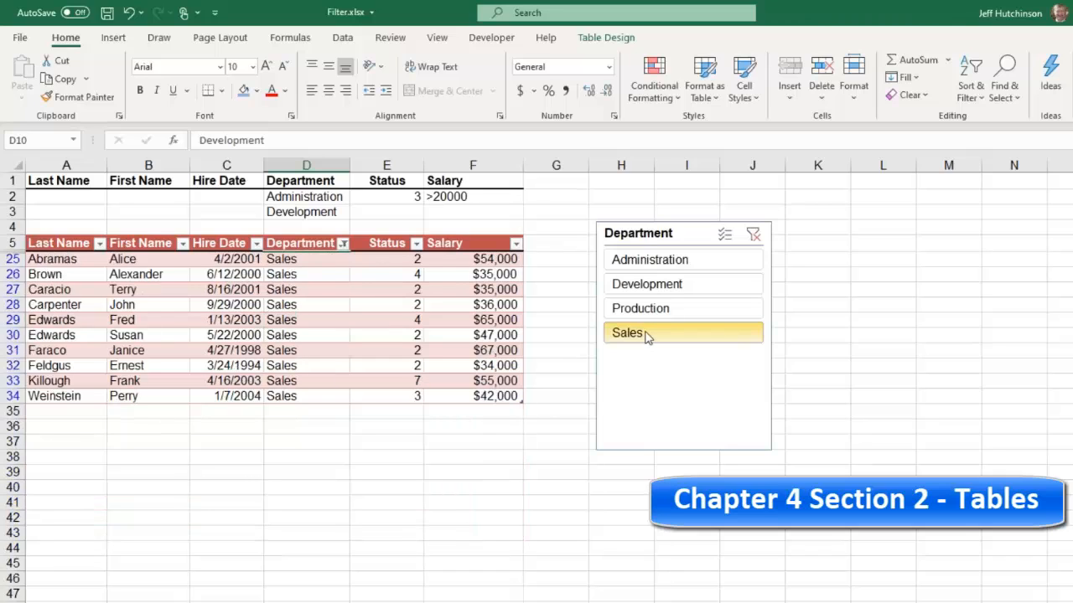
pyautogui.click(674, 260)
pyautogui.click(662, 308)
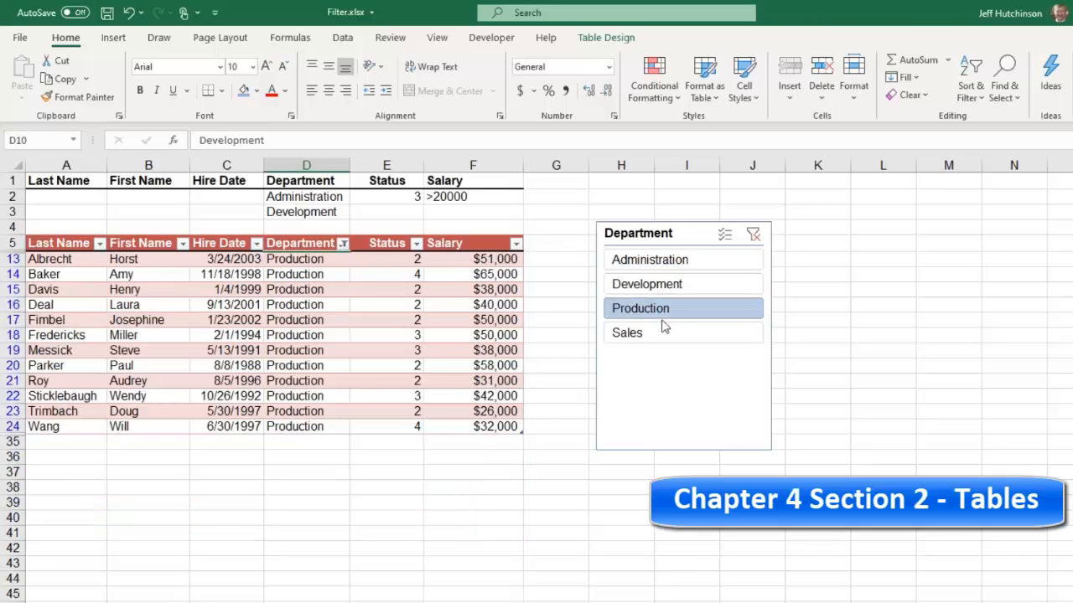
pyautogui.click(753, 235)
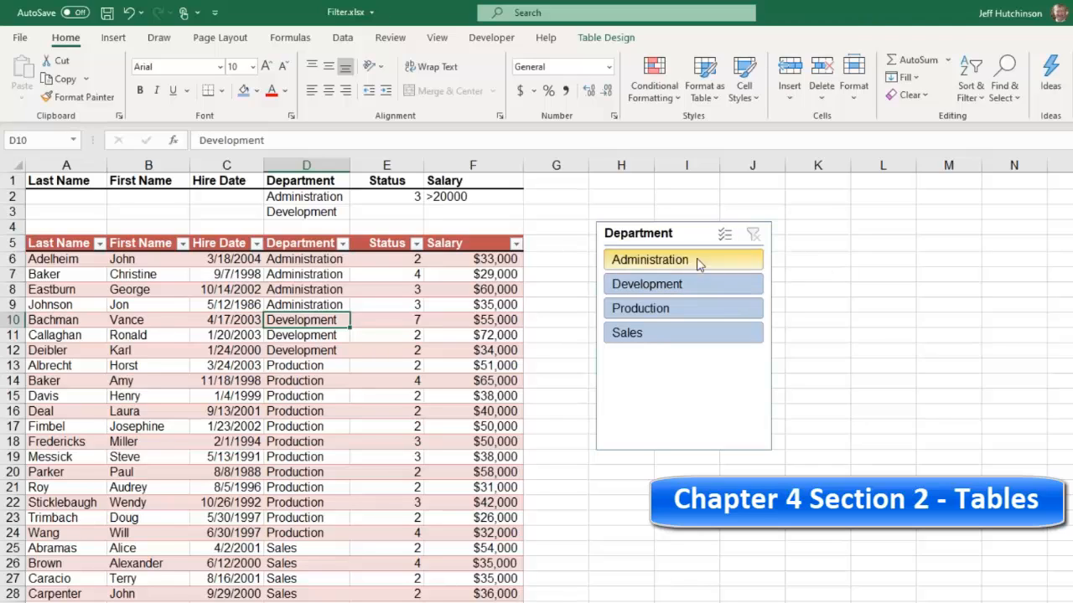
# Step: Review the fields offered for table slicers with a cell inside the table selected, without inserting another slicer
pyautogui.click(685, 229)
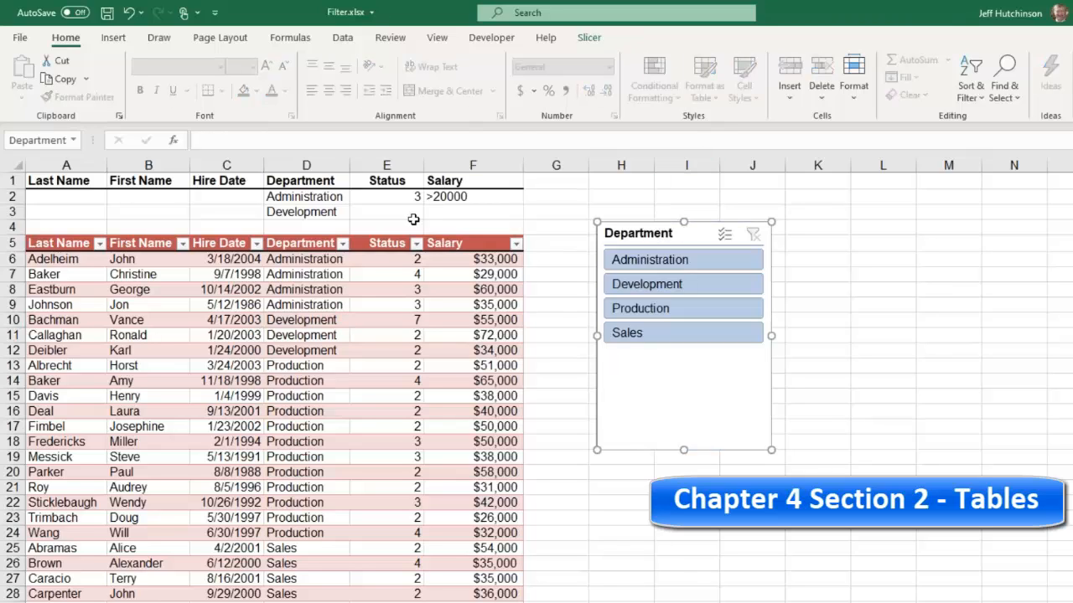
pyautogui.click(404, 307)
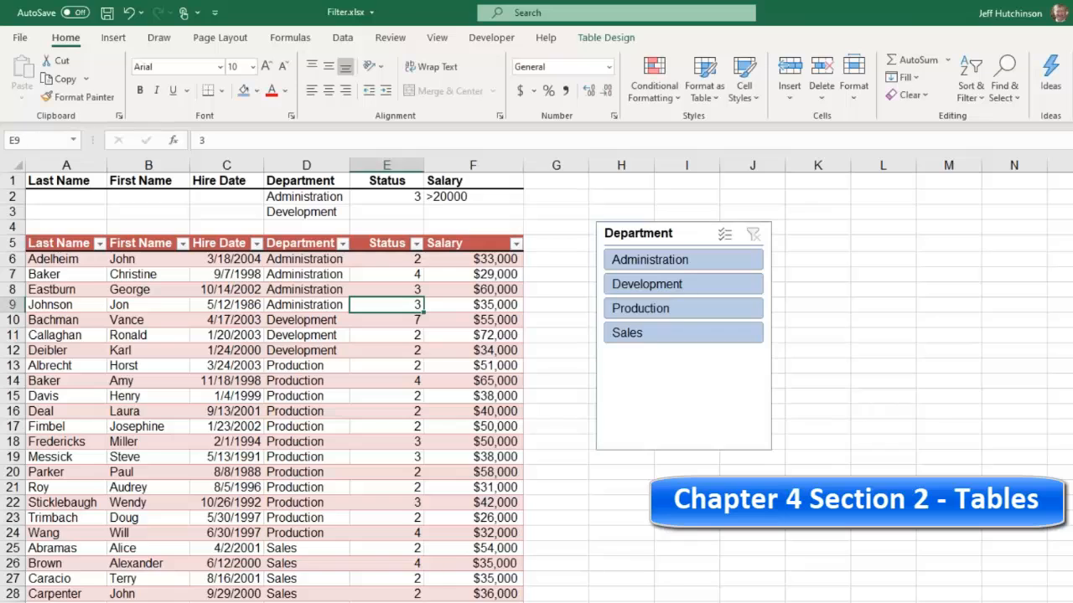
pyautogui.click(608, 39)
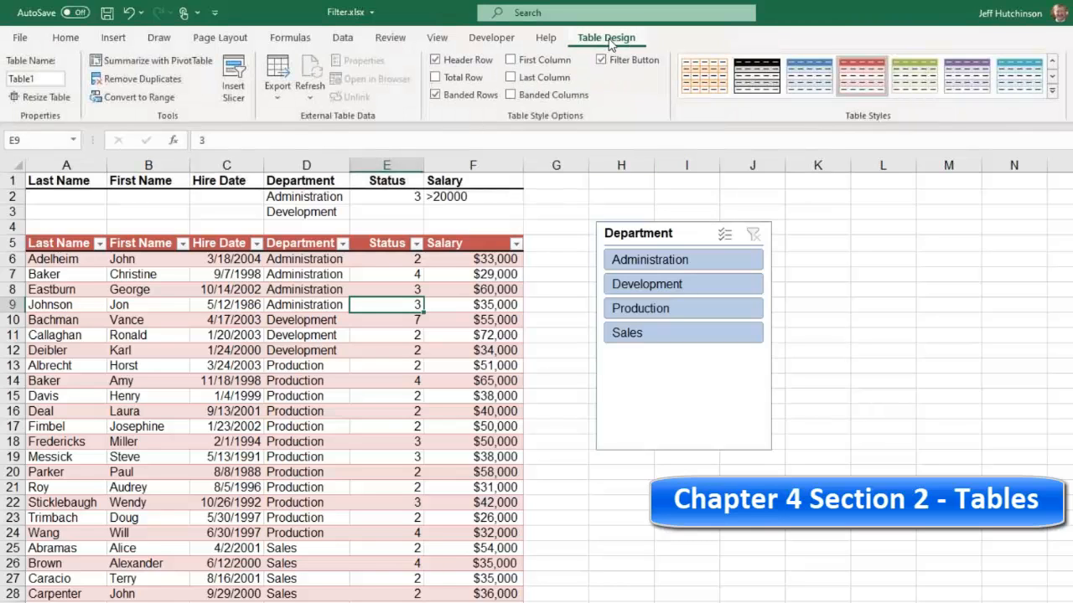
pyautogui.click(233, 80)
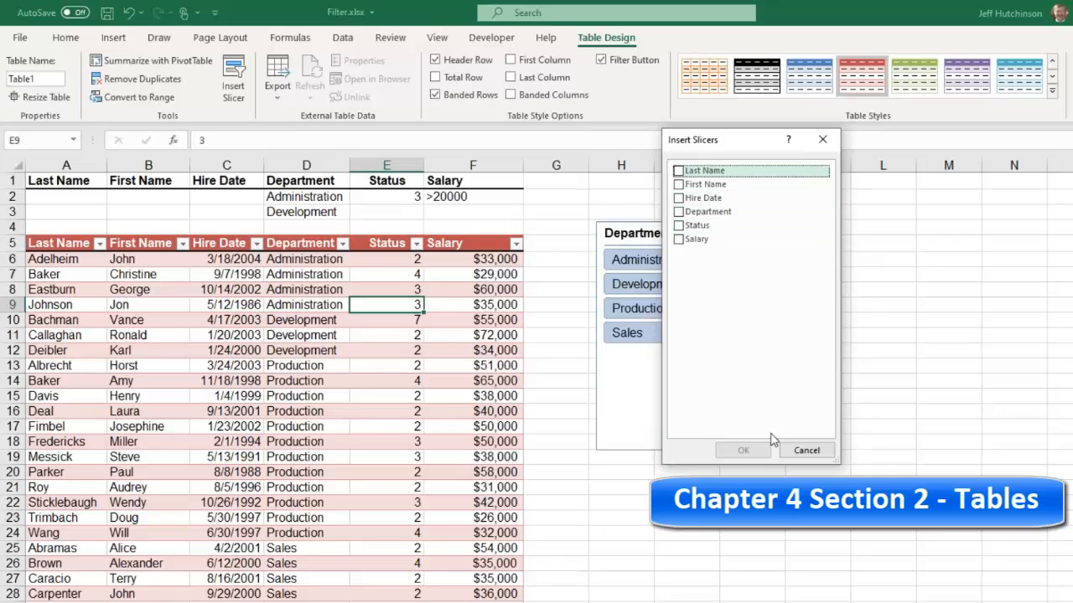
pyautogui.click(806, 450)
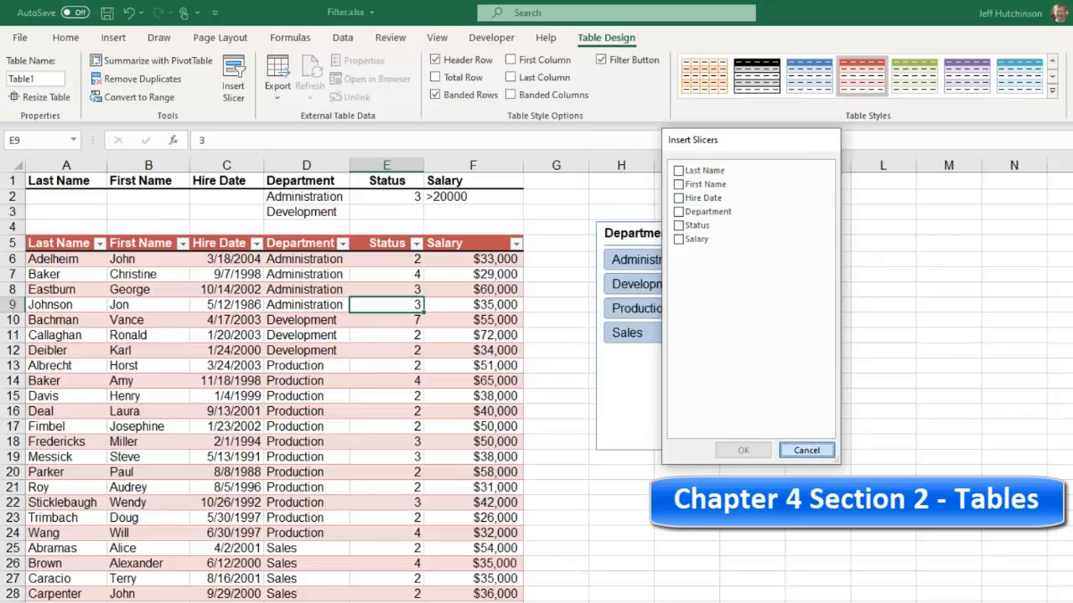
# Step: Delete the Department slicer from the worksheet
pyautogui.click(630, 233)
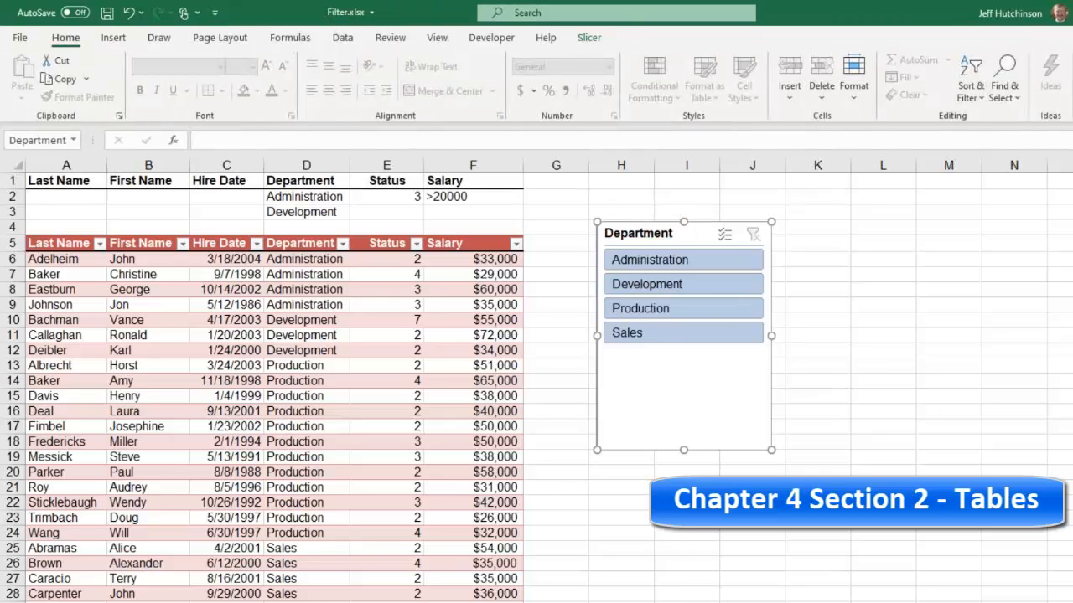
pyautogui.click(386, 304)
pyautogui.press('Delete')
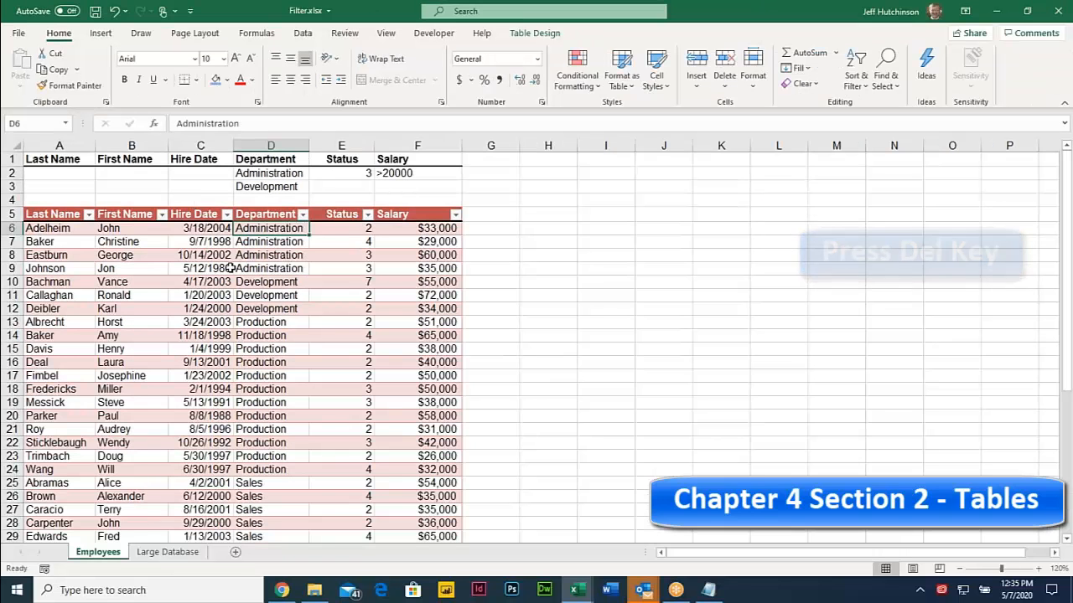
pyautogui.click(230, 268)
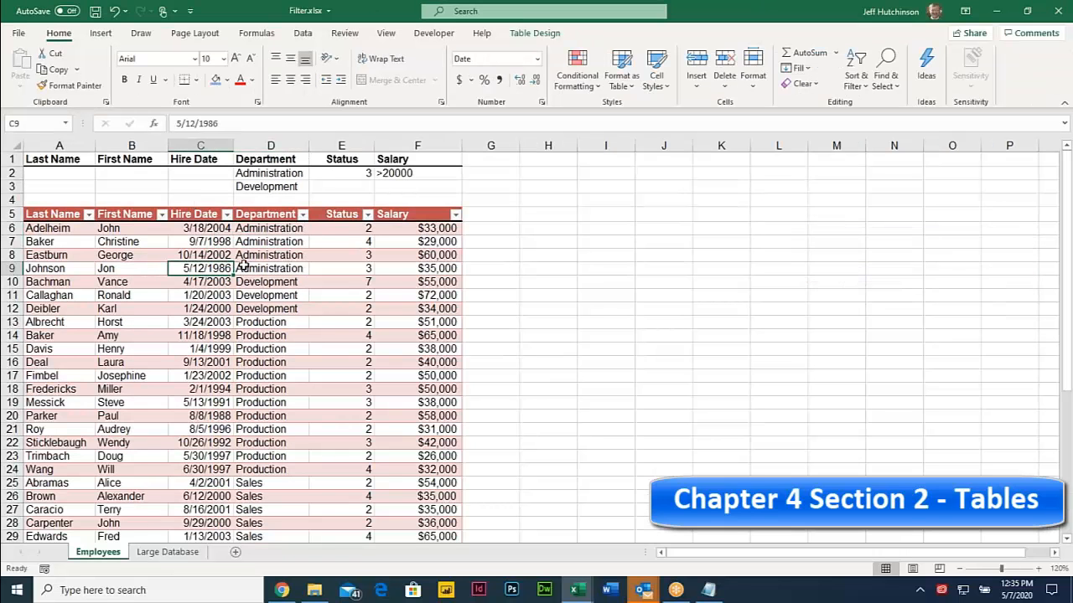
pyautogui.click(227, 214)
pyautogui.press('Escape')
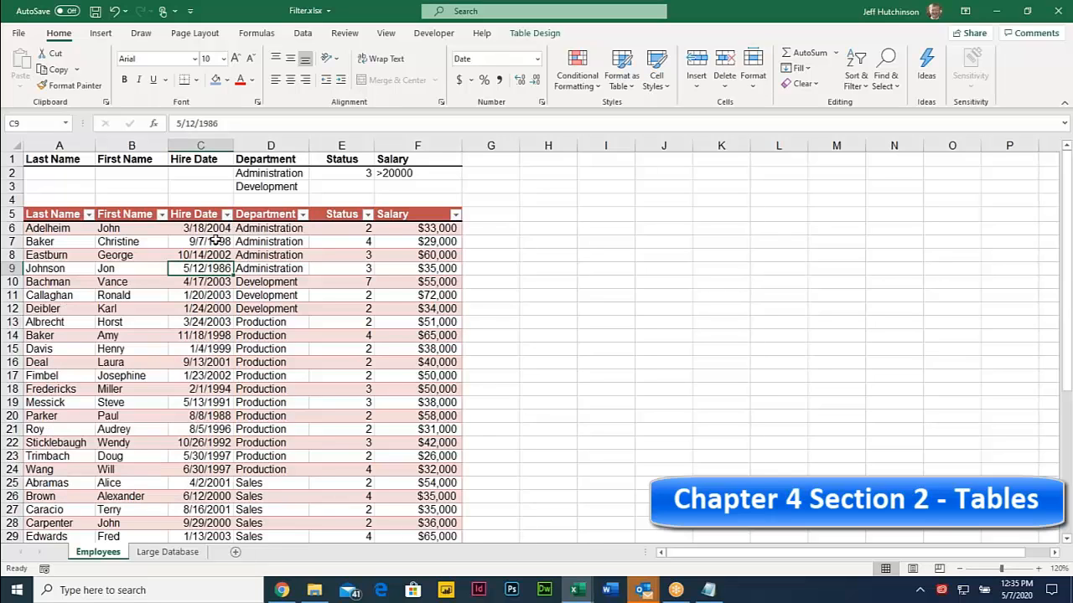
pyautogui.click(272, 337)
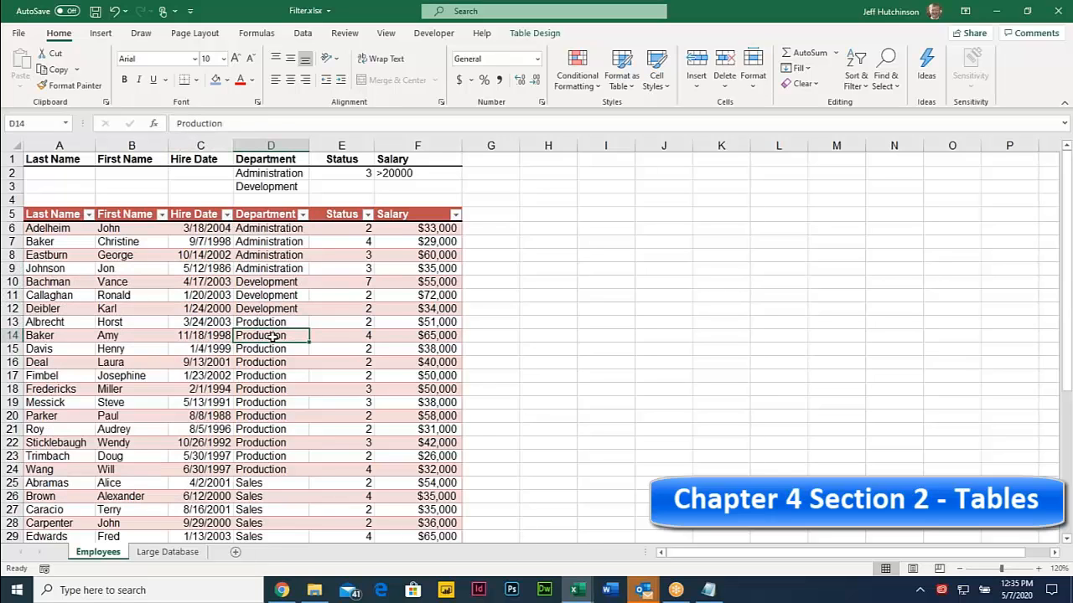
pyautogui.click(538, 34)
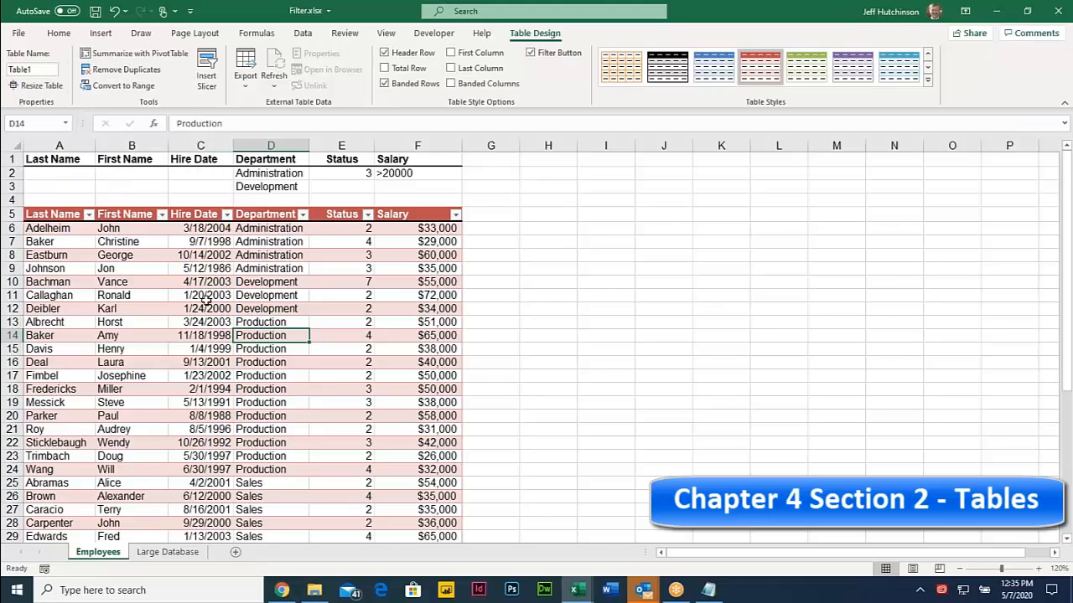
# Step: Start a new employee record in row 35 directly below the table, entering the last name and first name
pyautogui.scroll(-2, 244, 310)
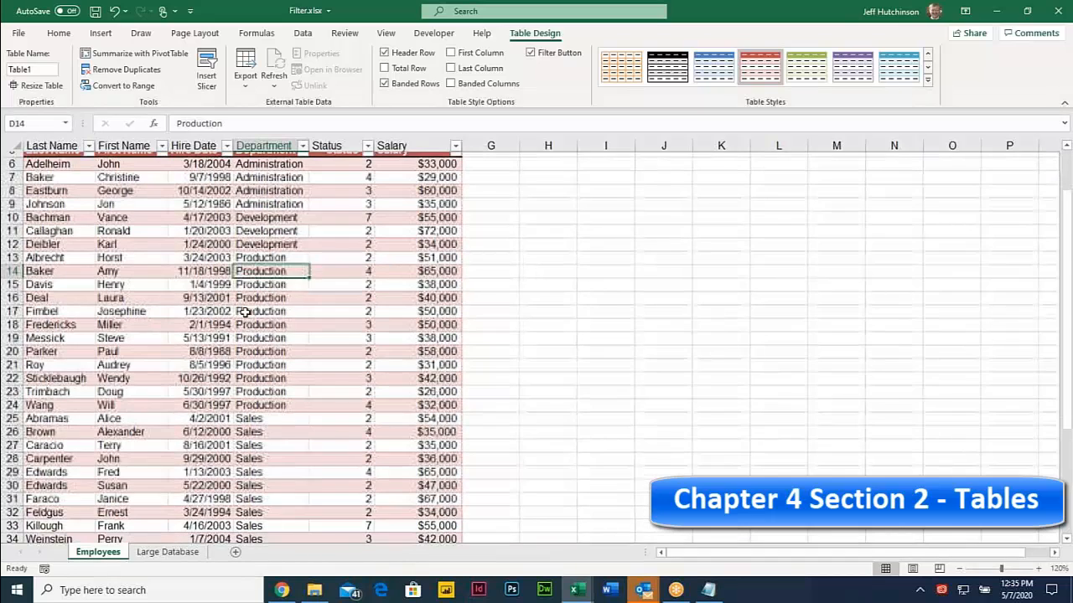
pyautogui.scroll(-2, 244, 310)
pyautogui.click(62, 452)
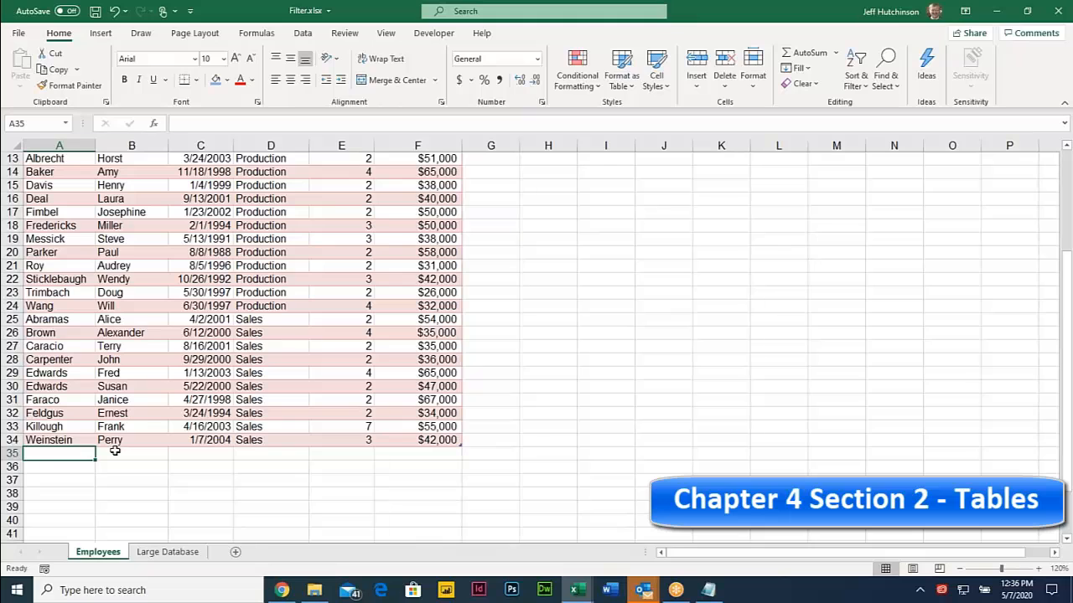
pyautogui.write('Hutch')
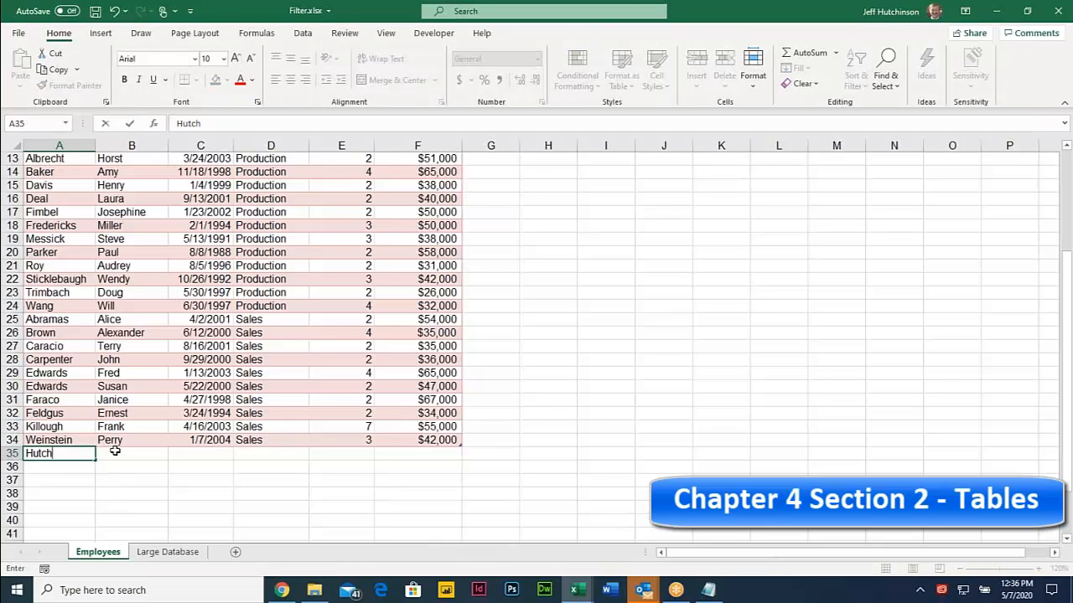
pyautogui.press('Tab')
pyautogui.write('Jeff')
pyautogui.press('Tab')
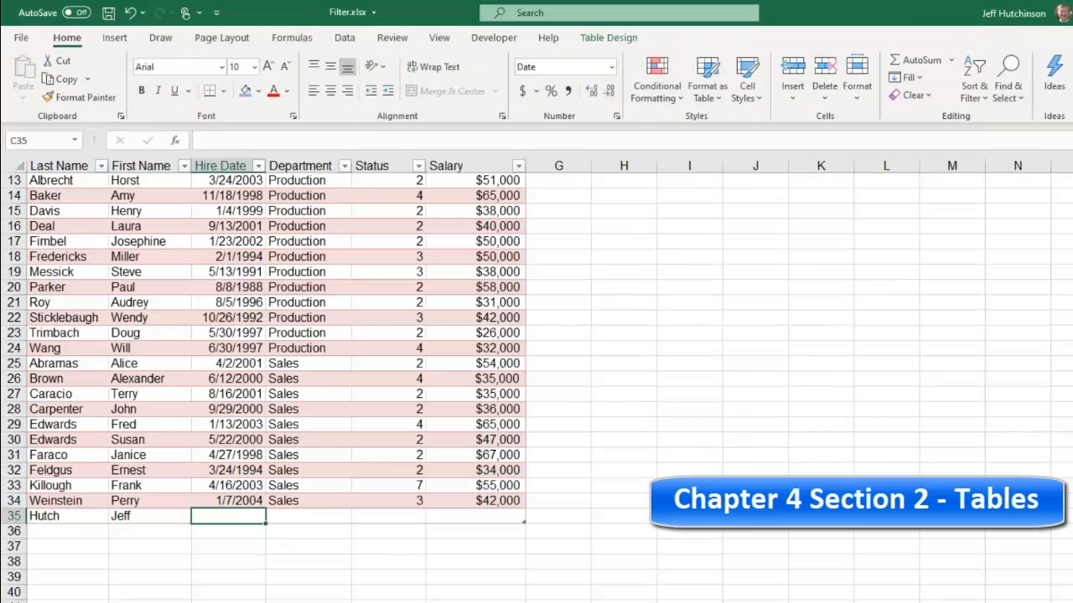
# Step: Enter the hire date 1/1/2004 and the department sales for the new employee in row 35
pyautogui.click(232, 501)
pyautogui.click(232, 513)
pyautogui.write('1/1/')
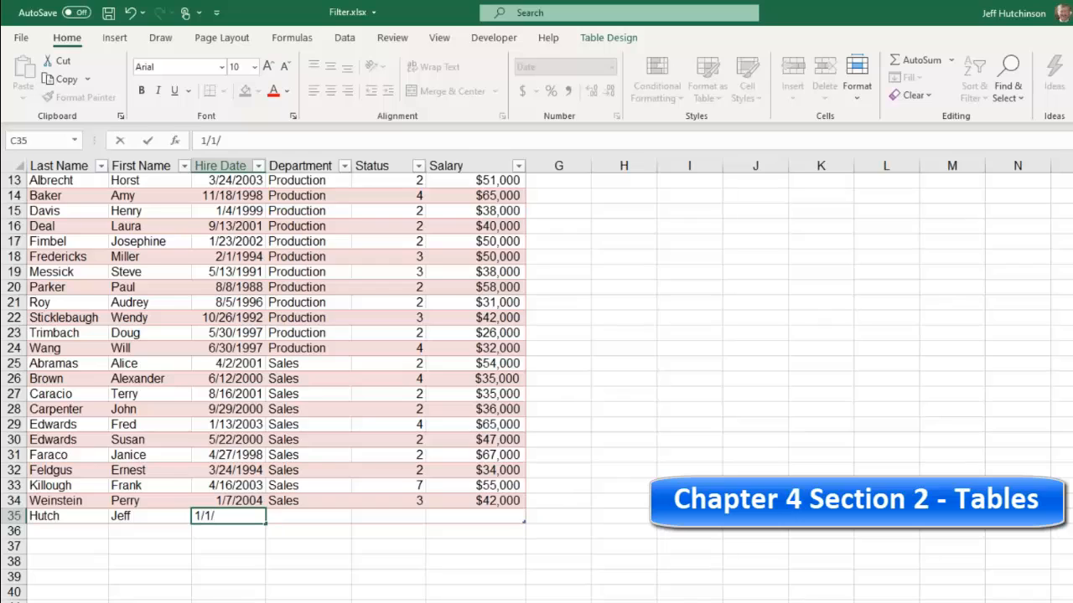
pyautogui.write('2004')
pyautogui.press('Tab')
pyautogui.write('sales')
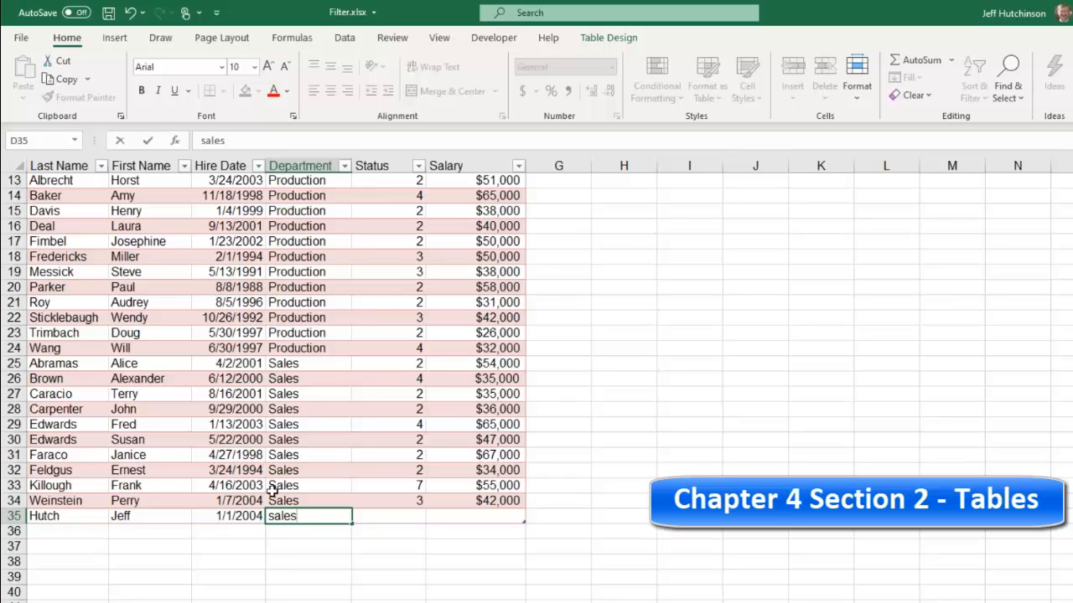
pyautogui.click(291, 457)
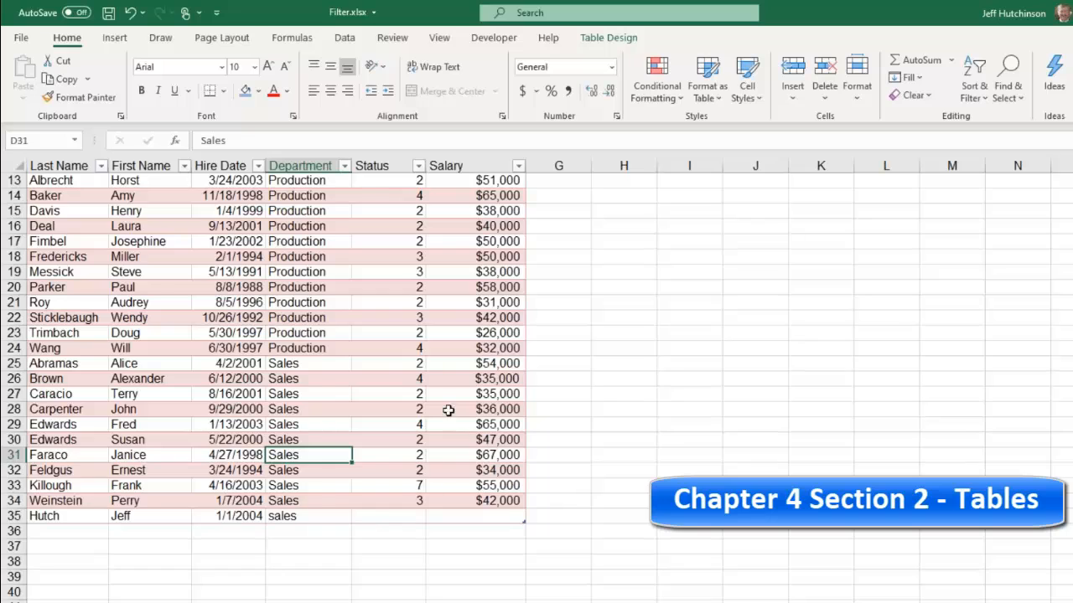
# Step: Add a column beside Salary by entering the header New Sal in cell G5
pyautogui.scroll(4, 431, 402)
pyautogui.click(543, 240)
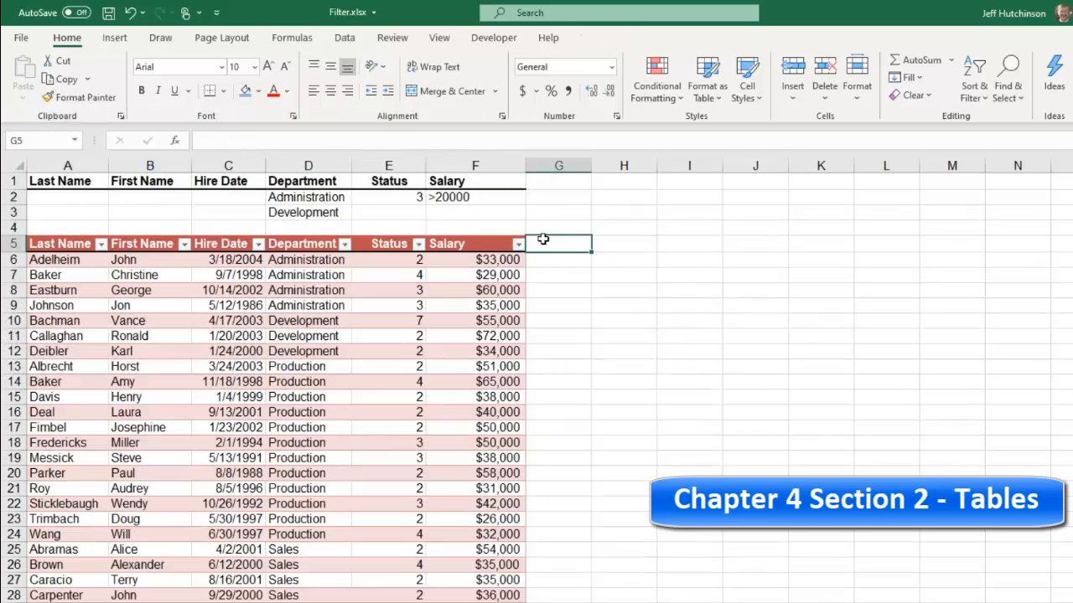
pyautogui.write('New ')
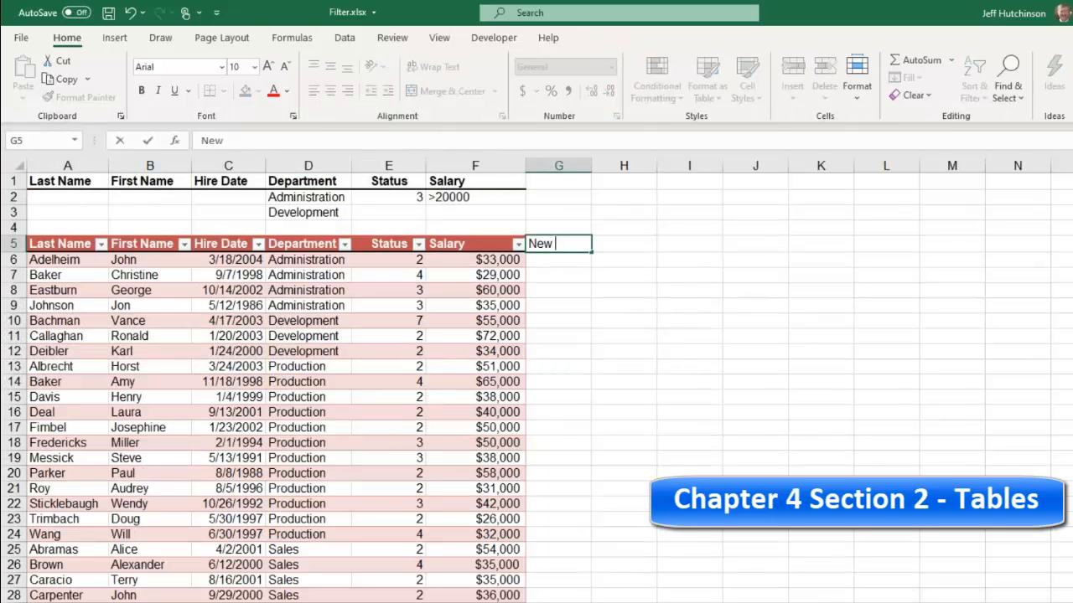
pyautogui.write('Sal')
pyautogui.press('Return')
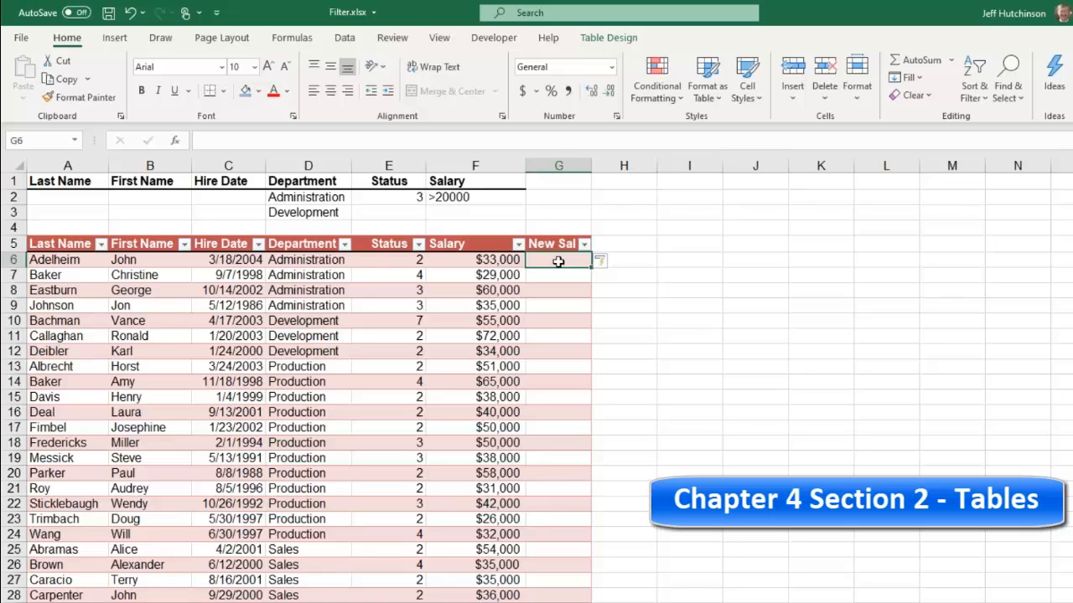
pyautogui.write('=')
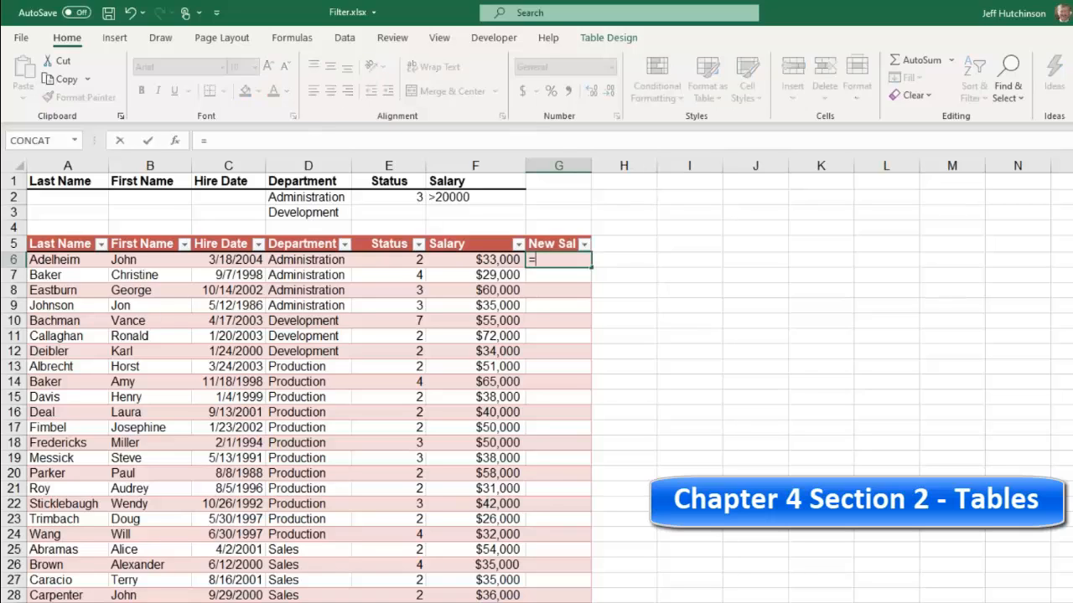
pyautogui.click(490, 260)
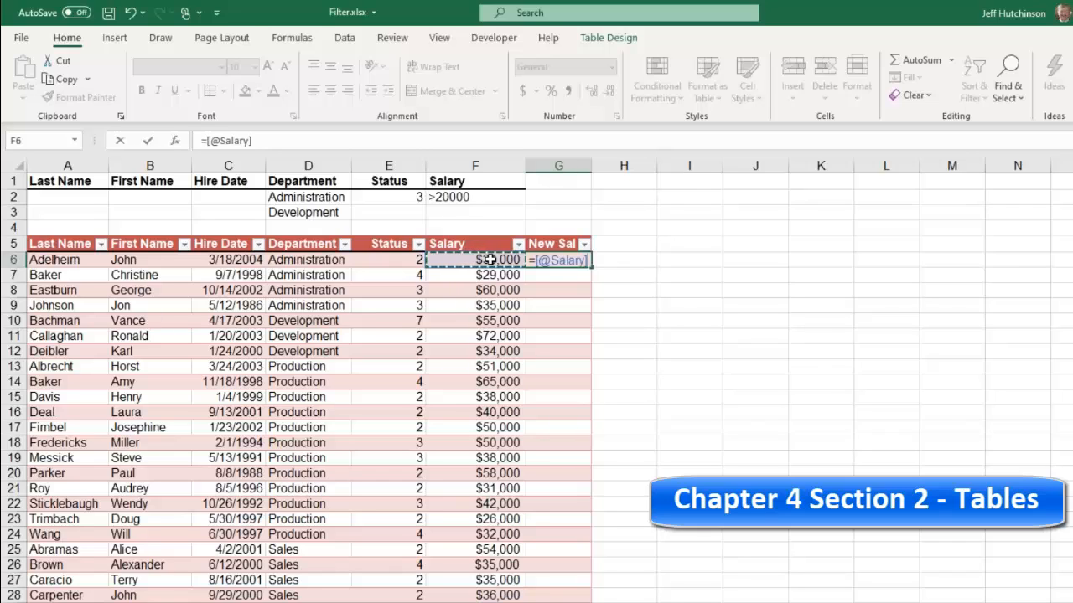
pyautogui.write('*2')
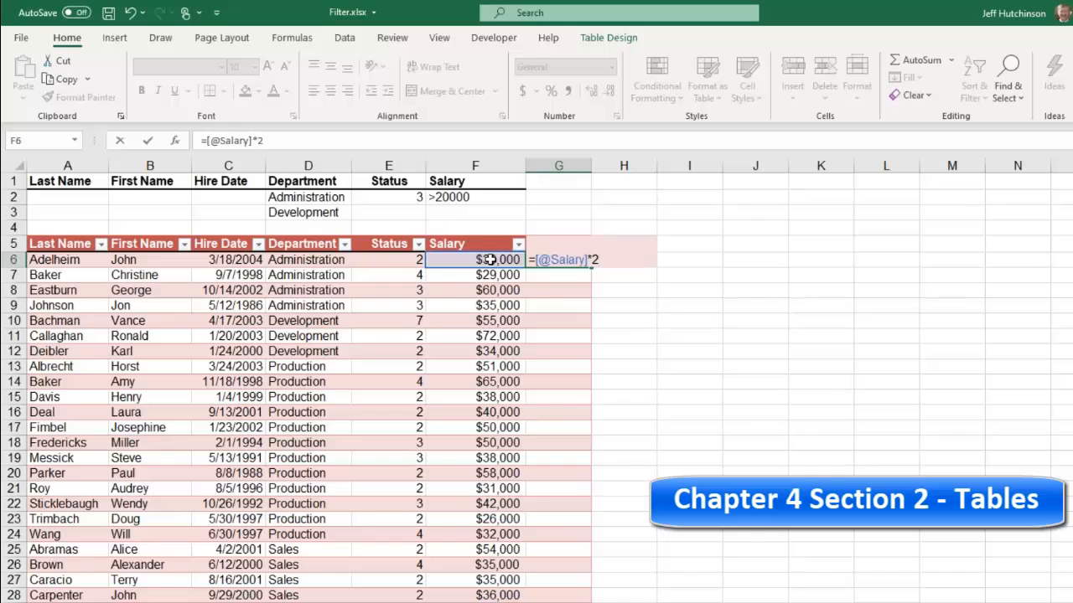
pyautogui.press('Return')
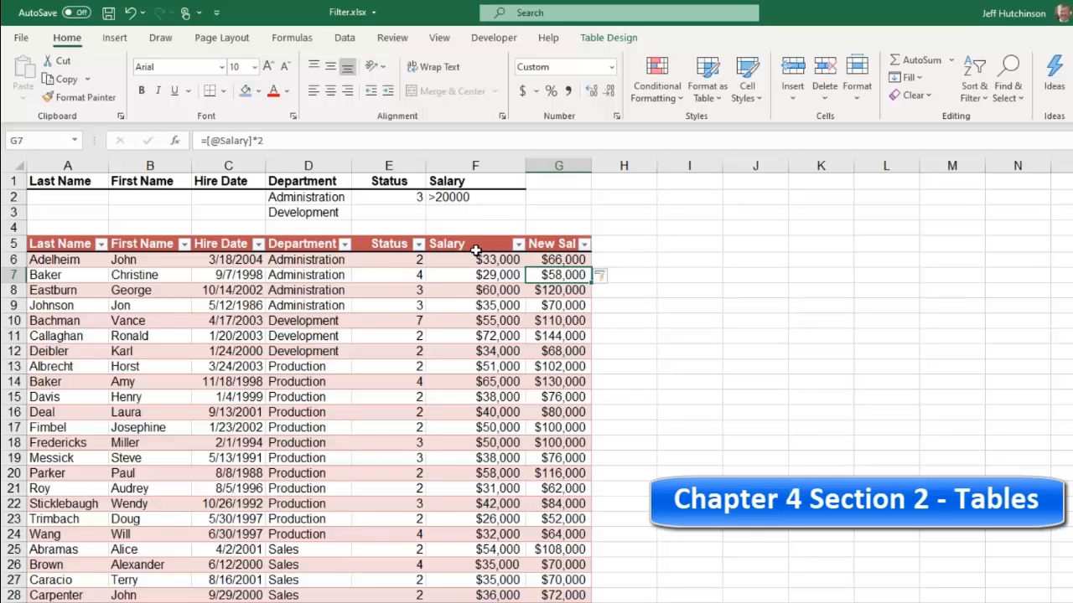
# Step: Examine the added New Sal column and the new employee record in row 35 by highlighting their cells
pyautogui.moveTo(546, 243); pyautogui.dragTo(518, 451)
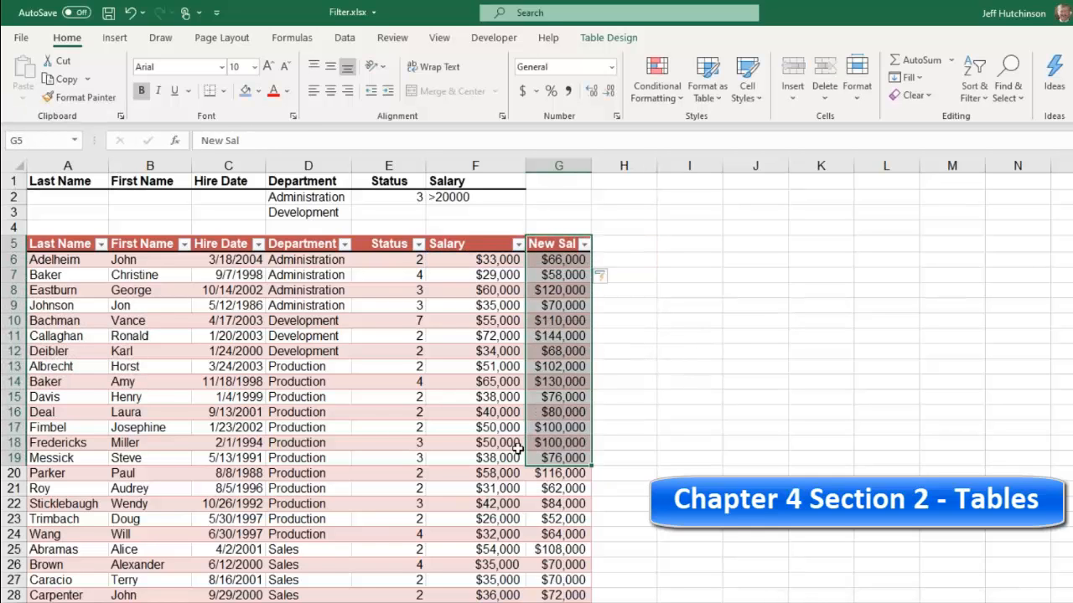
pyautogui.click(781, 228)
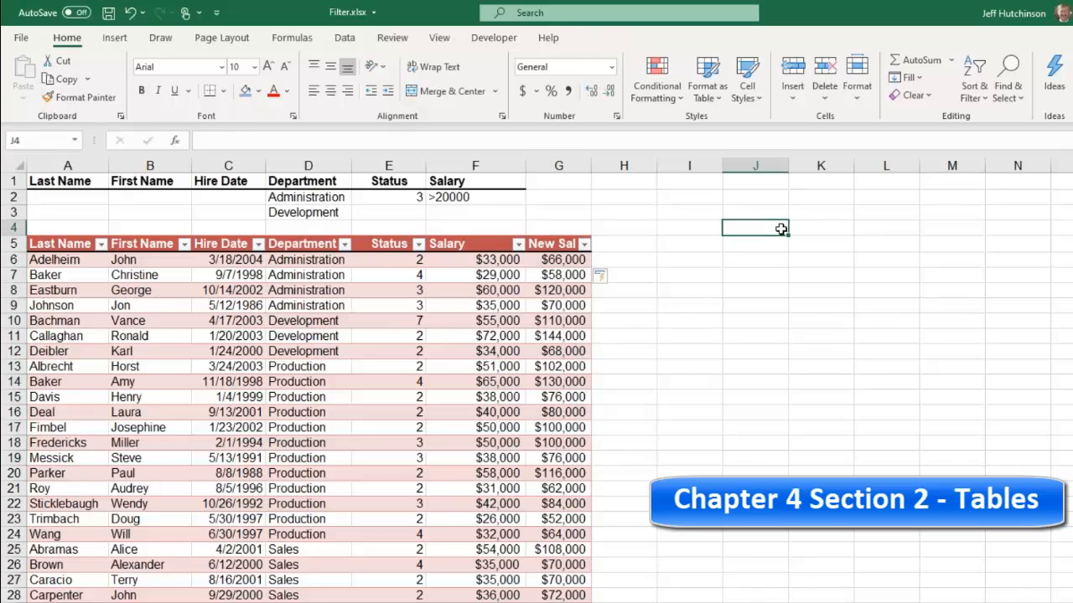
pyautogui.moveTo(537, 242); pyautogui.dragTo(569, 534)
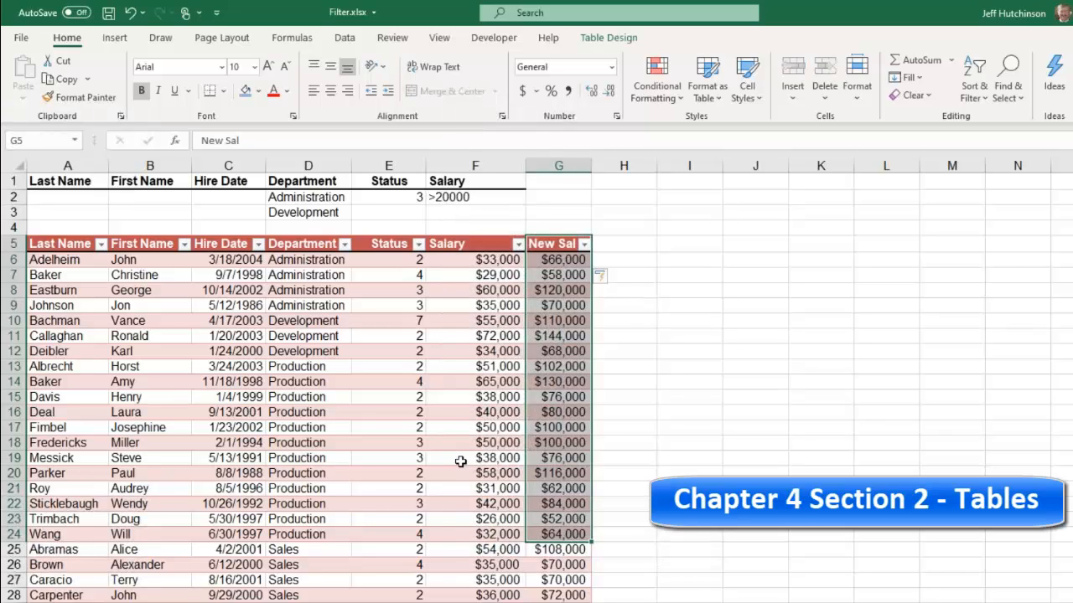
pyautogui.click(246, 340)
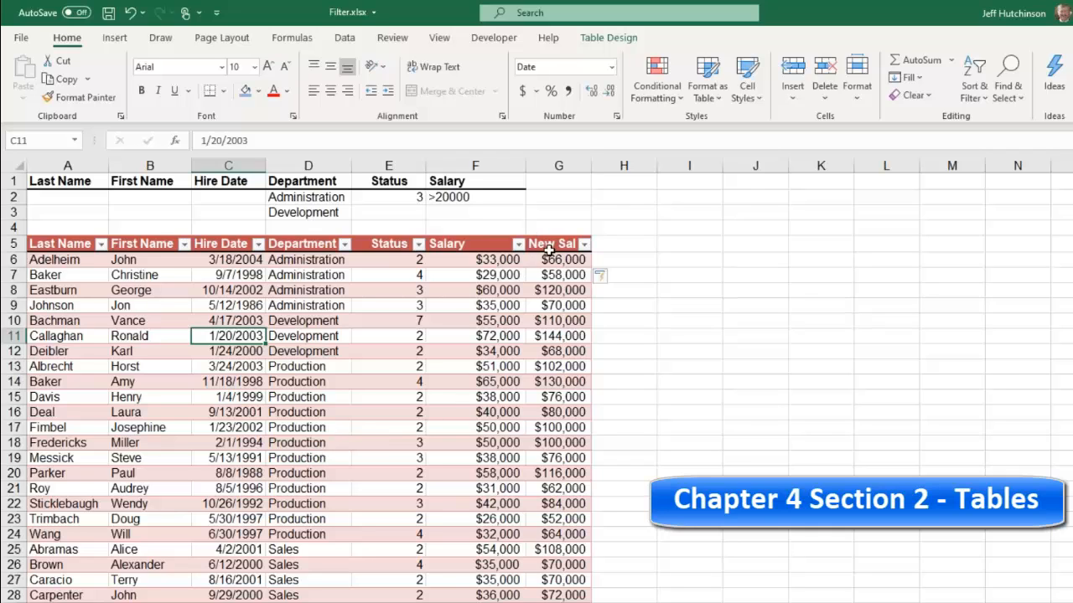
pyautogui.moveTo(546, 248); pyautogui.dragTo(549, 482)
pyautogui.click(308, 351)
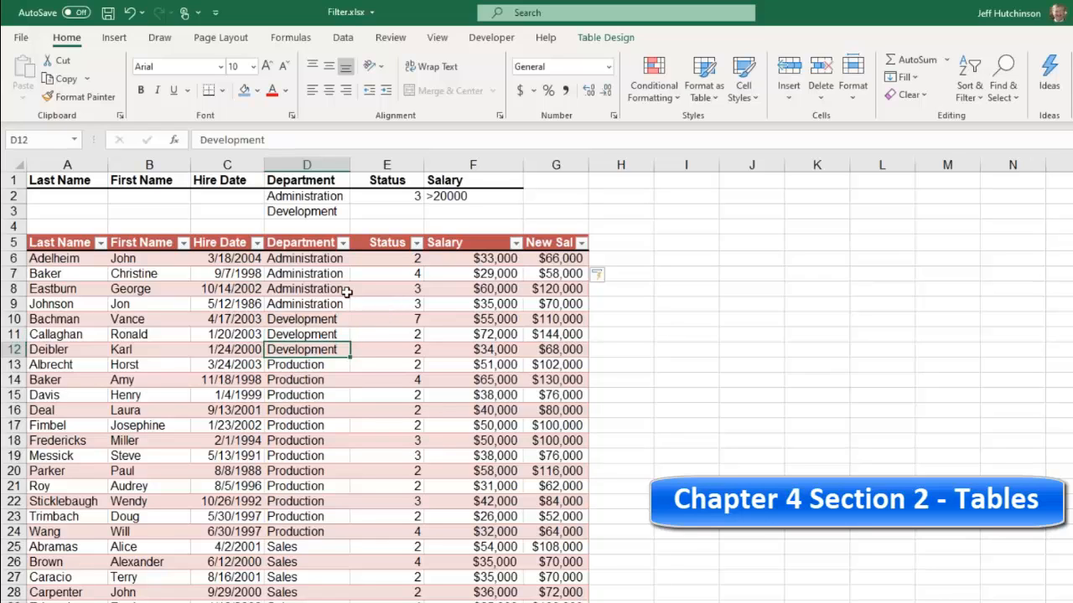
pyautogui.scroll(-4, 204, 365)
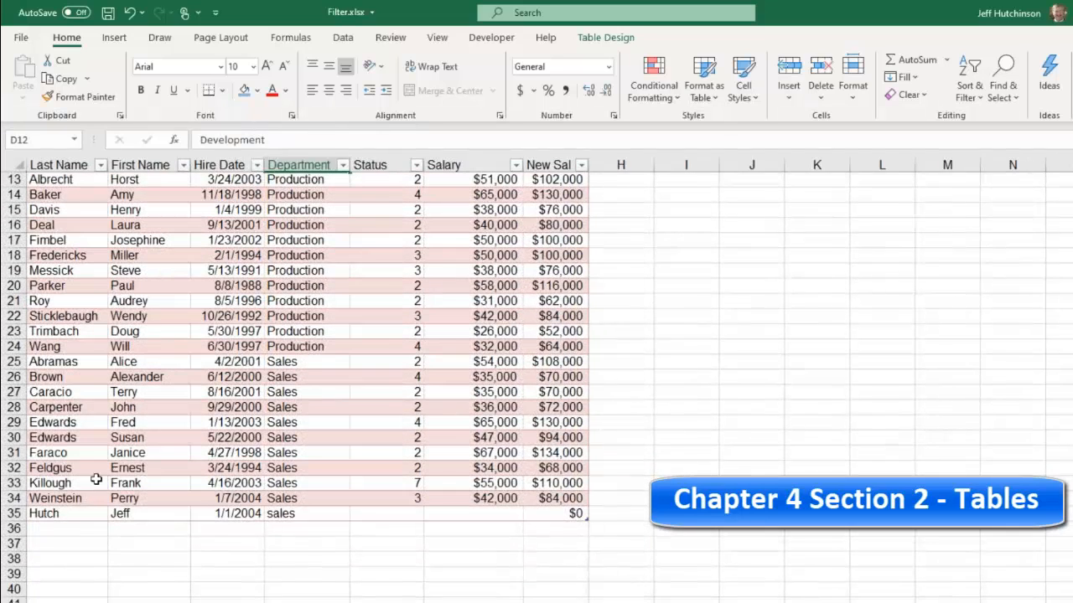
pyautogui.moveTo(74, 511); pyautogui.dragTo(534, 509)
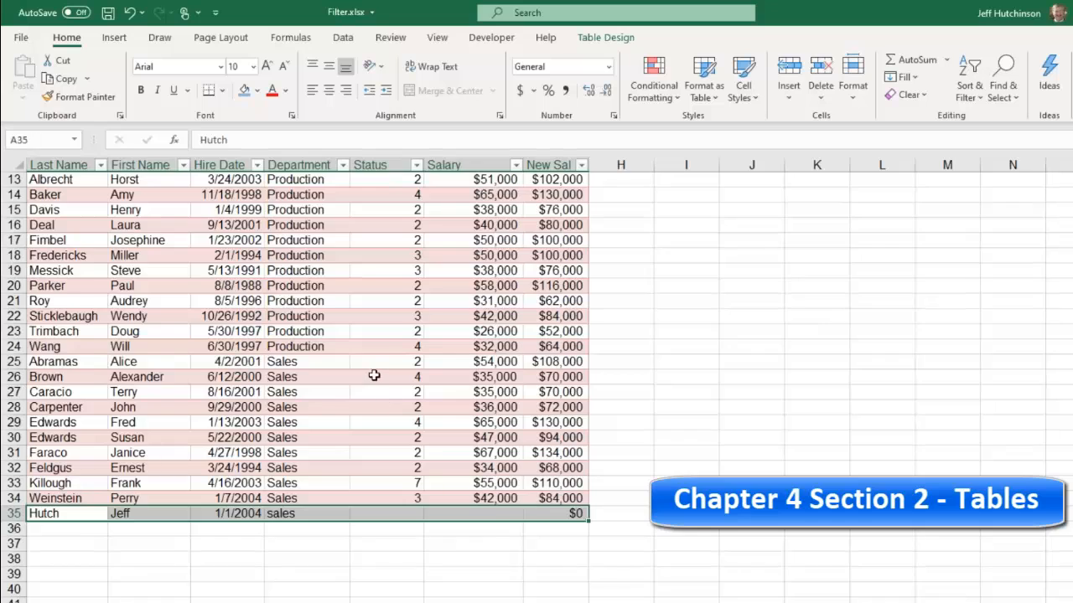
pyautogui.scroll(4, 374, 372)
pyautogui.click(545, 243)
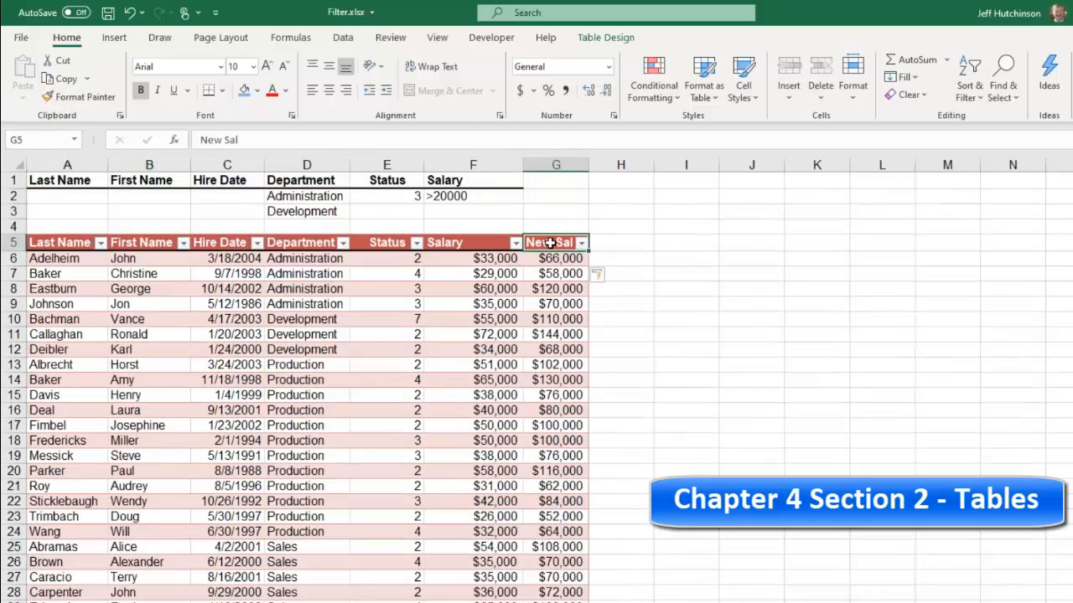
pyautogui.click(557, 259)
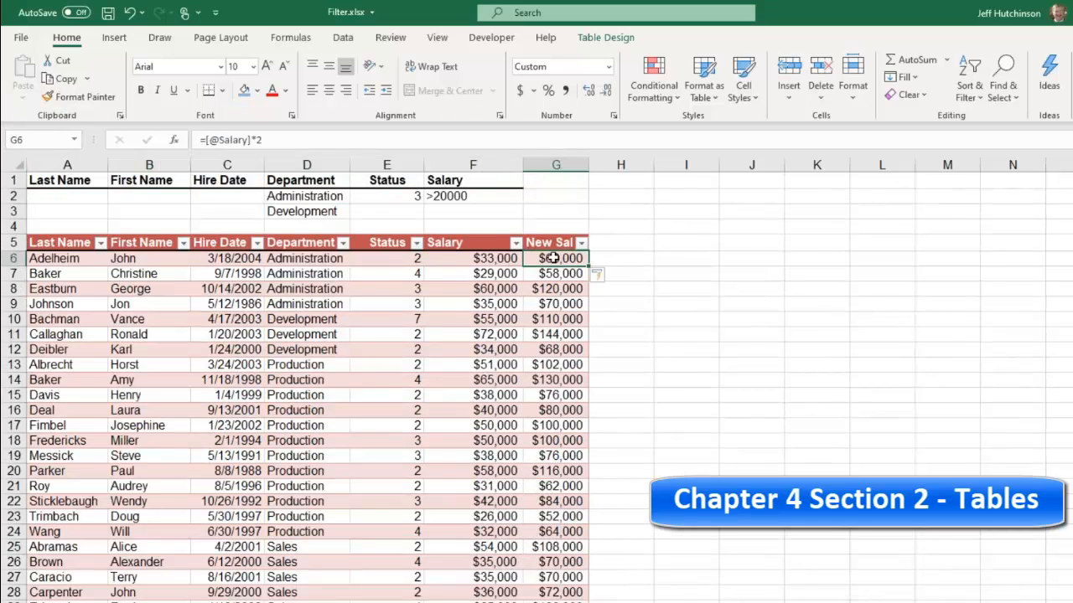
pyautogui.write('=')
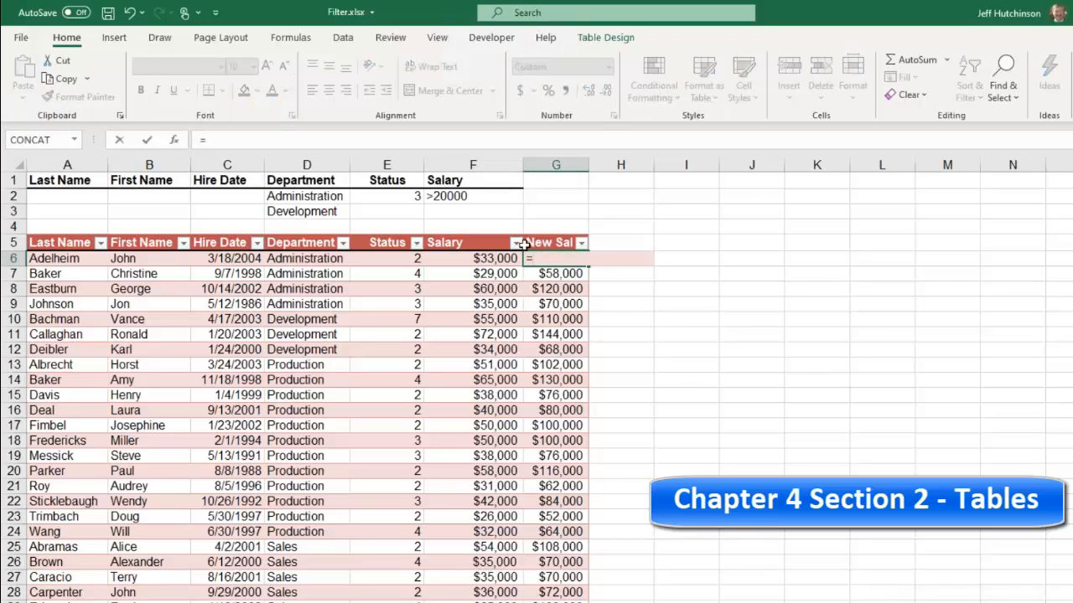
pyautogui.click(495, 259)
pyautogui.write('*2')
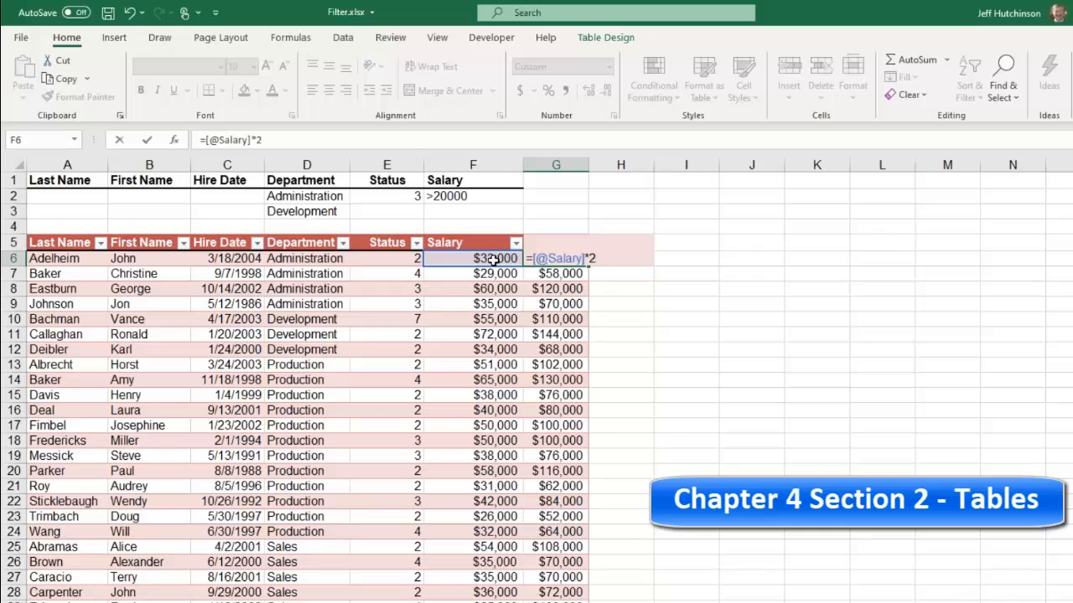
pyautogui.press('Return')
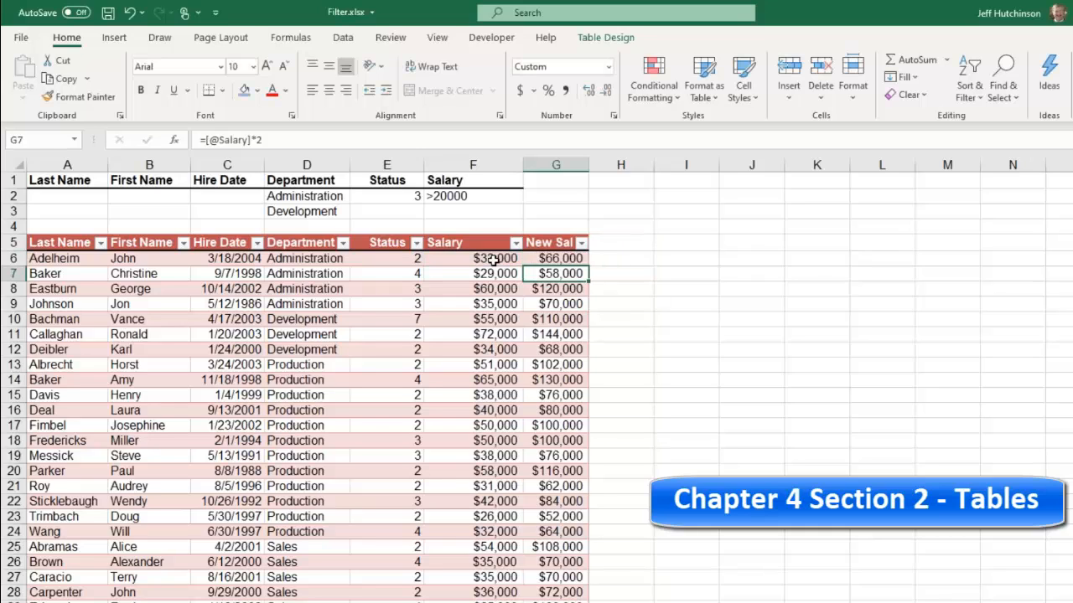
pyautogui.moveTo(559, 273); pyautogui.dragTo(559, 530)
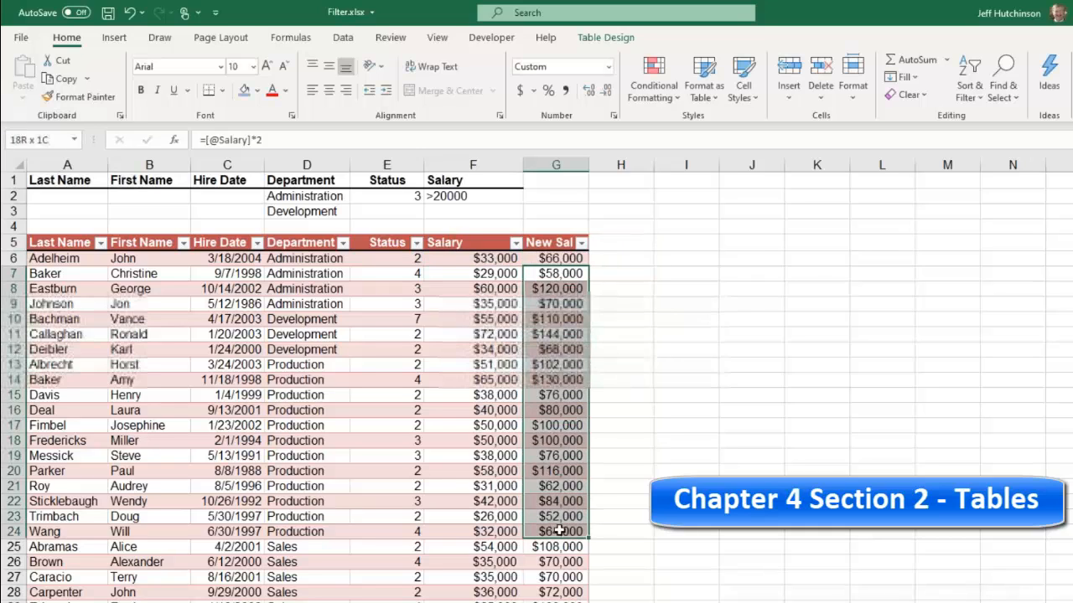
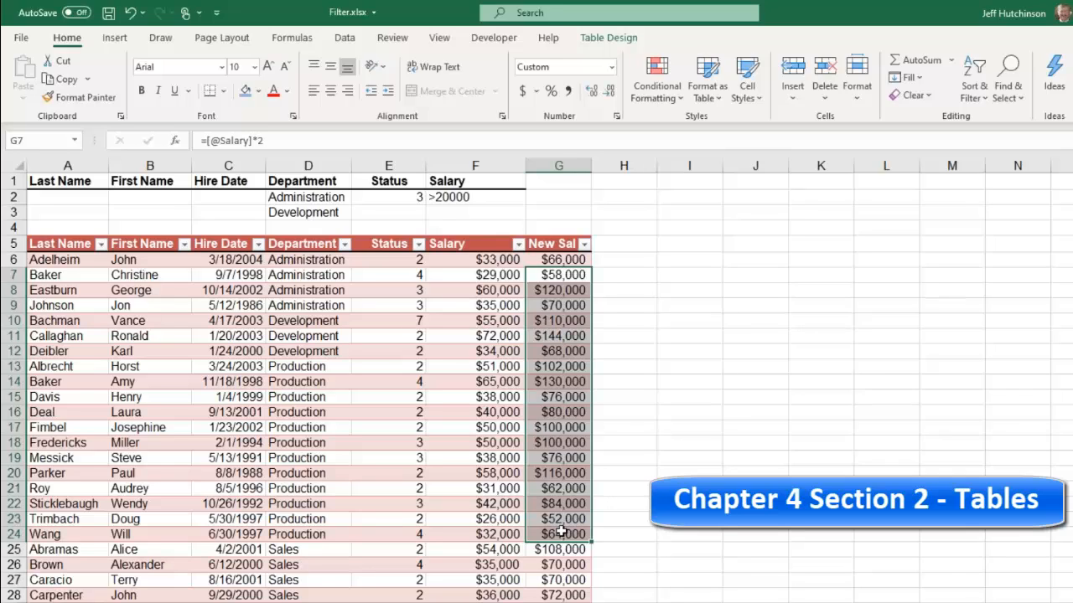
# Step: Convert the employee table to a normal range
pyautogui.click(266, 352)
pyautogui.click(322, 324)
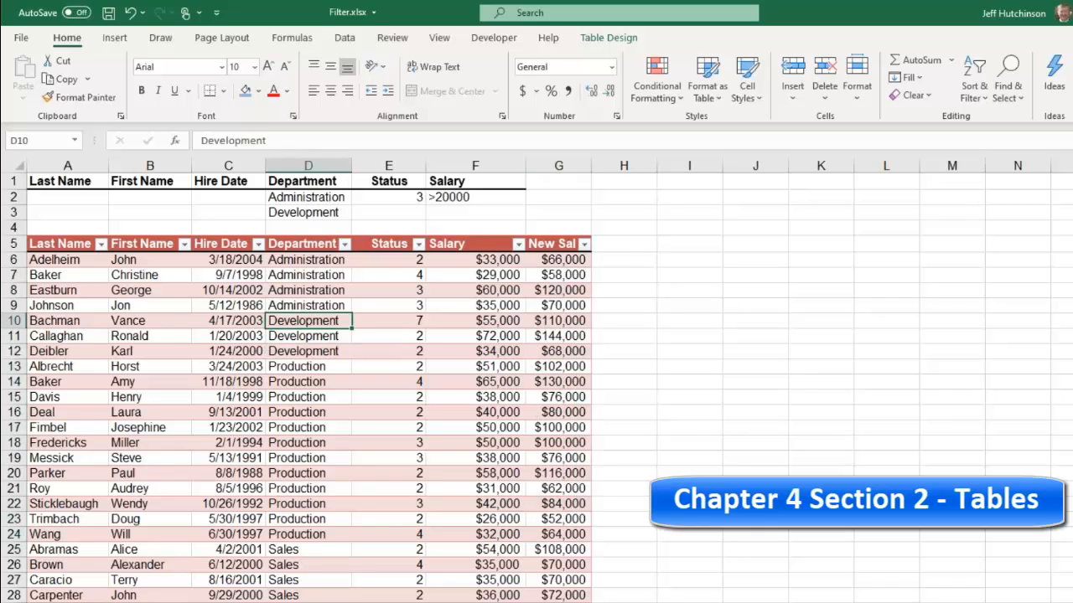
pyautogui.click(309, 340)
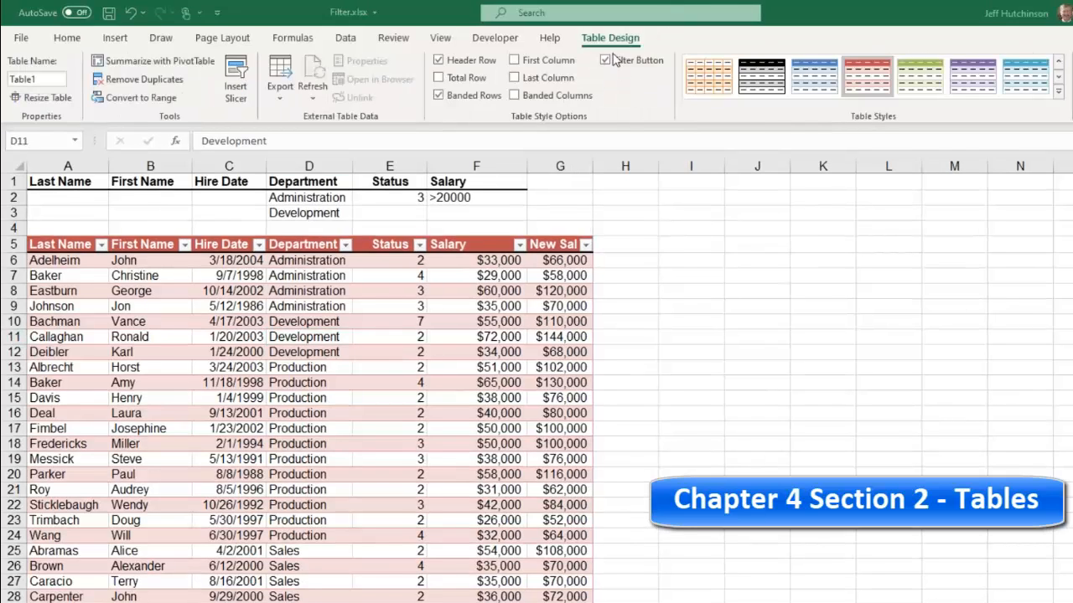
pyautogui.click(603, 47)
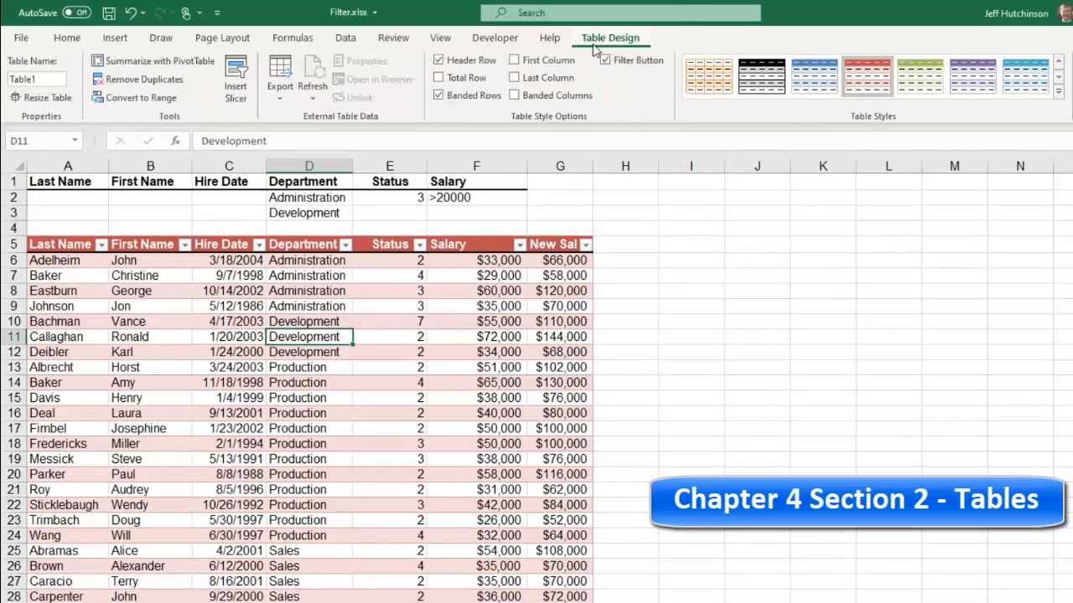
pyautogui.click(134, 100)
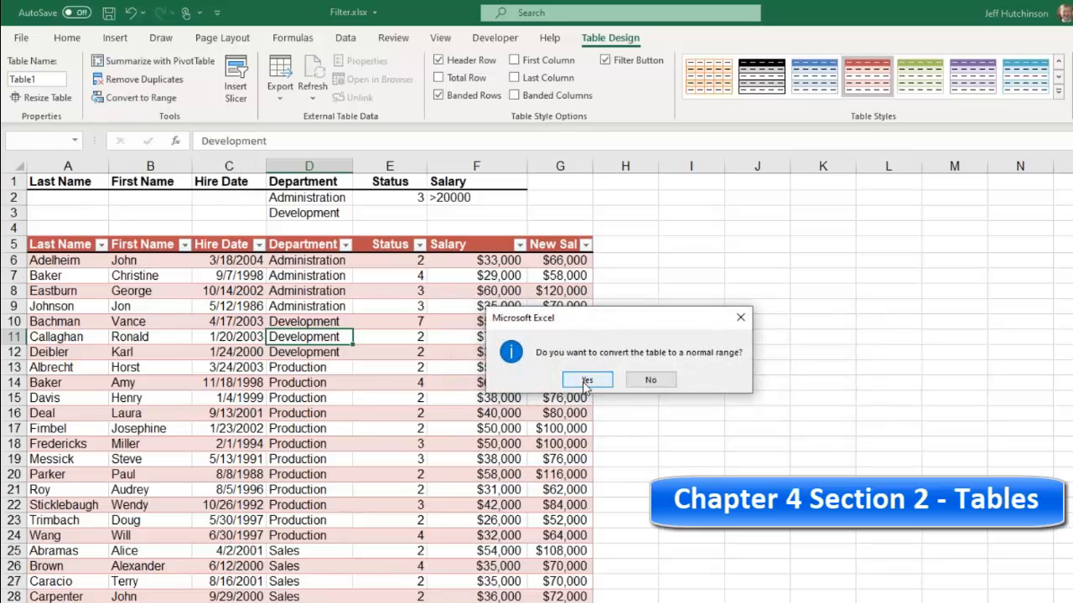
pyautogui.click(587, 380)
pyautogui.click(252, 352)
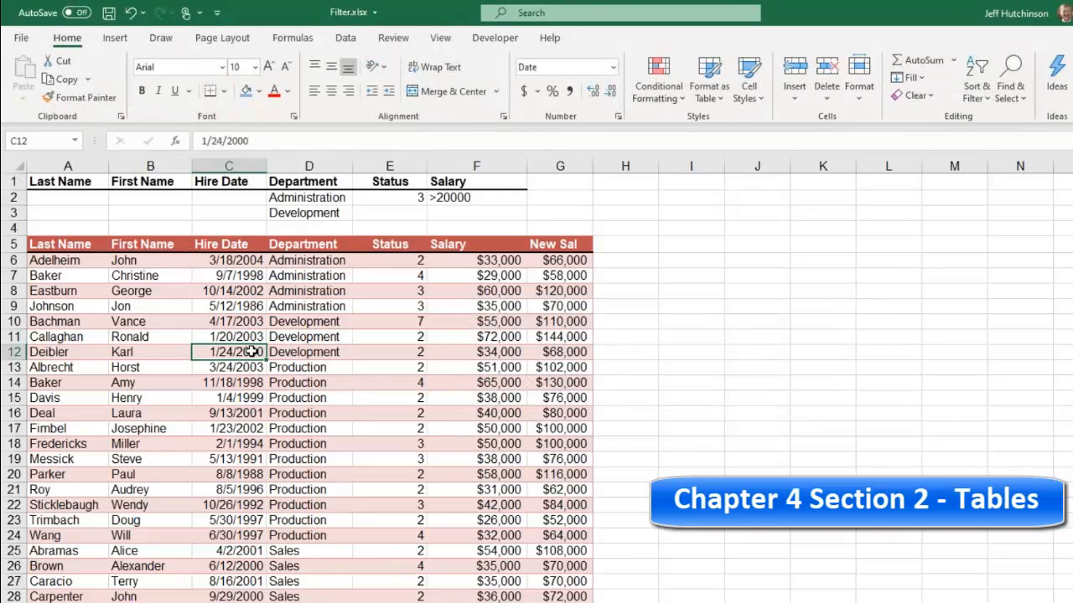
pyautogui.click(116, 291)
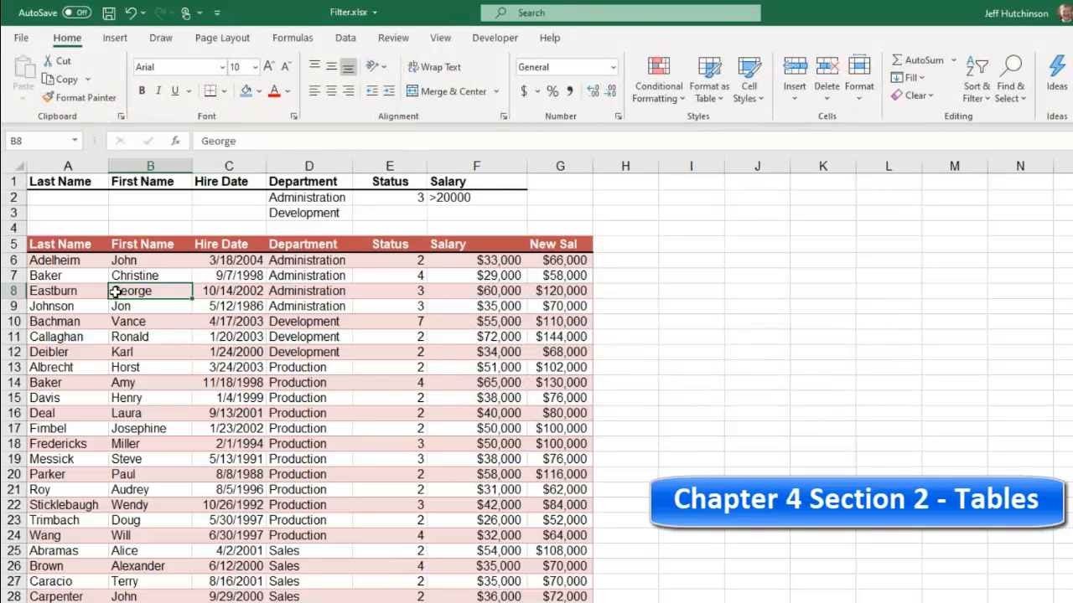
pyautogui.click(255, 352)
pyautogui.click(167, 367)
pyautogui.click(356, 398)
pyautogui.click(320, 398)
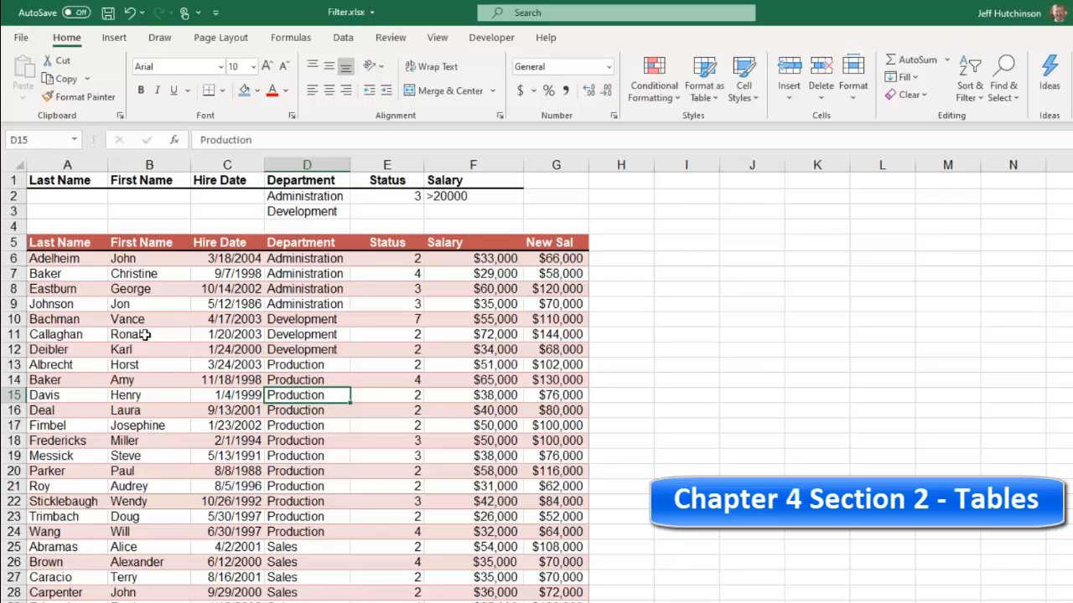
pyautogui.click(145, 334)
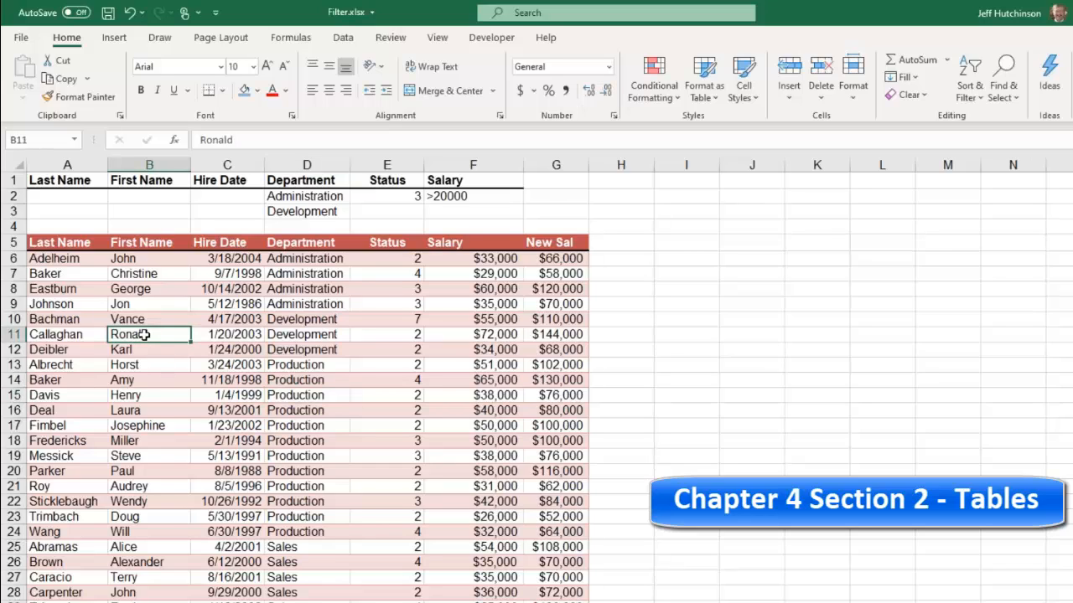
pyautogui.click(159, 353)
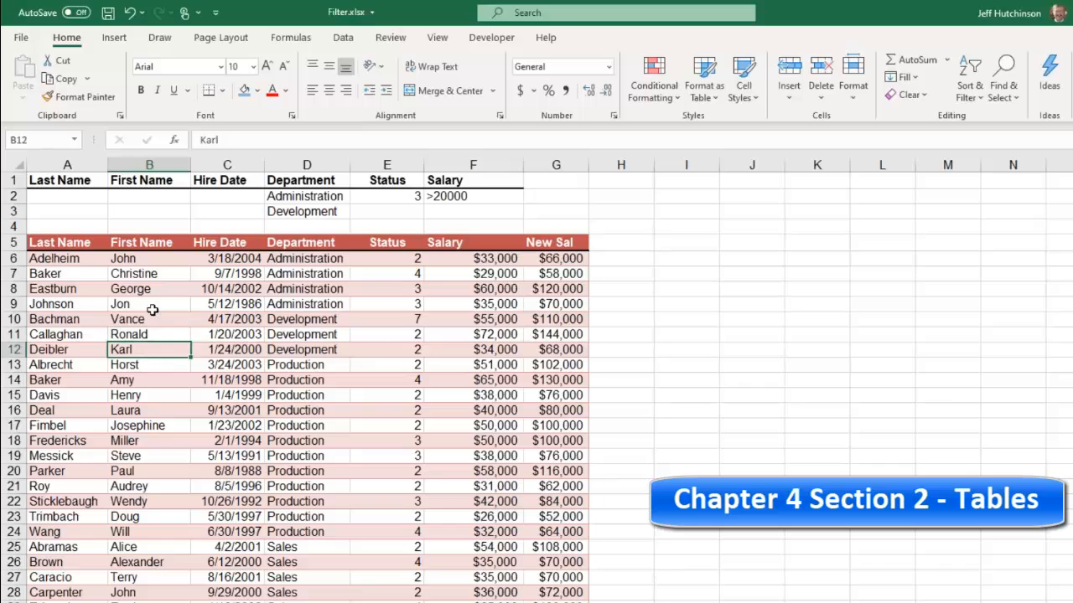
pyautogui.click(151, 308)
pyautogui.click(152, 322)
pyautogui.click(150, 361)
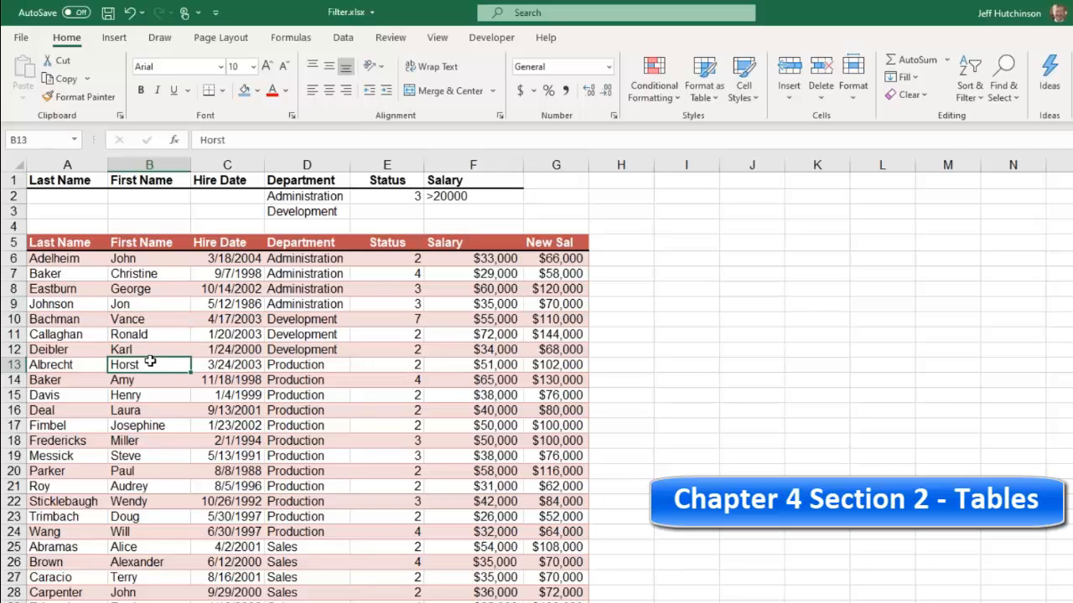
pyautogui.click(180, 303)
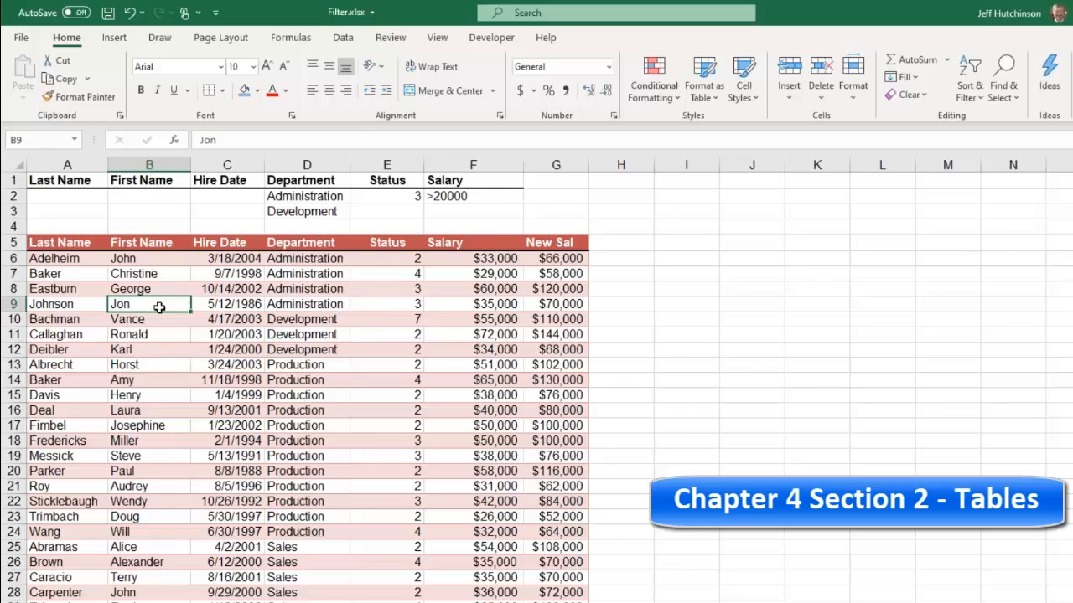
pyautogui.click(133, 325)
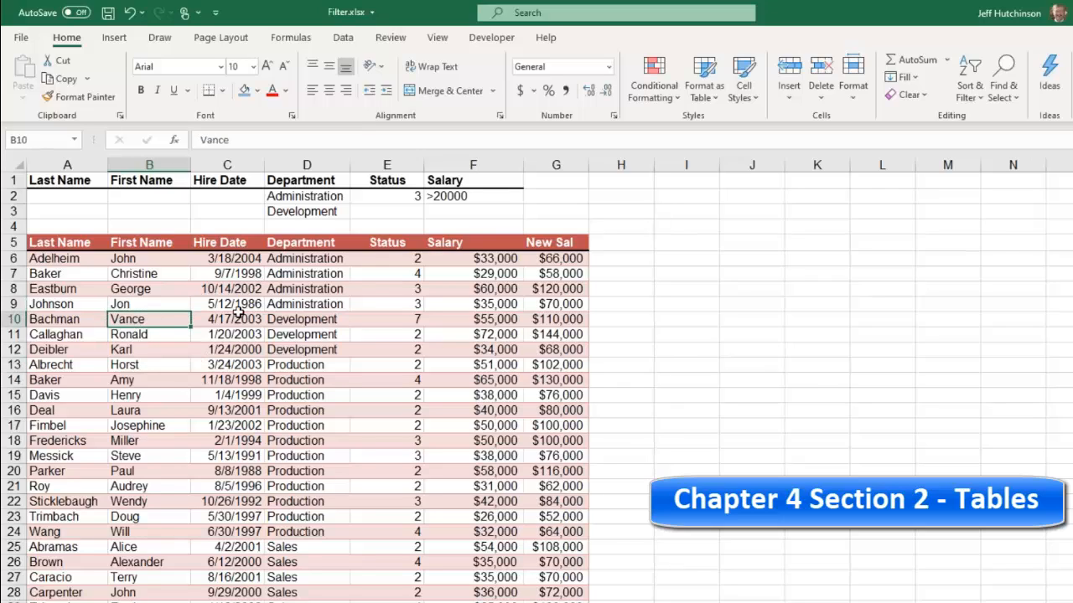
# Step: Create a table again from the employee data range starting at A5, with the first row as headers
pyautogui.click(236, 316)
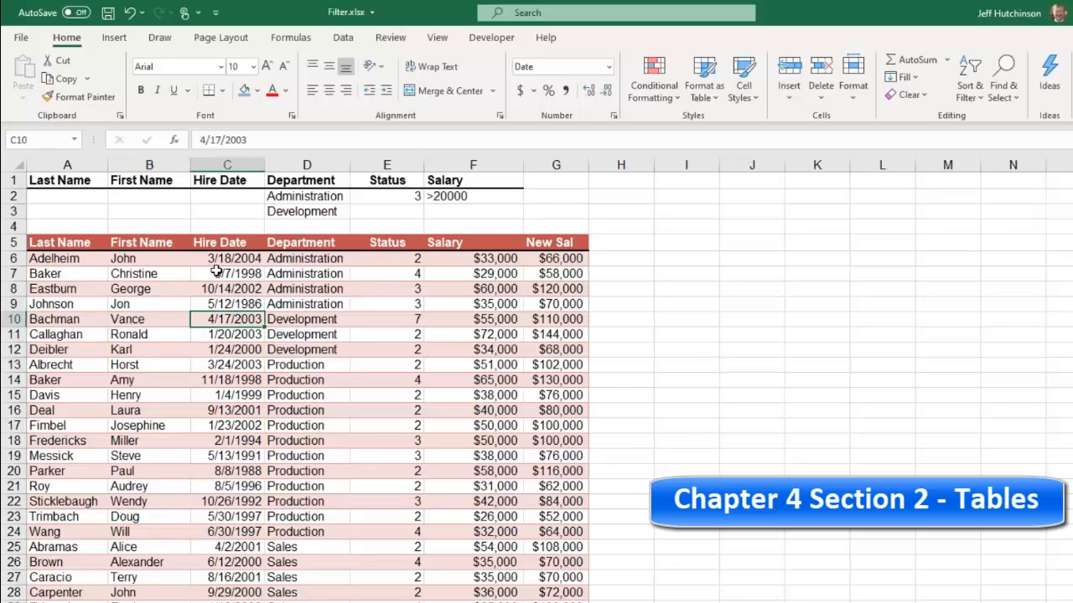
pyautogui.click(119, 42)
pyautogui.click(133, 75)
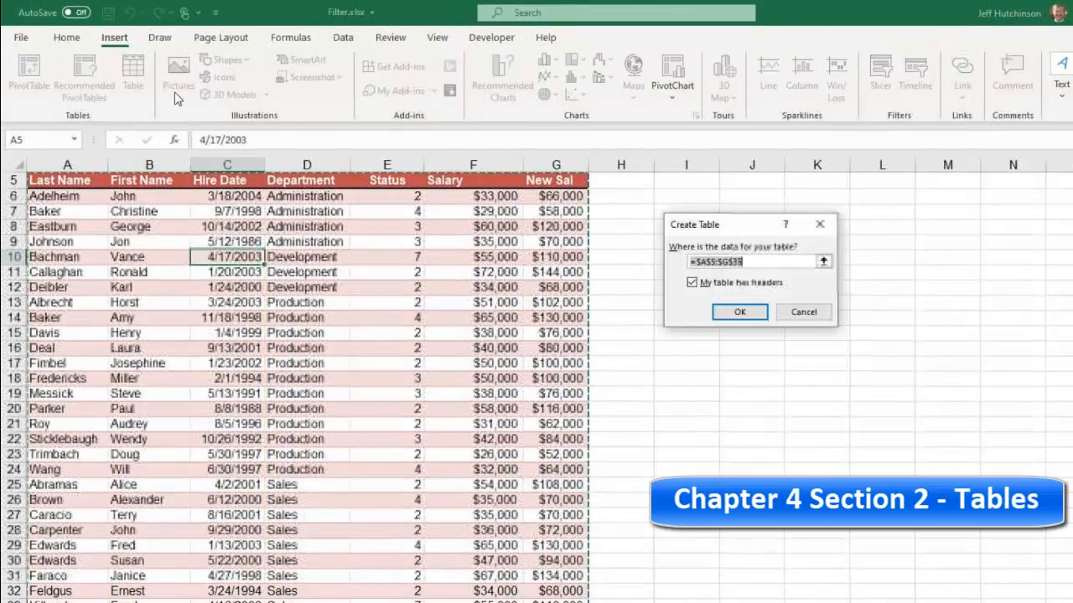
pyautogui.click(740, 313)
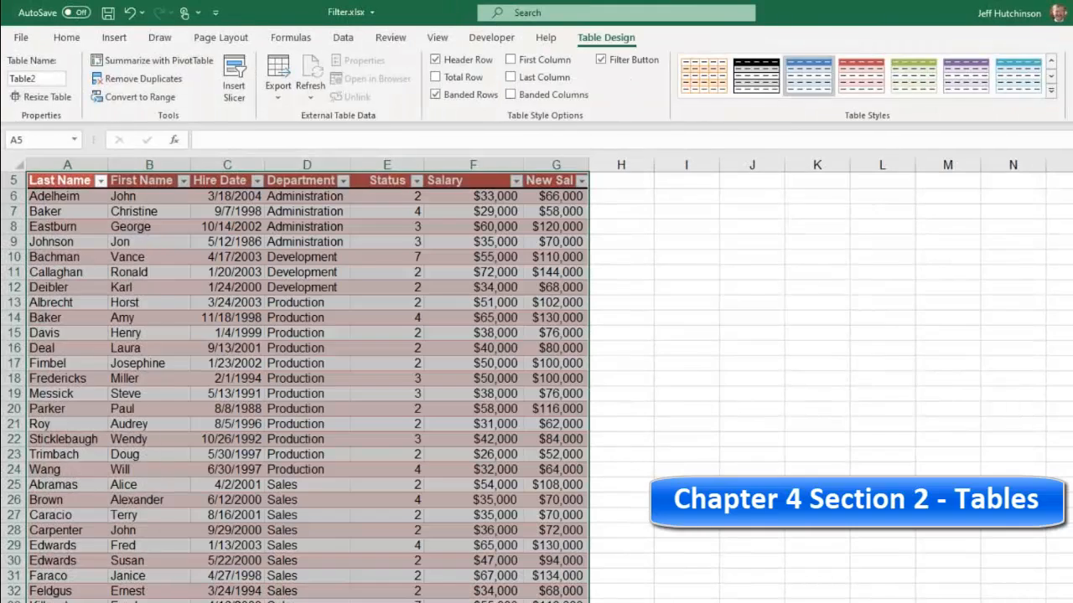
pyautogui.scroll(2, 343, 302)
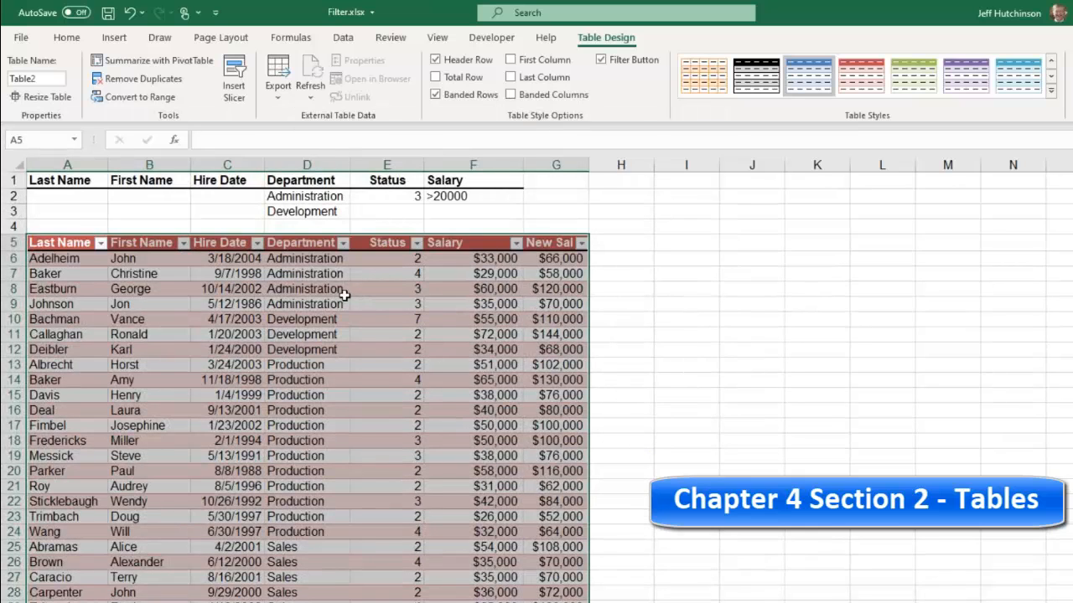
pyautogui.click(163, 332)
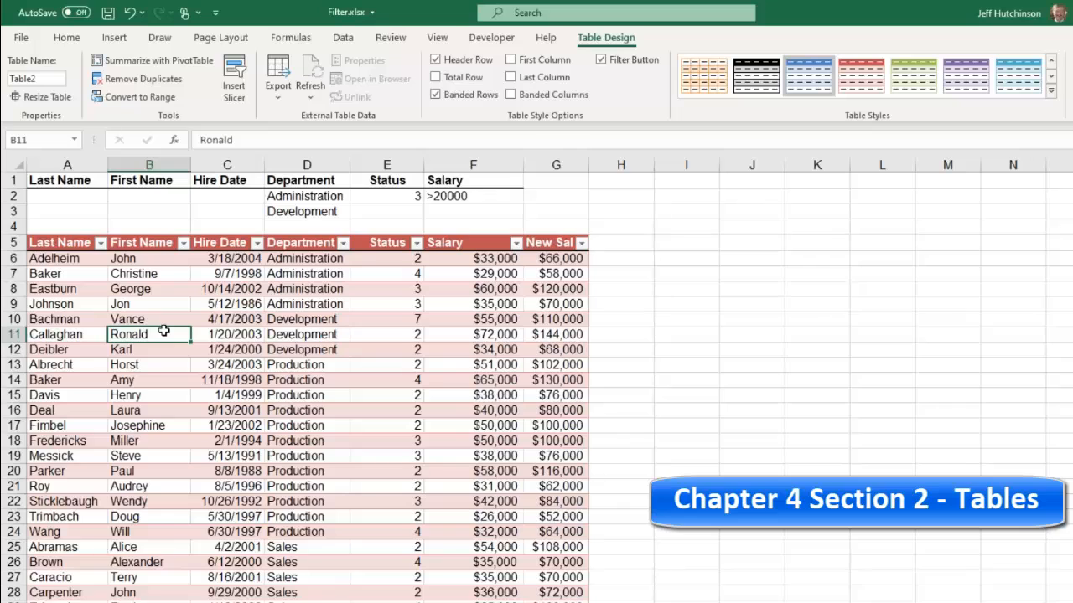
pyautogui.click(387, 317)
pyautogui.click(685, 319)
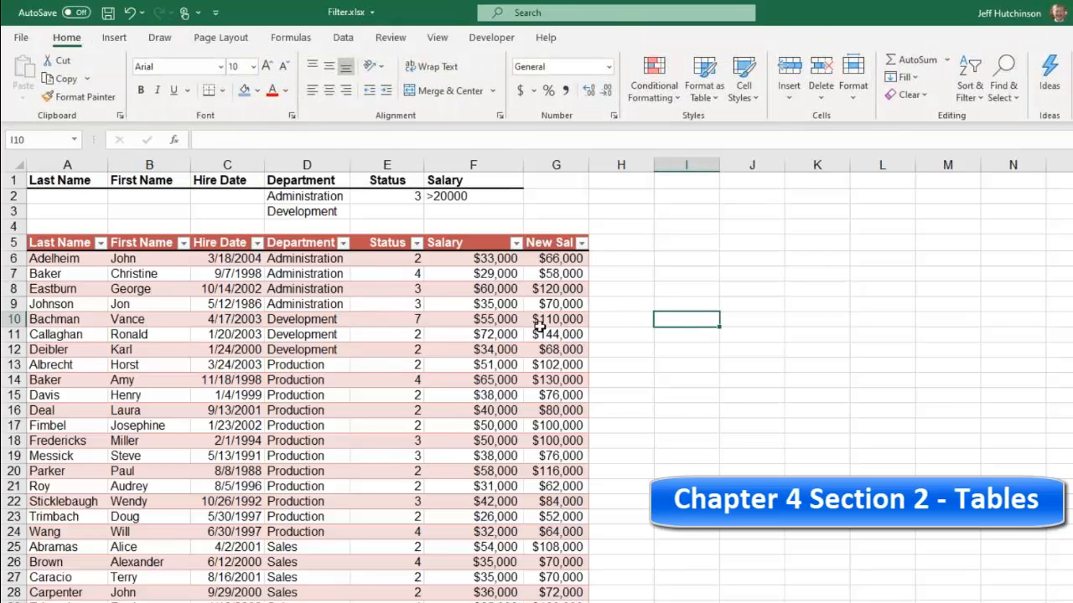
# Step: Add a total row to the employee table and widen the New Sal column
pyautogui.click(289, 288)
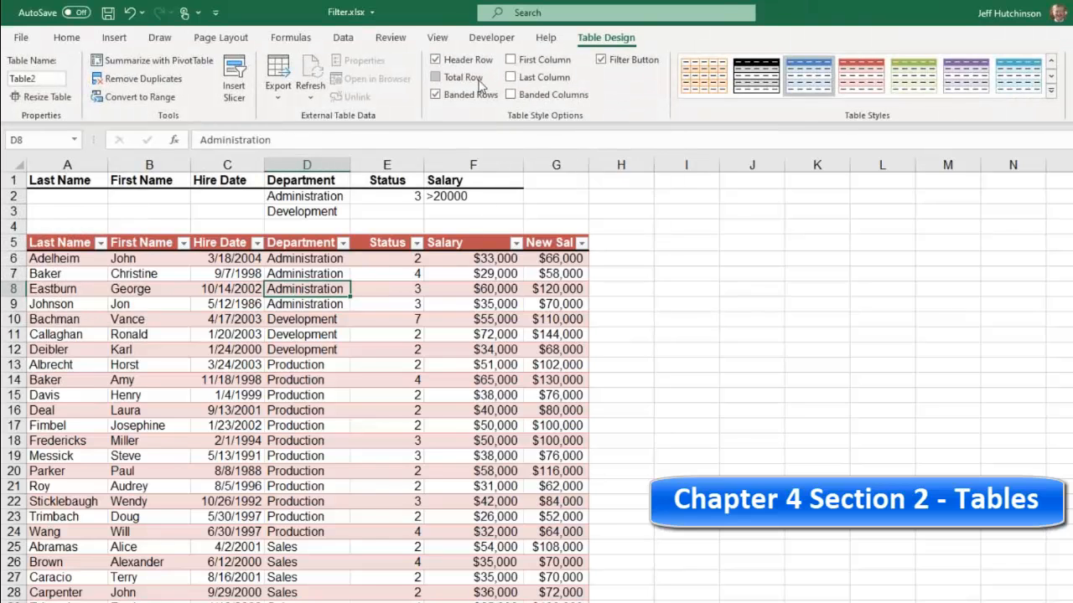
pyautogui.click(435, 77)
pyautogui.scroll(-7, 503, 192)
pyautogui.moveTo(590, 166); pyautogui.dragTo(647, 165)
# Step: Inspect the formula behind the New Sal total in cell G36
pyautogui.click(597, 391)
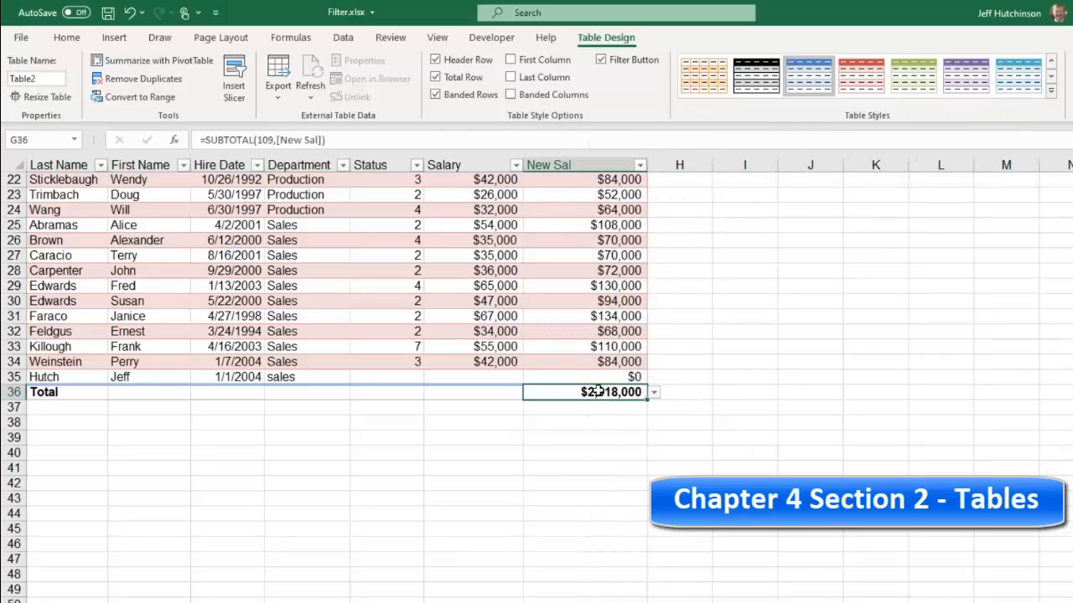
pyautogui.doubleClick(597, 391)
pyautogui.click(701, 392)
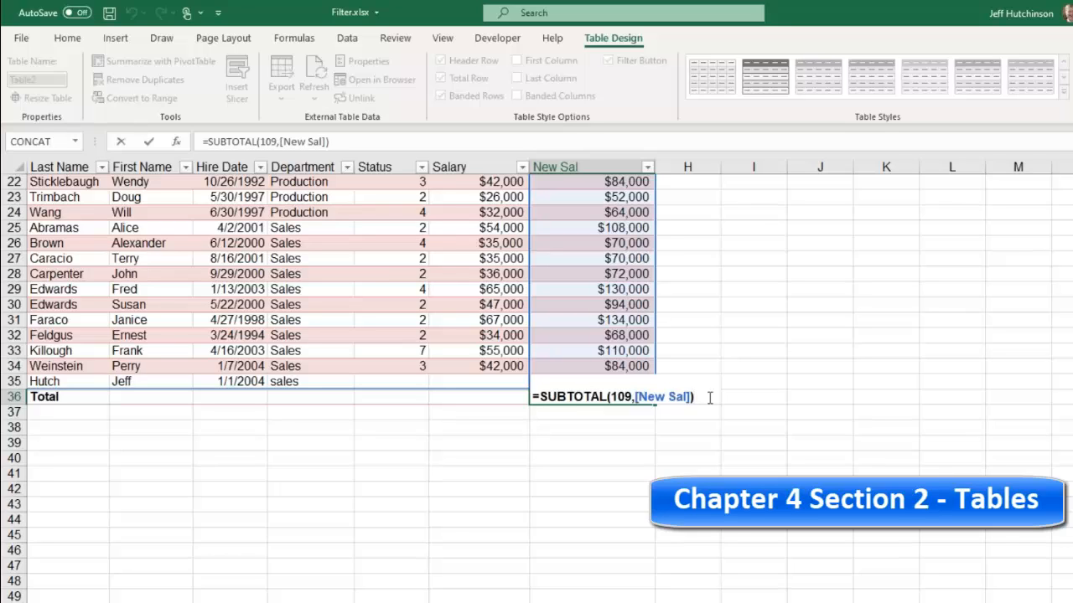
pyautogui.press('Return')
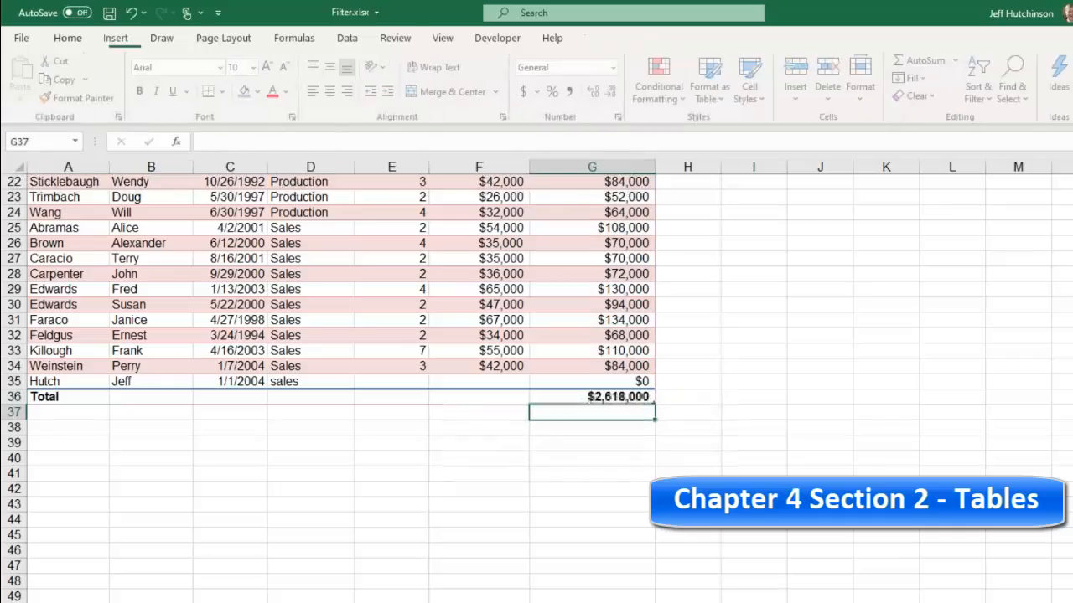
pyautogui.scroll(1, 216, 334)
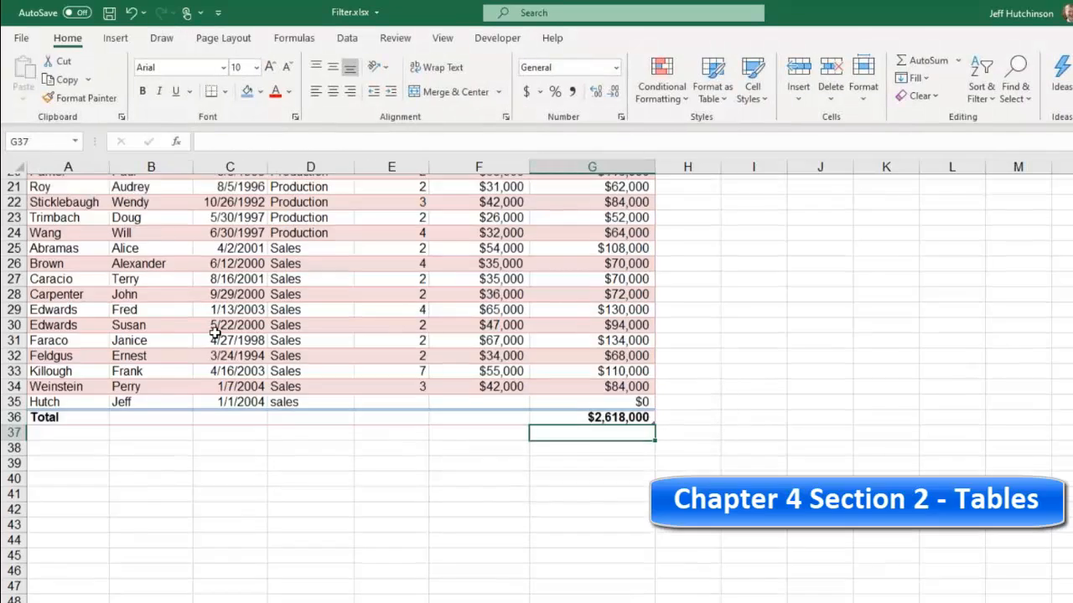
pyautogui.scroll(5, 215, 334)
pyautogui.scroll(2, 216, 333)
pyautogui.click(305, 325)
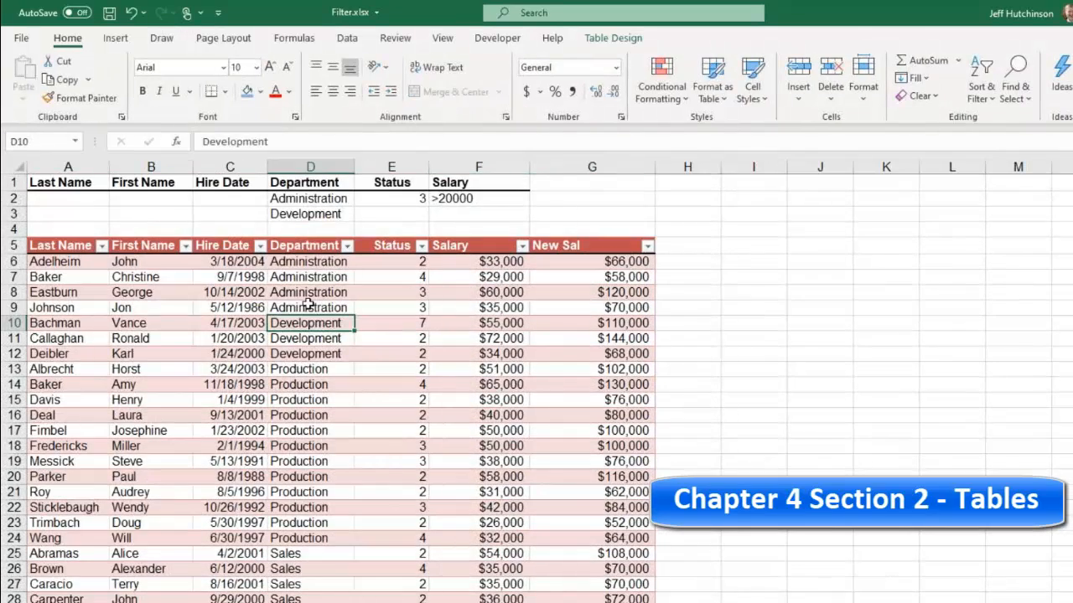
pyautogui.click(198, 291)
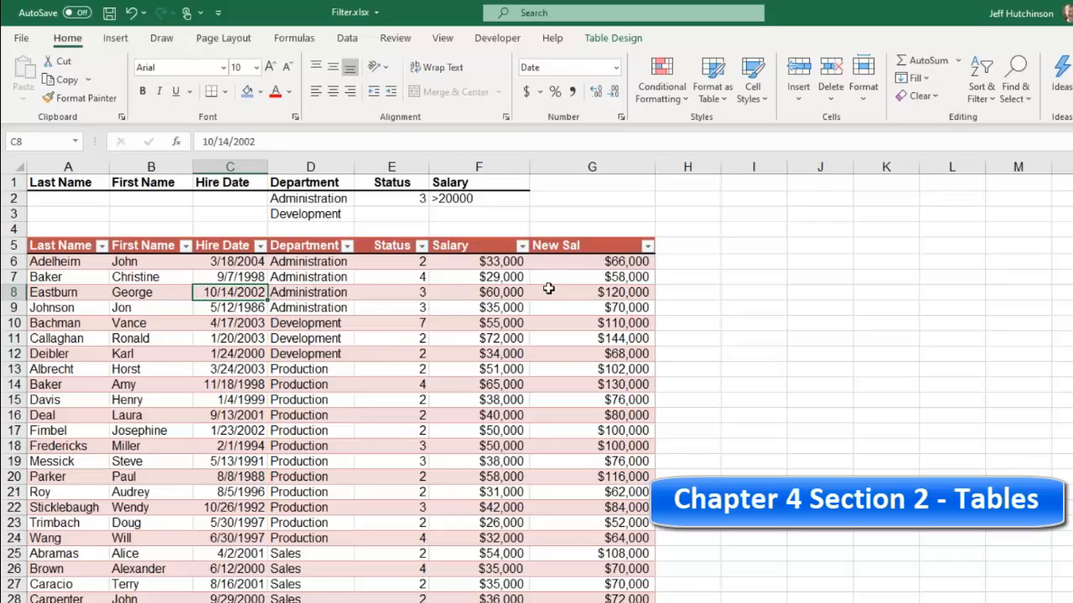
pyautogui.click(318, 354)
pyautogui.click(407, 327)
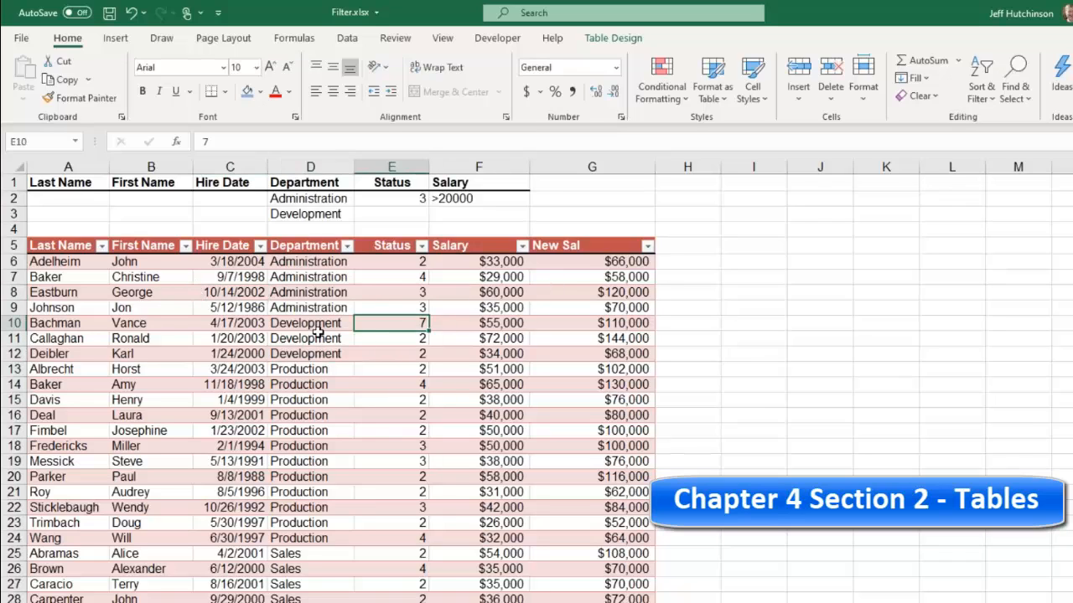
# Step: Convert the employee table with its total row back to a normal range
pyautogui.click(320, 336)
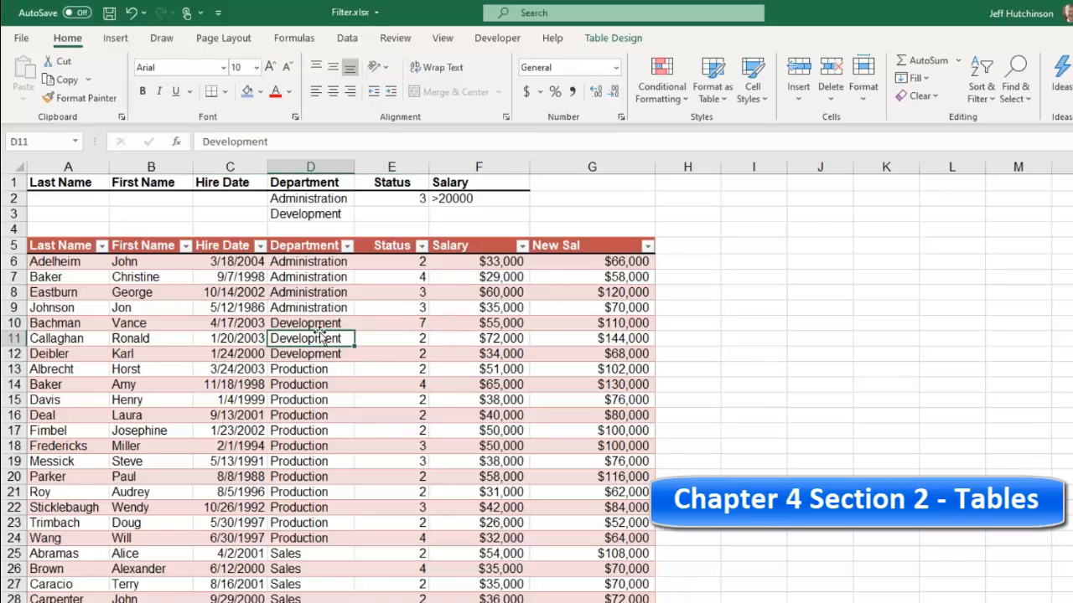
pyautogui.click(607, 44)
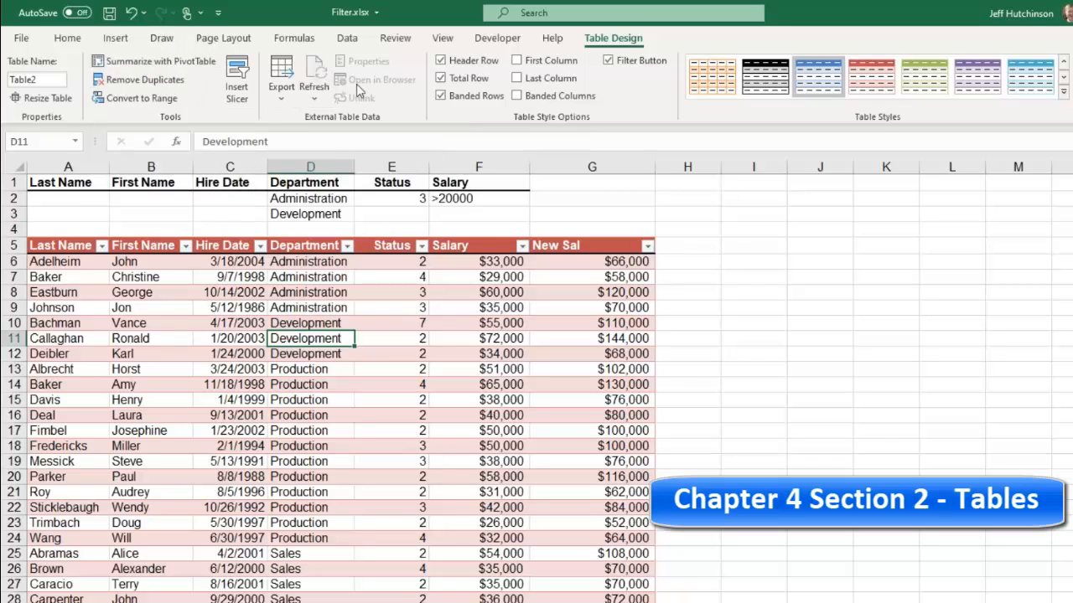
pyautogui.click(155, 100)
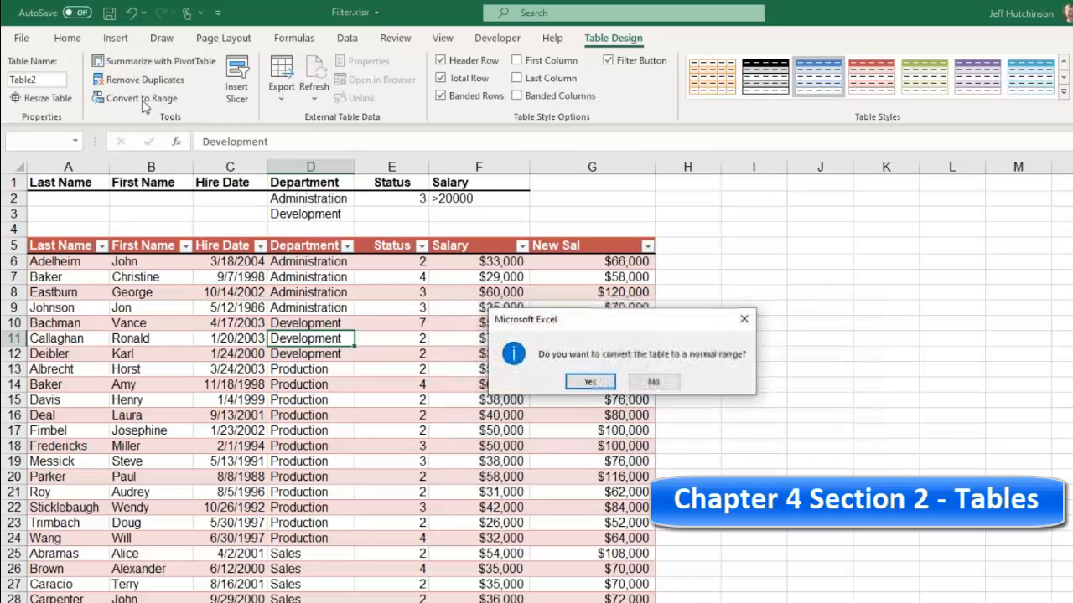
pyautogui.click(590, 381)
pyautogui.click(310, 369)
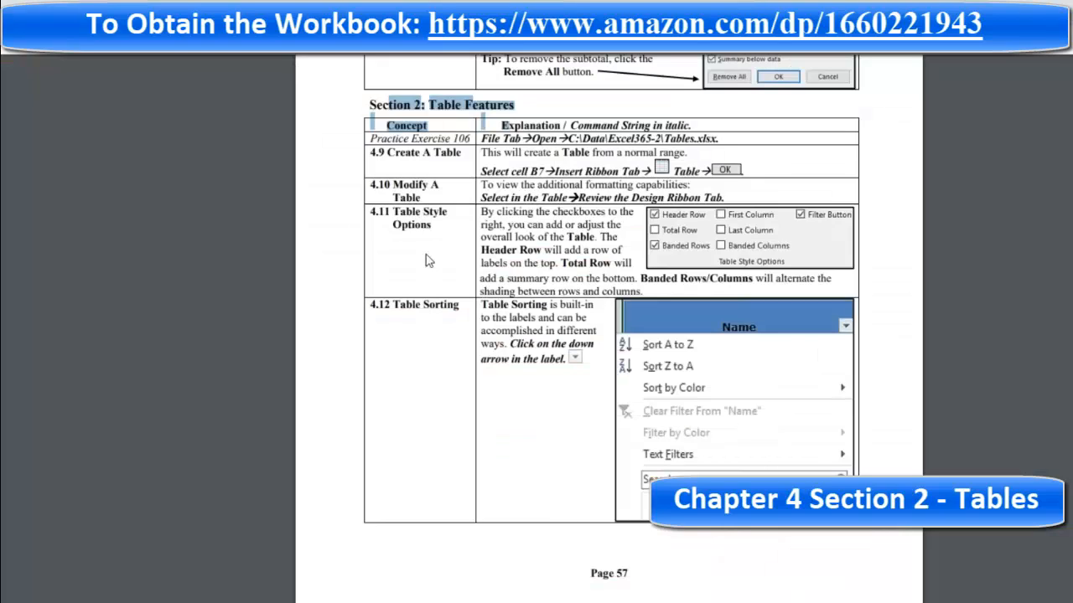
# Step: Review Section 2: Table Features in the course PDF, from 4.9 Create A Table to 4.17 Convert To Range, and continue to Chapter 5 - Charts
pyautogui.click(415, 161)
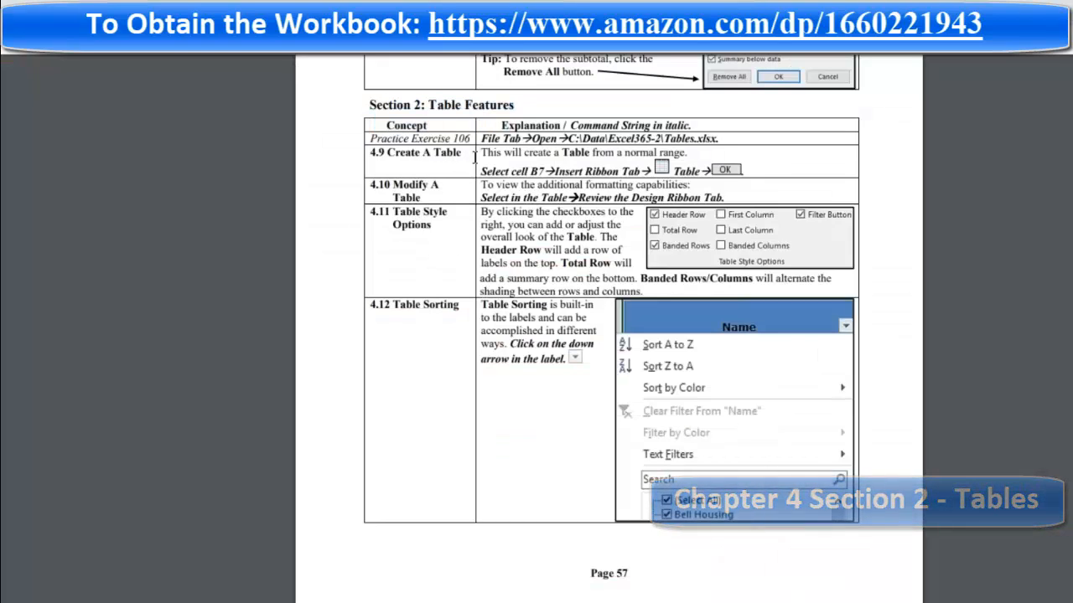
pyautogui.moveTo(394, 214); pyautogui.dragTo(539, 345)
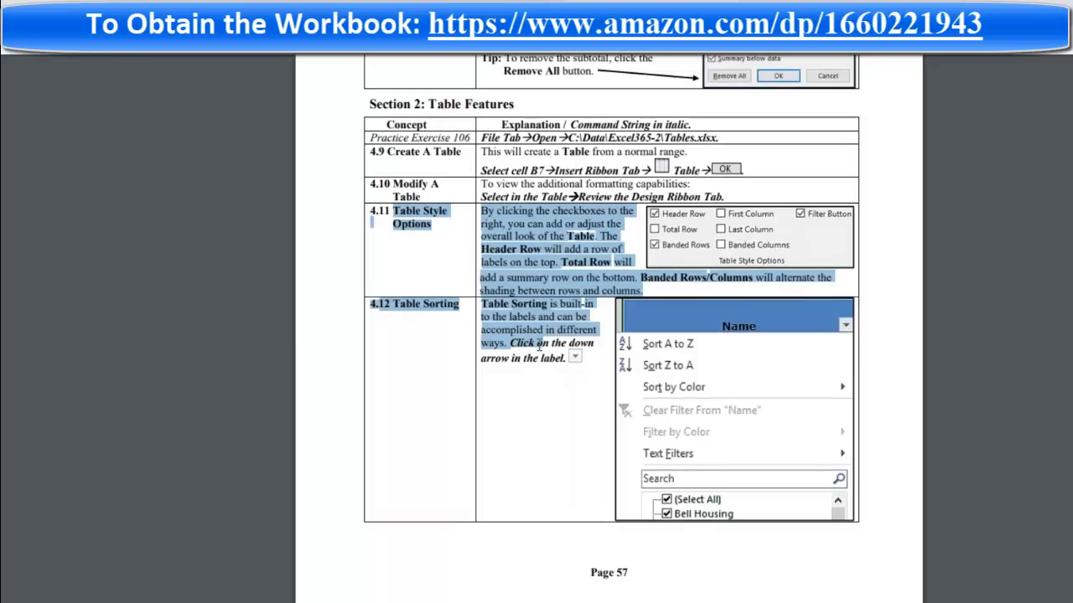
pyautogui.scroll(-5, 539, 347)
pyautogui.scroll(-5, 541, 350)
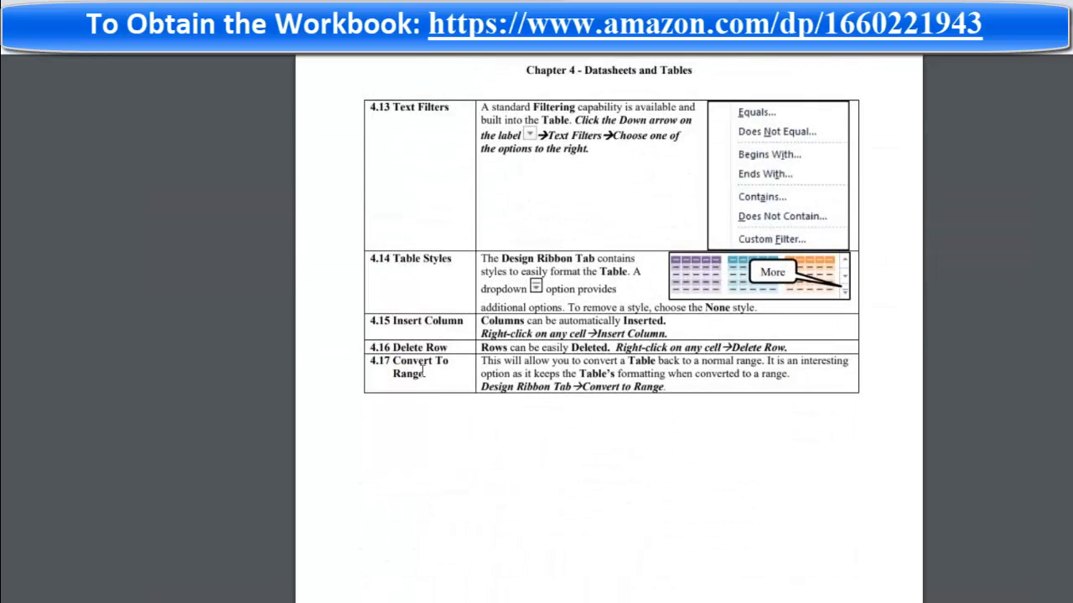
pyautogui.scroll(-10, 527, 373)
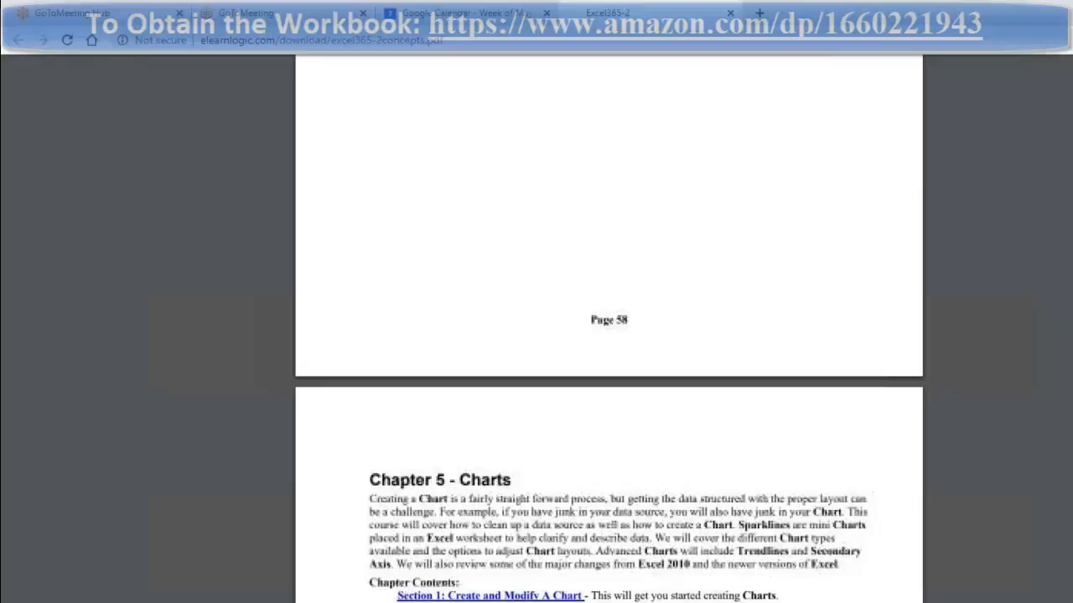
pyautogui.scroll(-8, 608, 328)
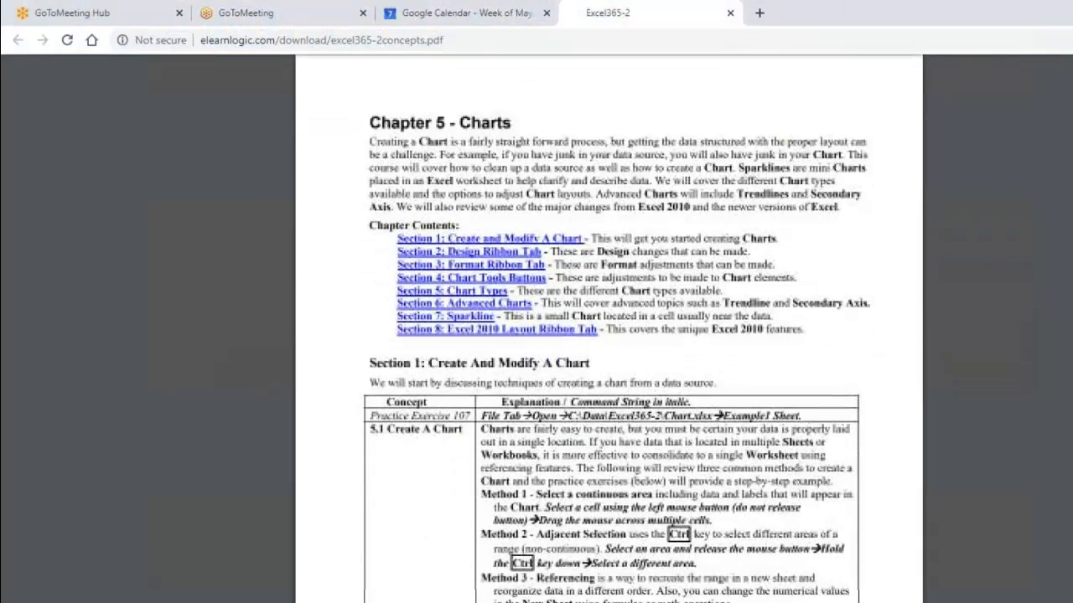